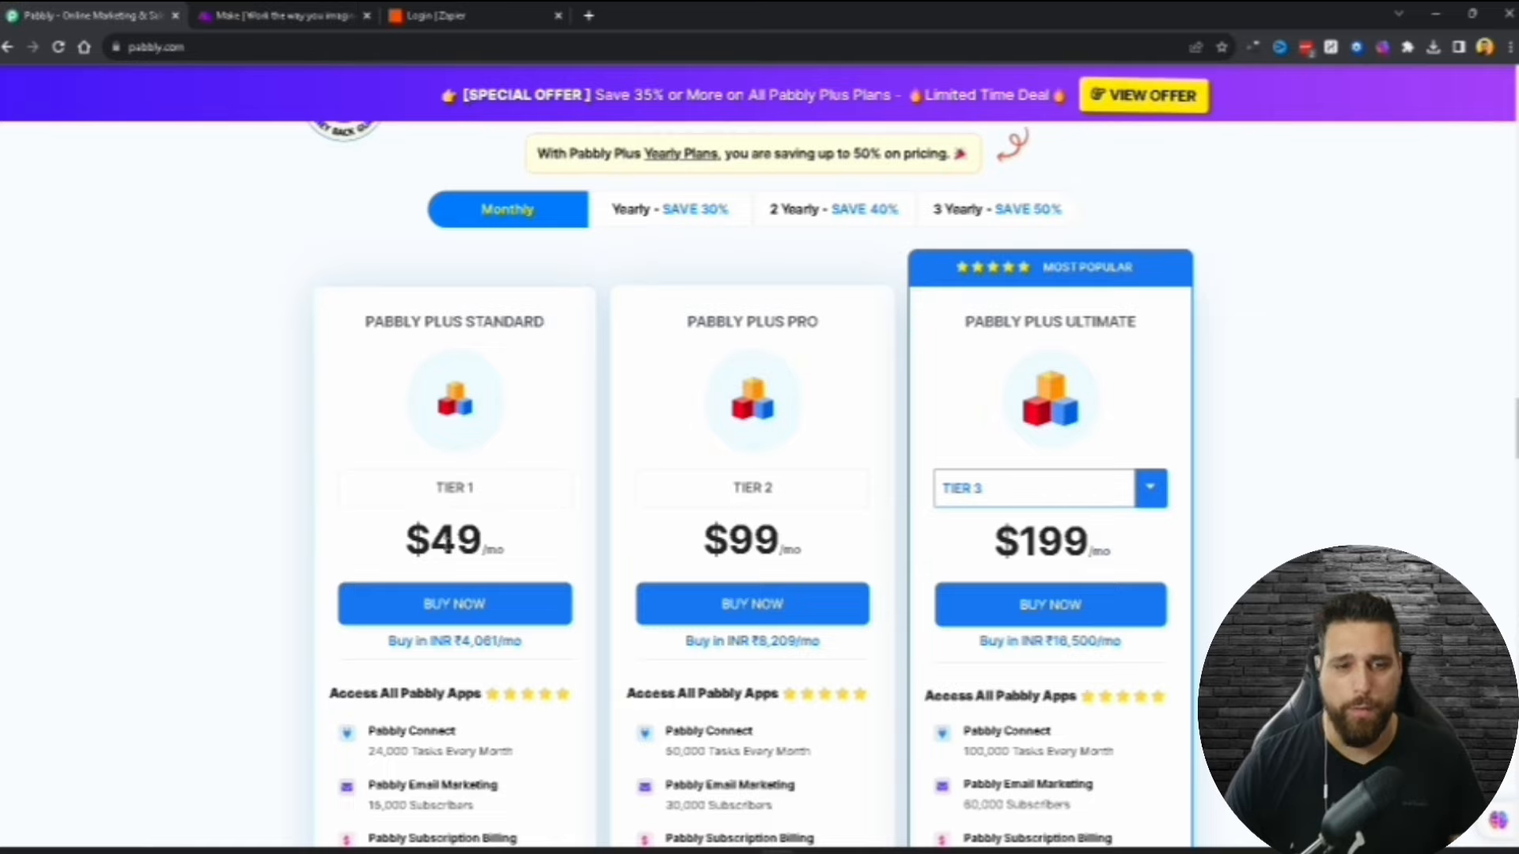
Step: Note the $49 Standard monthly price, then switch the pricing to 3-yearly billing
left_click_drag(433, 542, 506, 549)
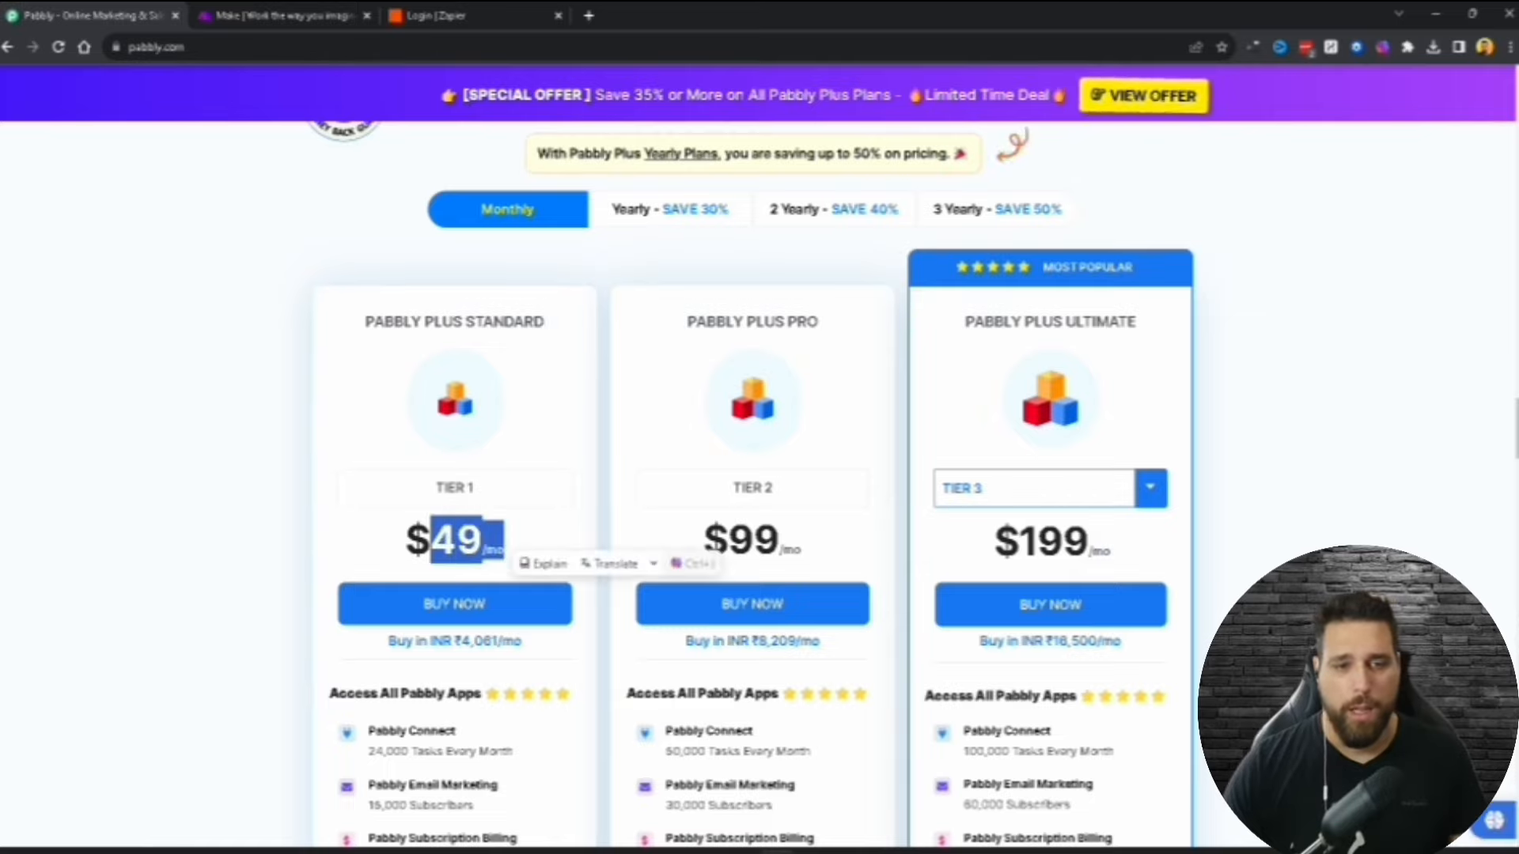
scroll(714, 549, "down", 1)
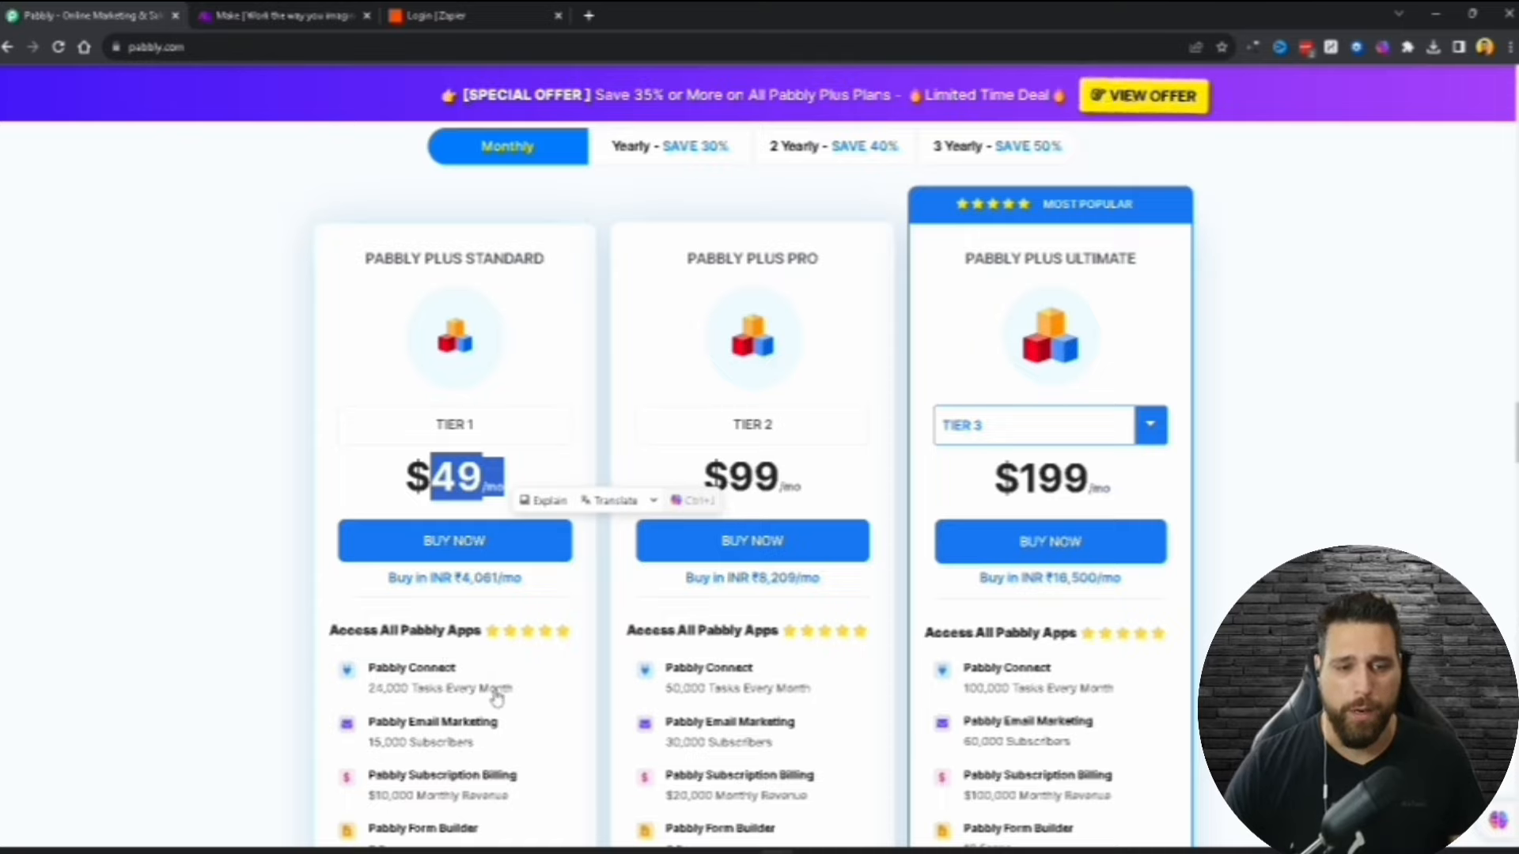
left_click(989, 152)
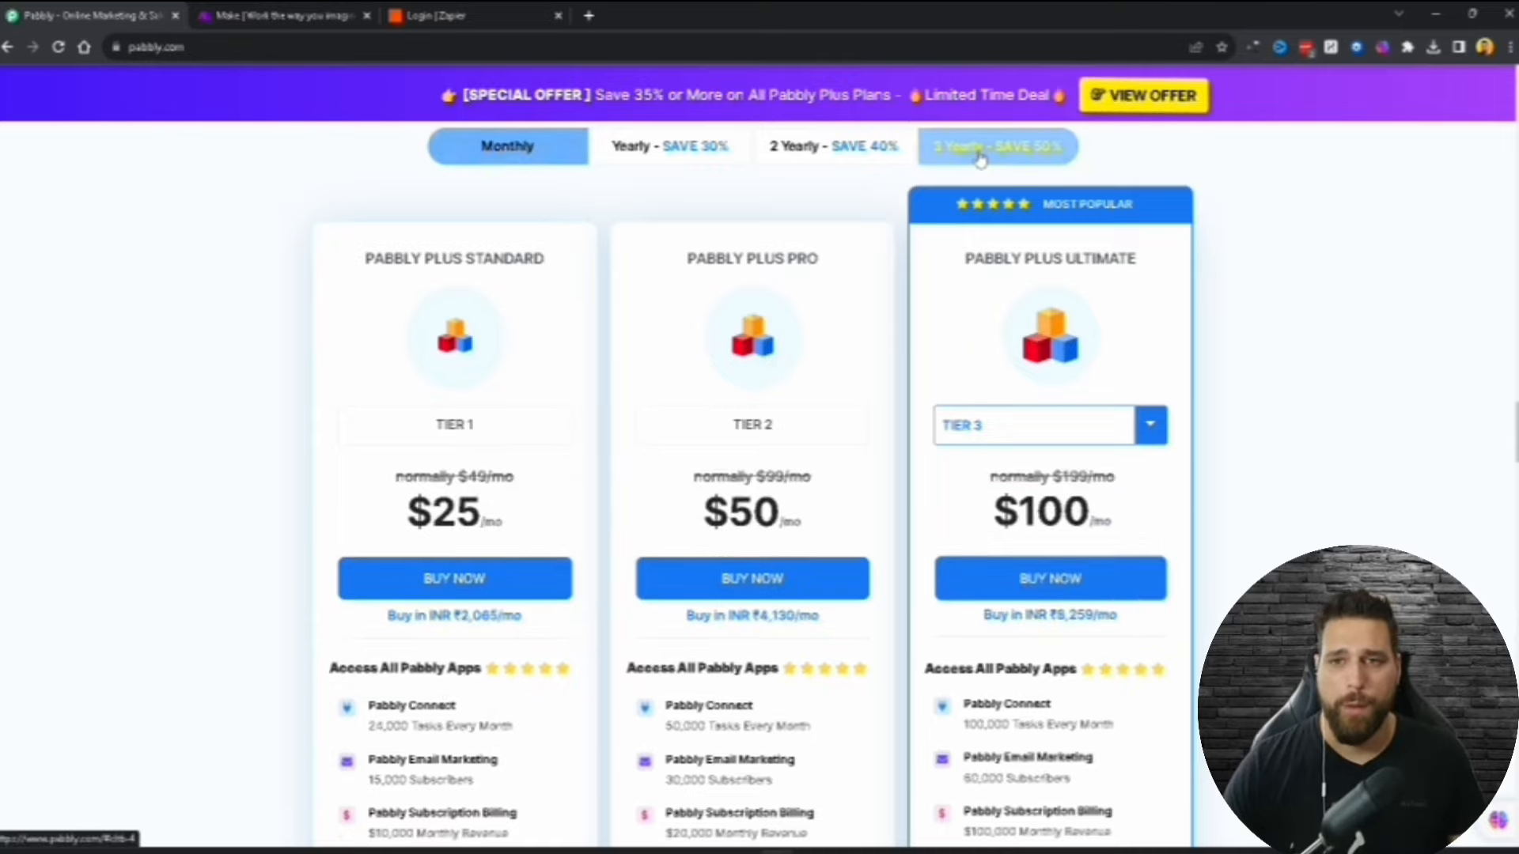
Step: Highlight the discounted $25 Standard price and browse the 3-yearly plans
double_click(436, 514)
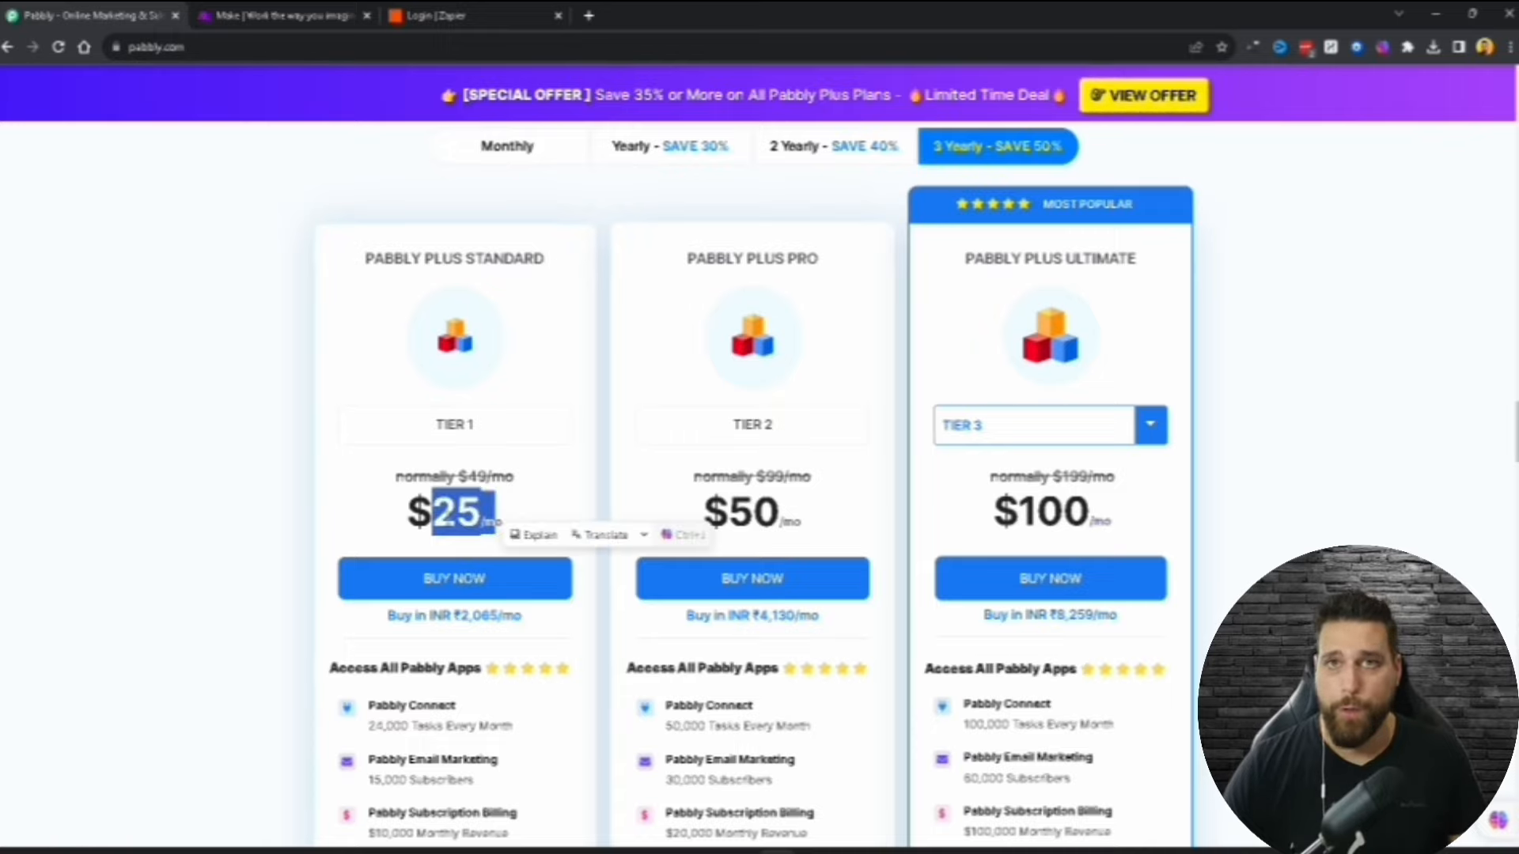
scroll(522, 735, "down", 1)
scroll(522, 735, "down", 1)
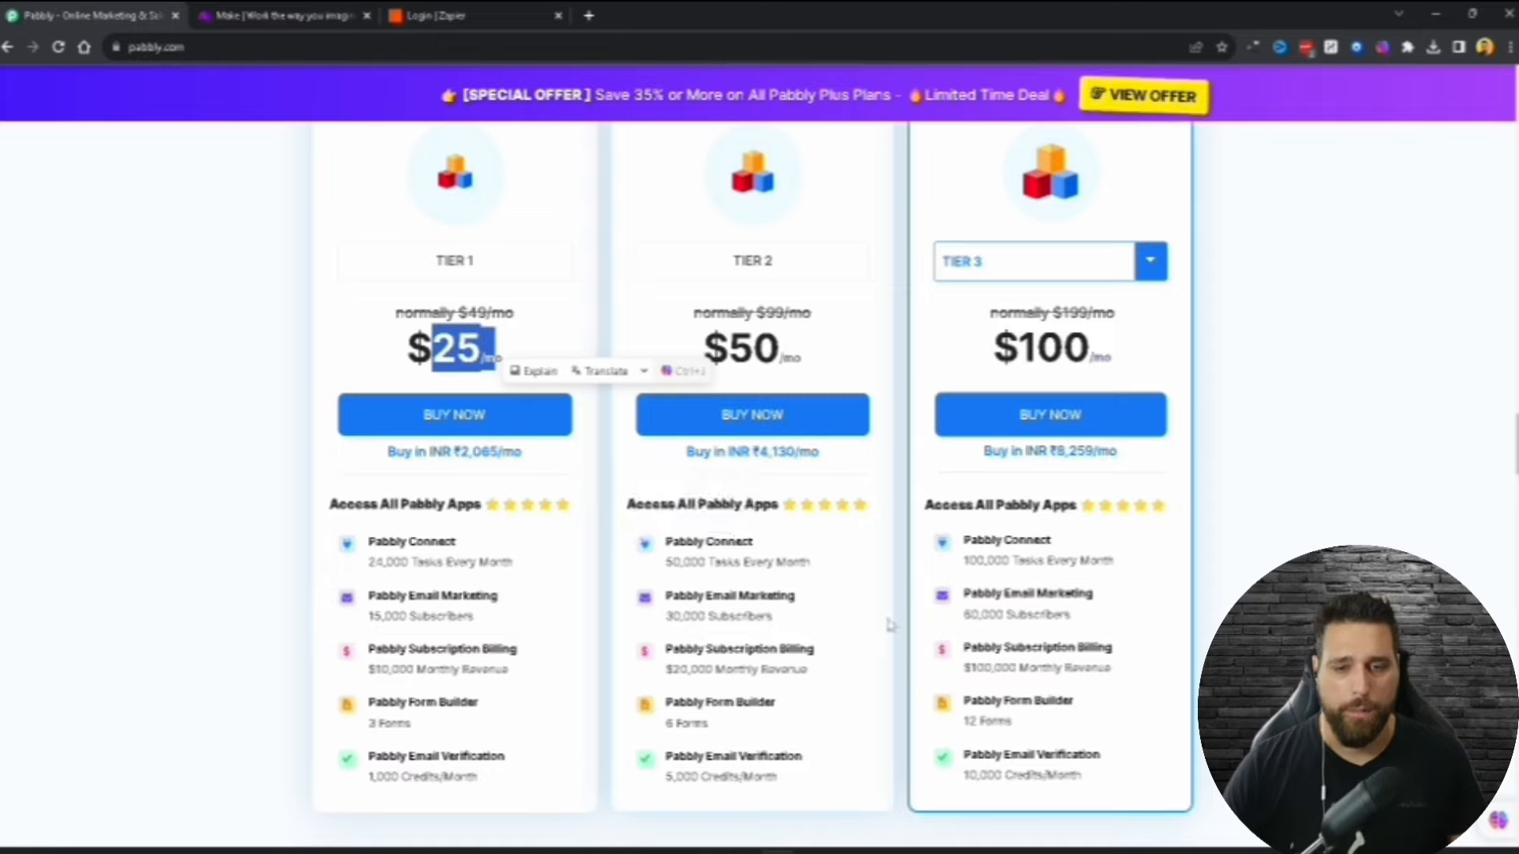
scroll(1253, 538, "up", 2)
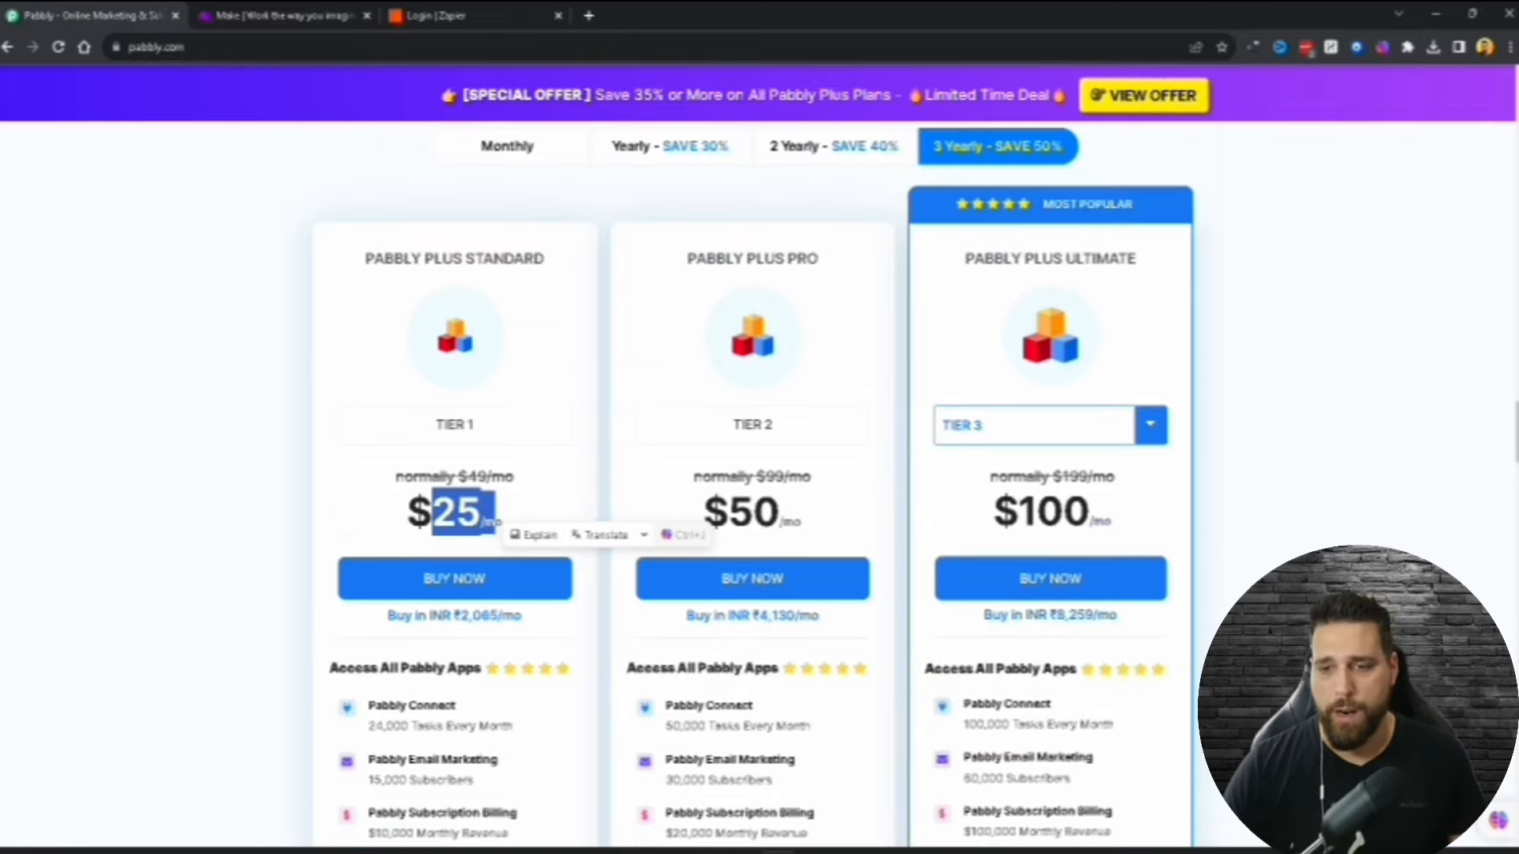
scroll(759, 483, "down", 1)
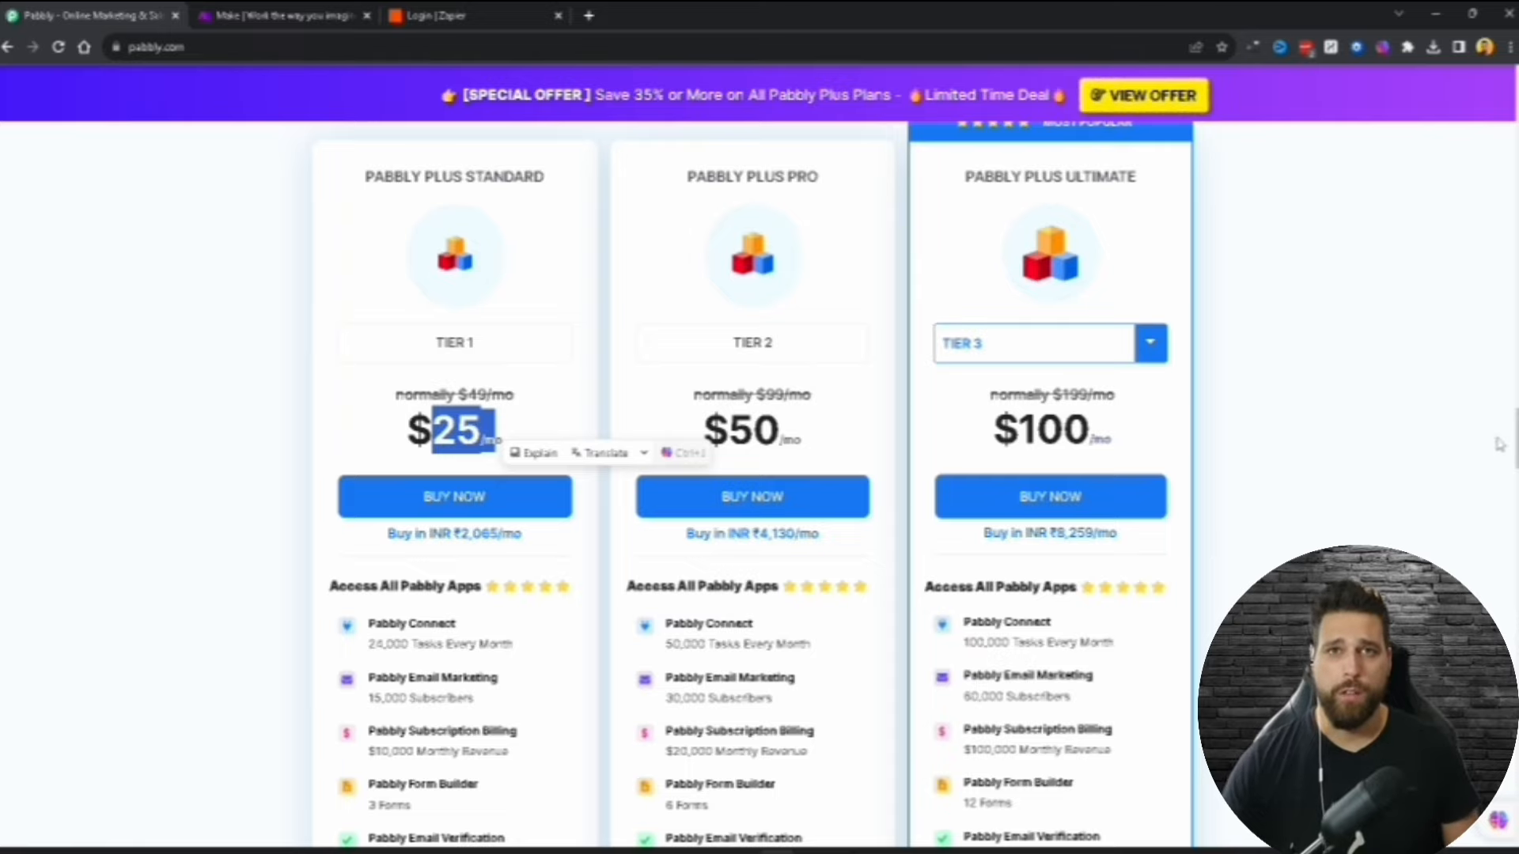
scroll(1498, 443, "down", 1)
scroll(1498, 443, "up", 1)
scroll(760, 483, "up", 1)
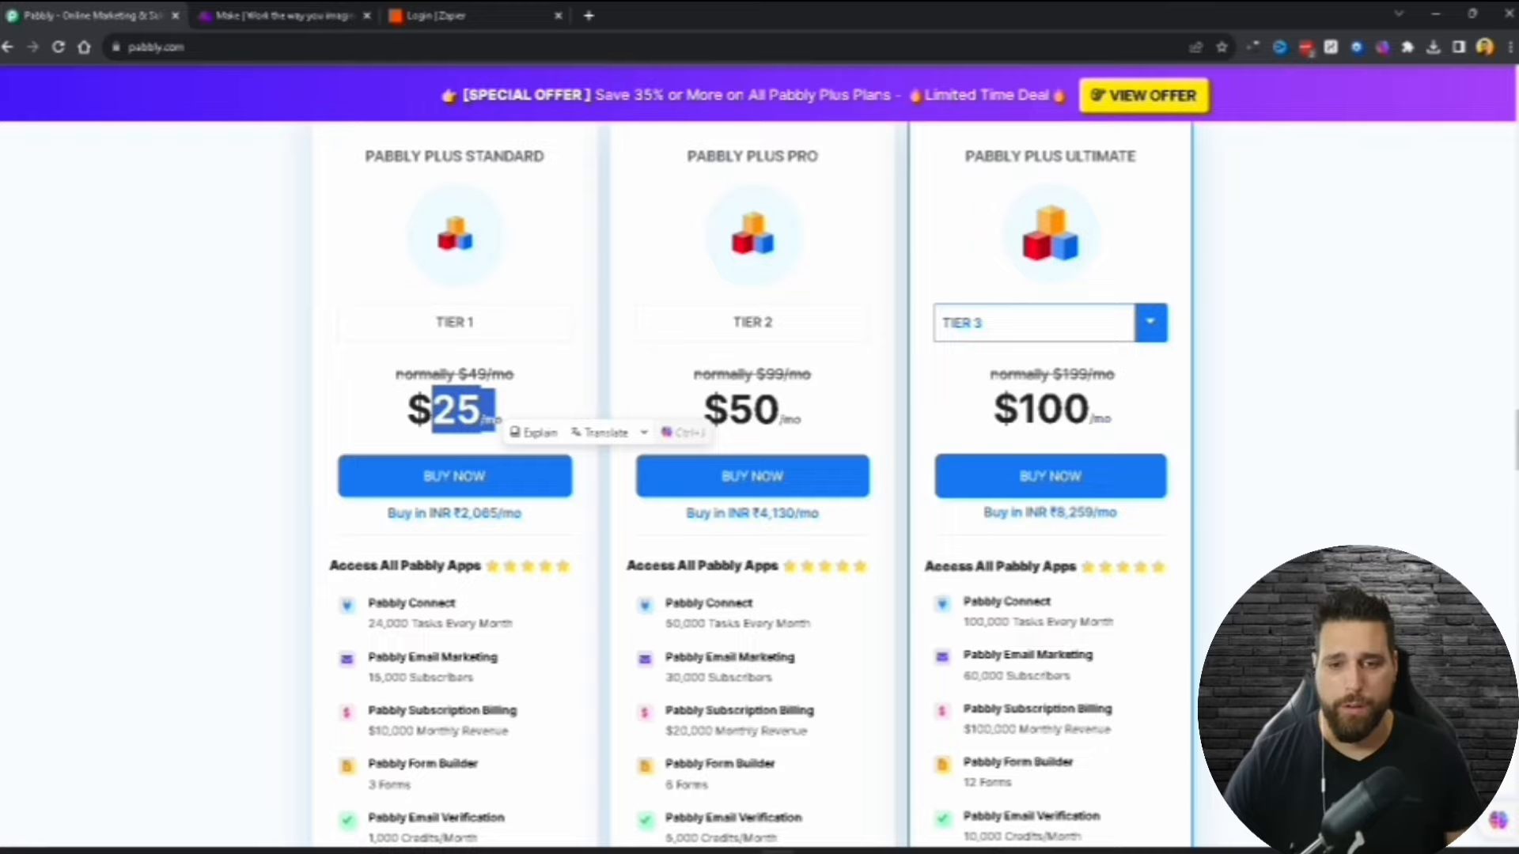
scroll(760, 483, "down", 1)
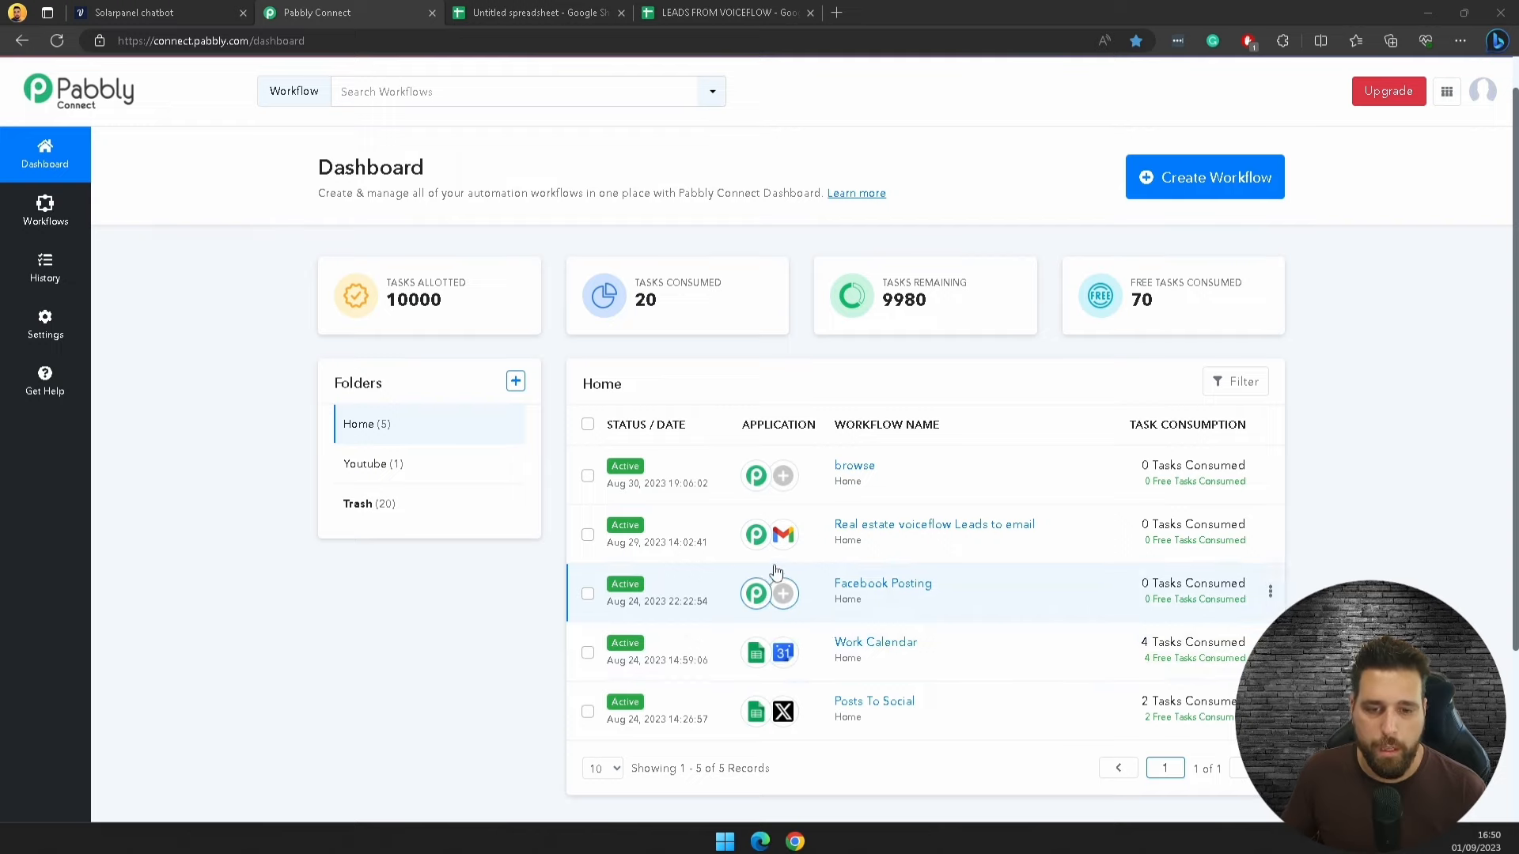
Step: Review the dashboard: 9980 of 10000 tasks remaining and five active workflows
mouse_move(943, 308)
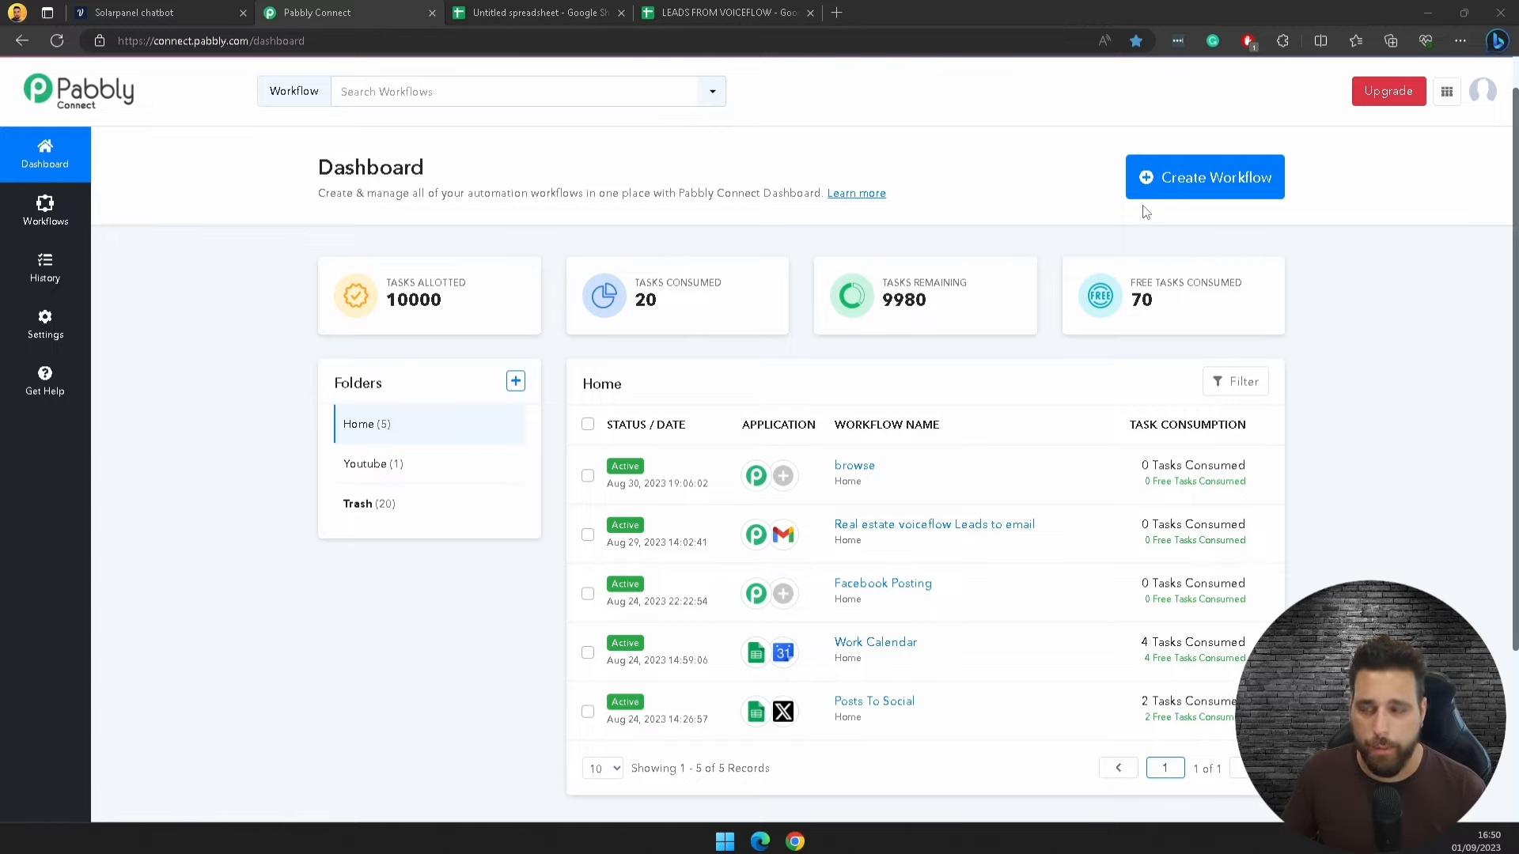
Step: Create a new workflow named 'Voiceflow to Google sheets'
left_click(1190, 187)
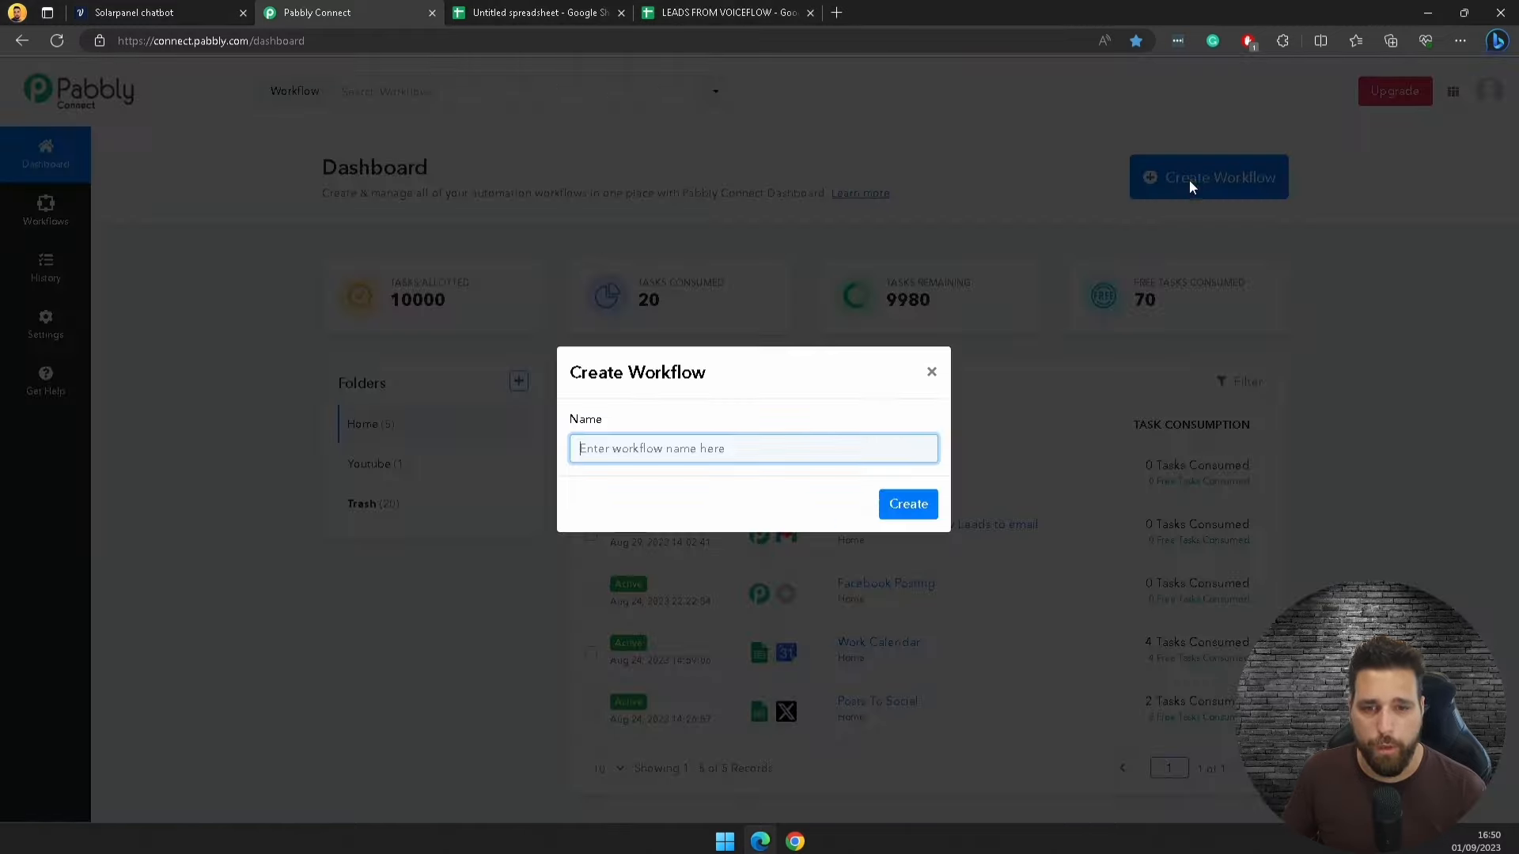
left_click(673, 448)
type("Voiceflow to G")
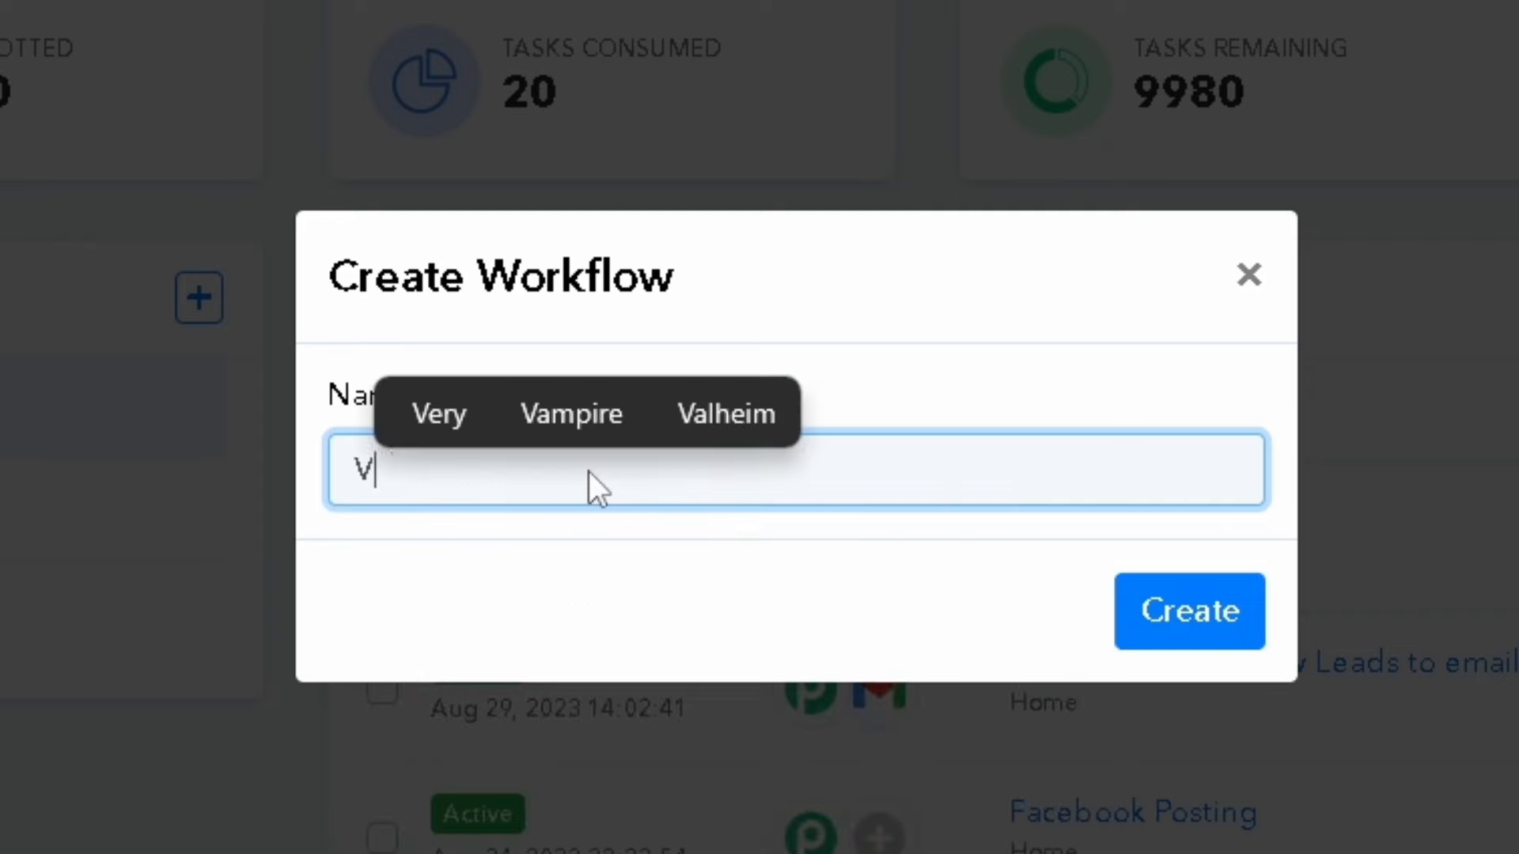
type("oogle shh")
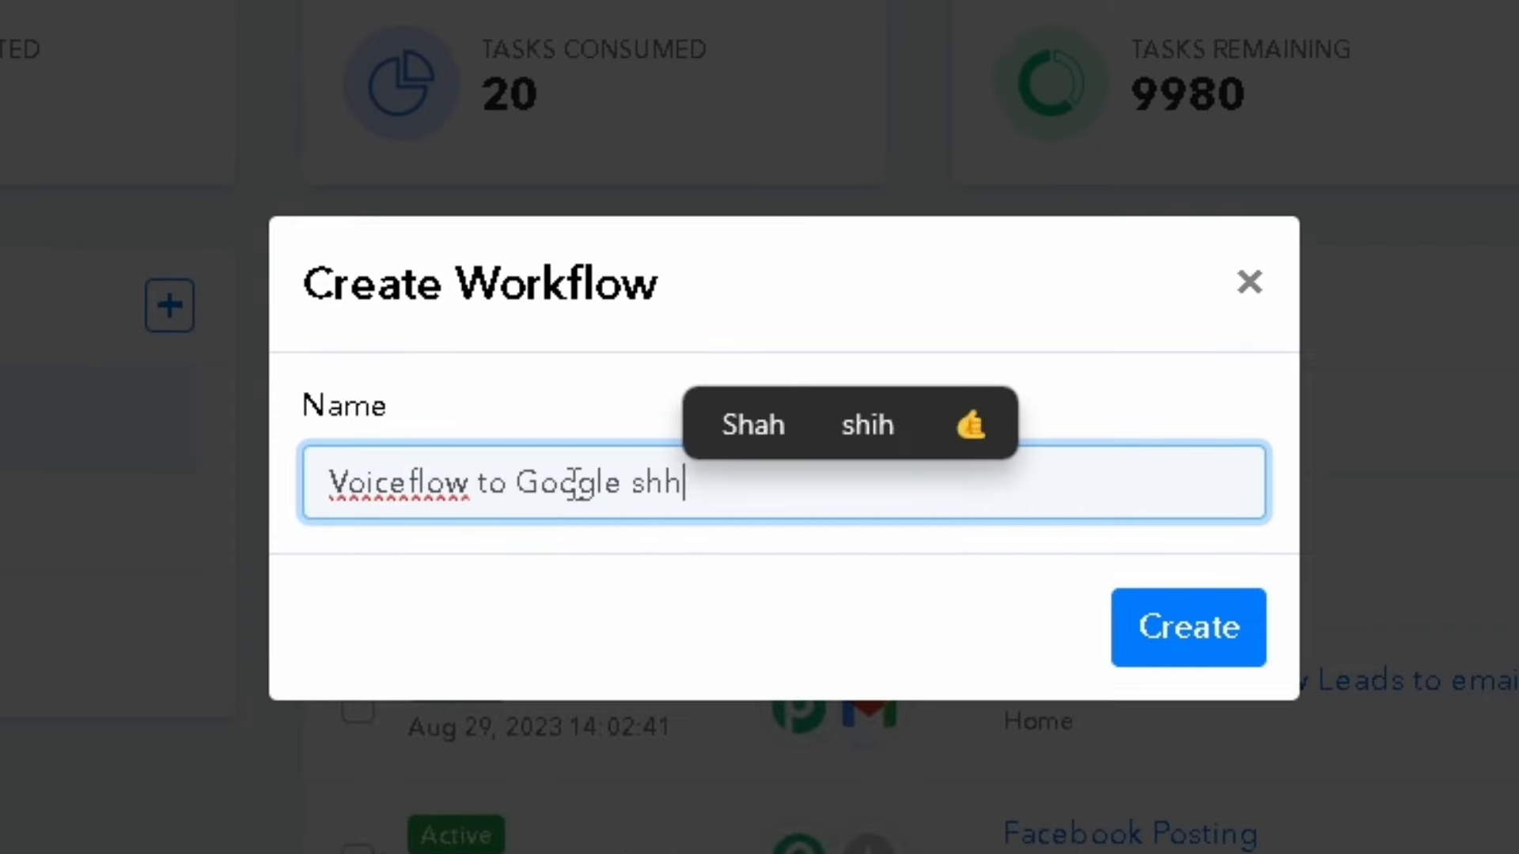
key("BackSpace")
type("eets")
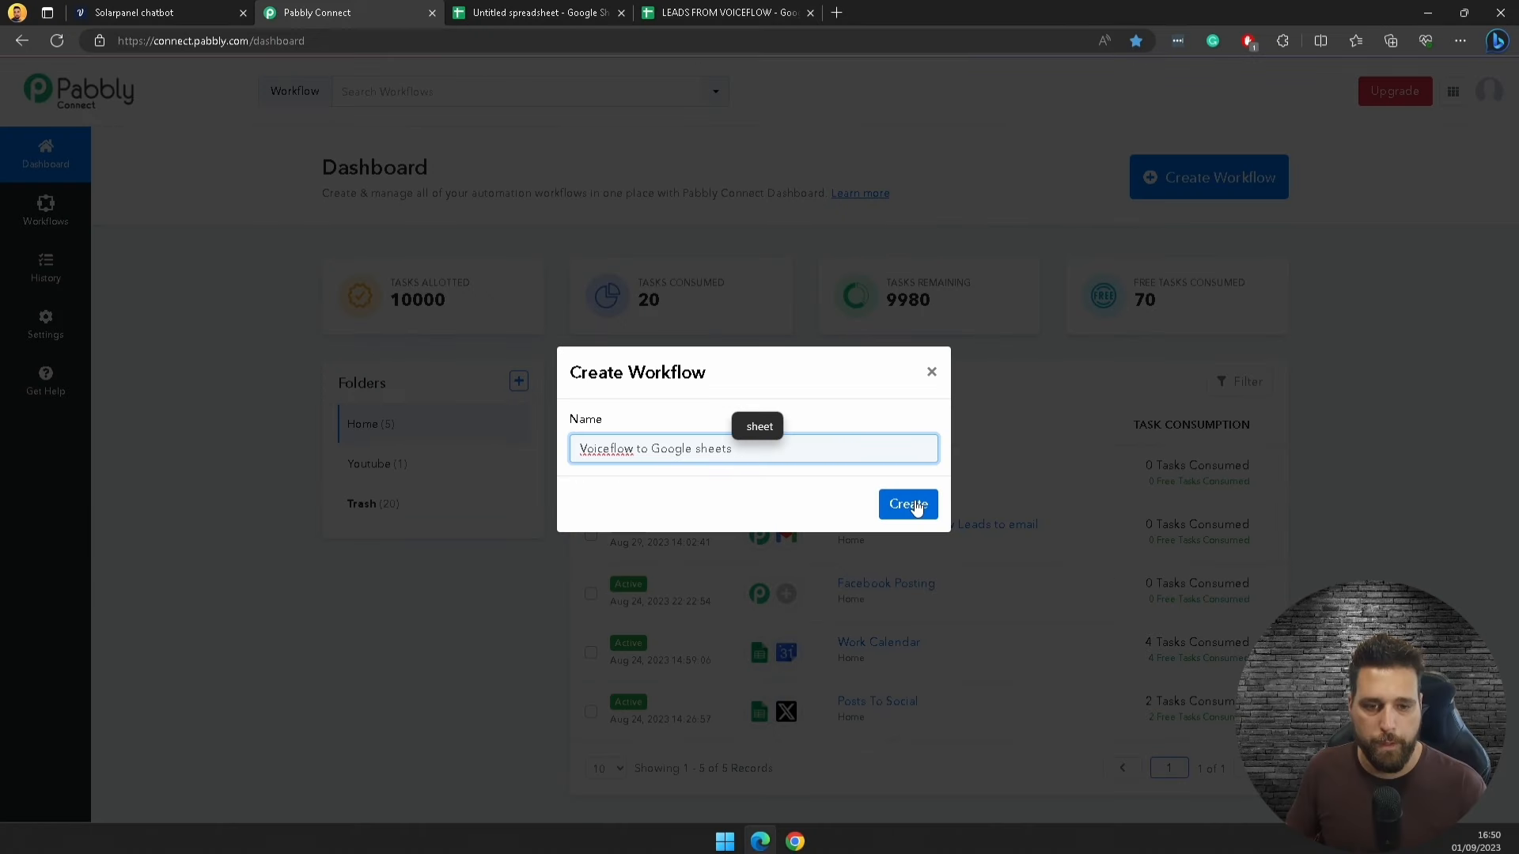
left_click(908, 505)
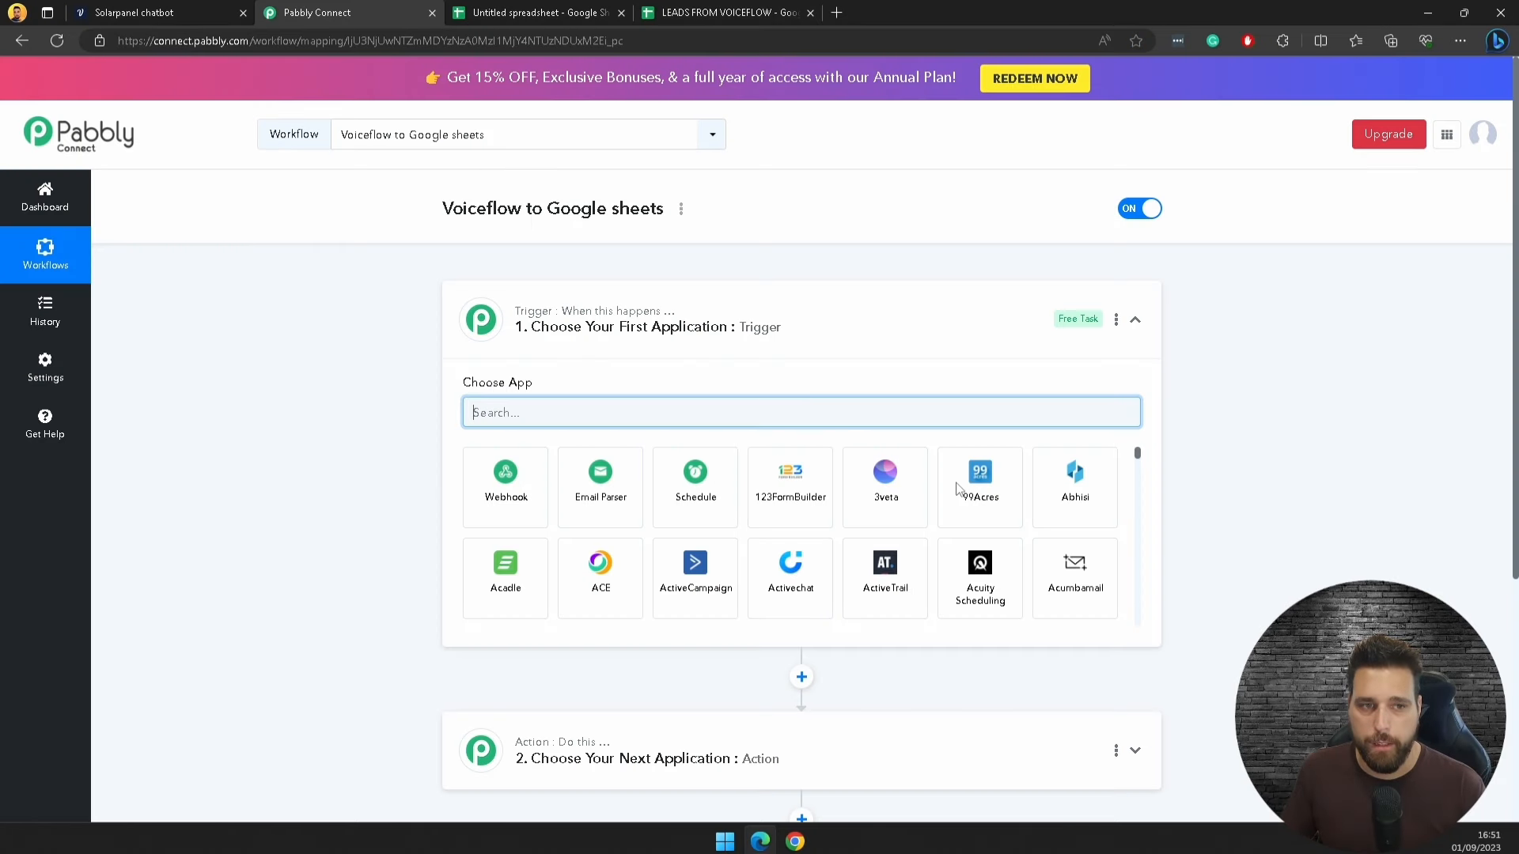
Step: Use a Webhook trigger, copy its URL and start capturing a response
left_click(500, 494)
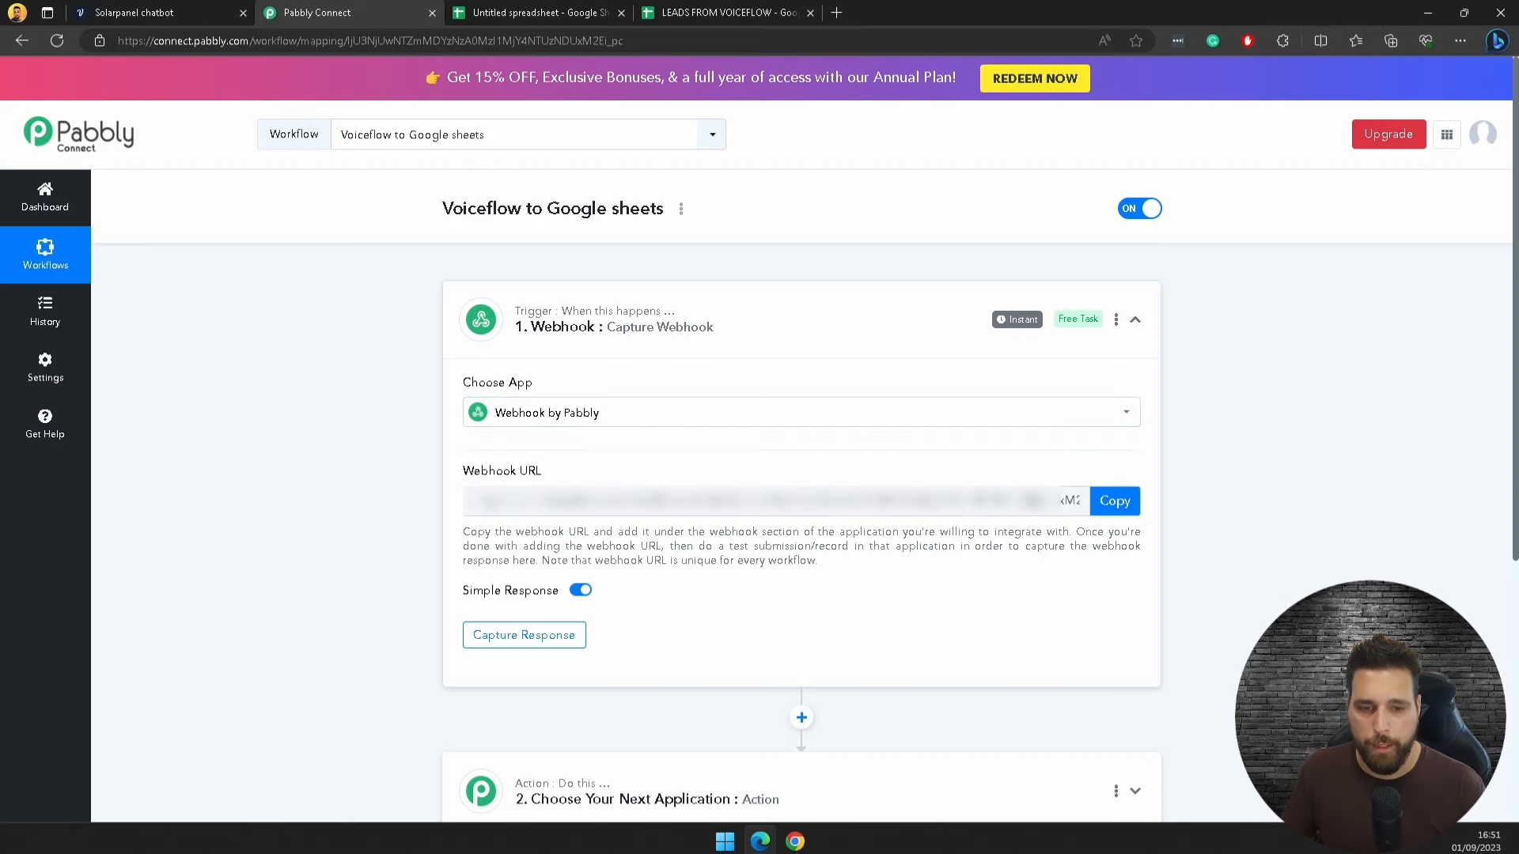
left_click(1115, 501)
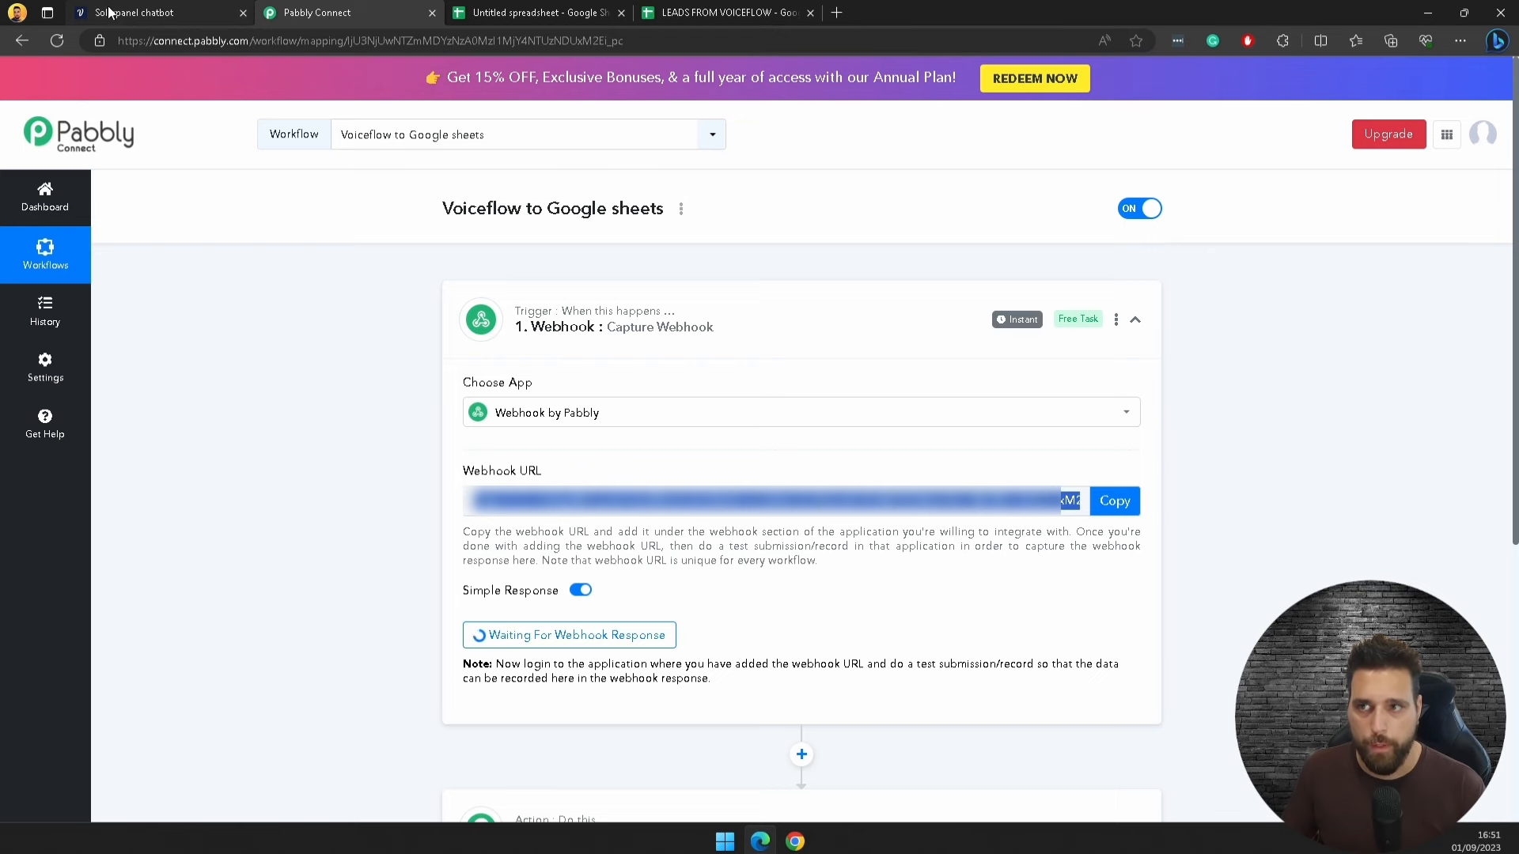
left_click(134, 12)
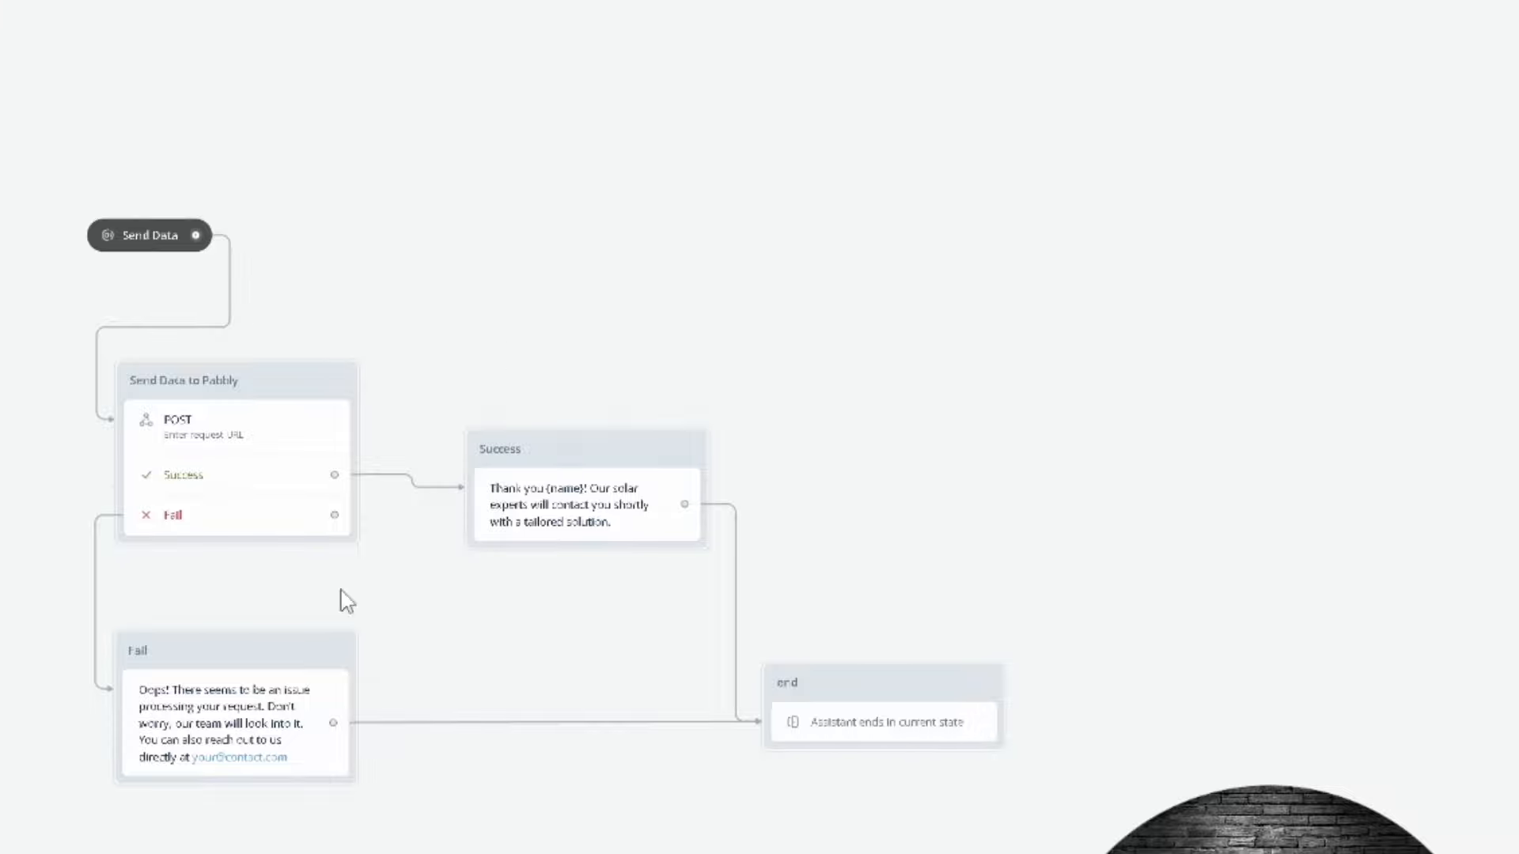
Step: Paste the Pabbly webhook URL as plain text into the Send Data to Pabbly request
left_click(215, 448)
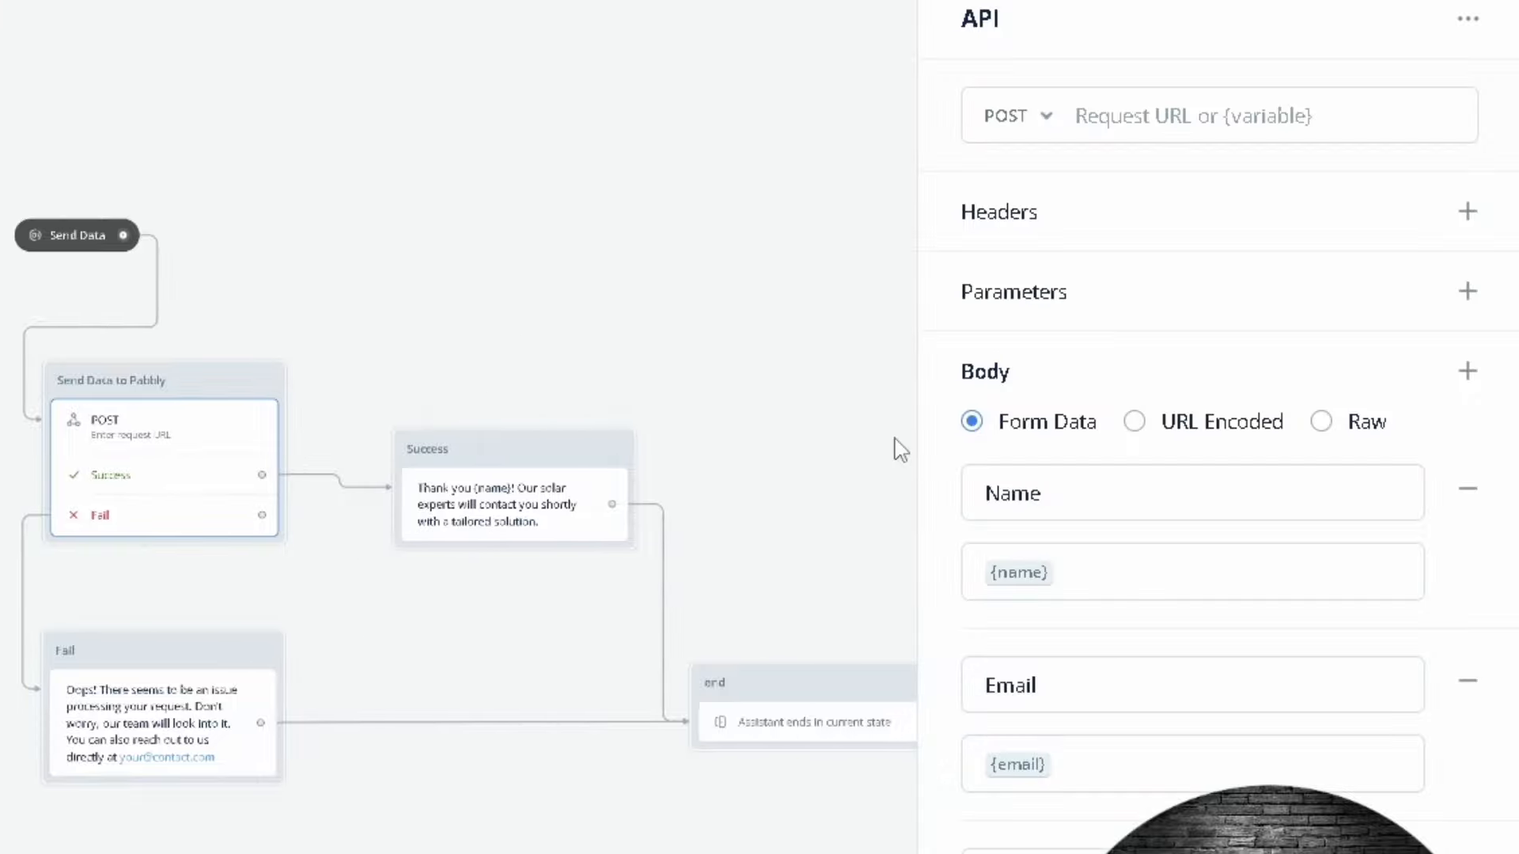
left_click(1197, 105)
right_click(1125, 105)
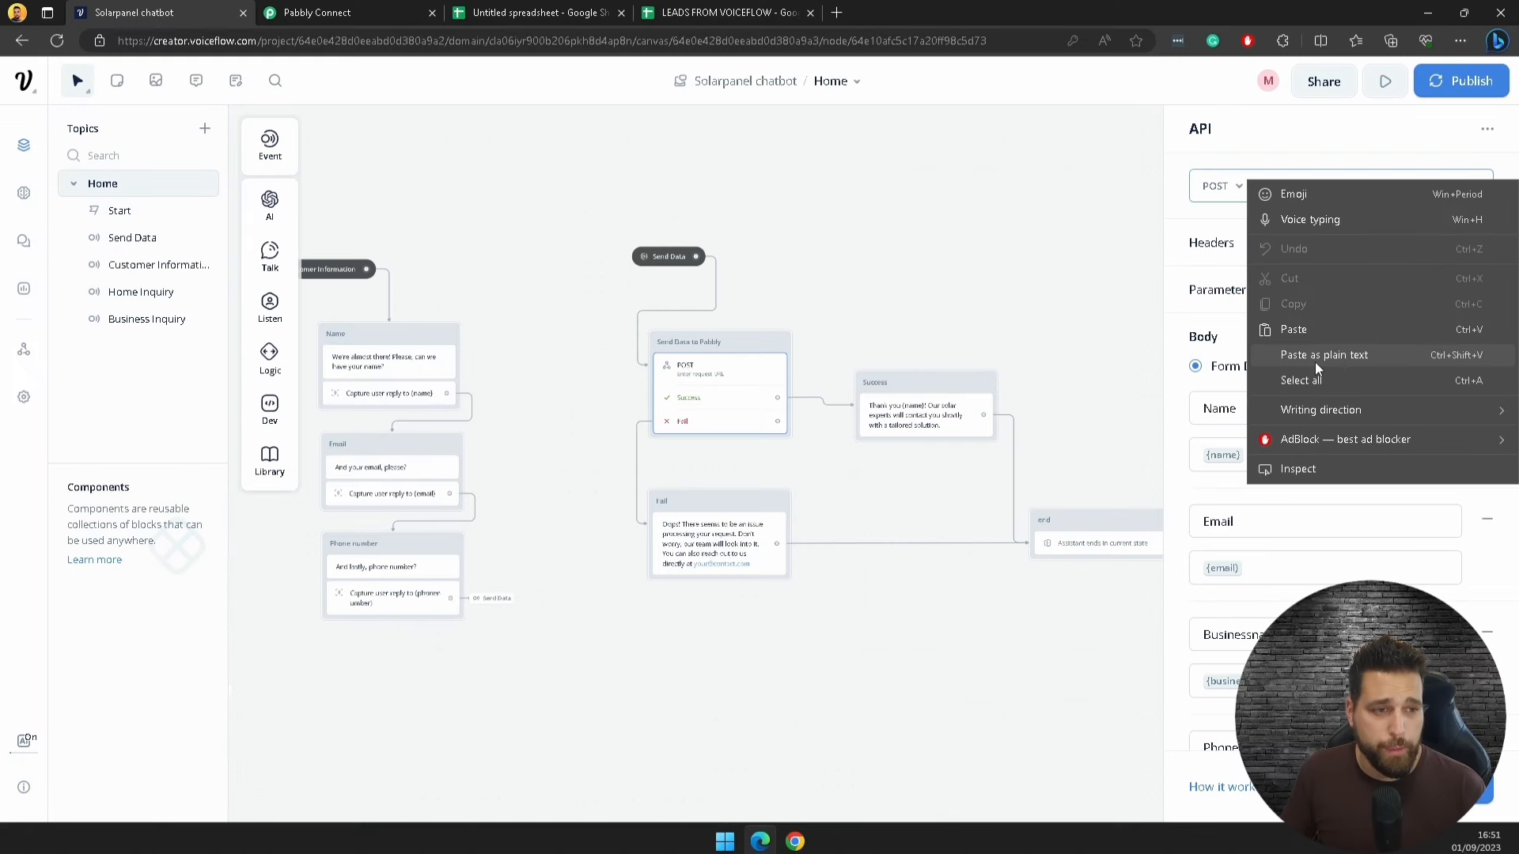
left_click(1337, 355)
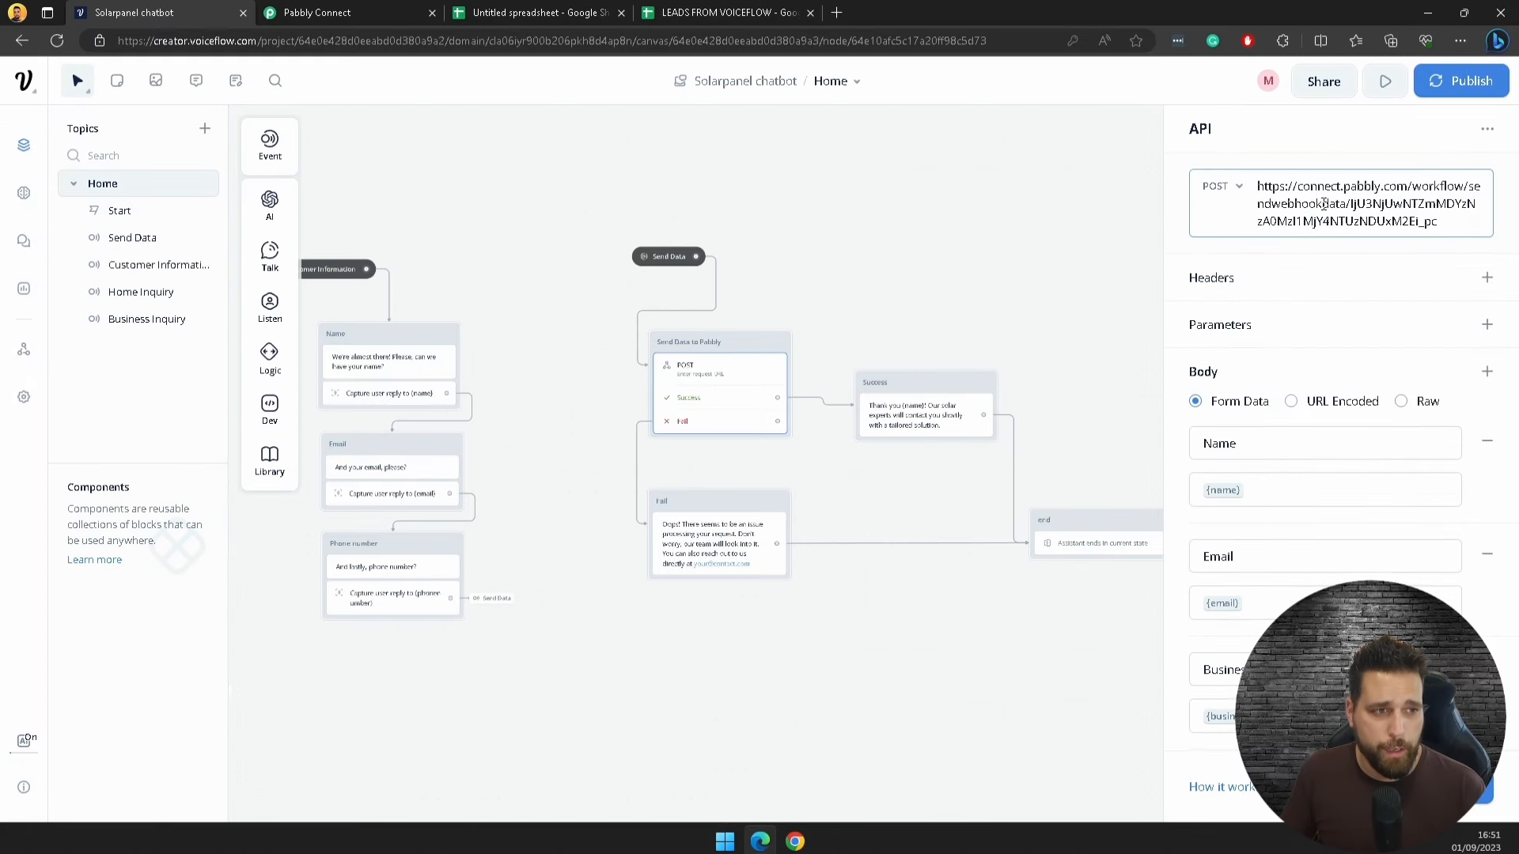
Step: Review the eight form-data variables and open the request's test values
scroll(1351, 456, "down", 3)
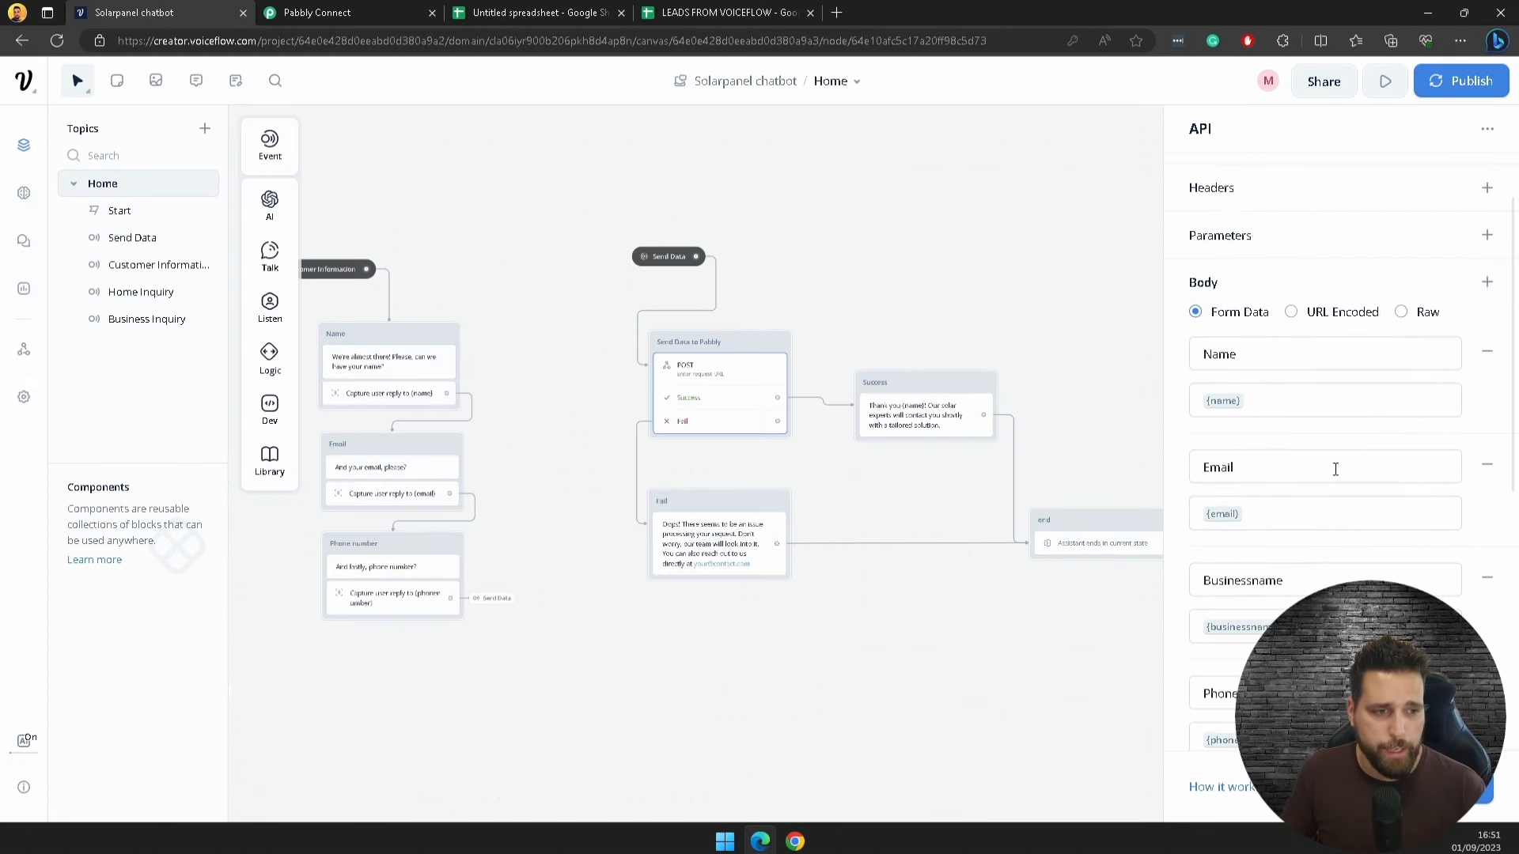
scroll(1229, 431, "down", 1)
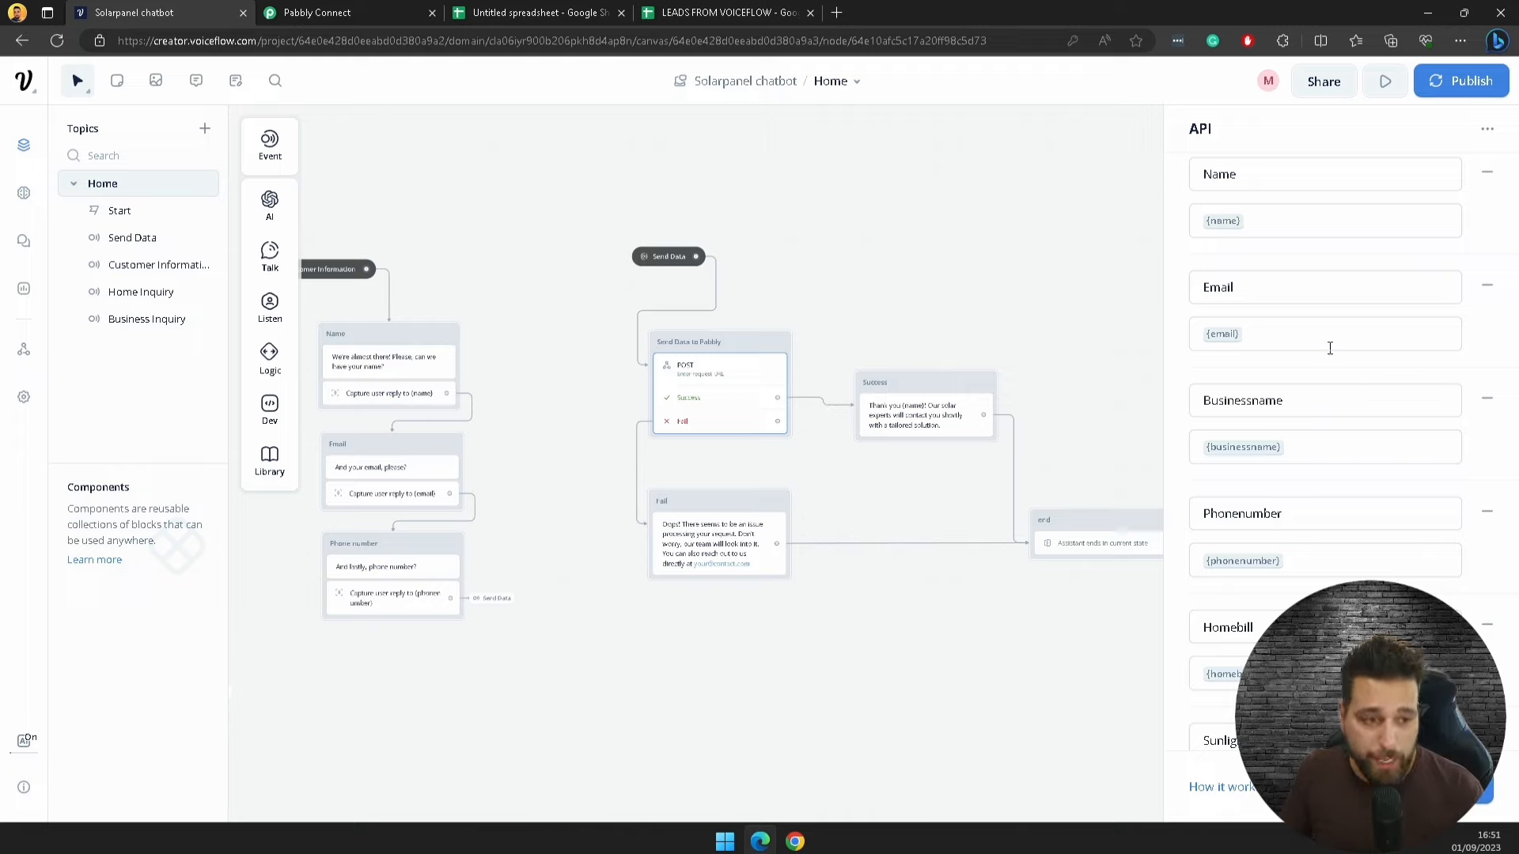
scroll(1357, 324, "down", 2)
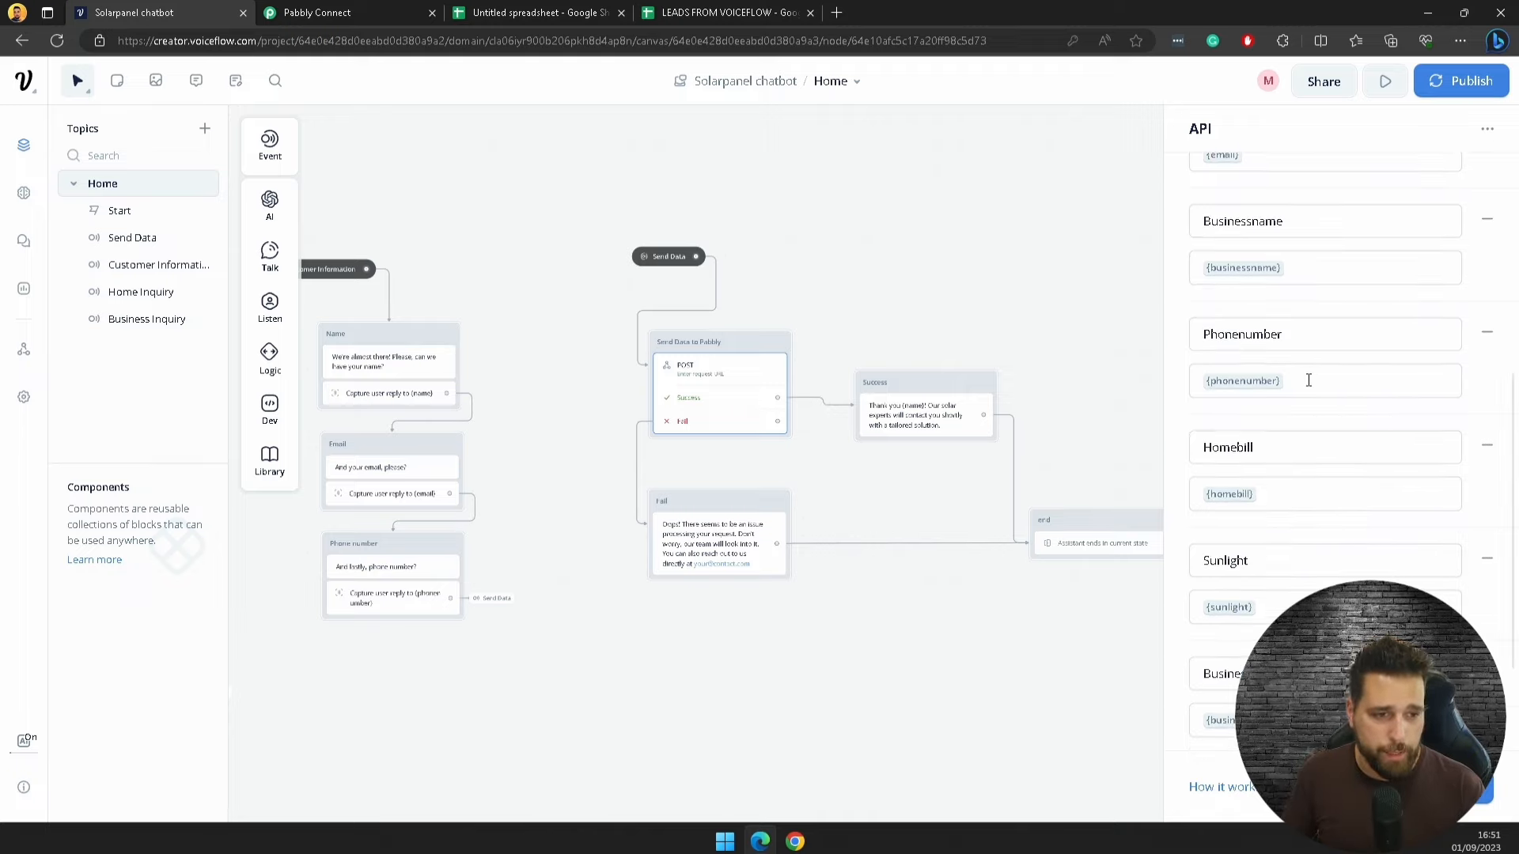
scroll(1308, 381, "up", 5)
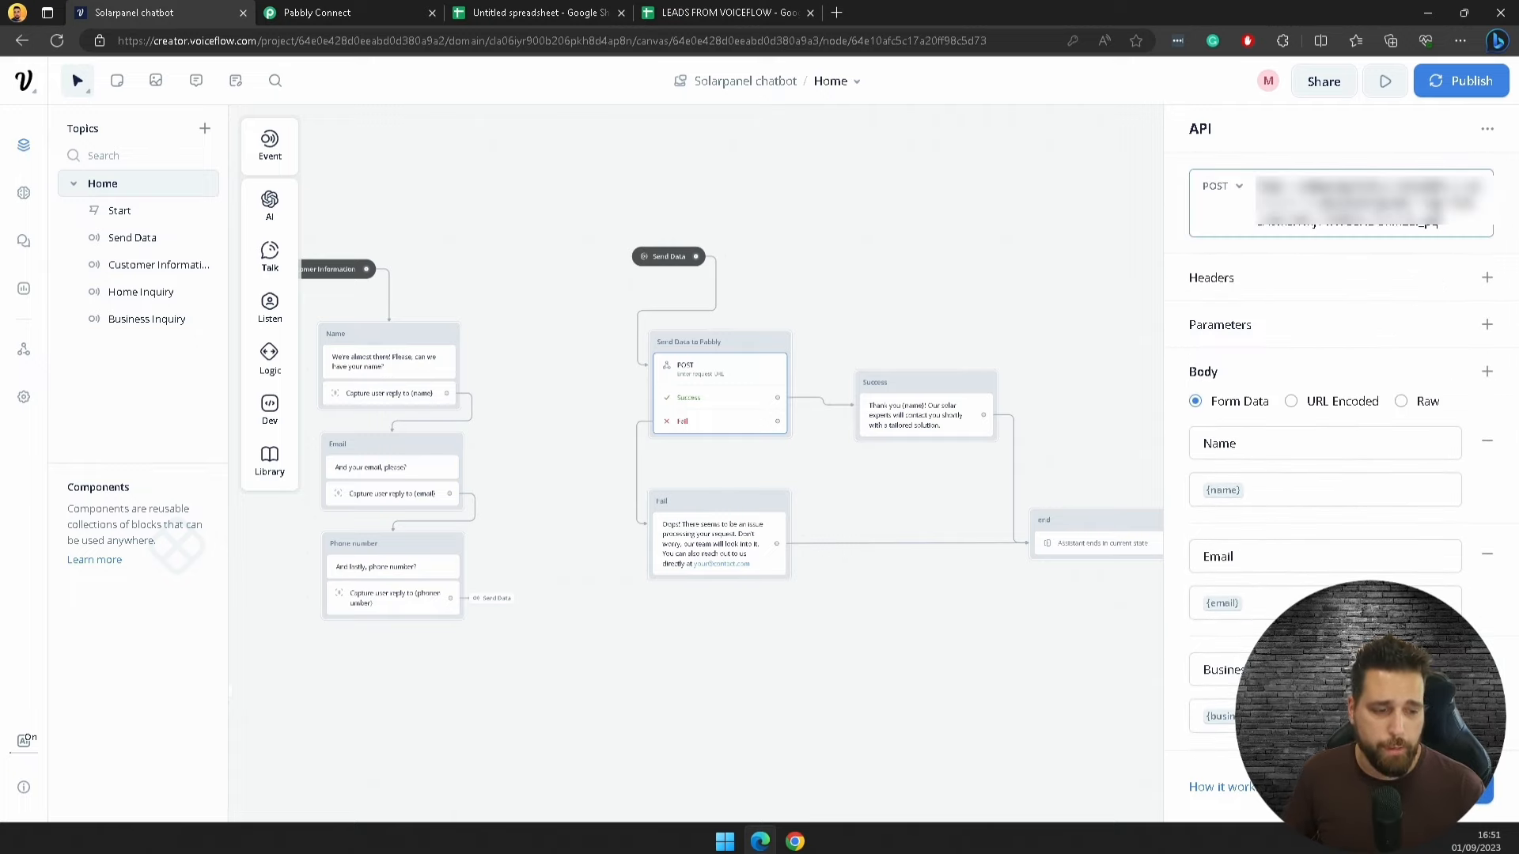
left_click(1436, 787)
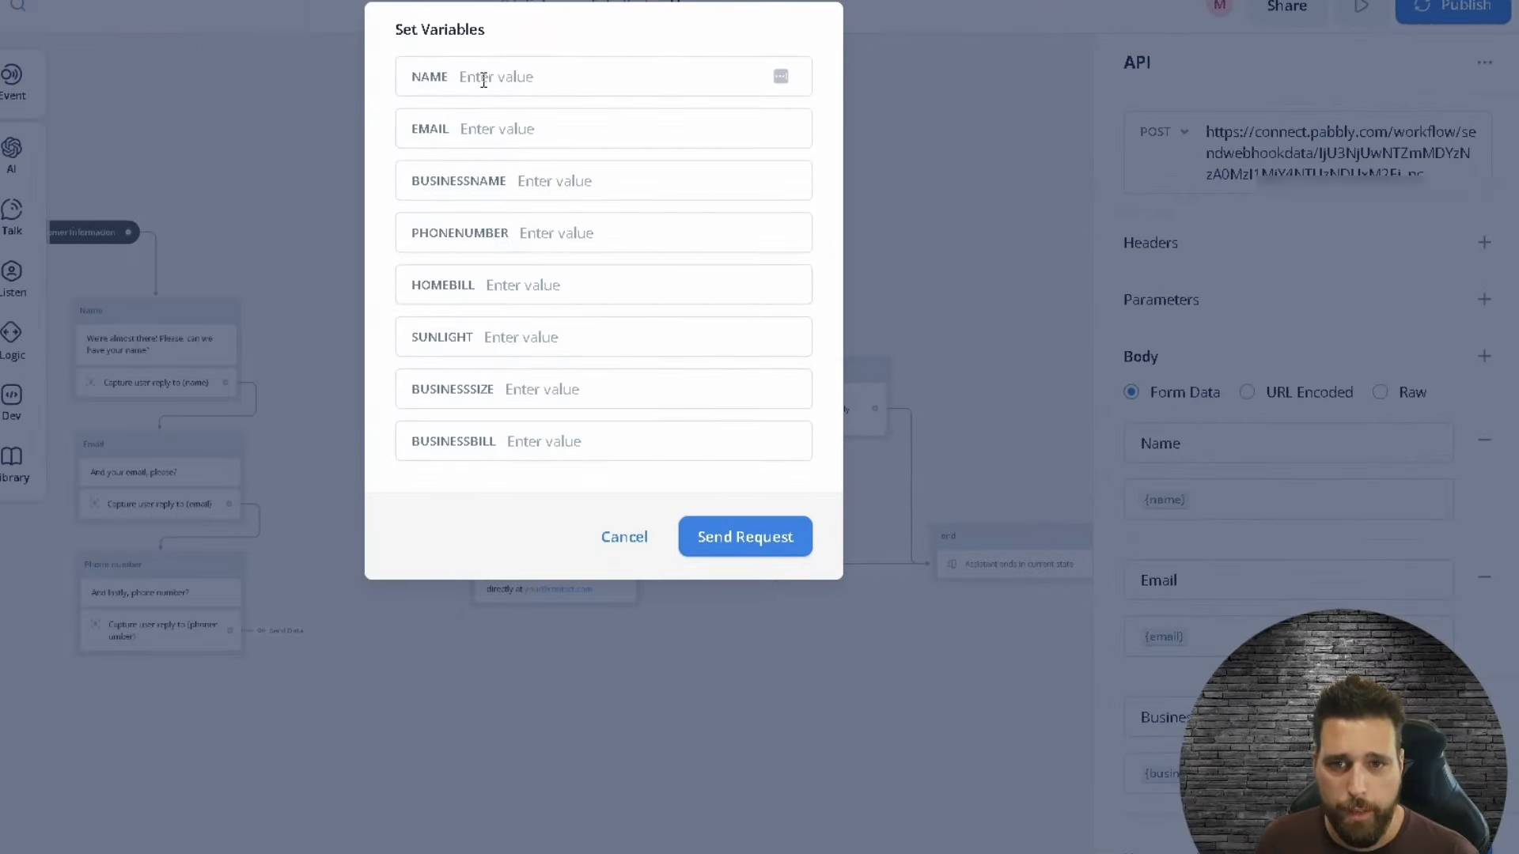
Step: Fill NAME, BUSINESSNAME, PHONENUMBER, HOMEBILL, SUNLIGHT, BUSINESSSIZE and BUSINESSBILL test values with 'Test'
left_click(658, 141)
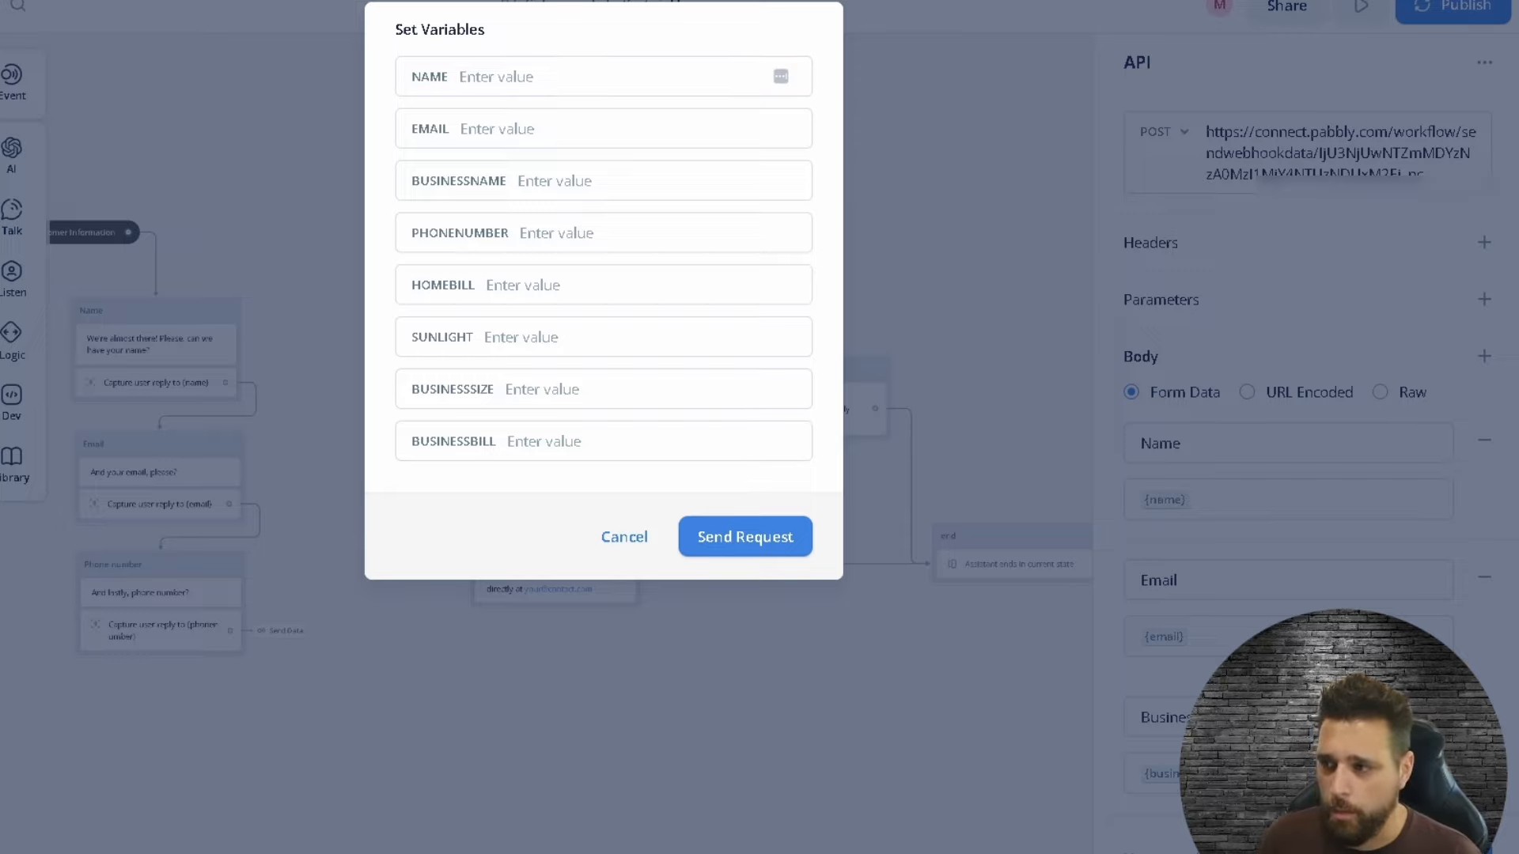
type("Test")
left_click(559, 180)
type("Test")
left_click(559, 246)
key("ctrl+v")
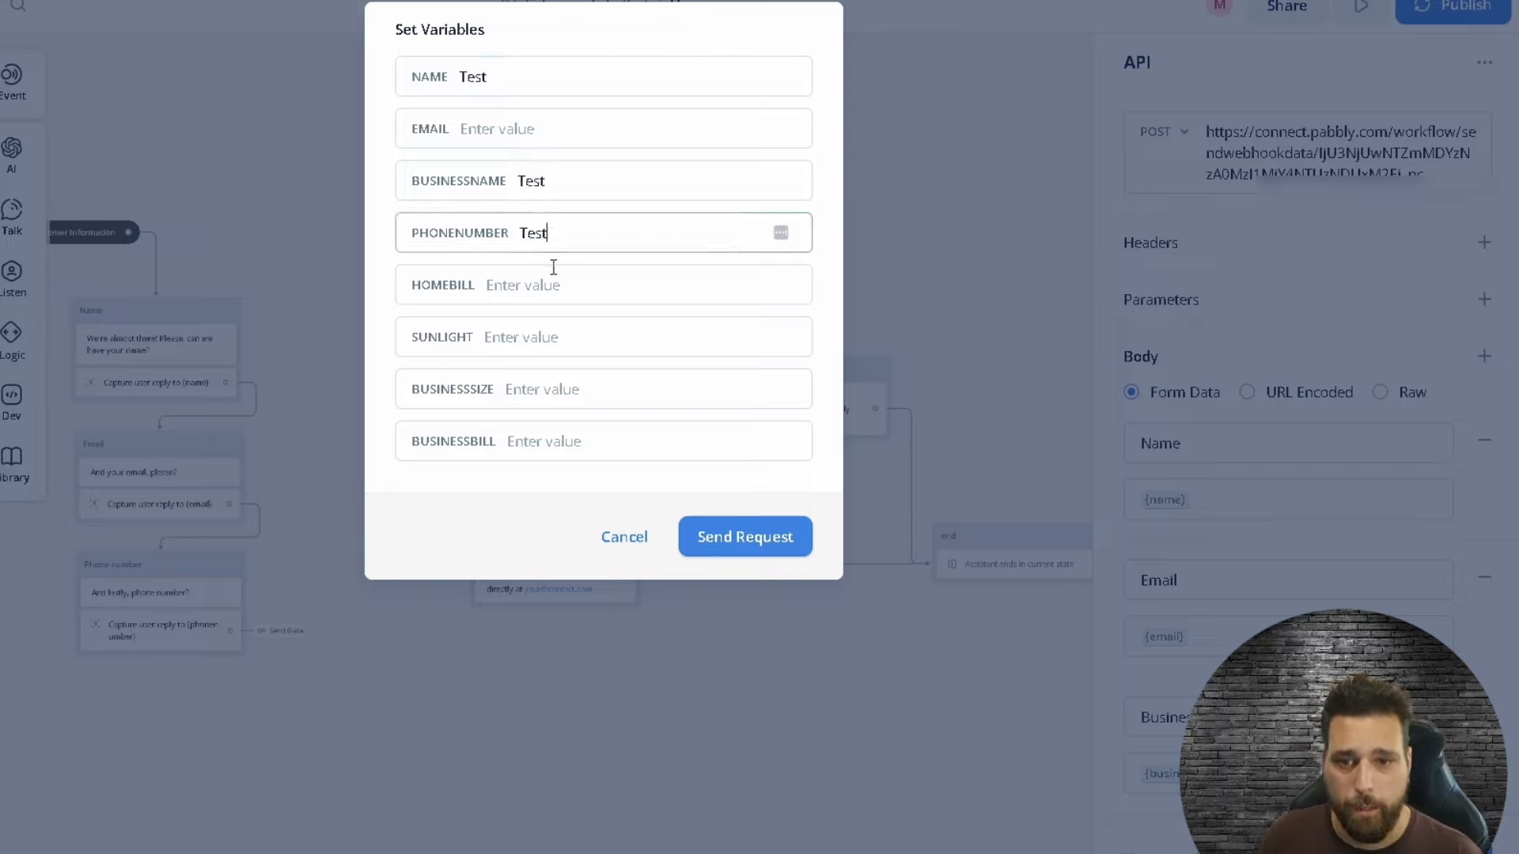
left_click(553, 283)
key("ctrl+v")
left_click(556, 344)
key("ctrl+v")
left_click(574, 400)
key("ctrl+v")
left_click(582, 444)
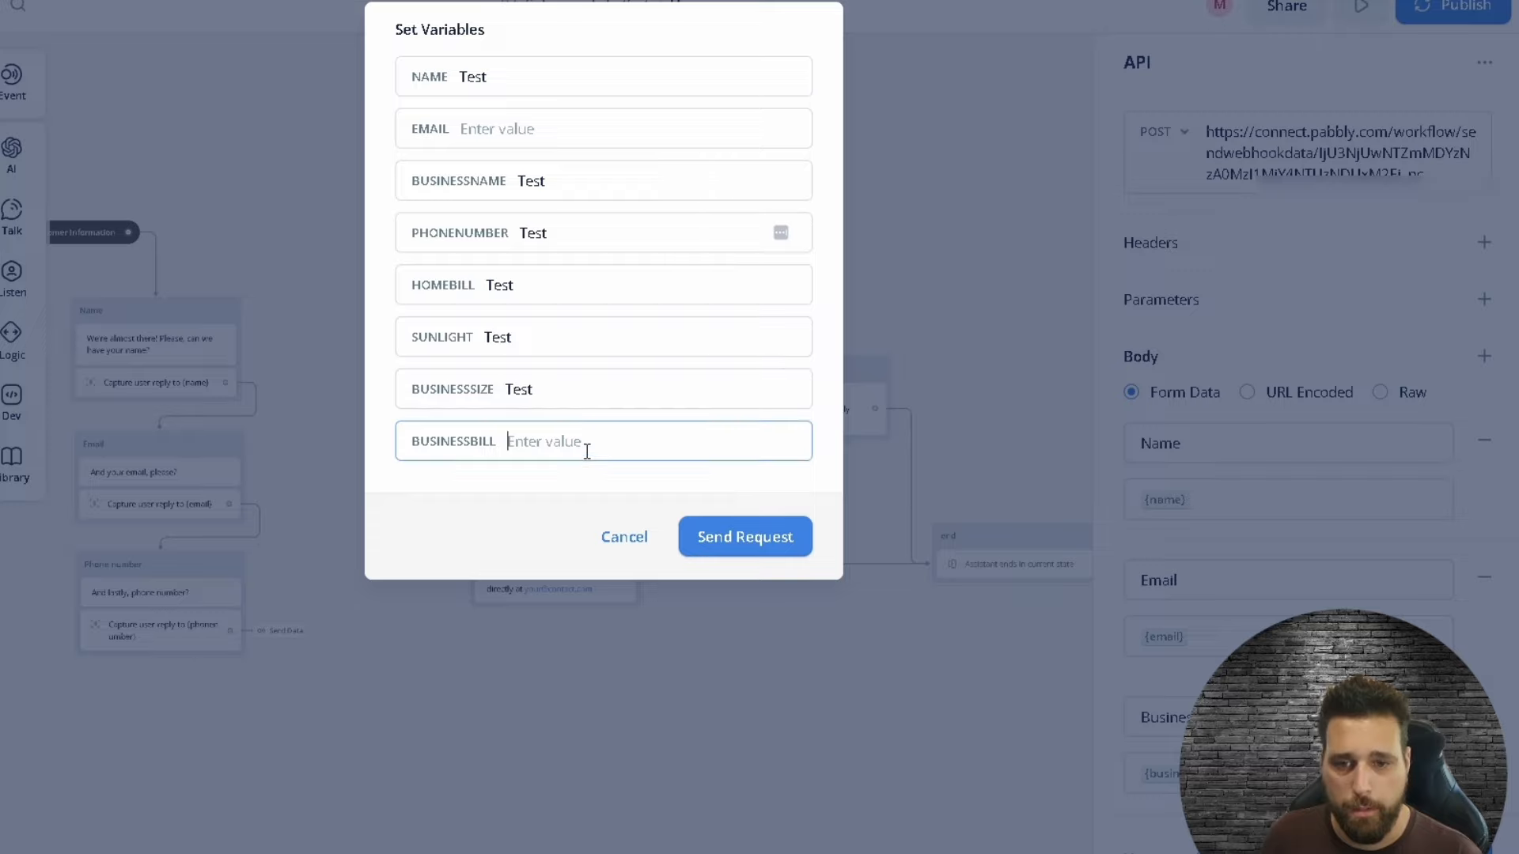
key("ctrl+v")
Step: Change each of those test values to 'Test1'
type("1")
left_click(569, 393)
type("1")
left_click(558, 336)
type("1")
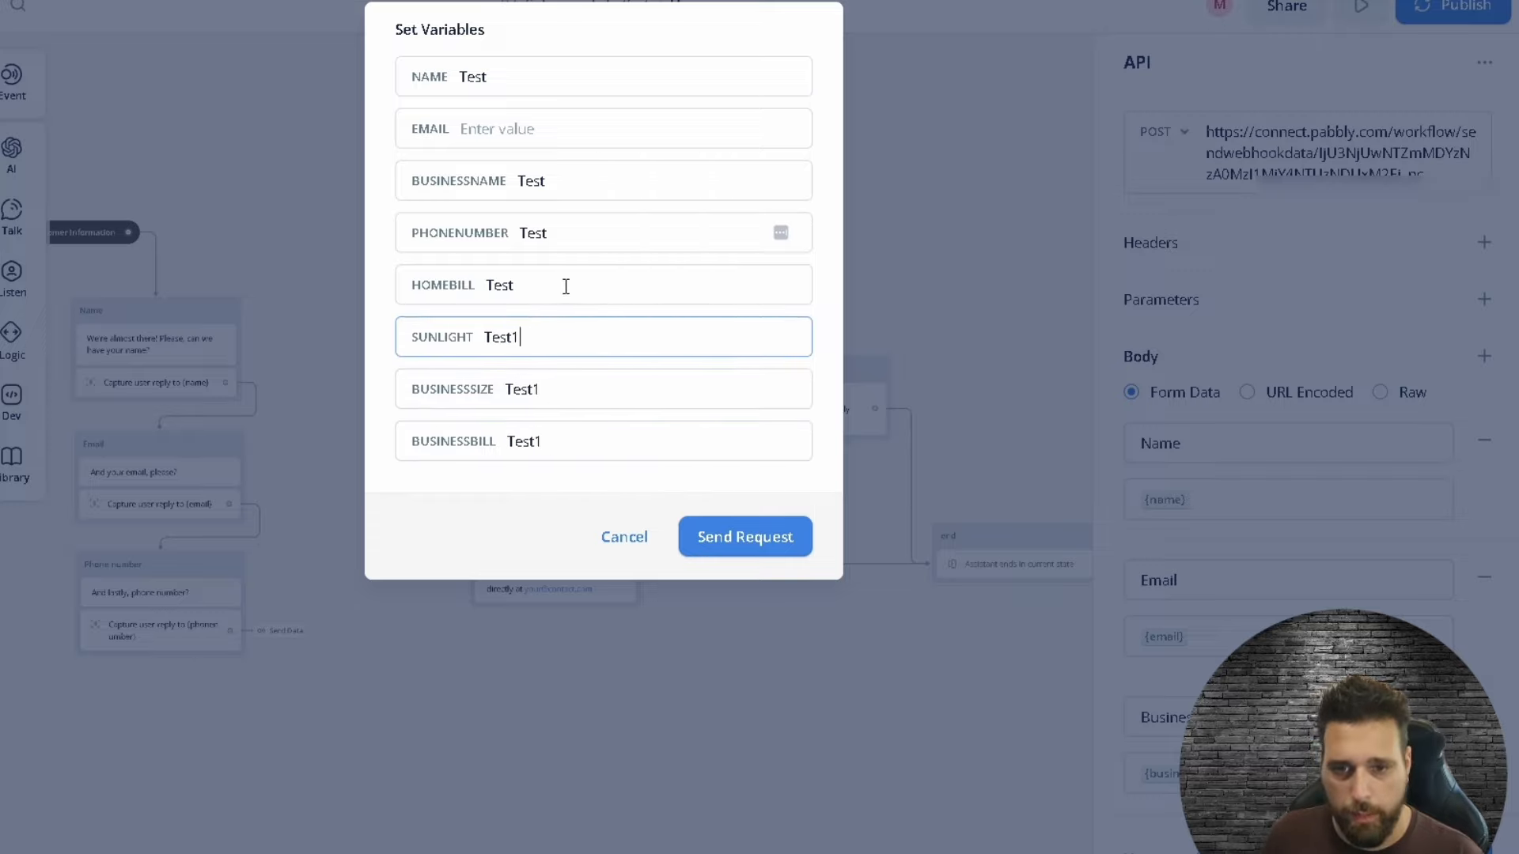
left_click(562, 285)
type("1")
left_click(577, 239)
type("1")
left_click(598, 174)
type("1")
left_click(526, 87)
type("1")
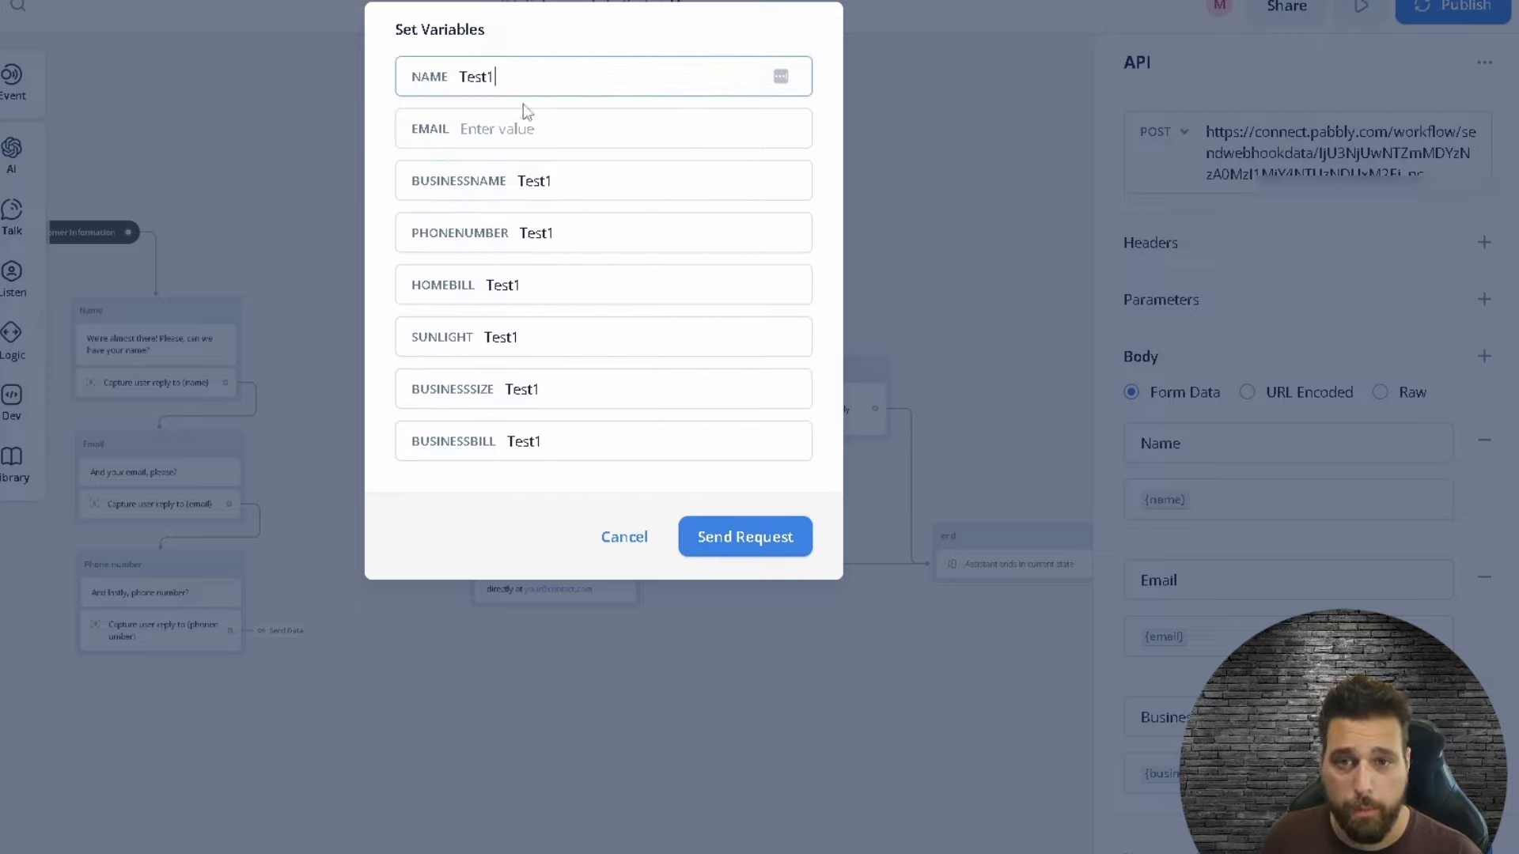
left_click(556, 142)
key("ctrl+v")
type("1")
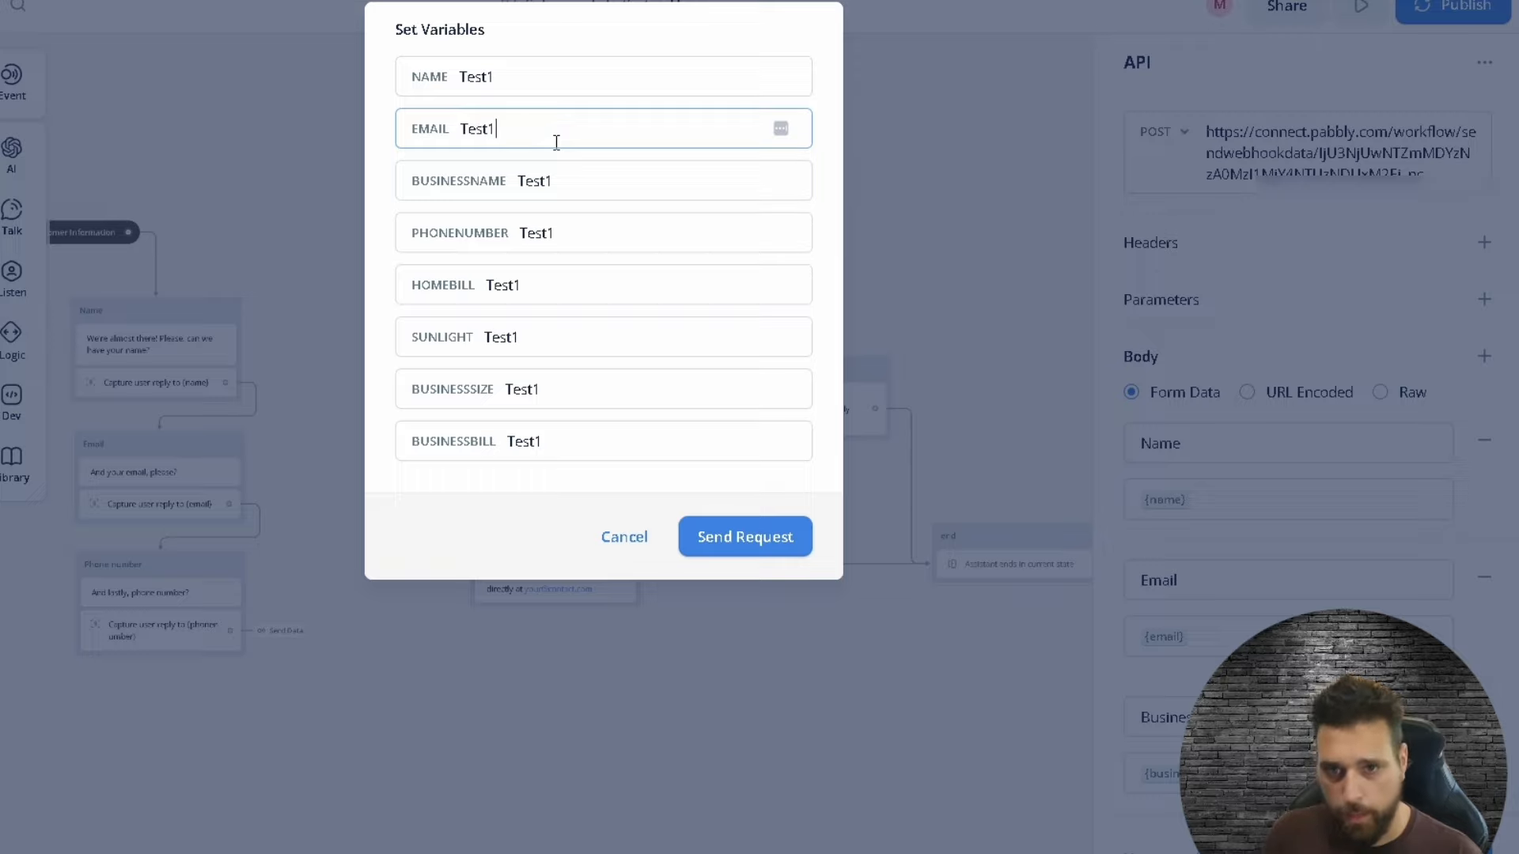
type("@")
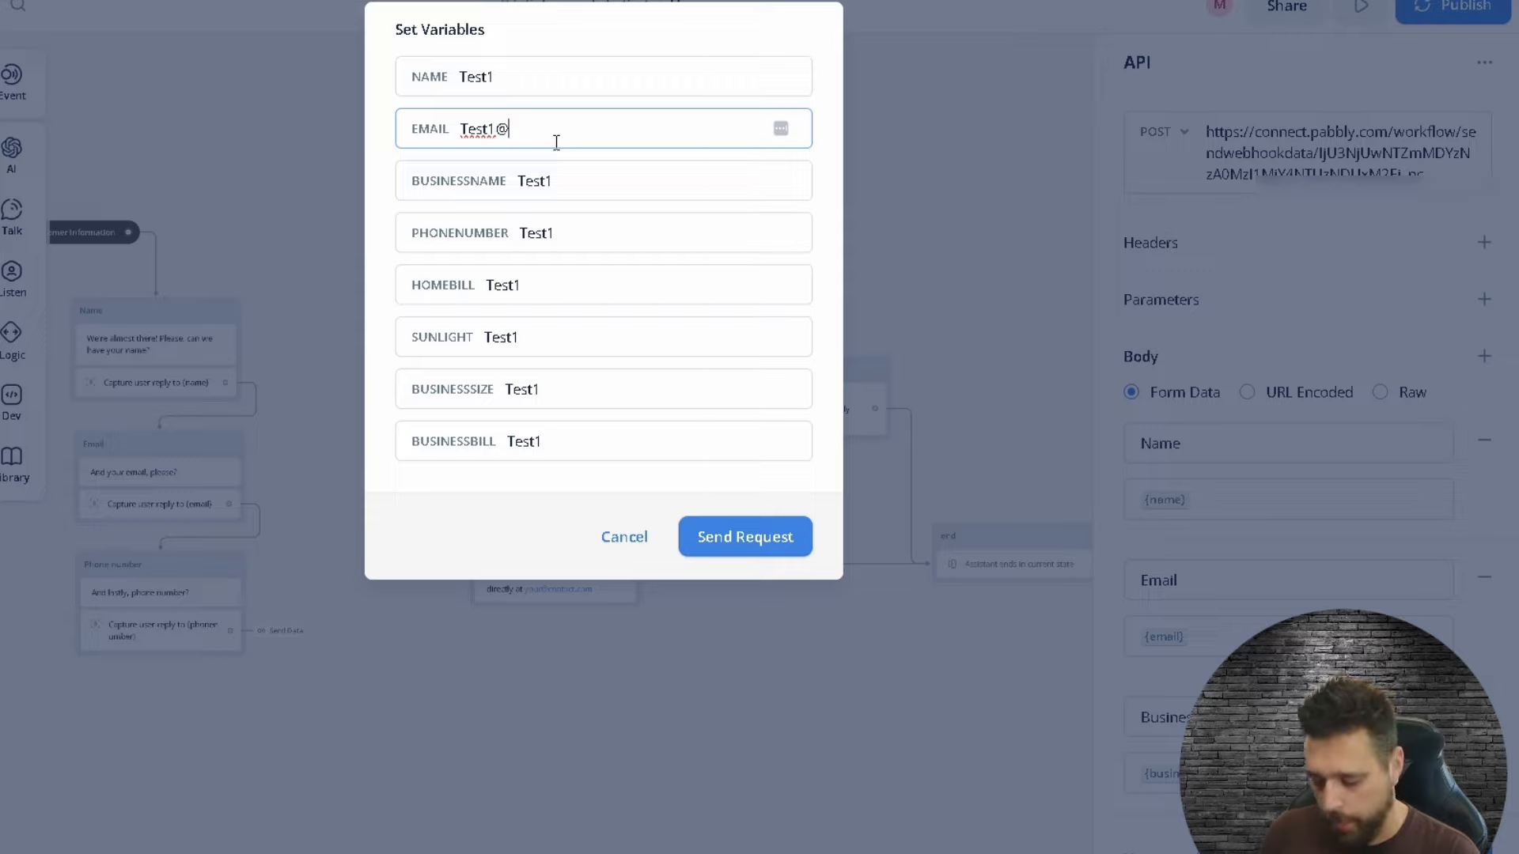
type("test.com")
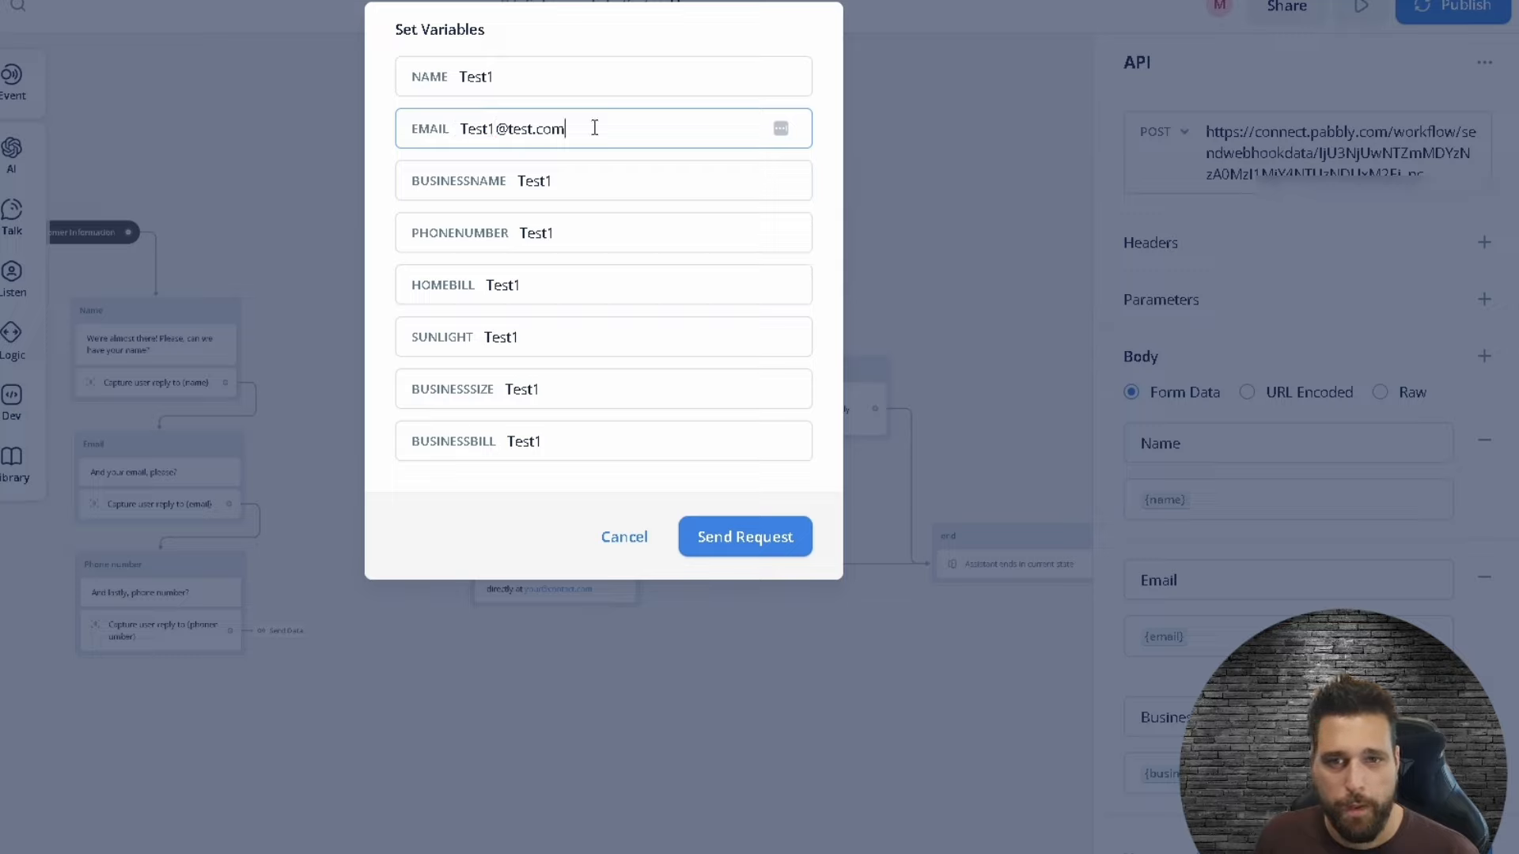
left_click_drag(593, 127, 461, 128)
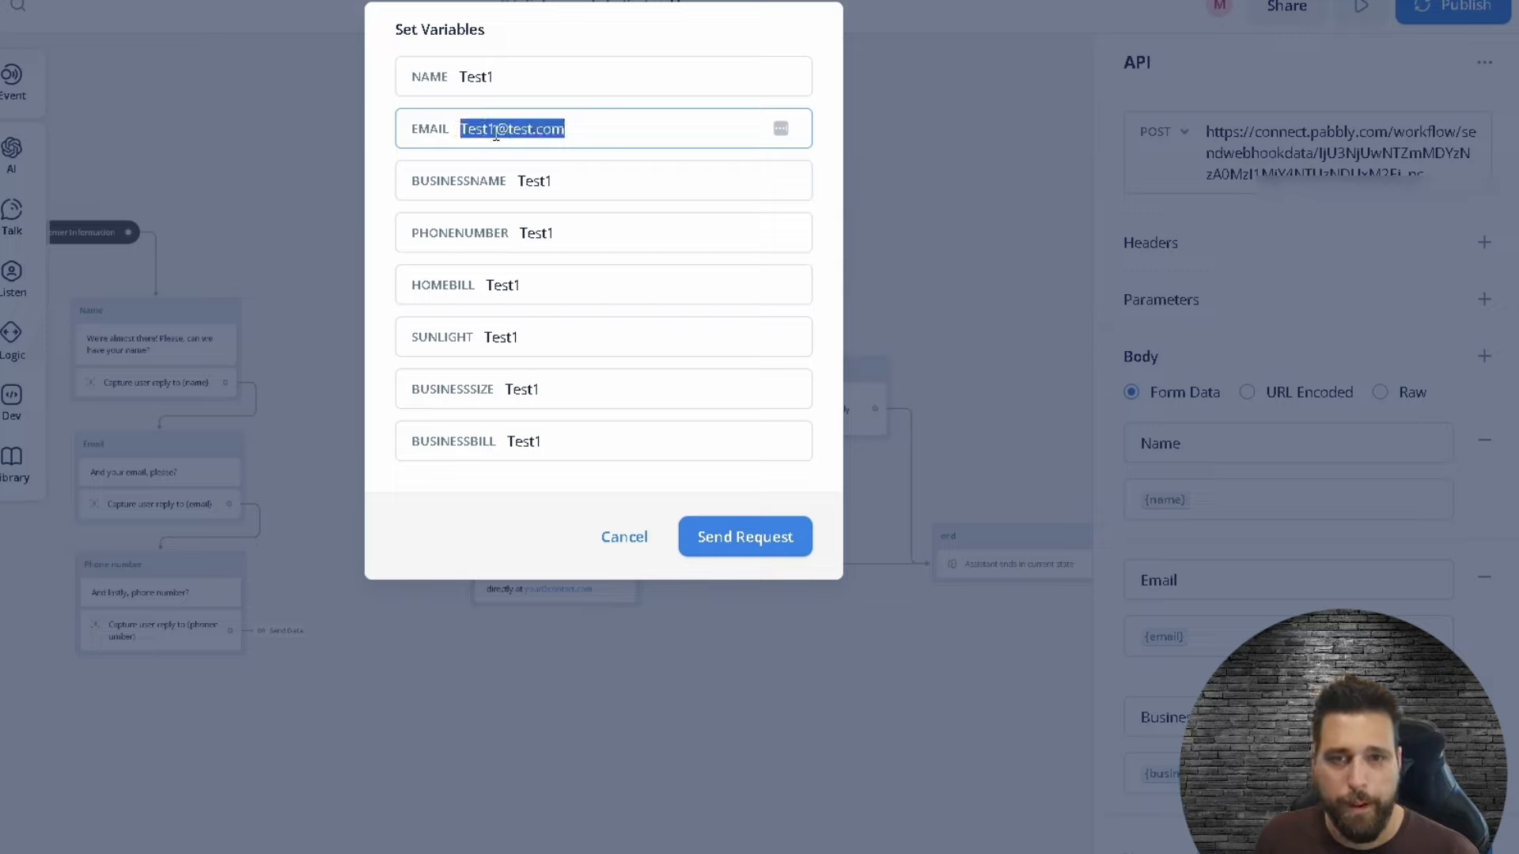
left_click(551, 128)
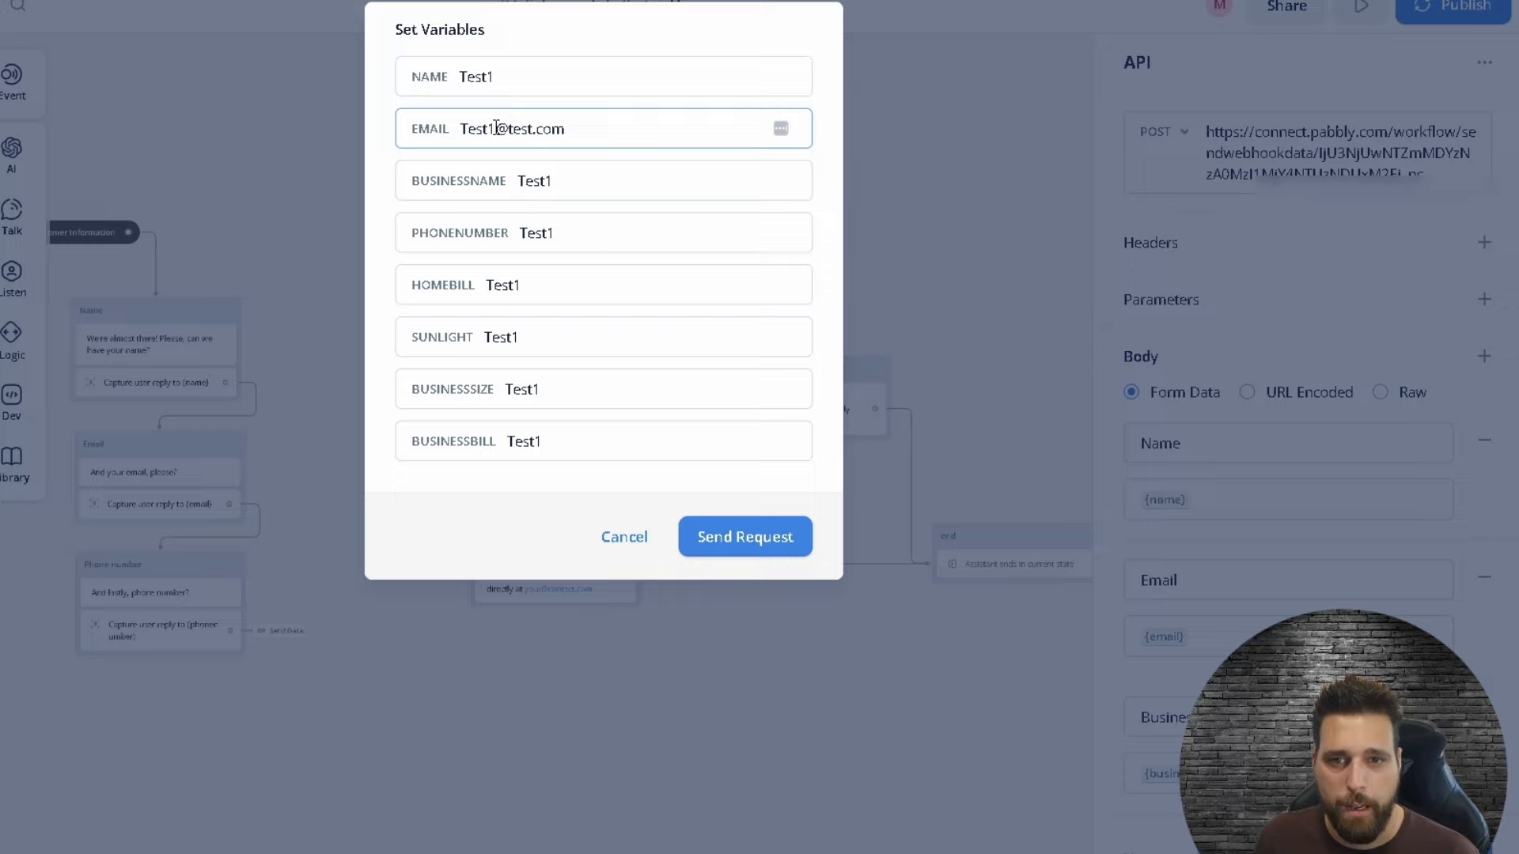
left_click_drag(497, 129, 449, 129)
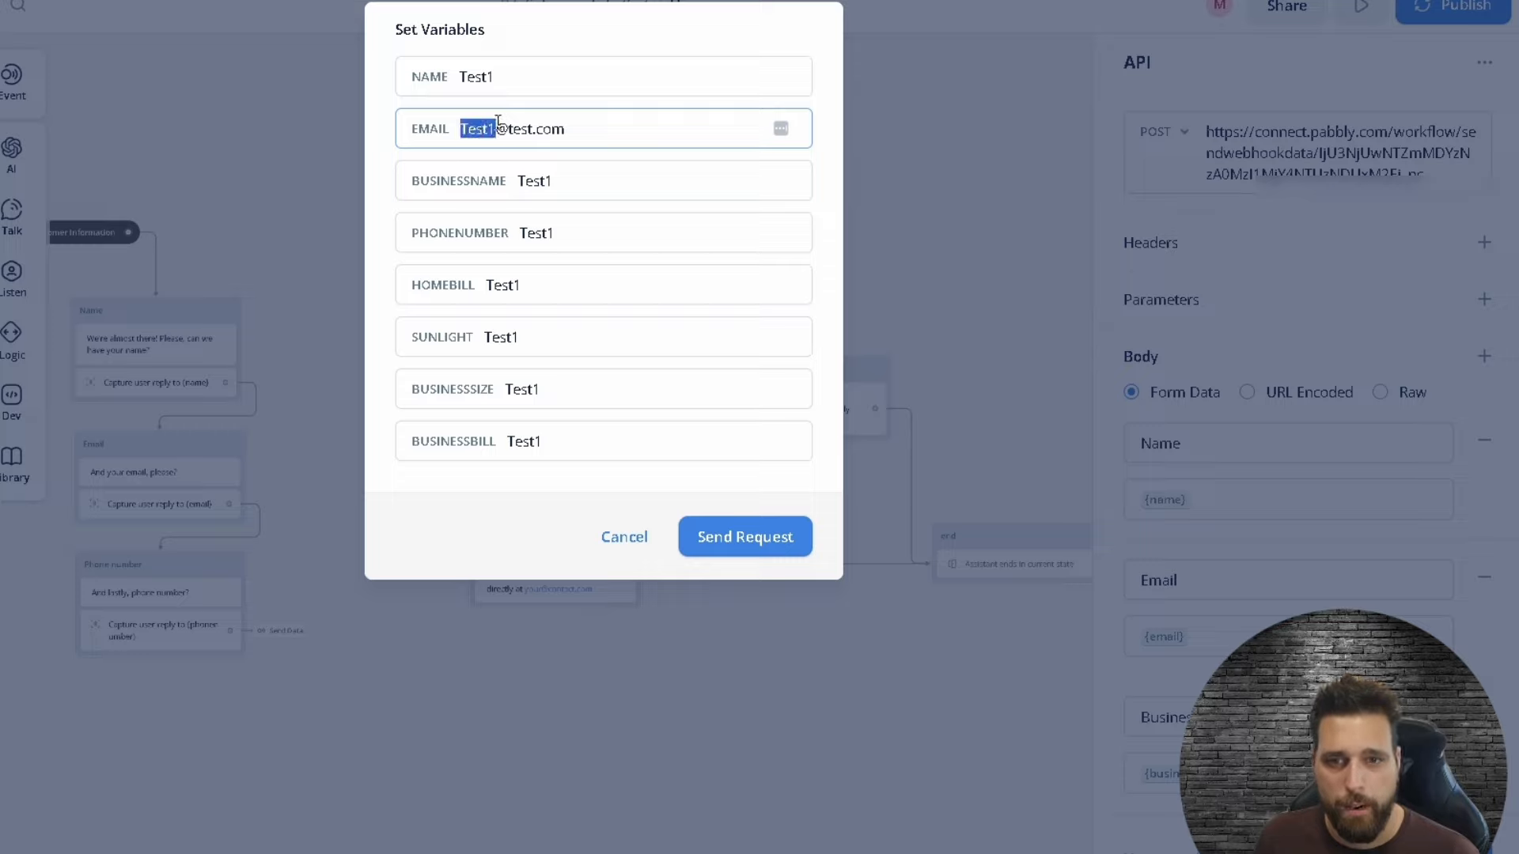
left_click_drag(612, 134, 496, 132)
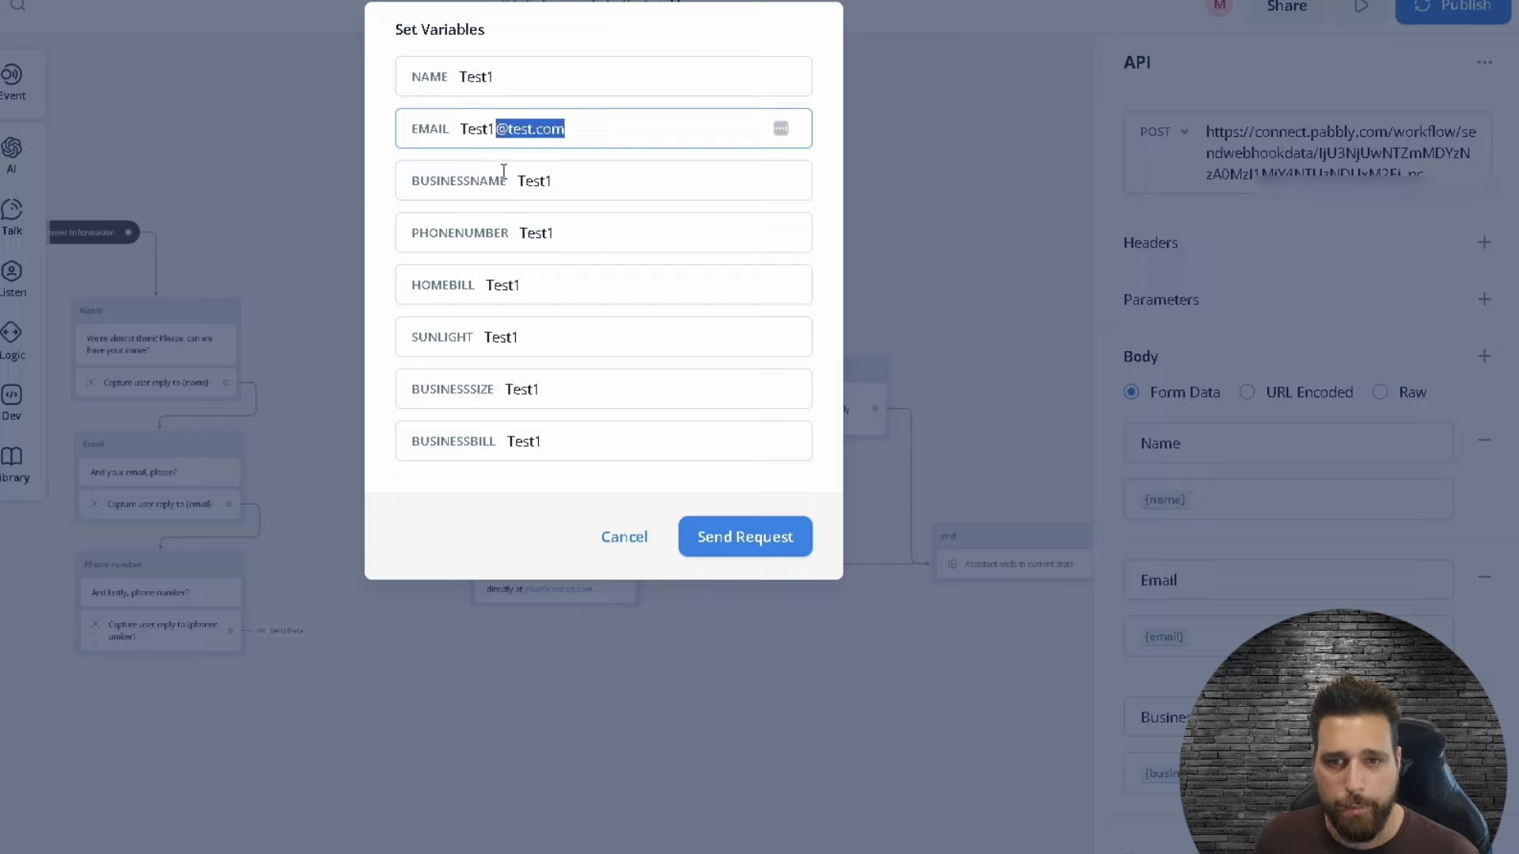
left_click(747, 543)
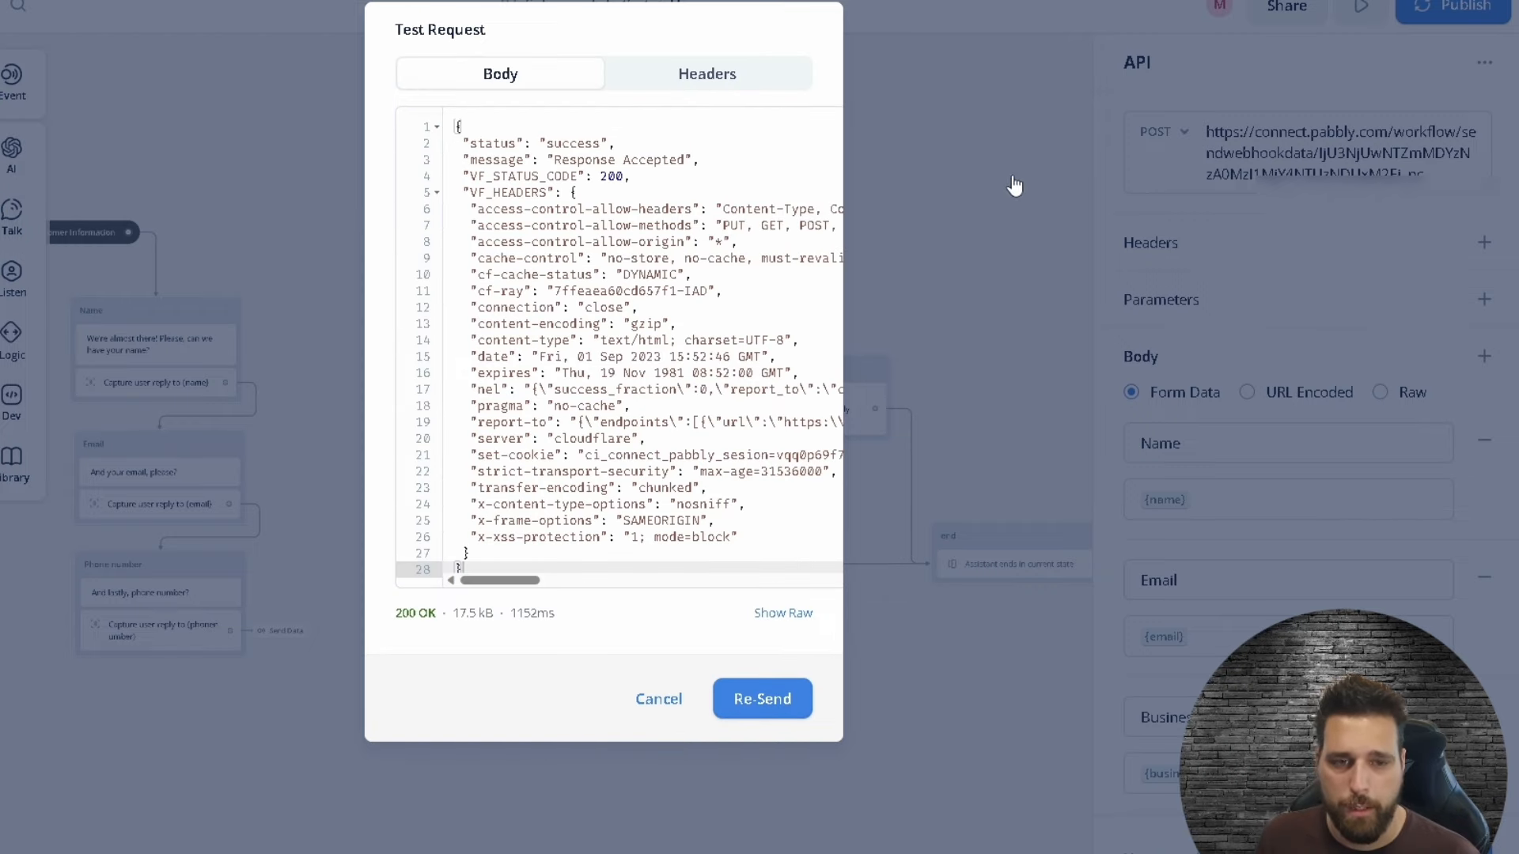
left_click(978, 214)
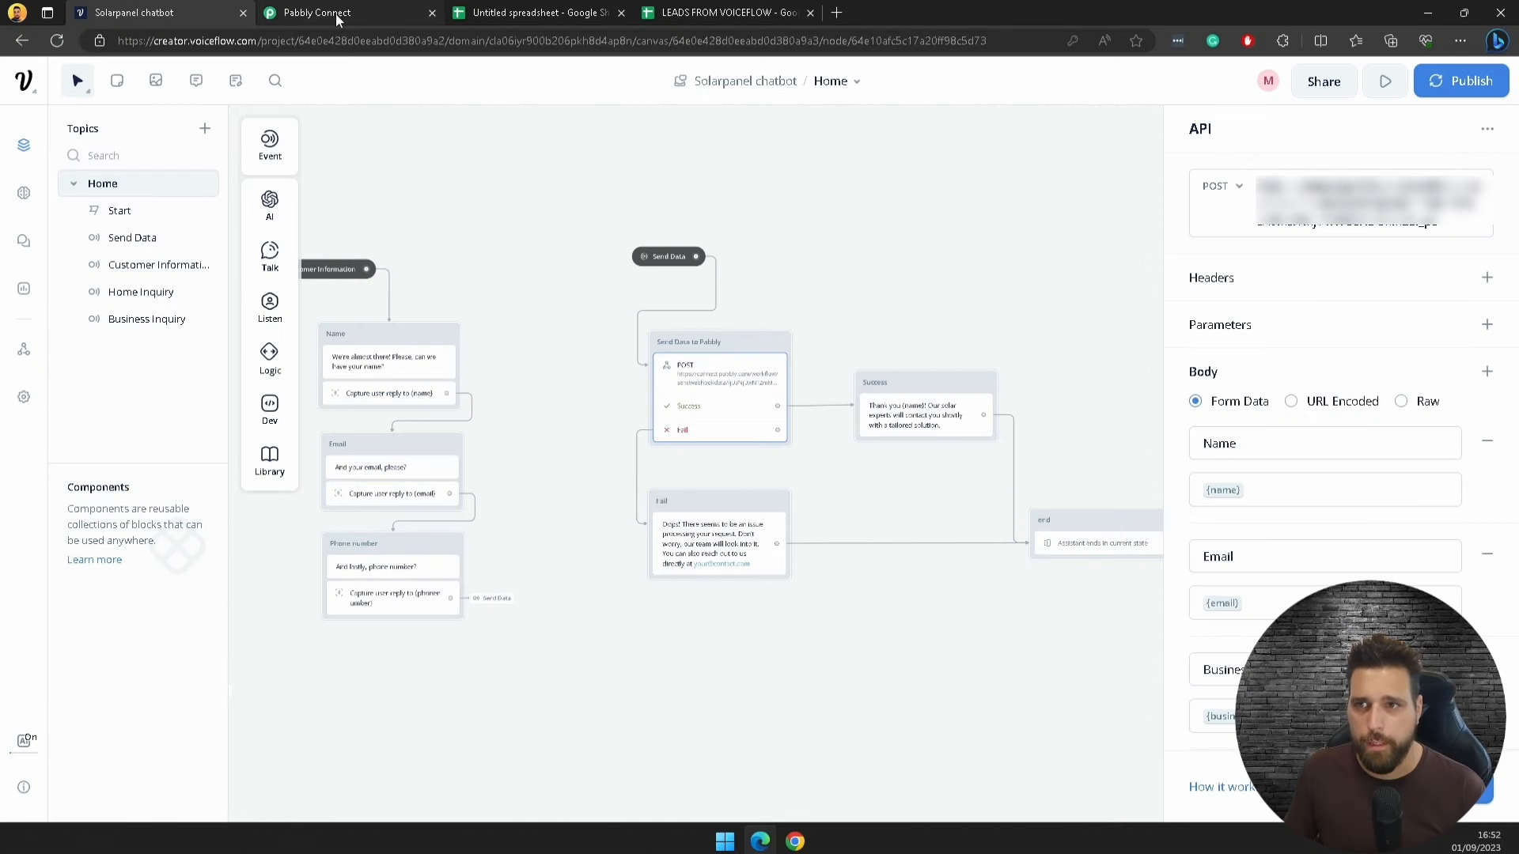
Step: Check the webhook's captured Test1 fields and open the second step's app chooser
left_click(335, 16)
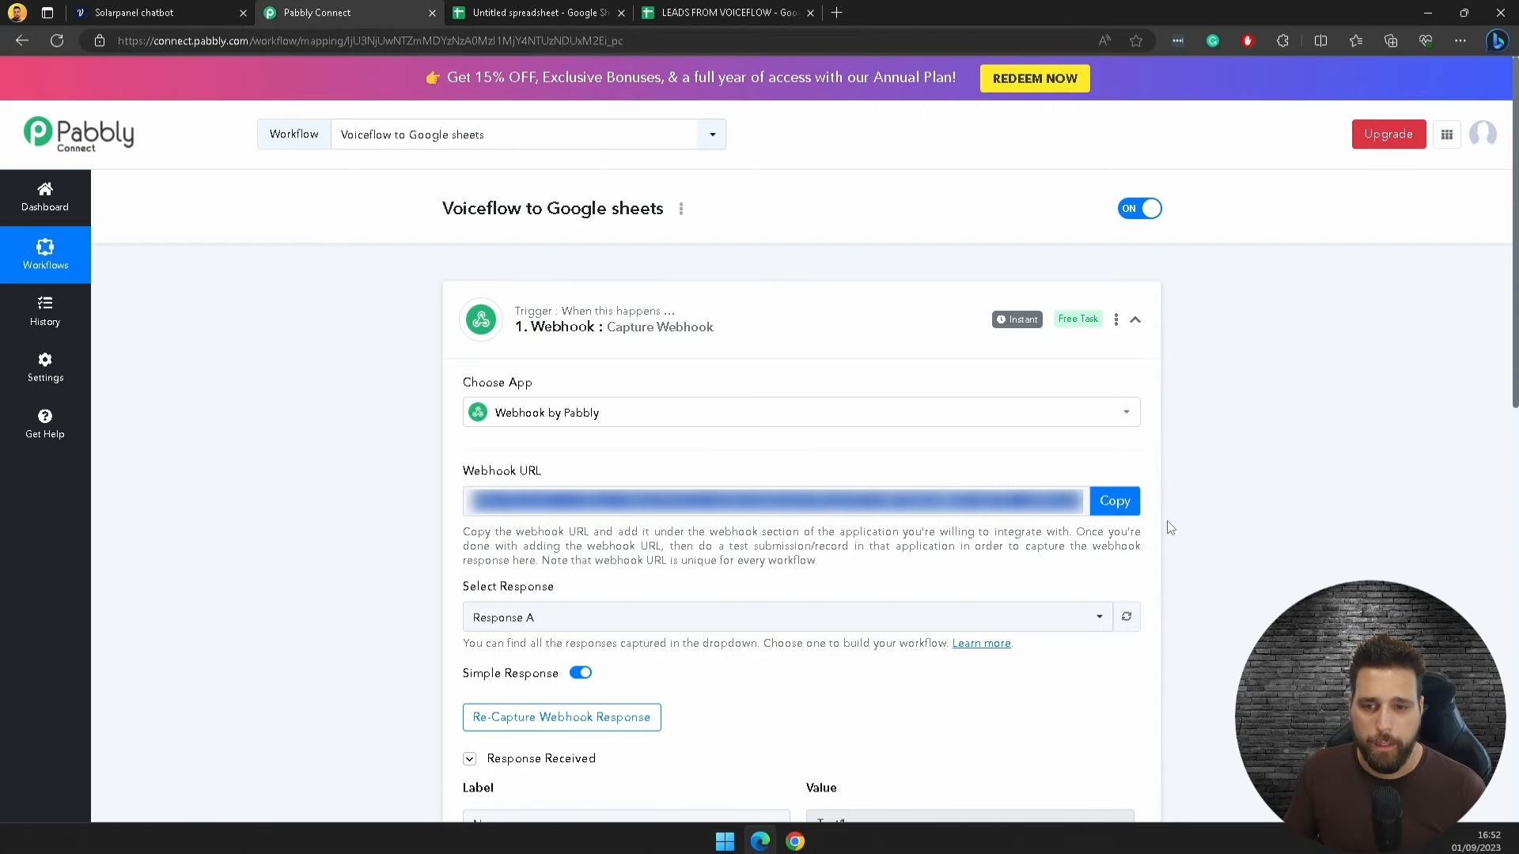
scroll(1219, 546, "down", 5)
scroll(824, 448, "down", 2)
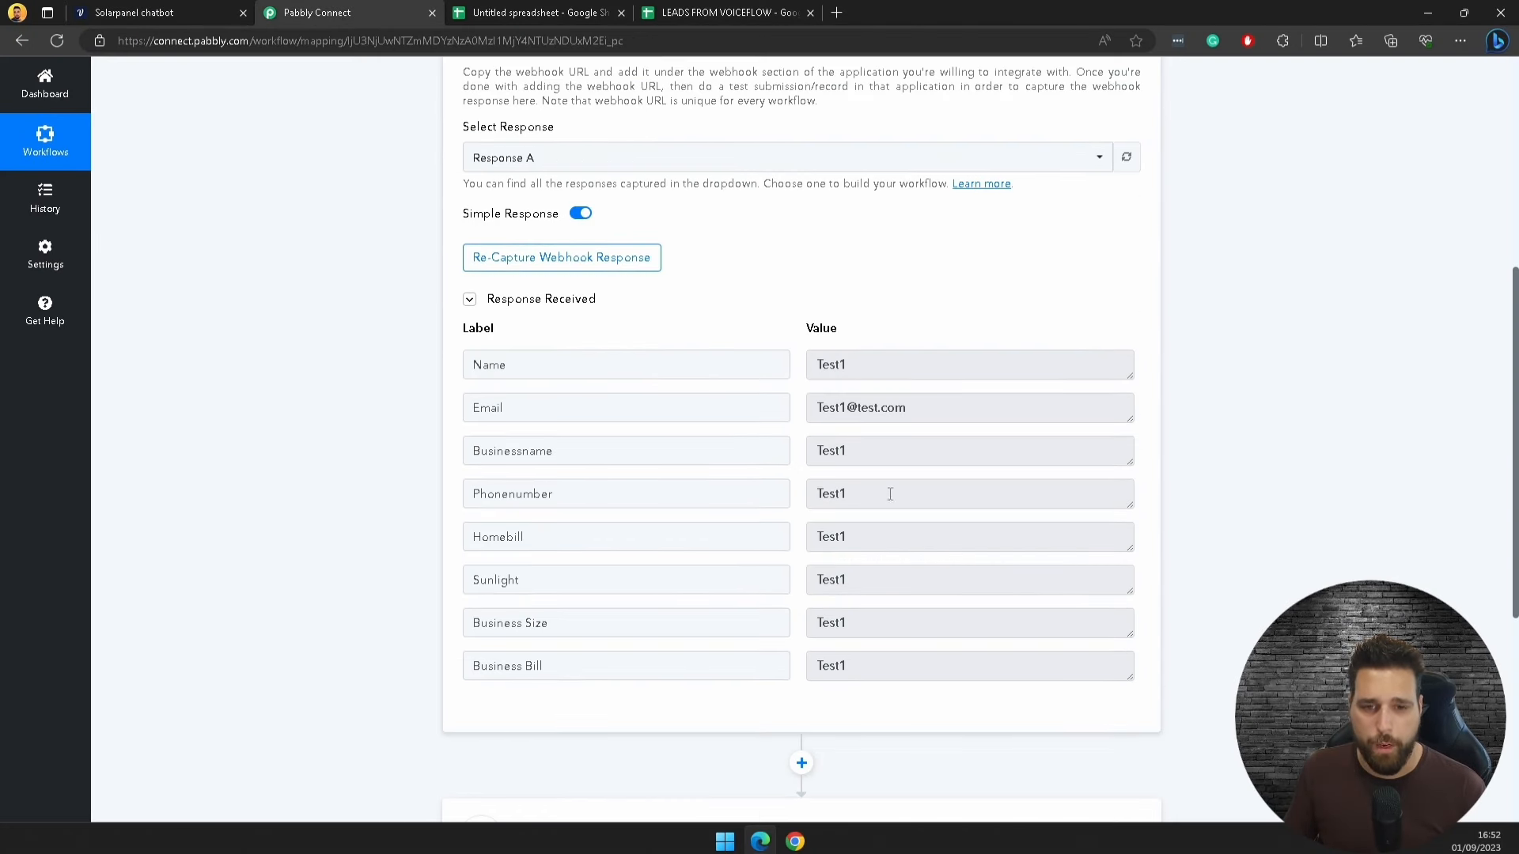
scroll(950, 515, "down", 5)
left_click(719, 404)
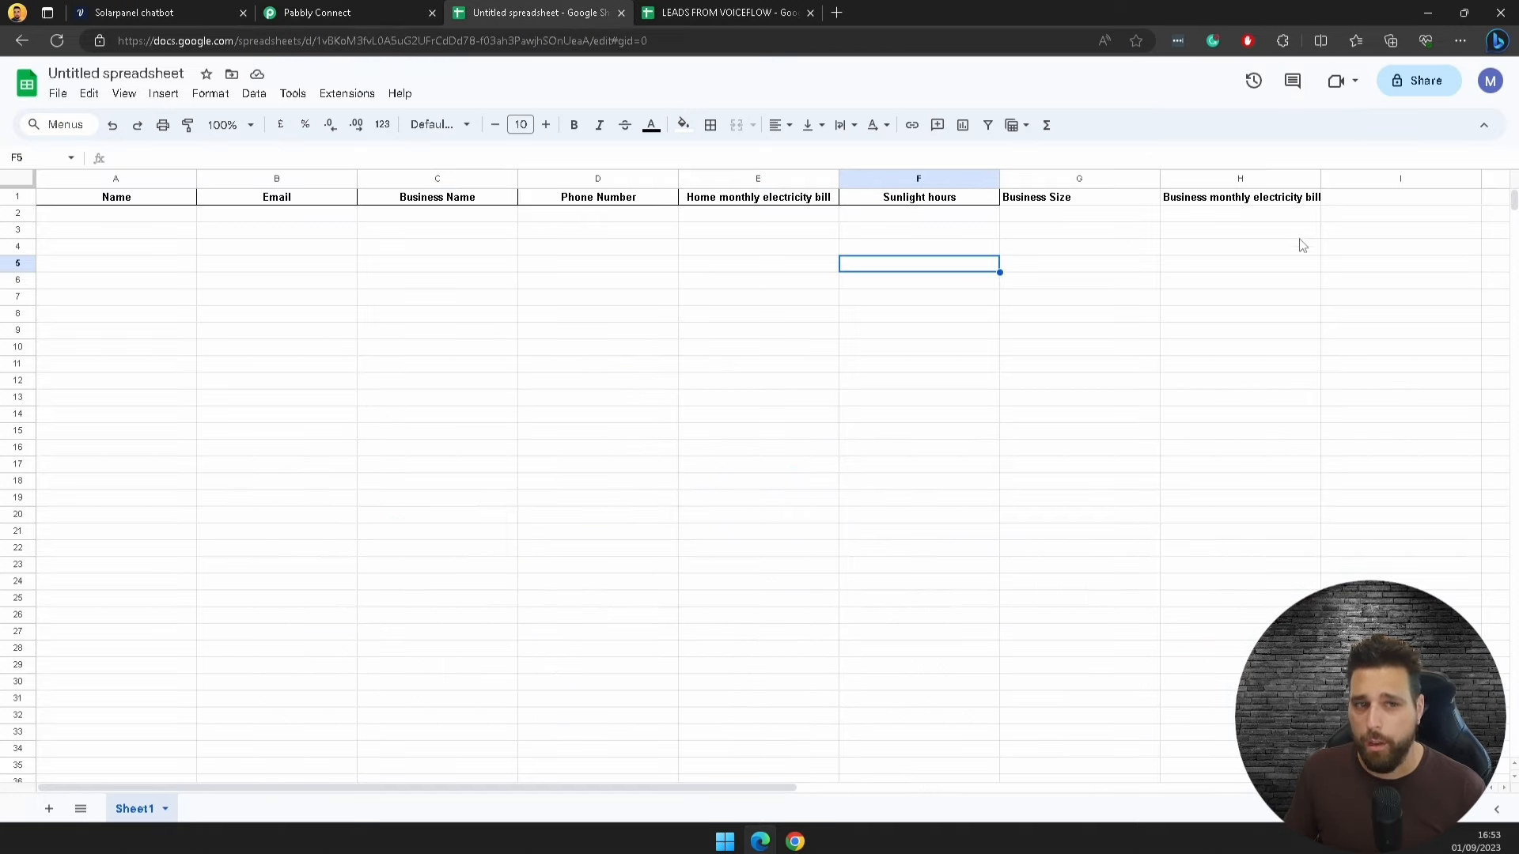
Step: Widen column H and rename the spreadsheet 'Lead Generation'
left_click_drag(1320, 180, 1337, 179)
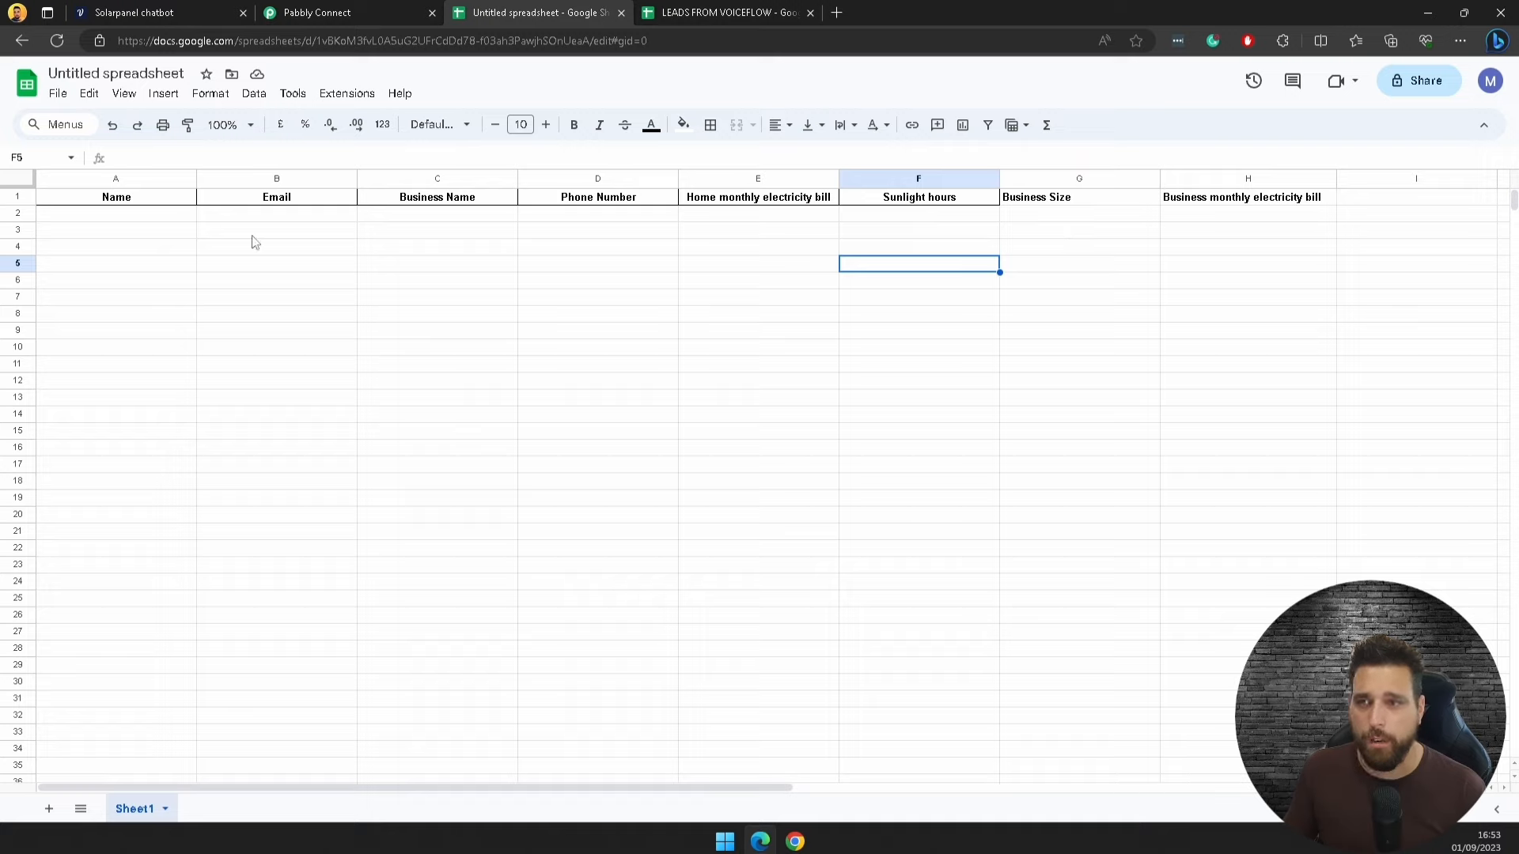
left_click(116, 73)
type("Le")
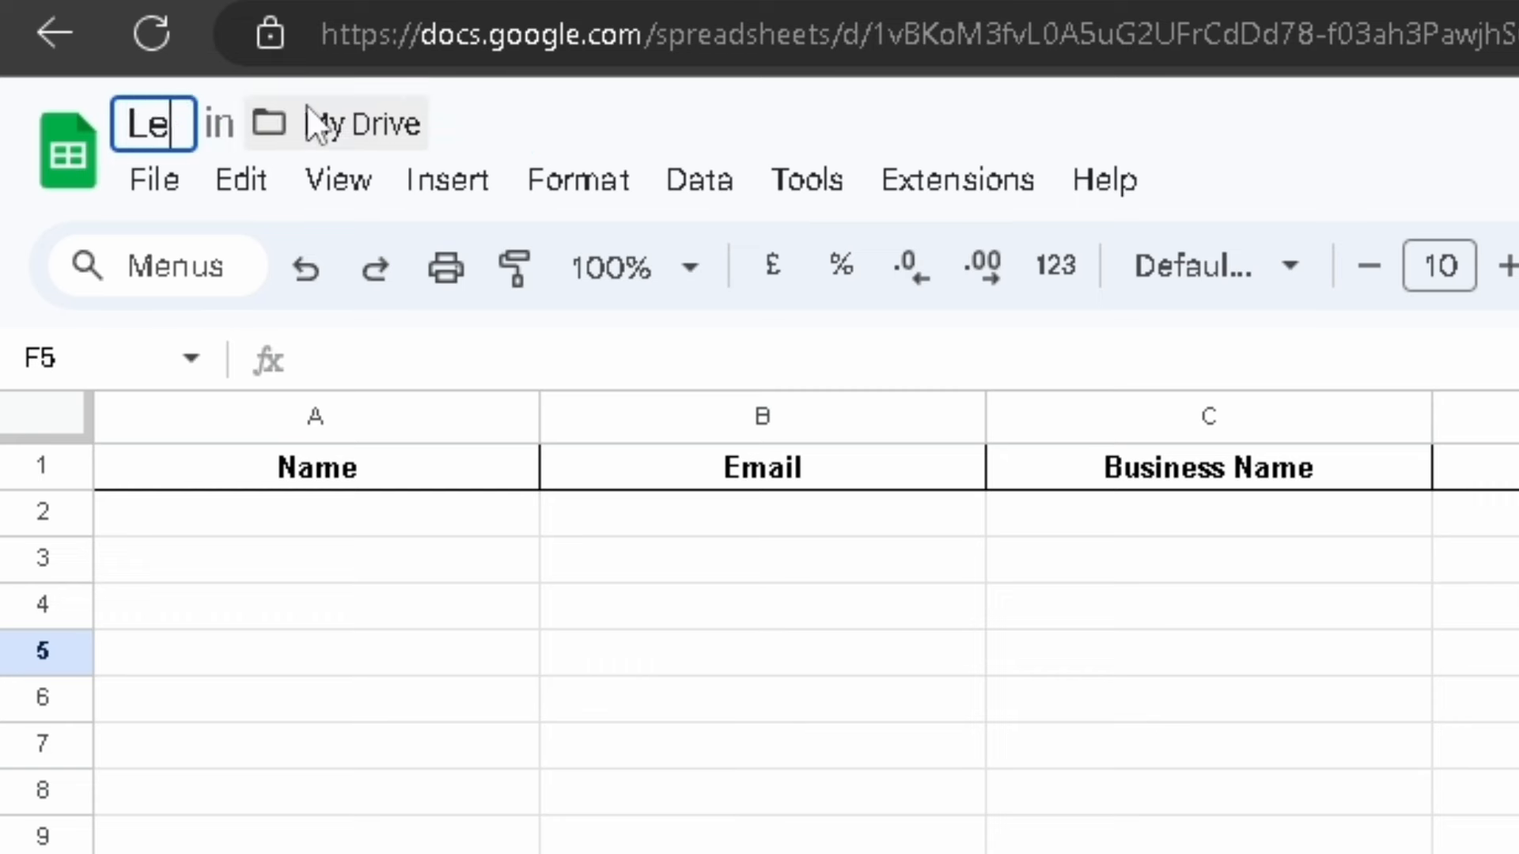
type("ad Genera")
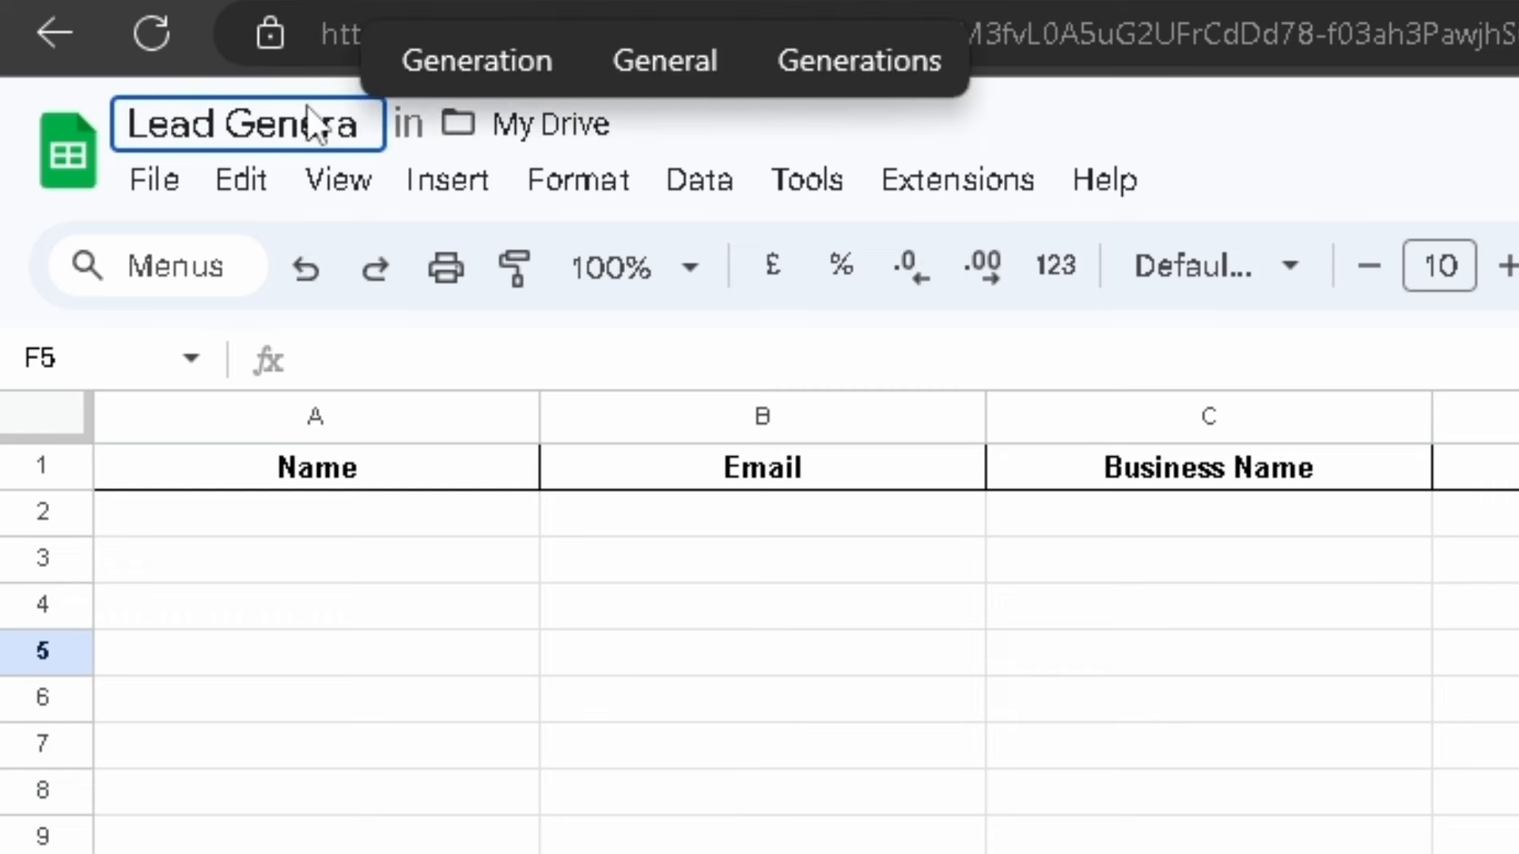
type("tion")
key("Return")
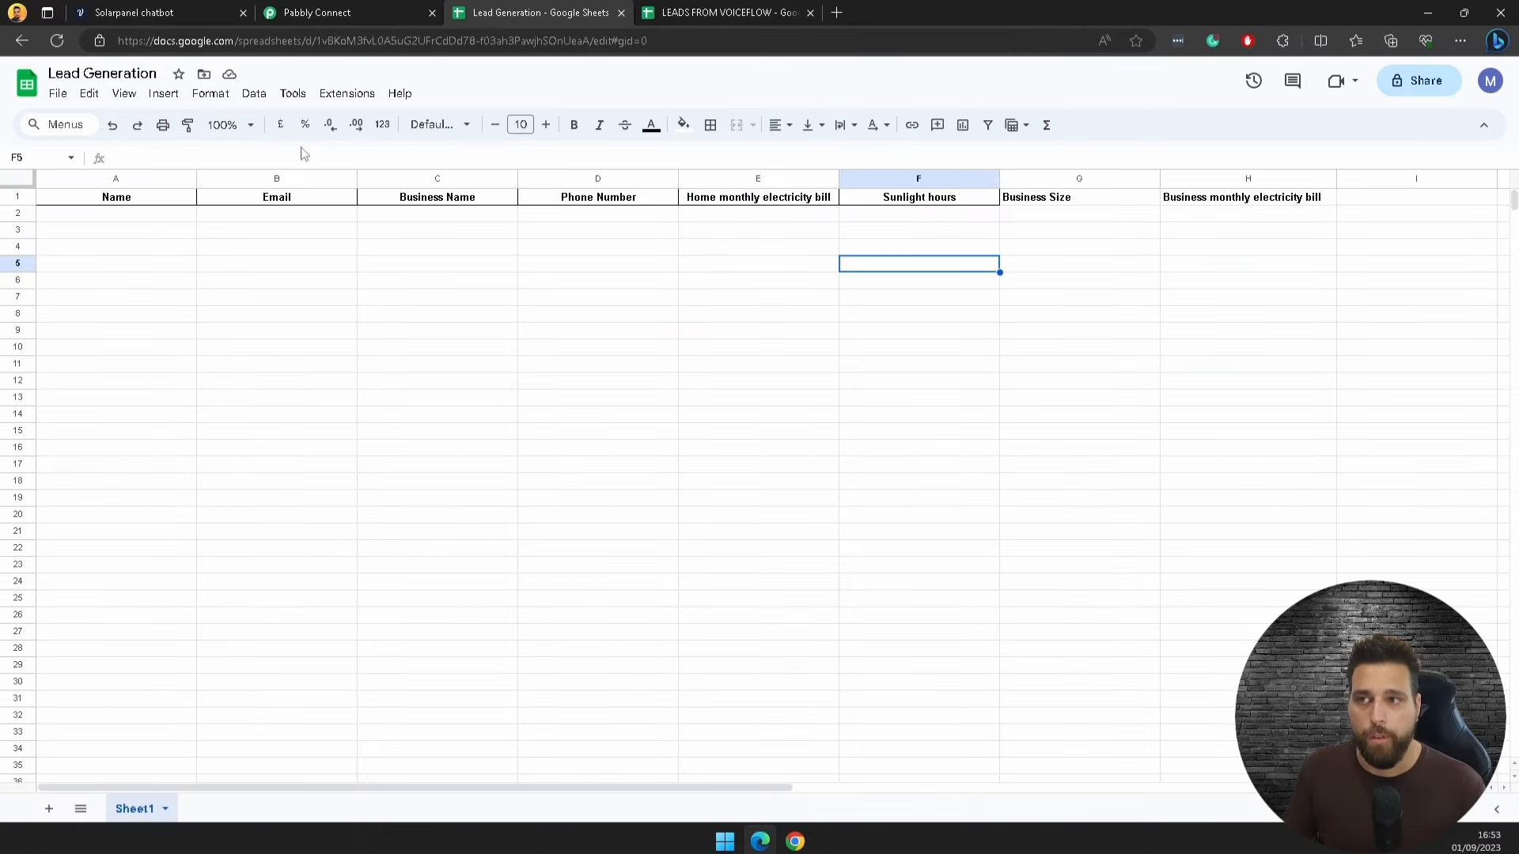
left_click(331, 12)
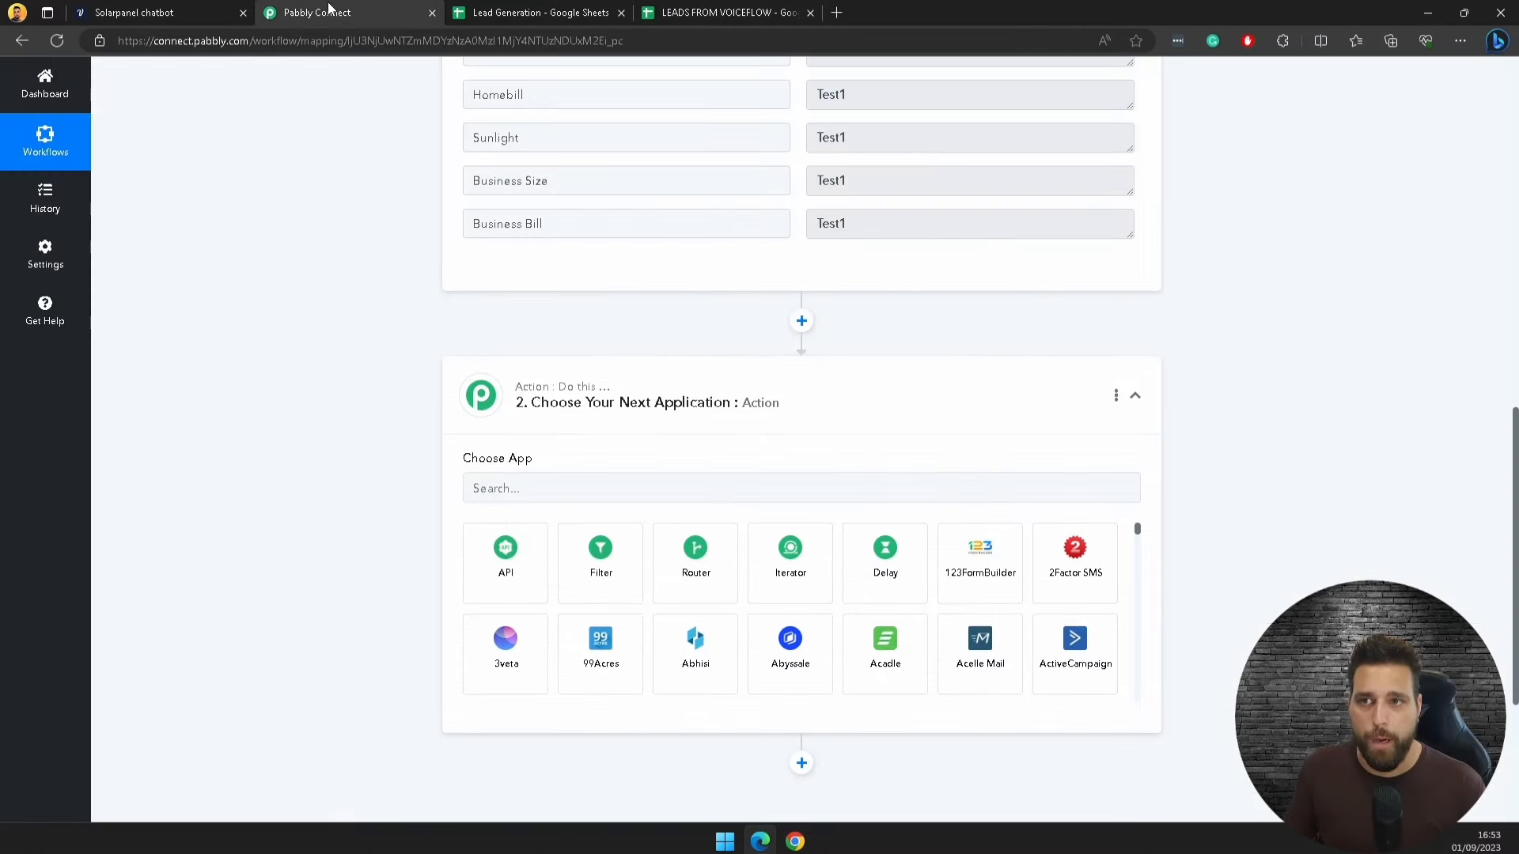
Step: Add a Google Sheets 'Add New Row' action using the existing My Google connection
left_click(665, 489)
type("shee")
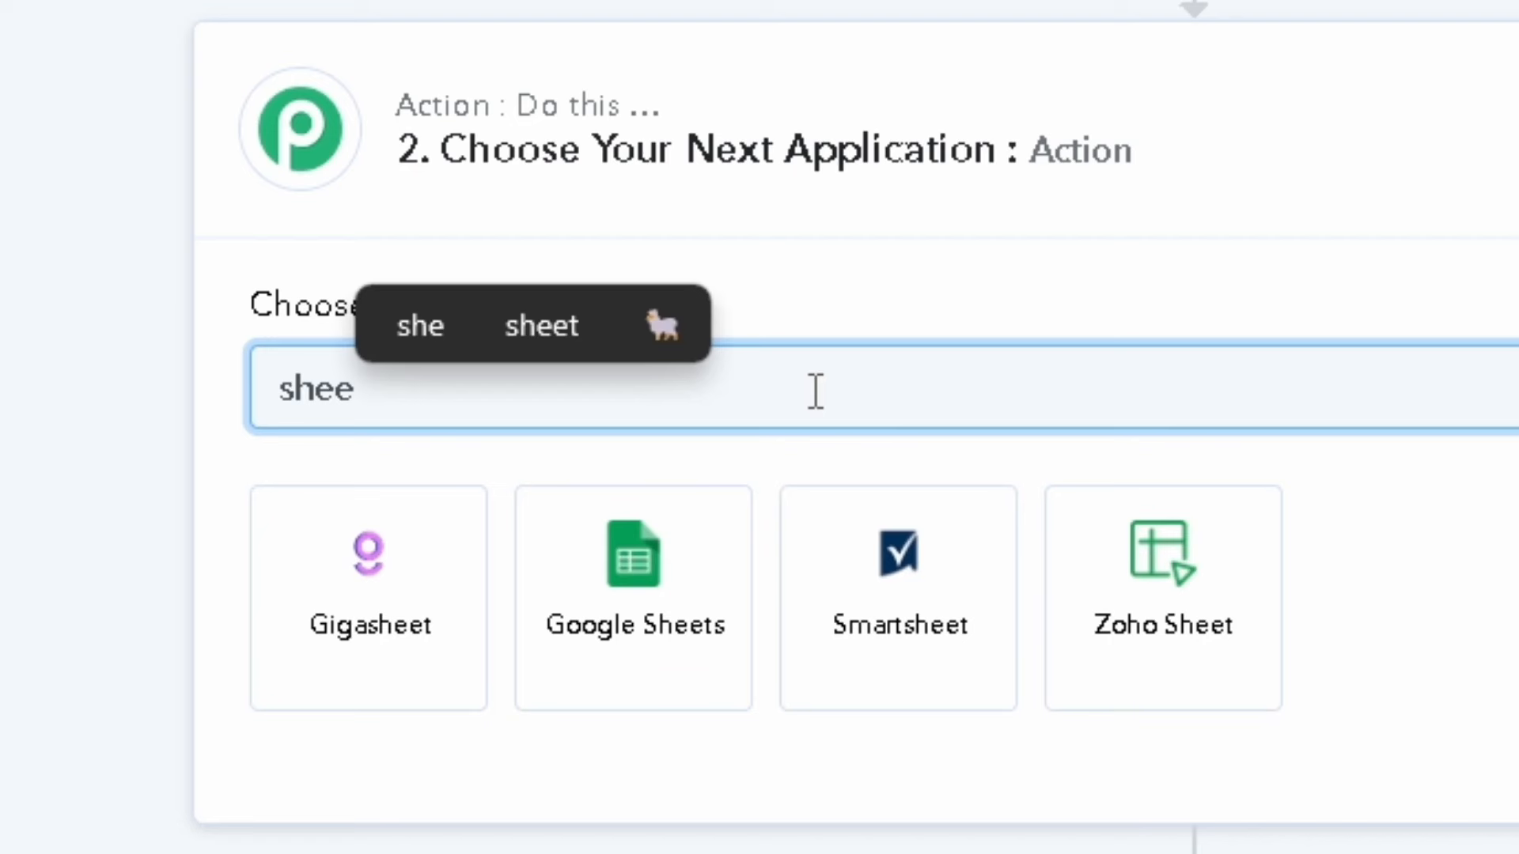
left_click(708, 583)
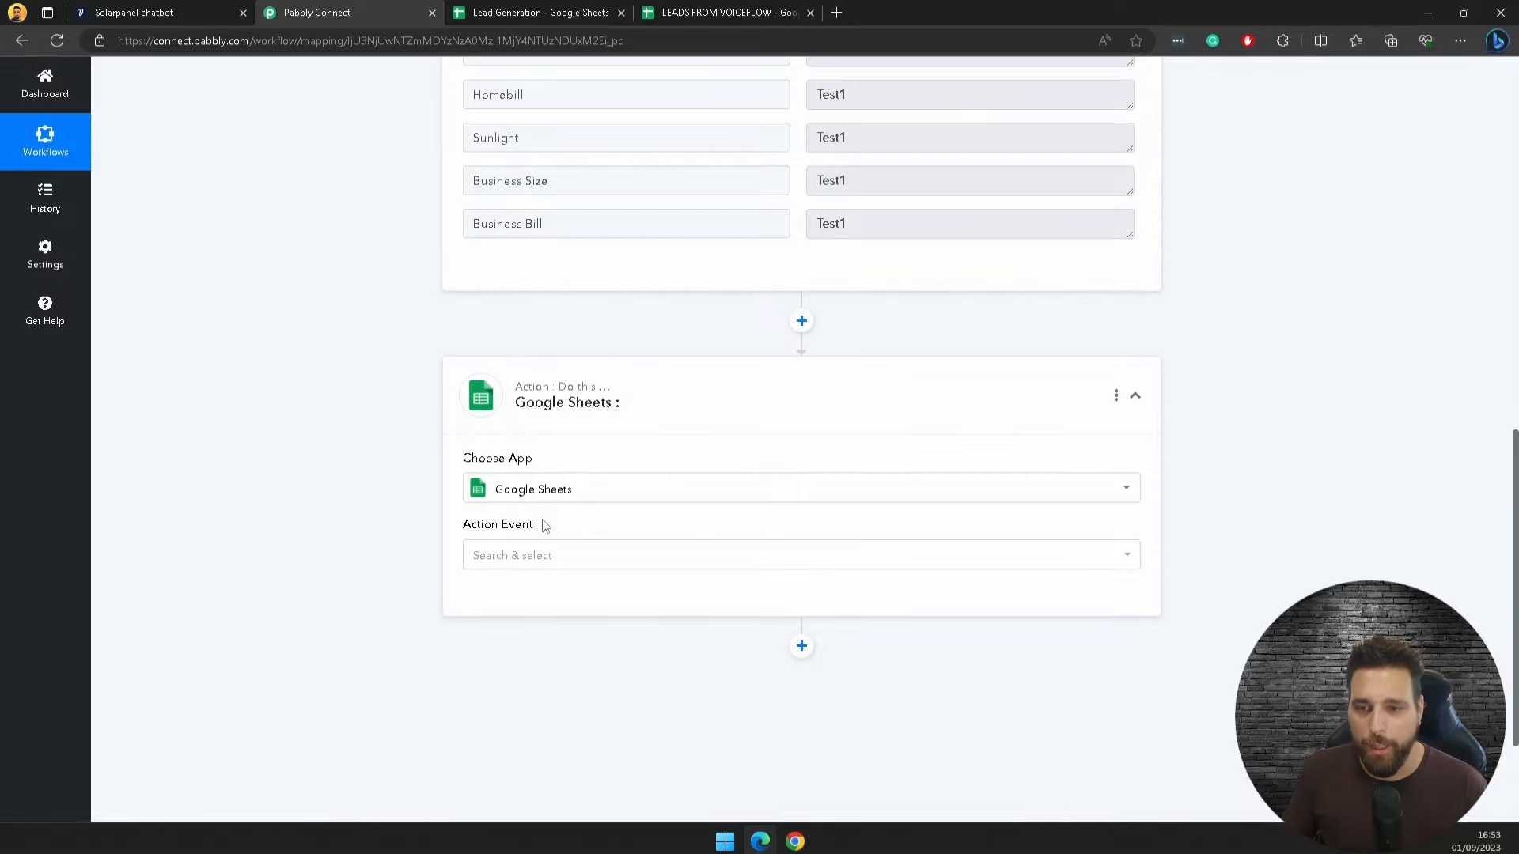
left_click(567, 562)
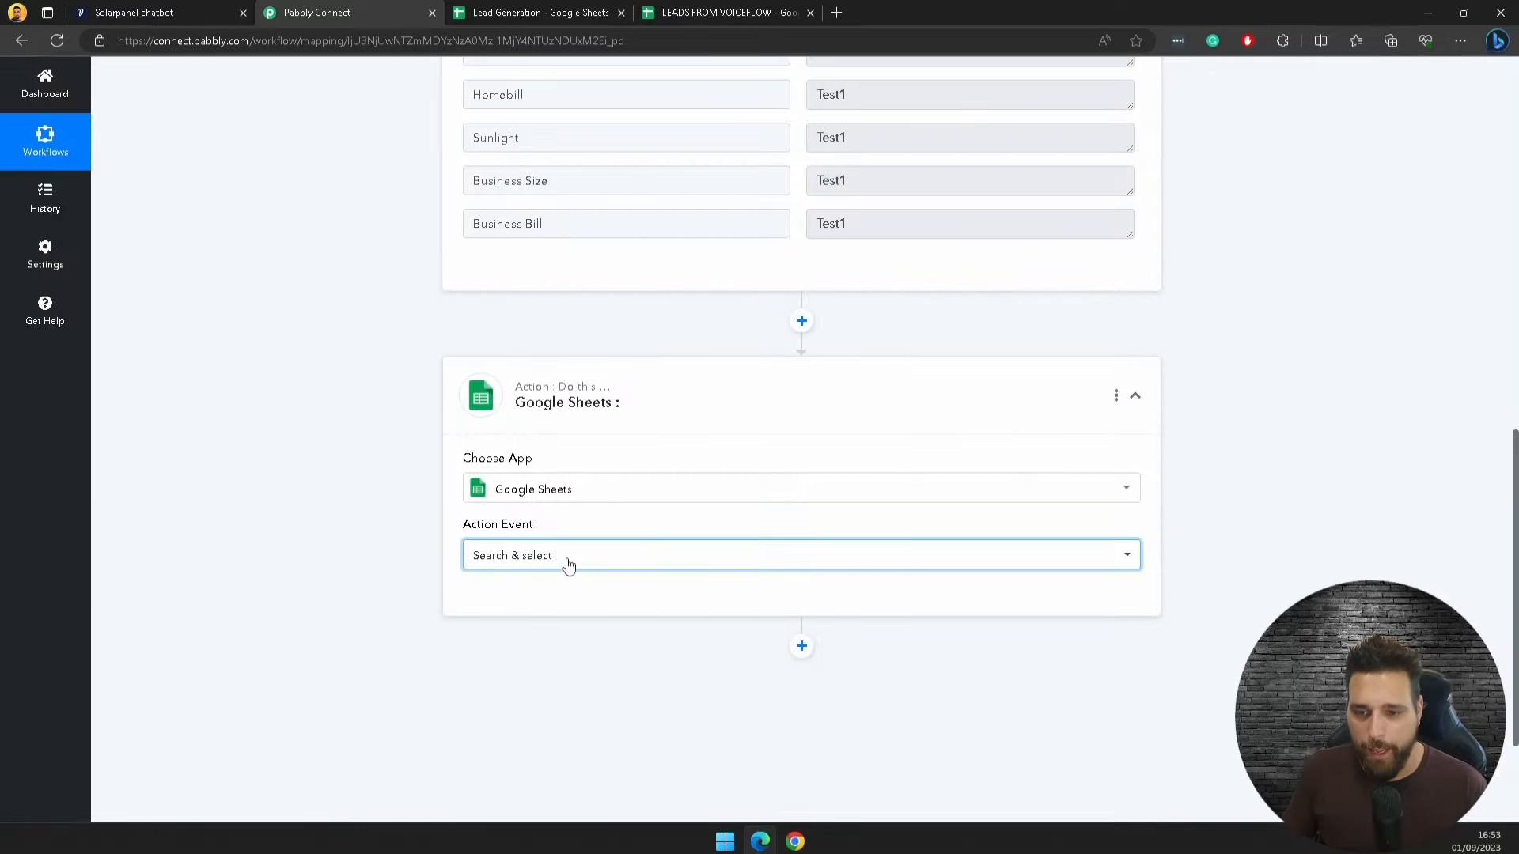
left_click(533, 168)
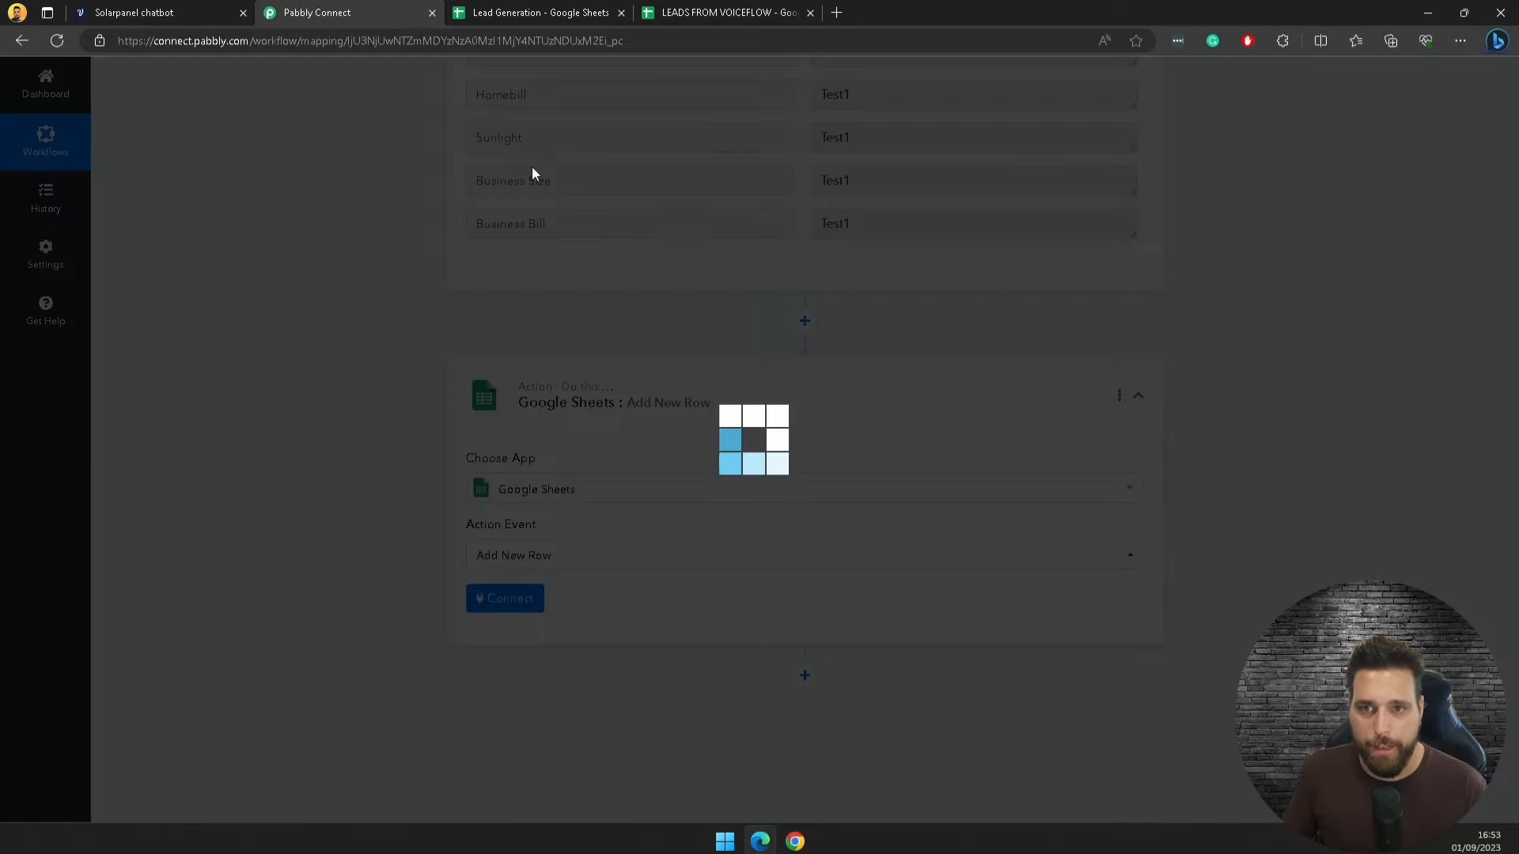
left_click(510, 599)
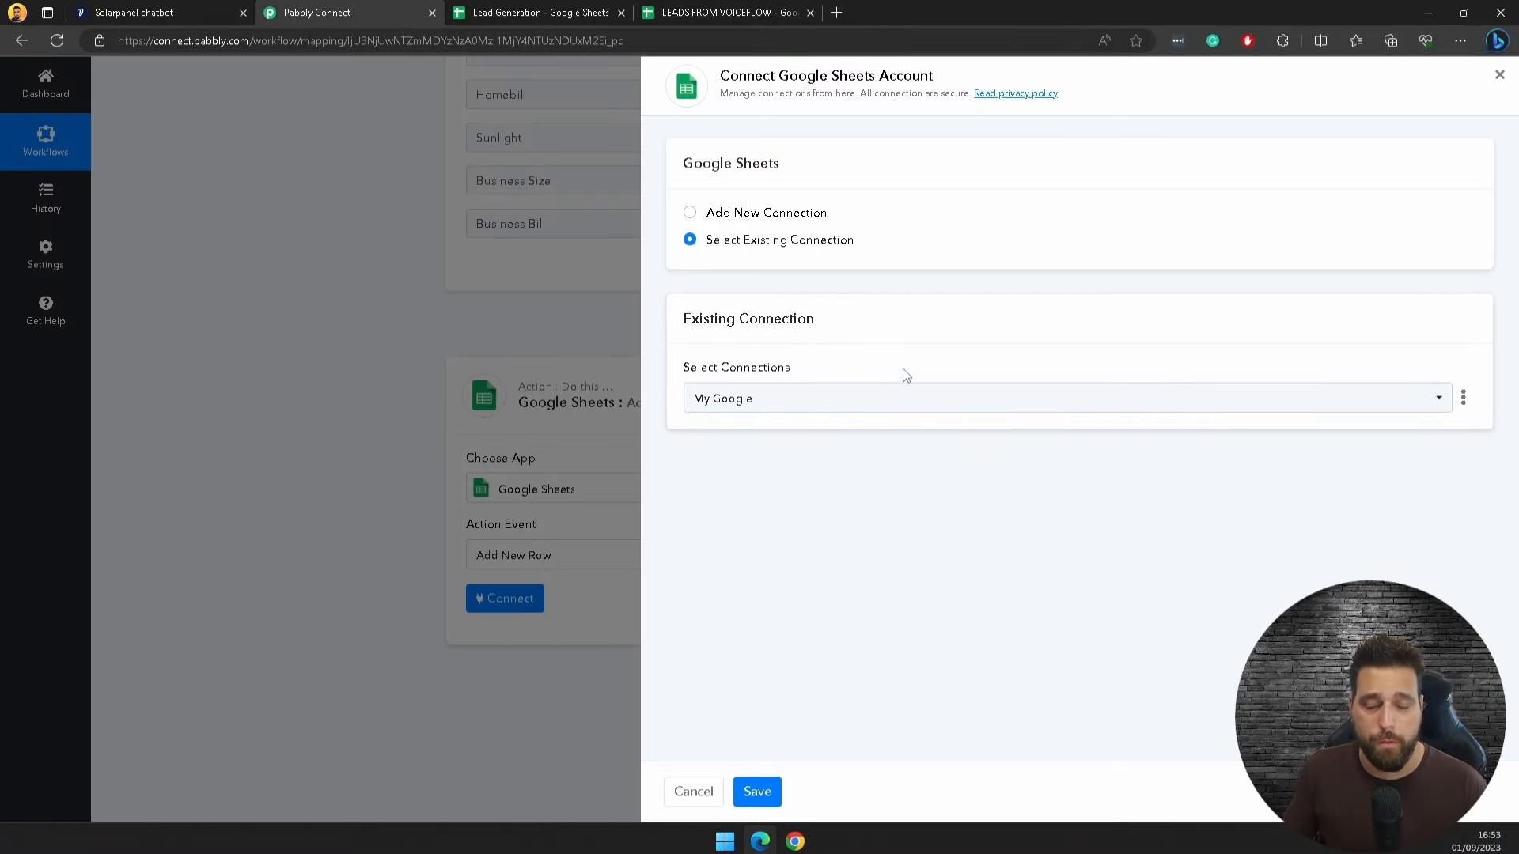
left_click(758, 793)
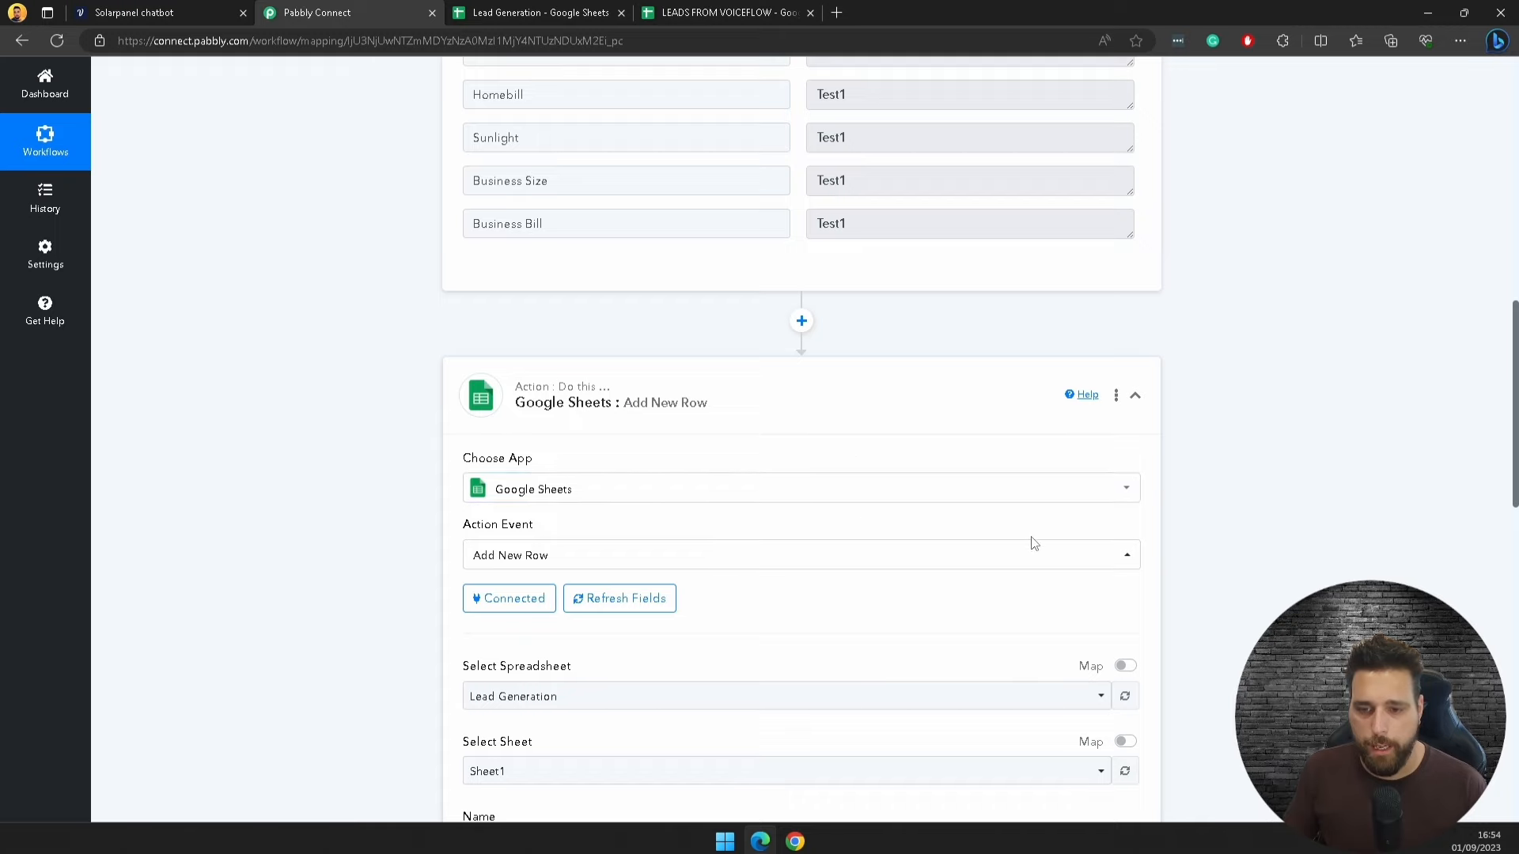
Step: Keep Lead Generation as the spreadsheet and Sheet1 as the target sheet
scroll(1031, 543, "down", 4)
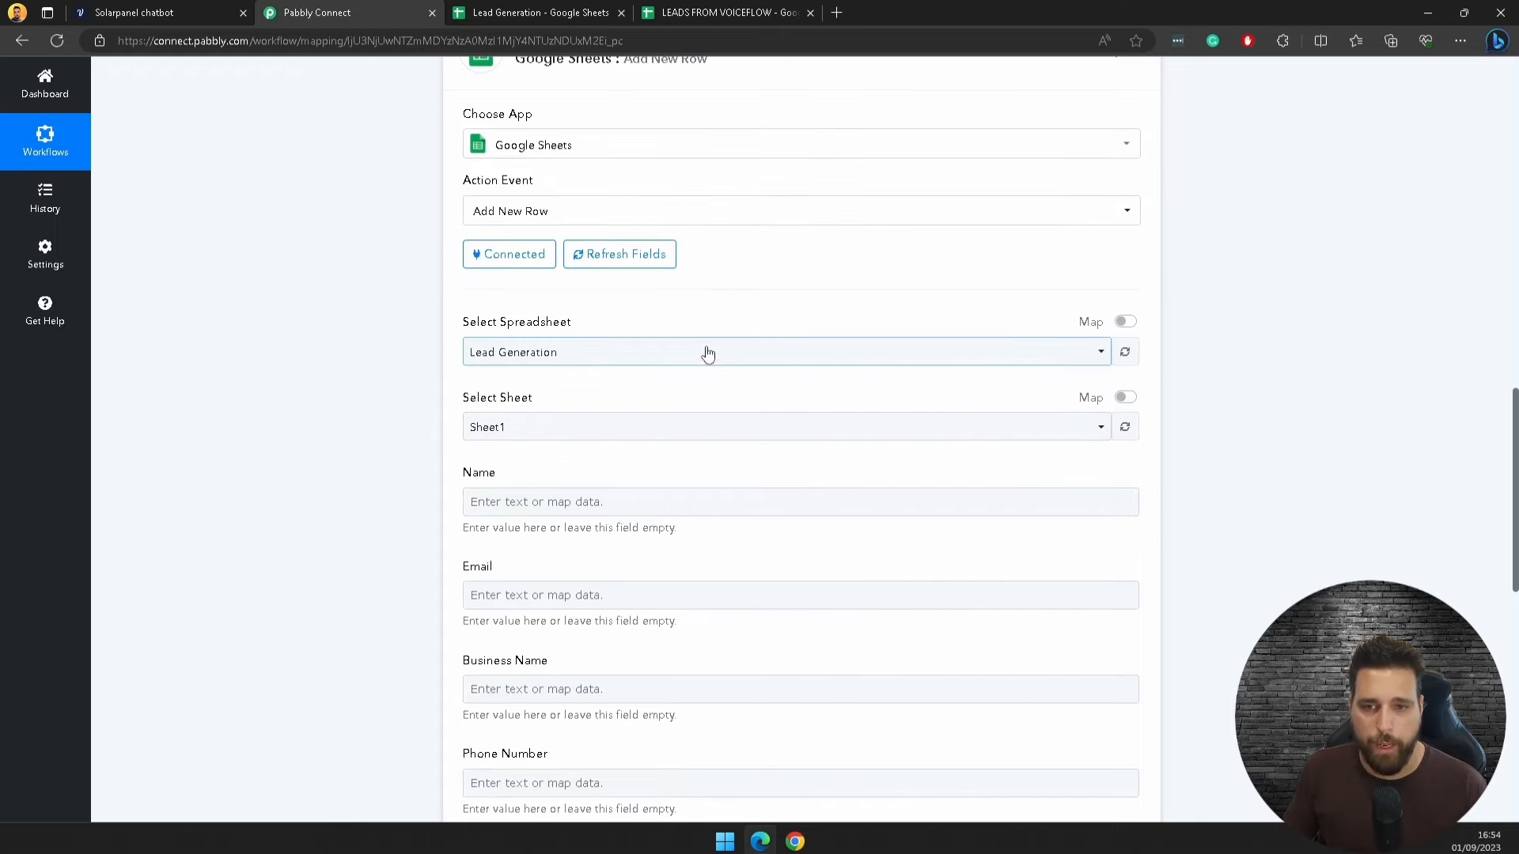
left_click(607, 349)
left_click(633, 313)
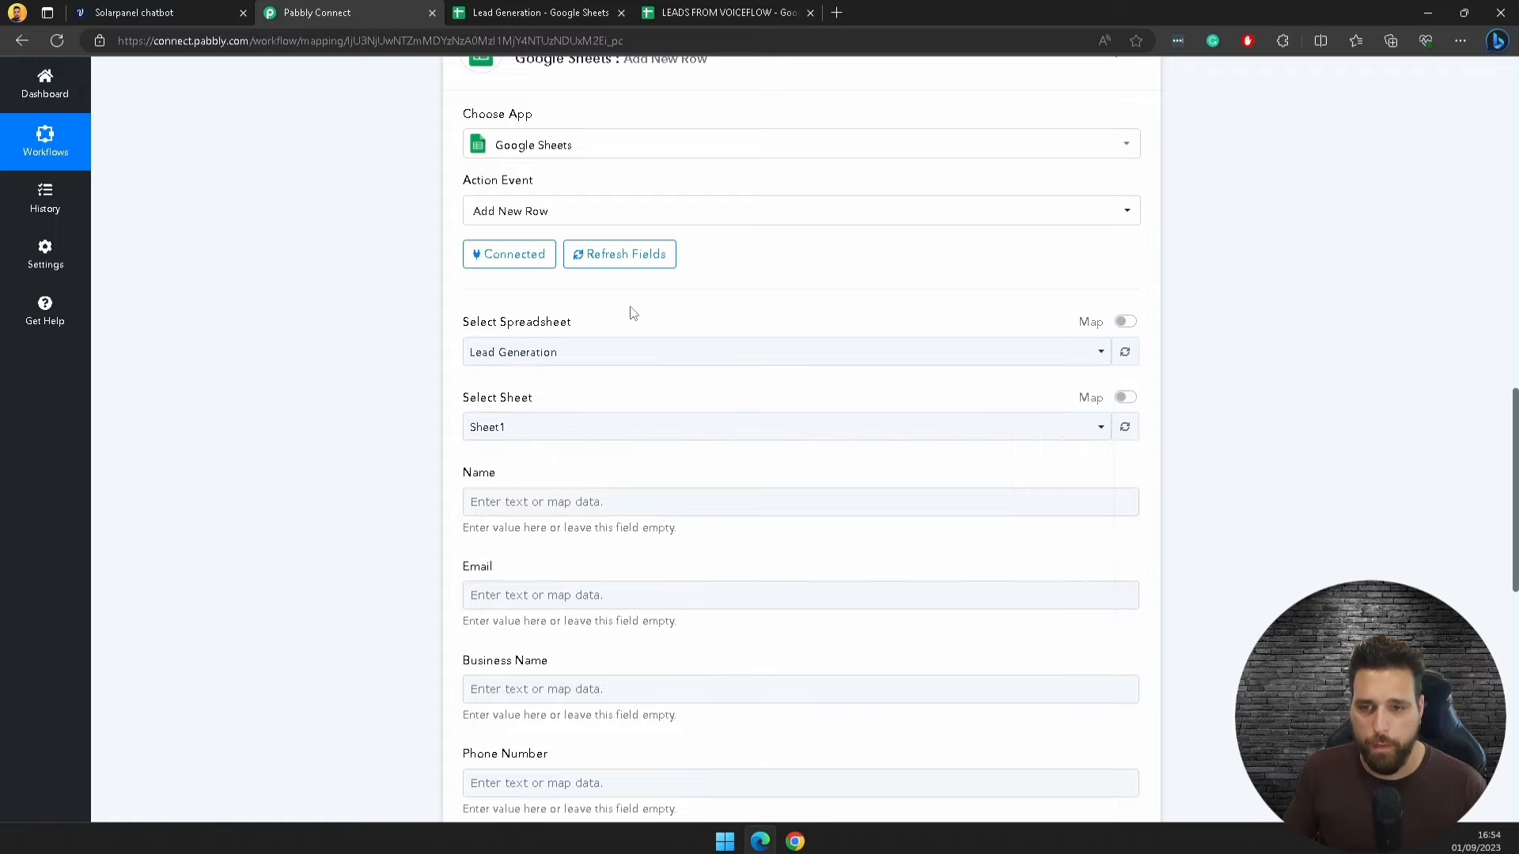
left_click(530, 431)
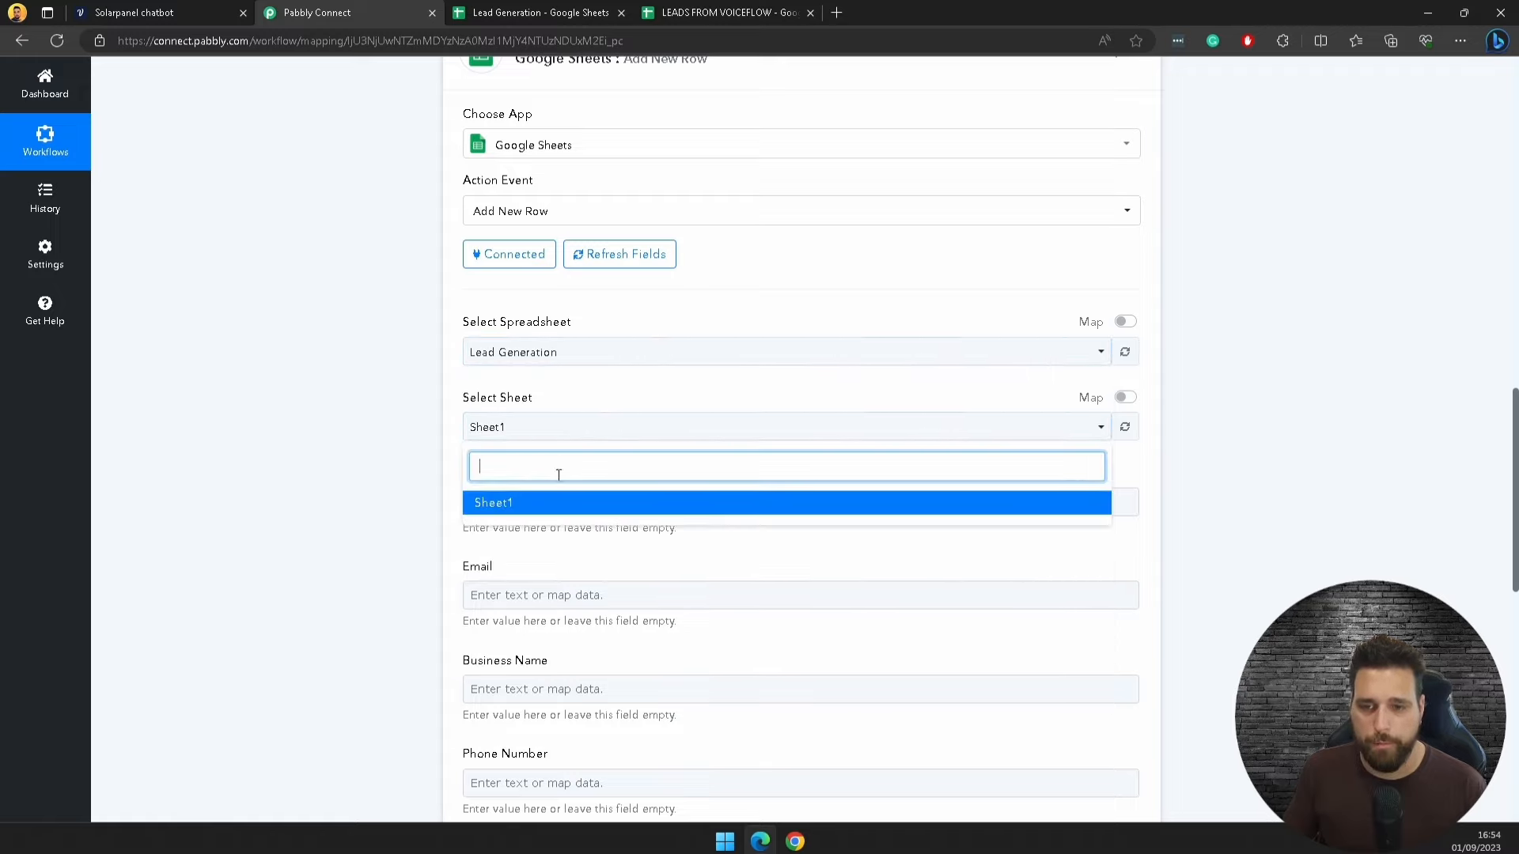
left_click(641, 395)
scroll(752, 596, "down", 7)
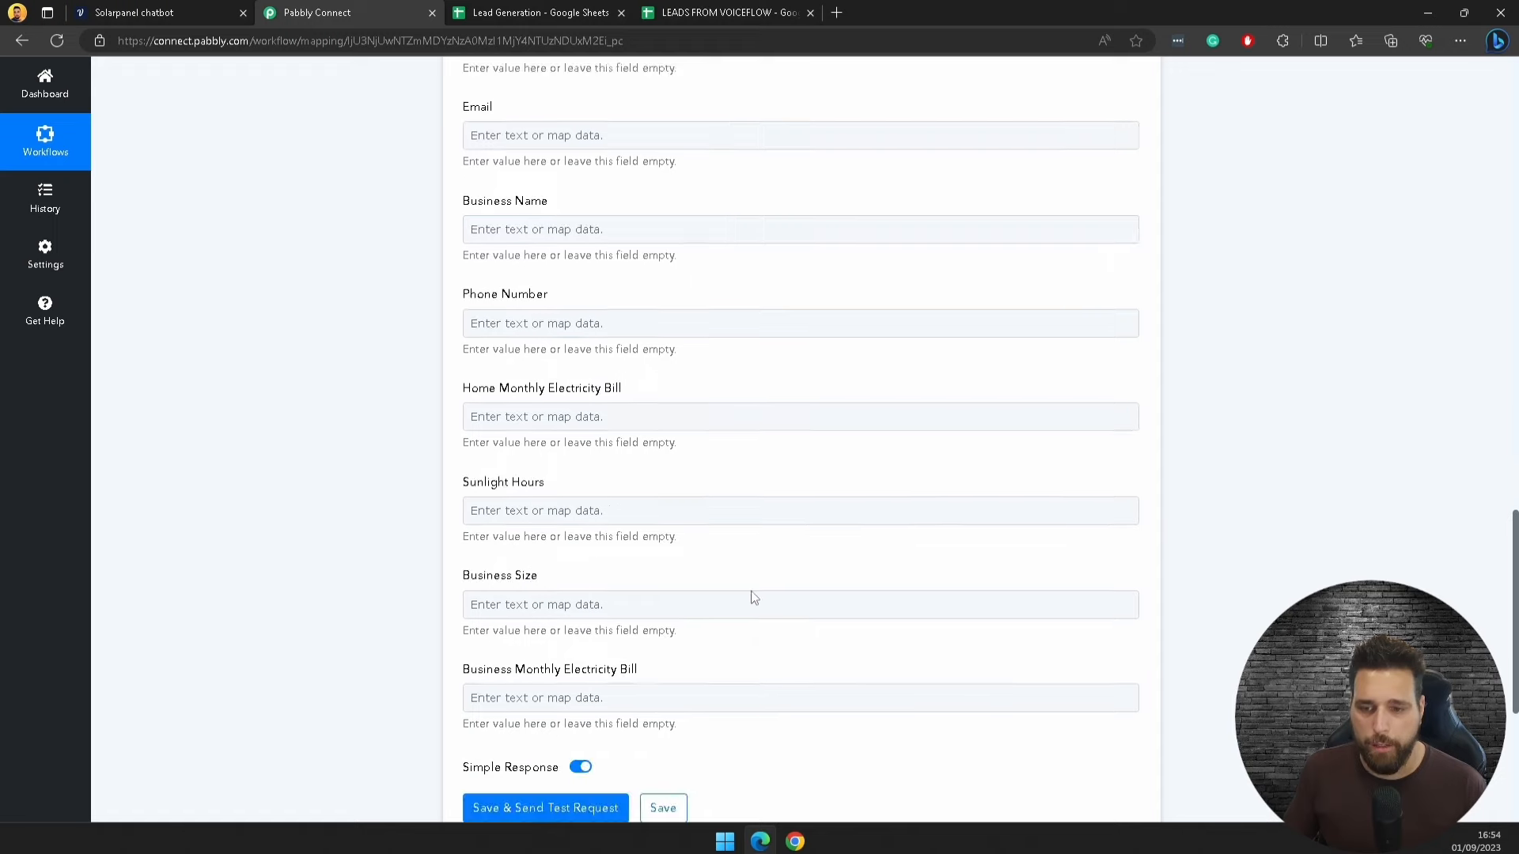
scroll(746, 610, "up", 8)
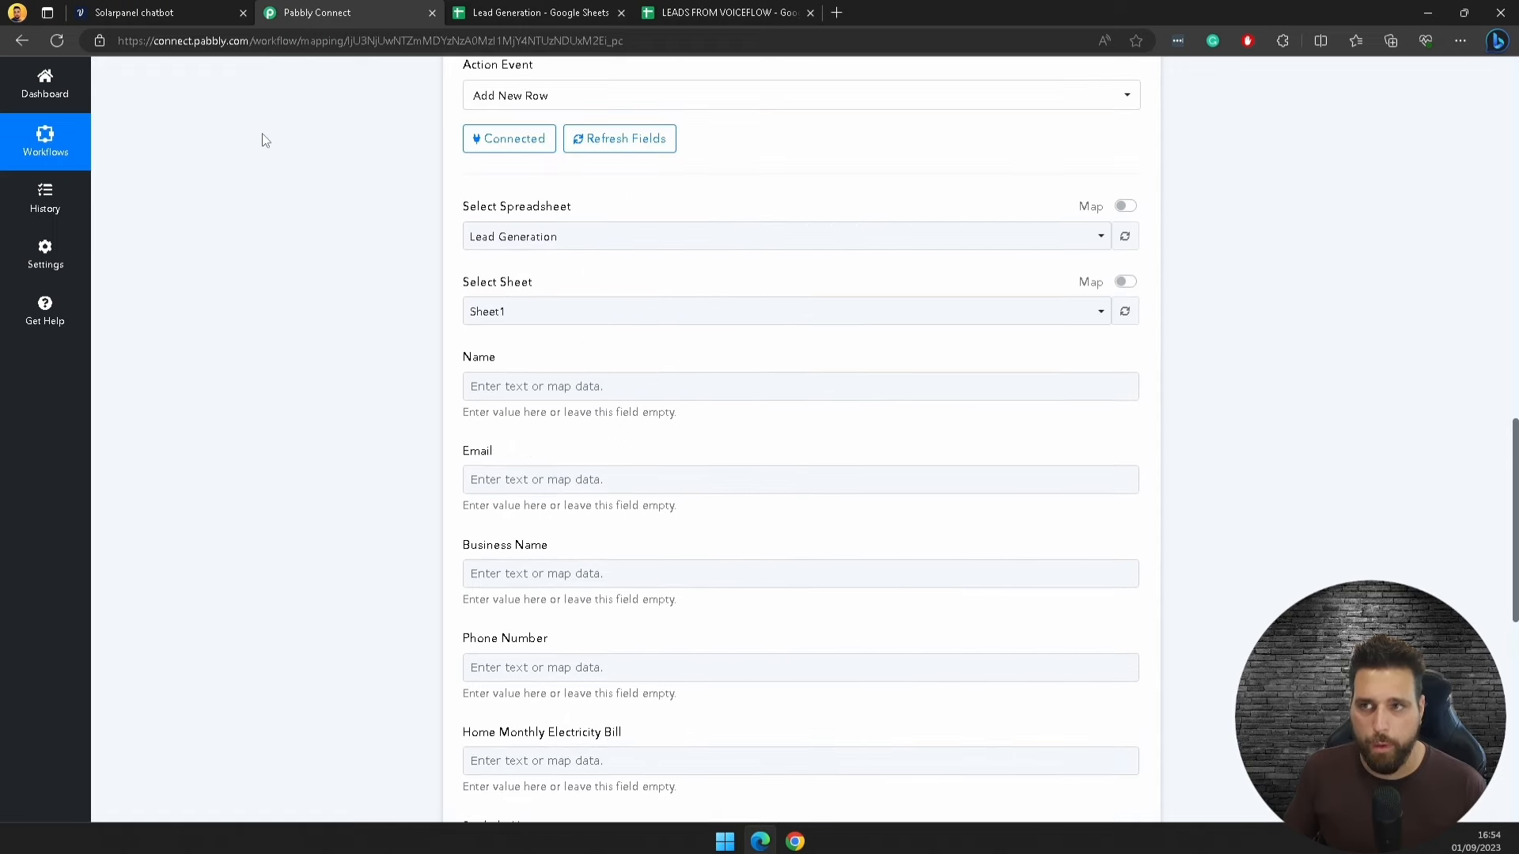
Step: Map the webhook Name and Email values into the Name and Email fields
left_click(525, 391)
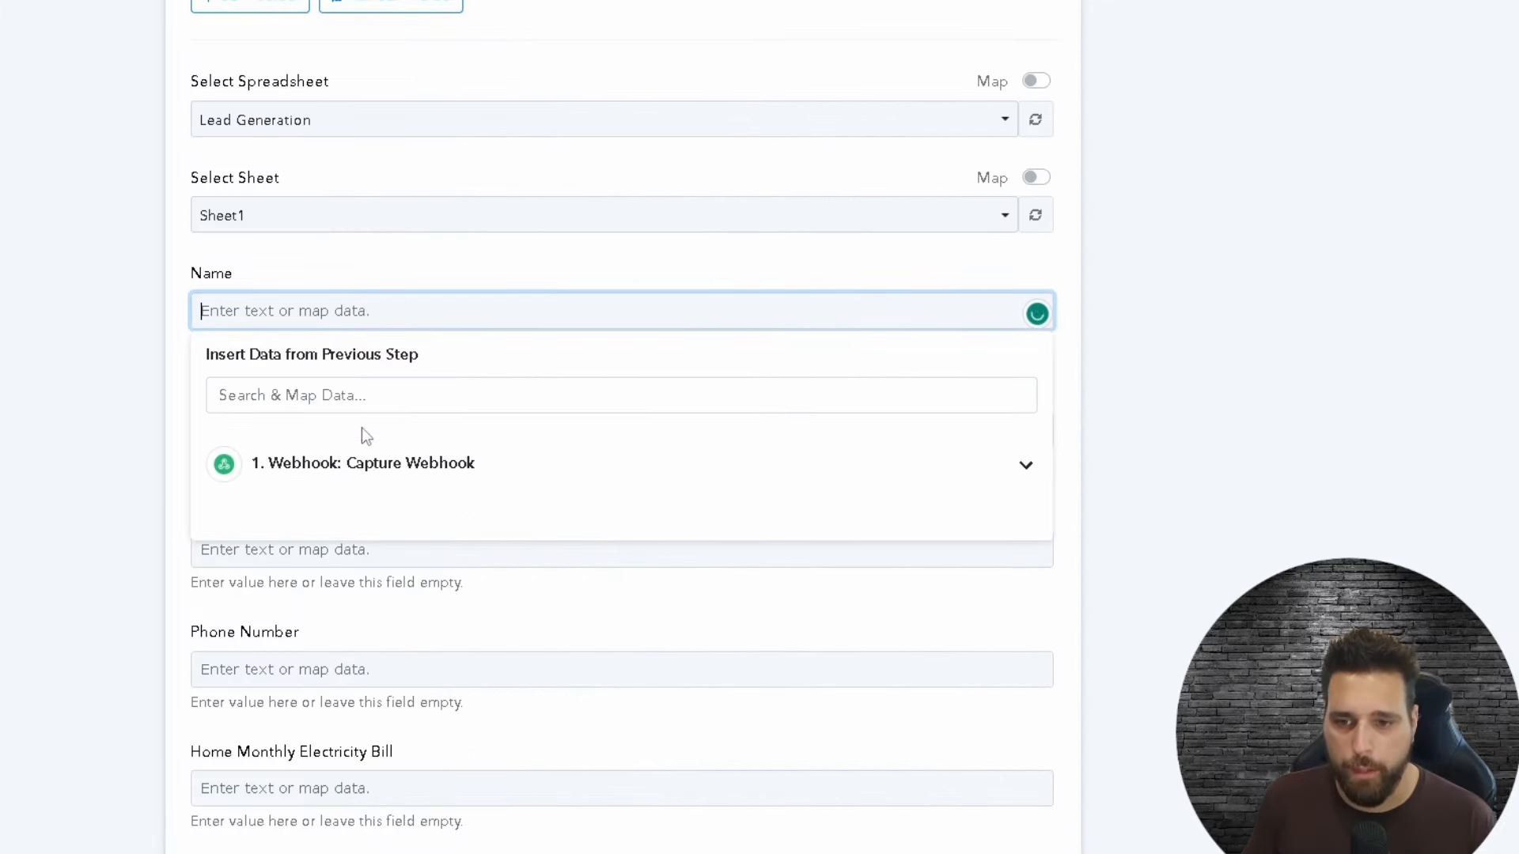
left_click(373, 463)
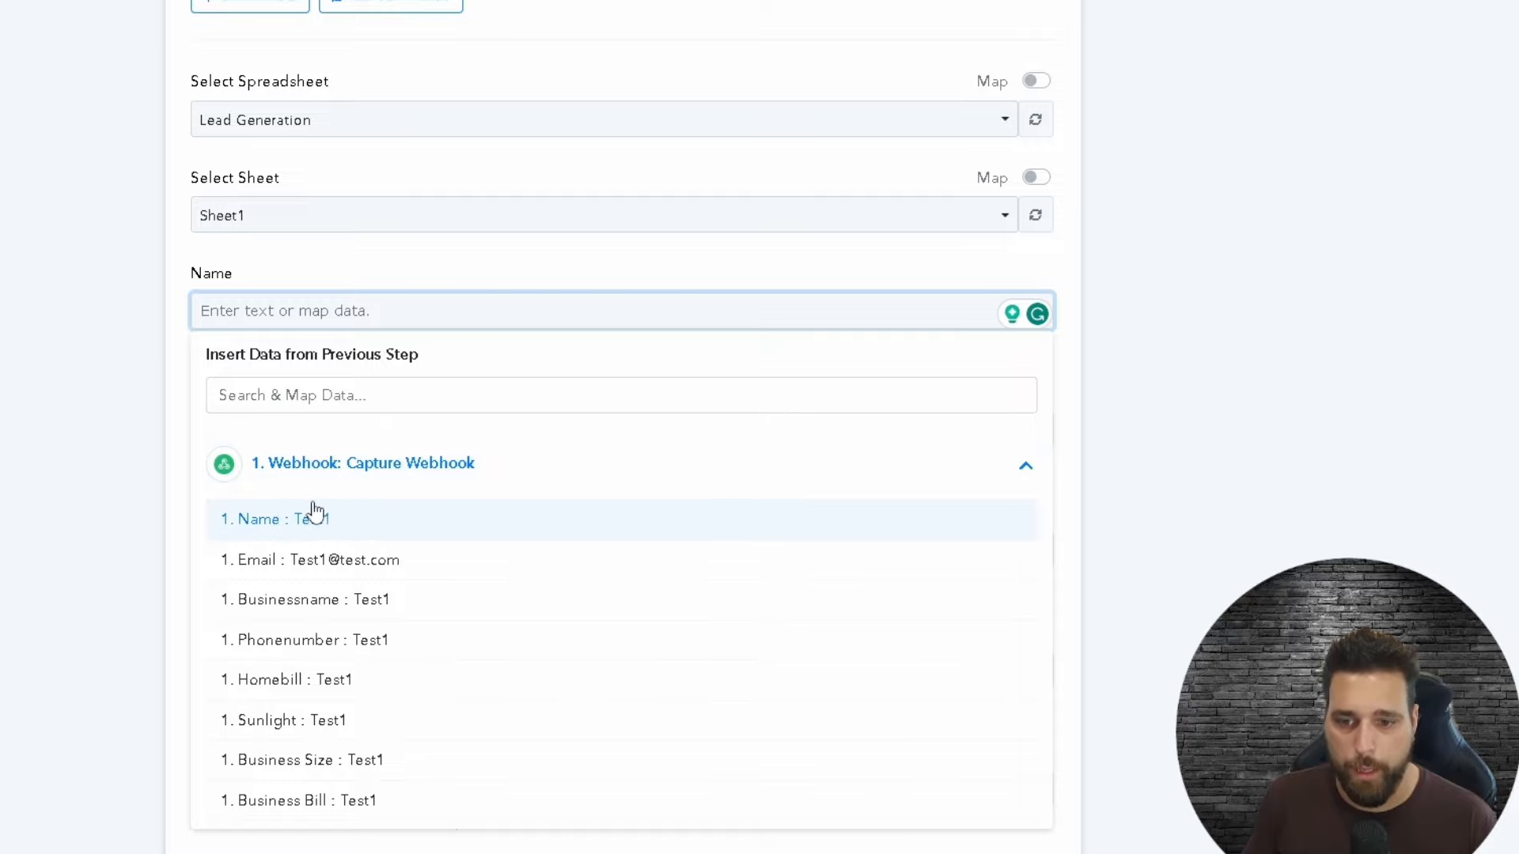
left_click(273, 521)
left_click(368, 447)
left_click(390, 600)
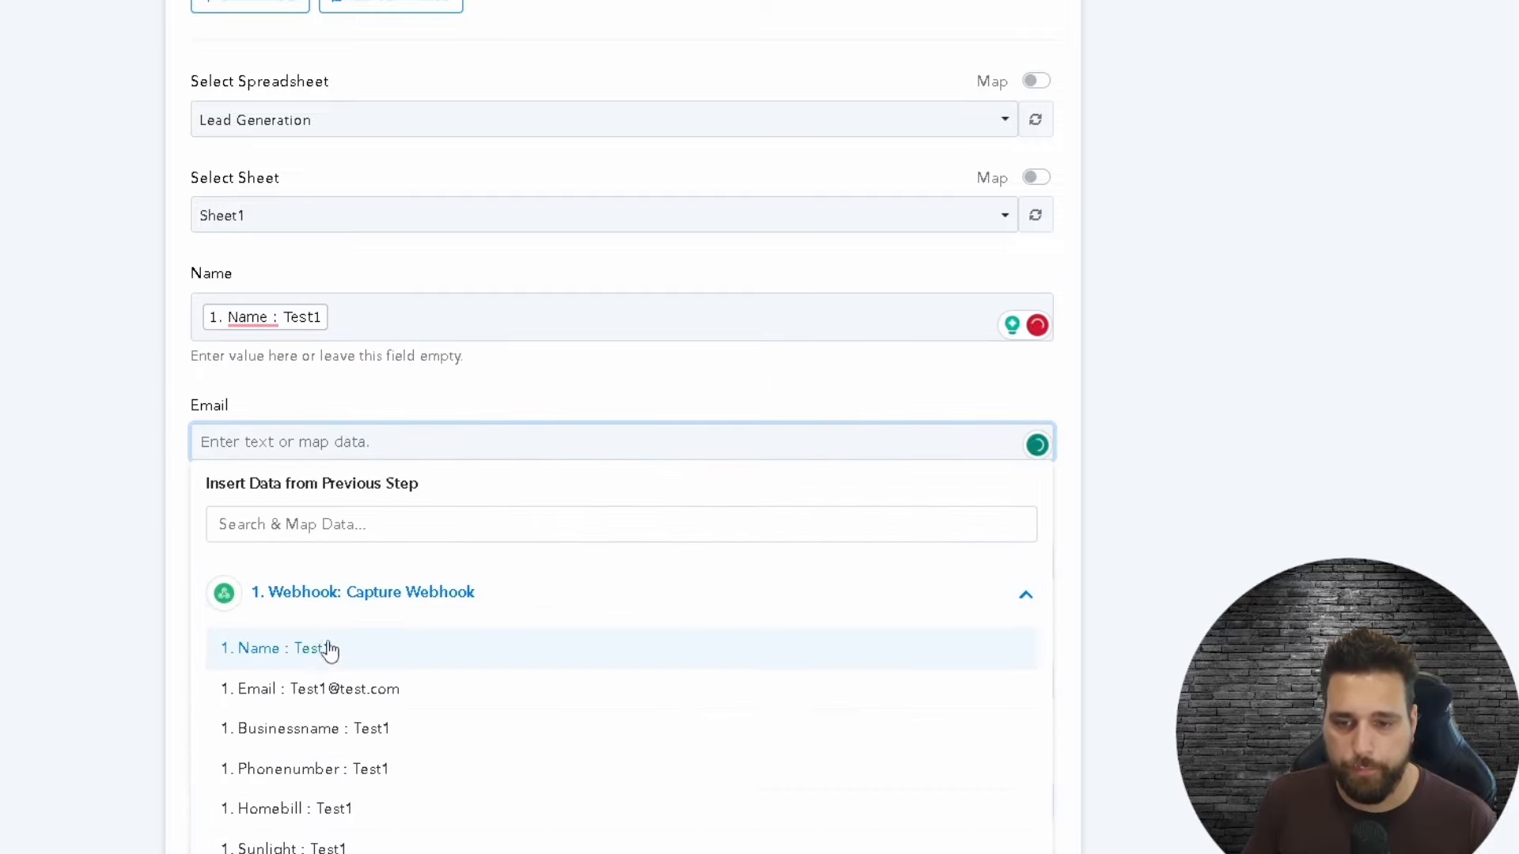
left_click(317, 687)
scroll(1030, 565, "down", 7)
Step: Map Business Name, Phone Number, Business Size and Business Monthly Electricity Bill to webhook values
left_click(315, 87)
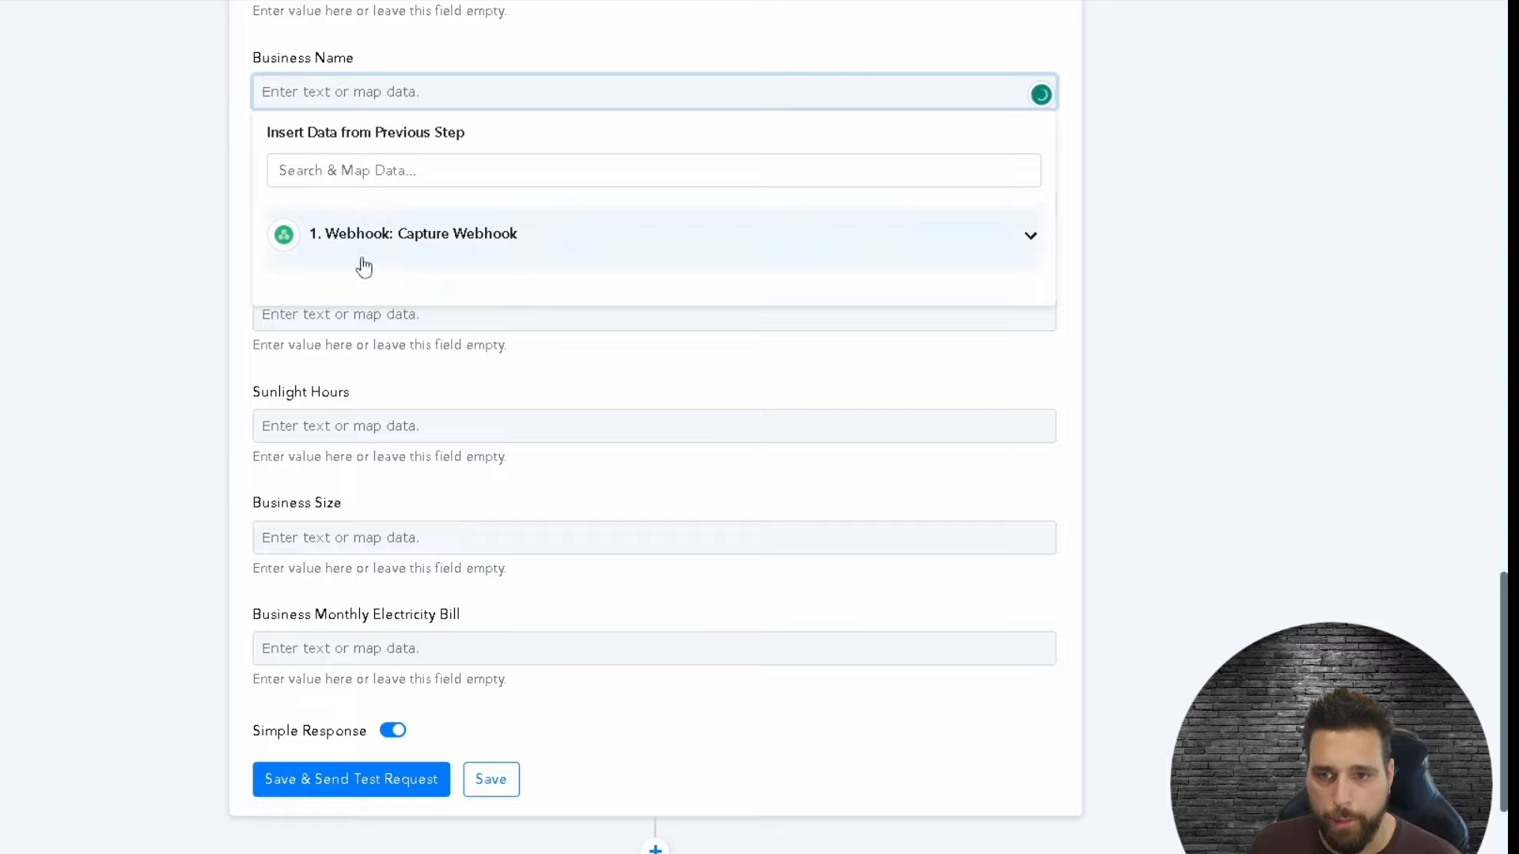
left_click(366, 255)
left_click(364, 354)
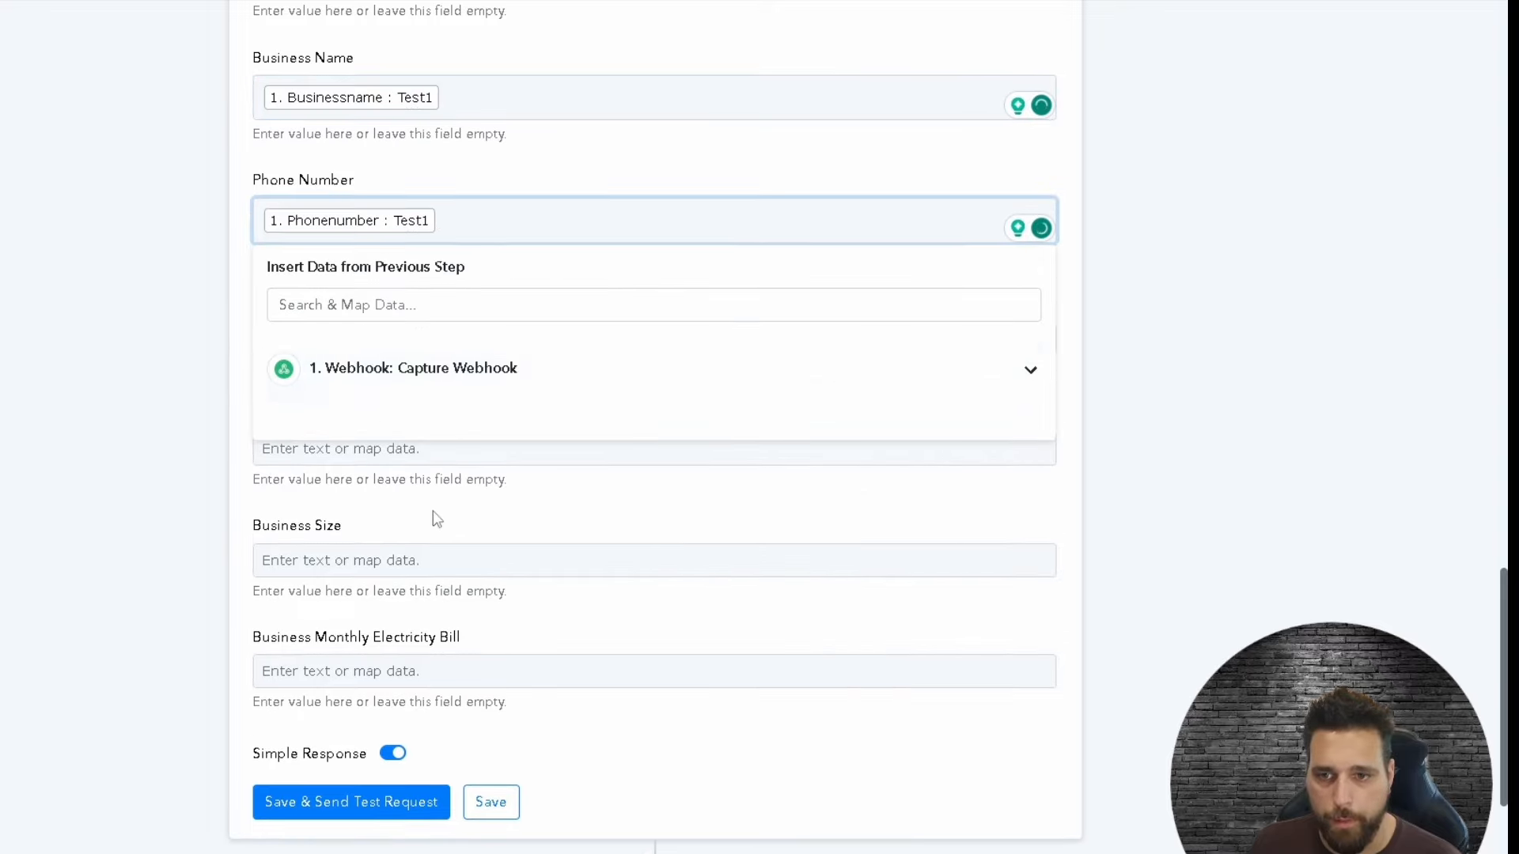
left_click(433, 519)
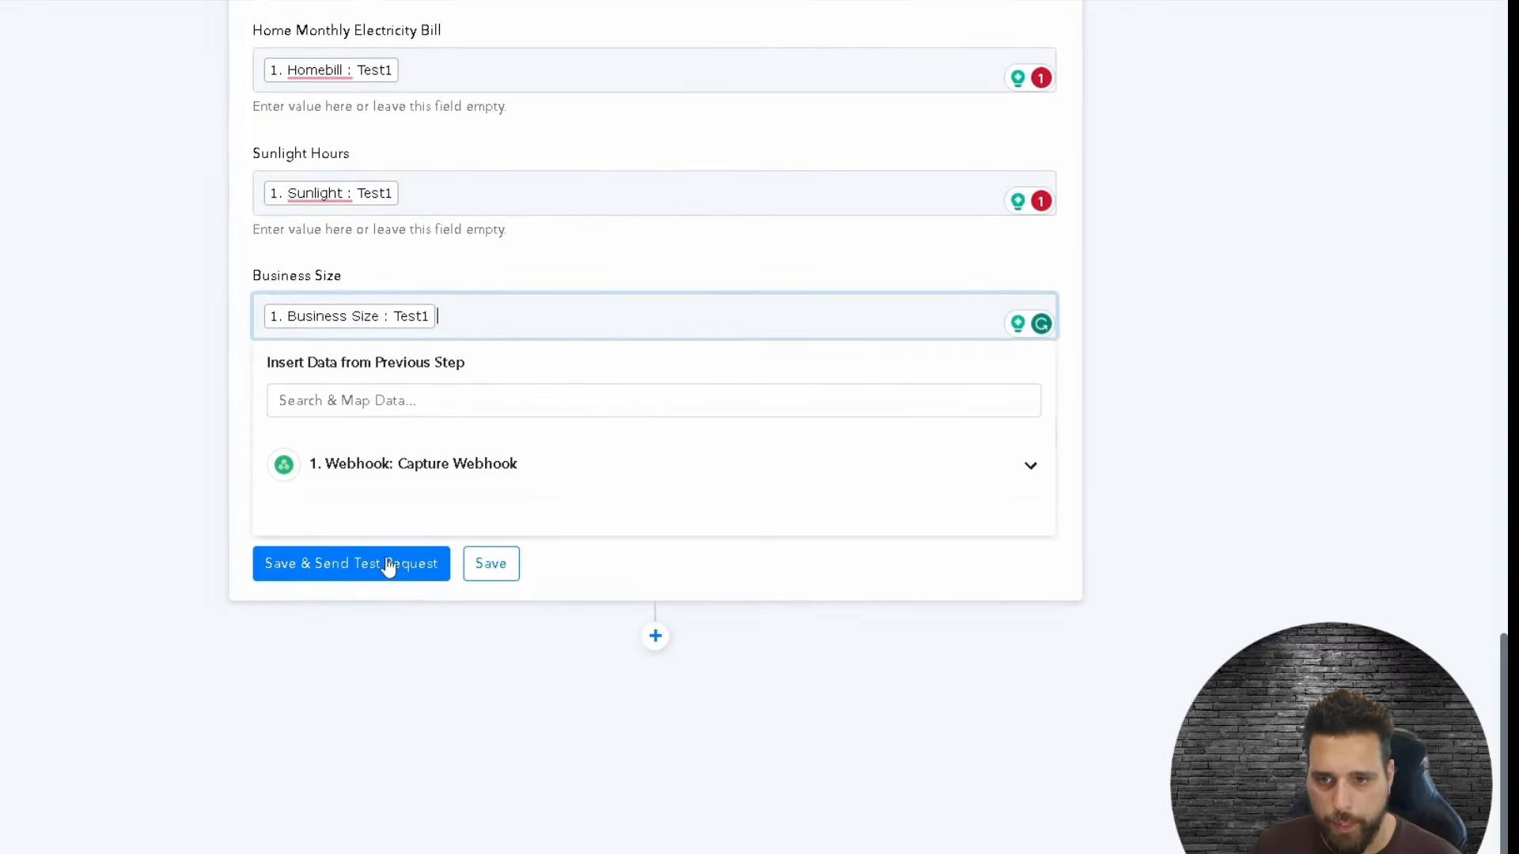
left_click(132, 451)
left_click(363, 431)
left_click(434, 582)
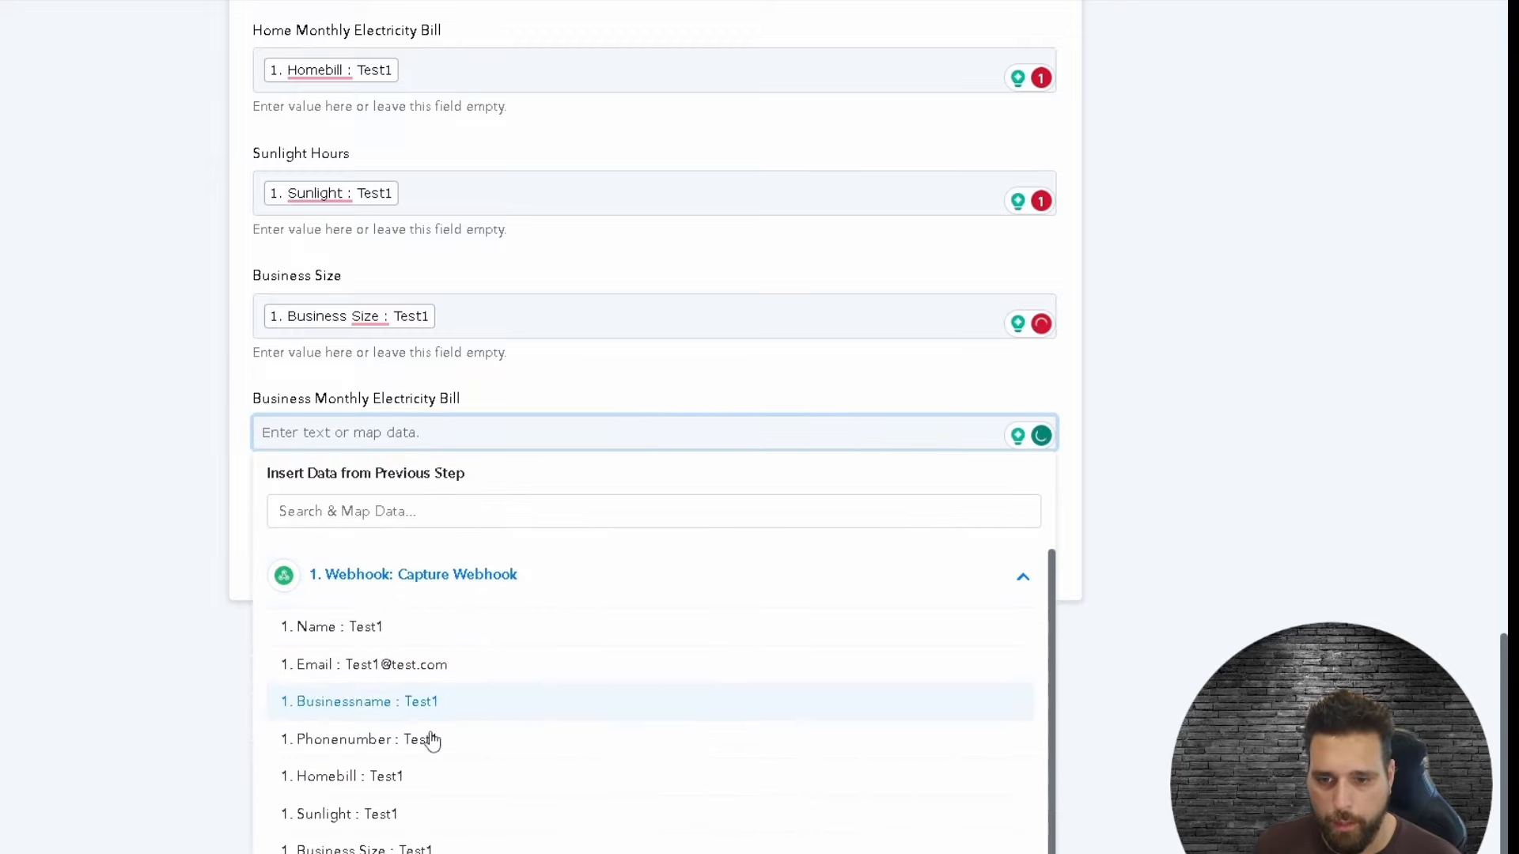
scroll(413, 843, "down", 1)
left_click(413, 853)
left_click(1119, 554)
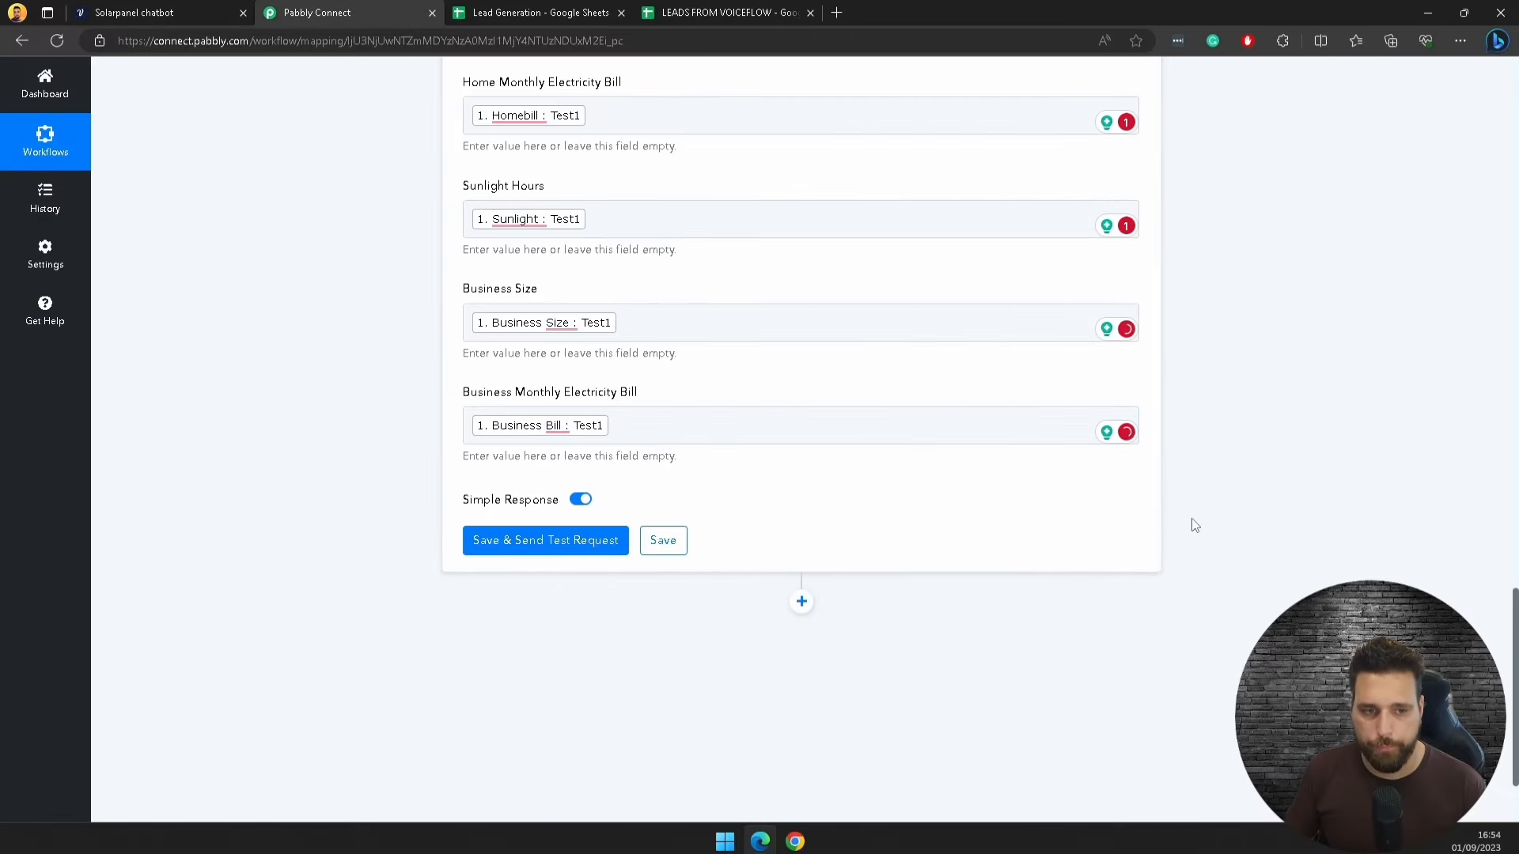
scroll(895, 664, "up", 3)
scroll(459, 588, "up", 4)
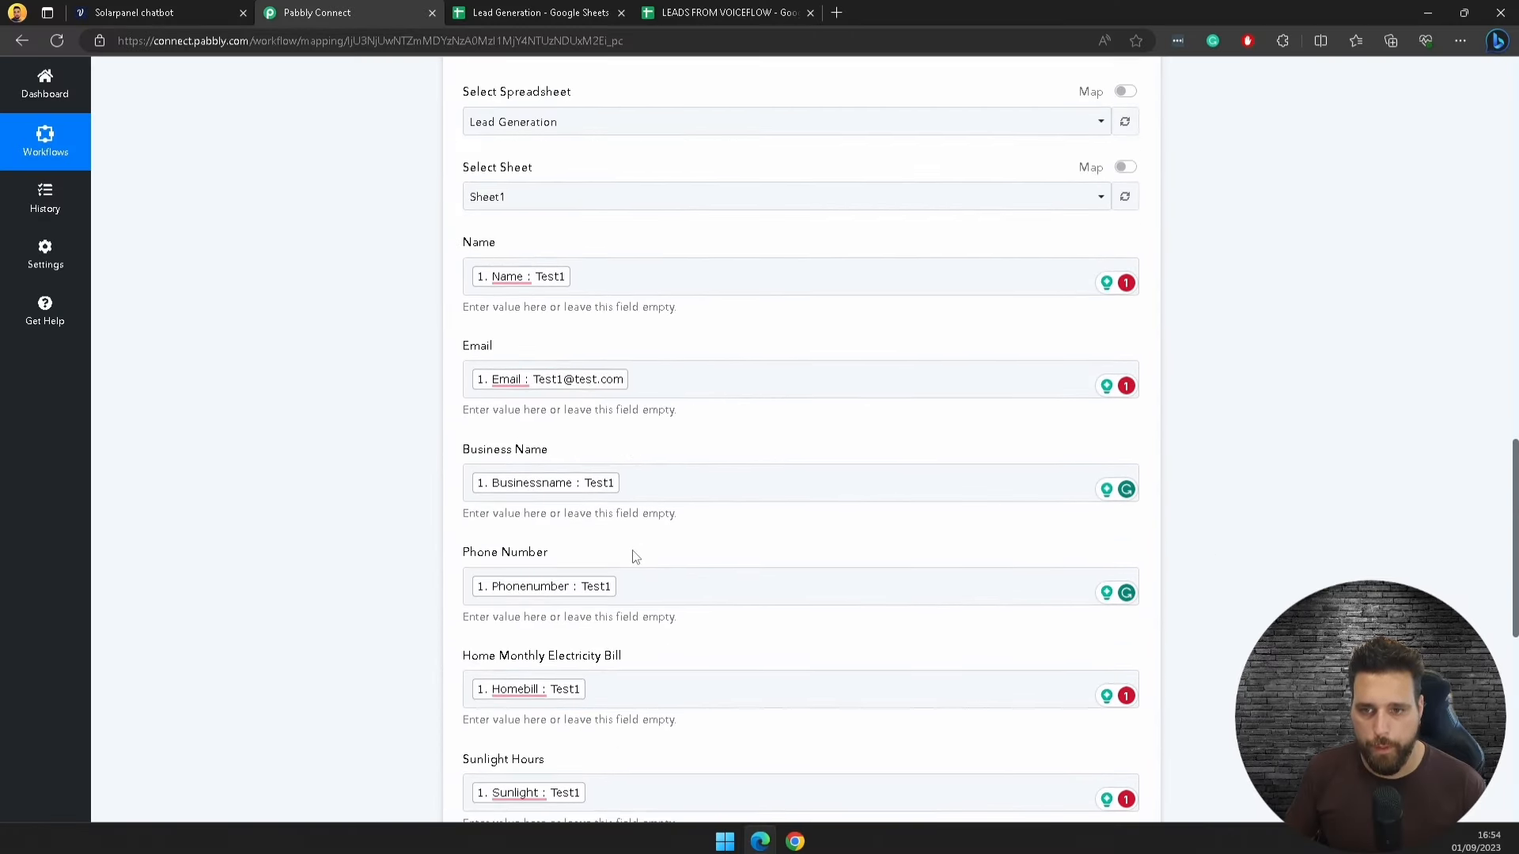
scroll(633, 557, "up", 1)
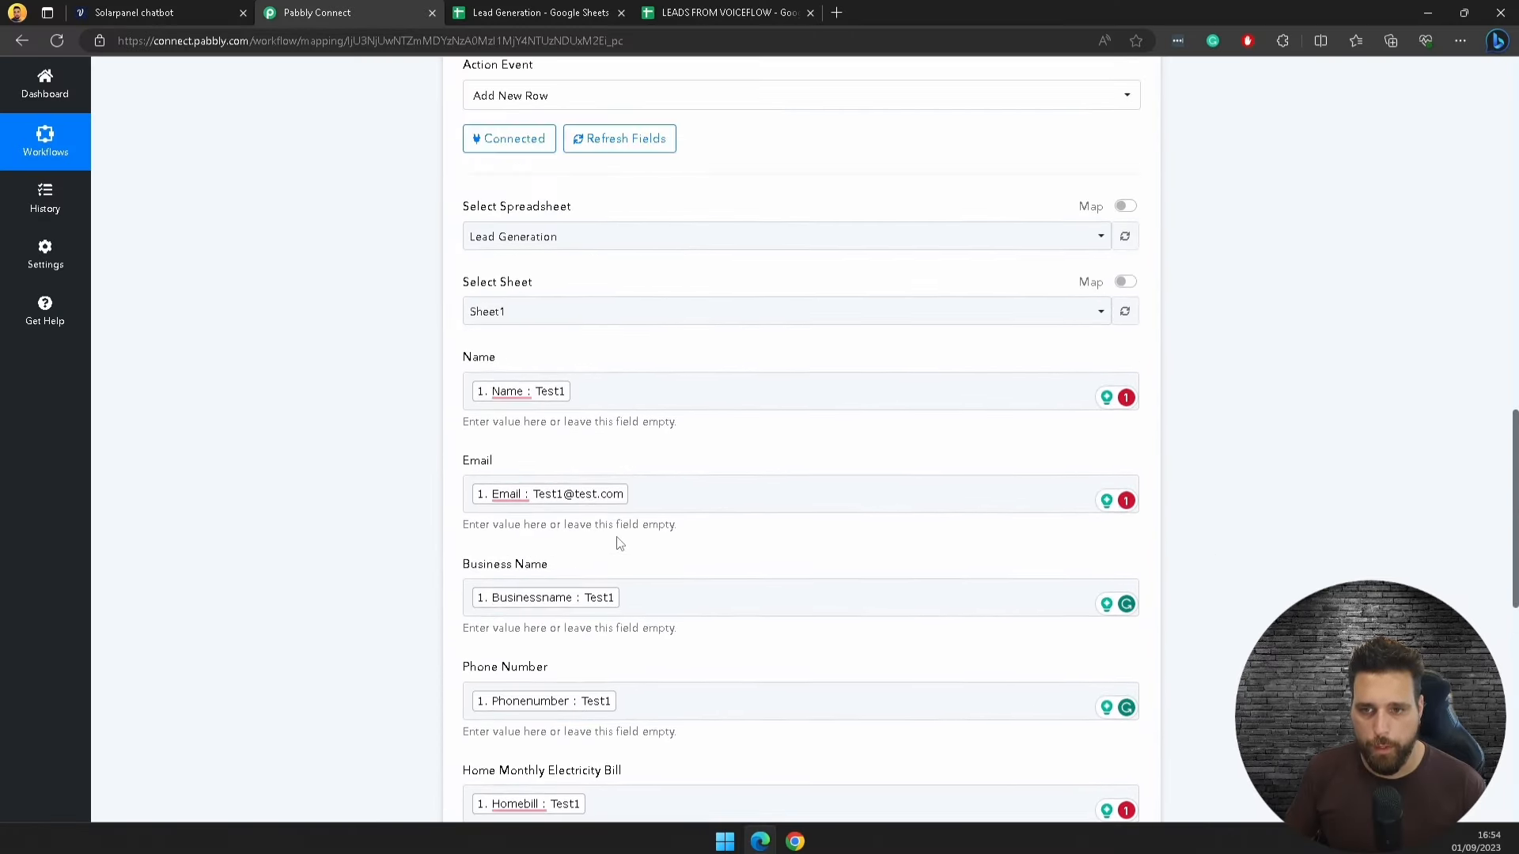
scroll(499, 415, "down", 8)
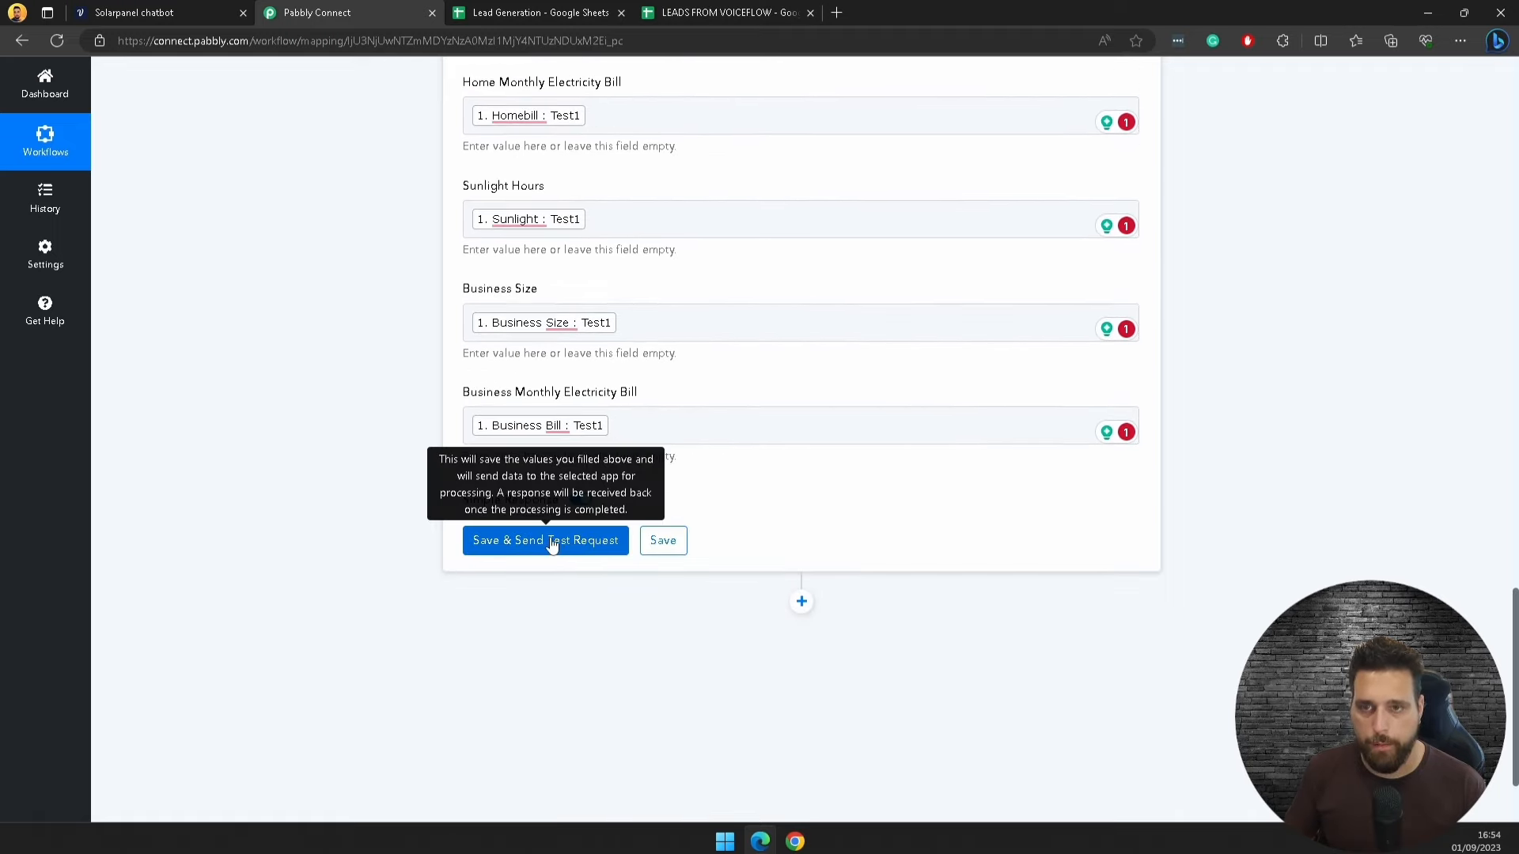
Step: Send a test row, confirm 1 row, 8 columns and 8 cells updated, then view Lead Generation
left_click(552, 543)
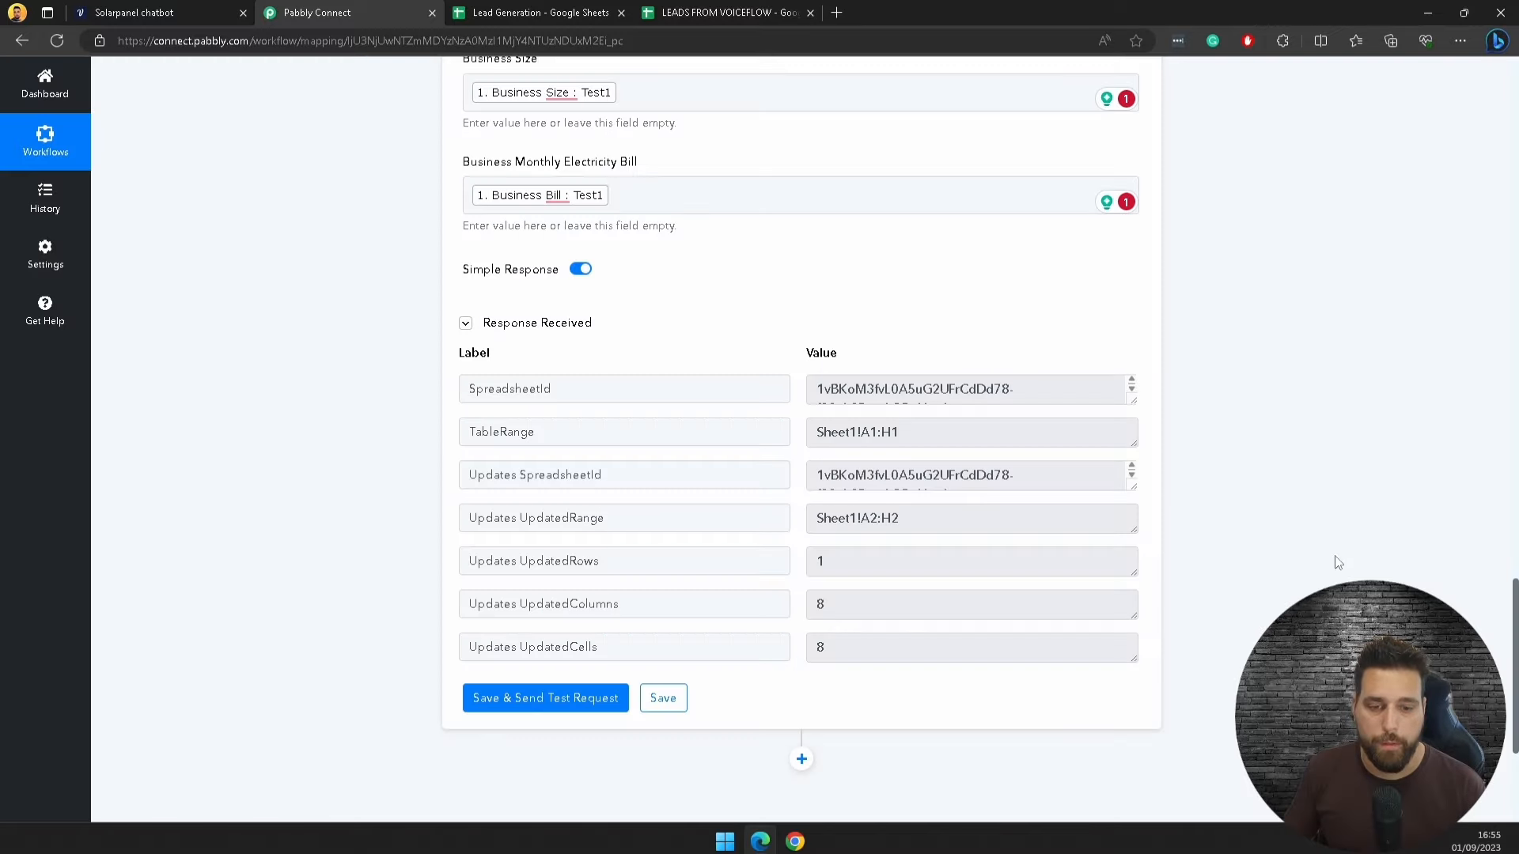
scroll(1042, 472, "down", 3)
double_click(591, 342)
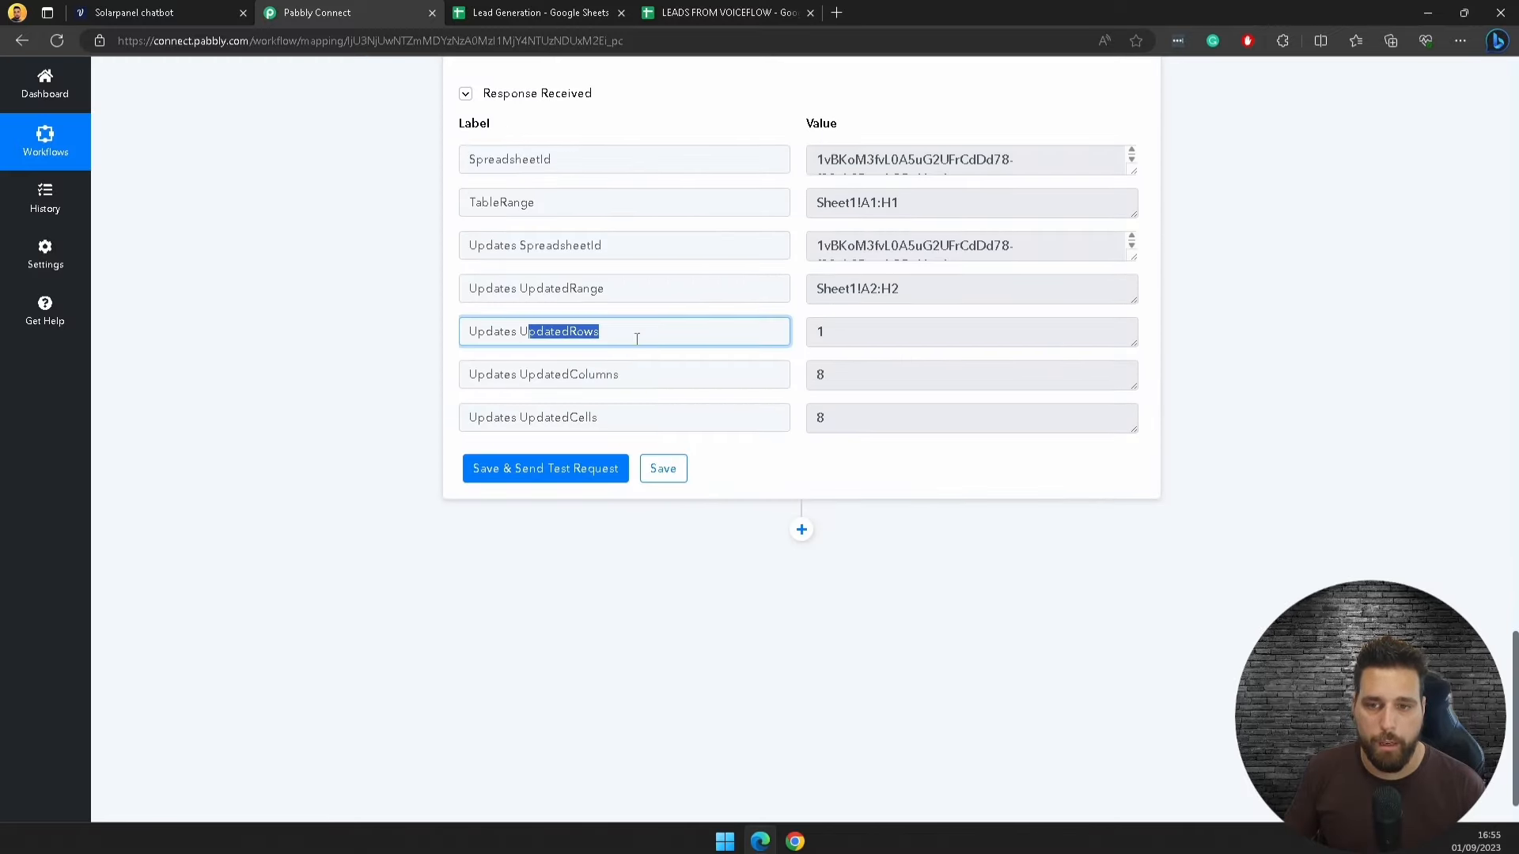
left_click(827, 343)
left_click(838, 377)
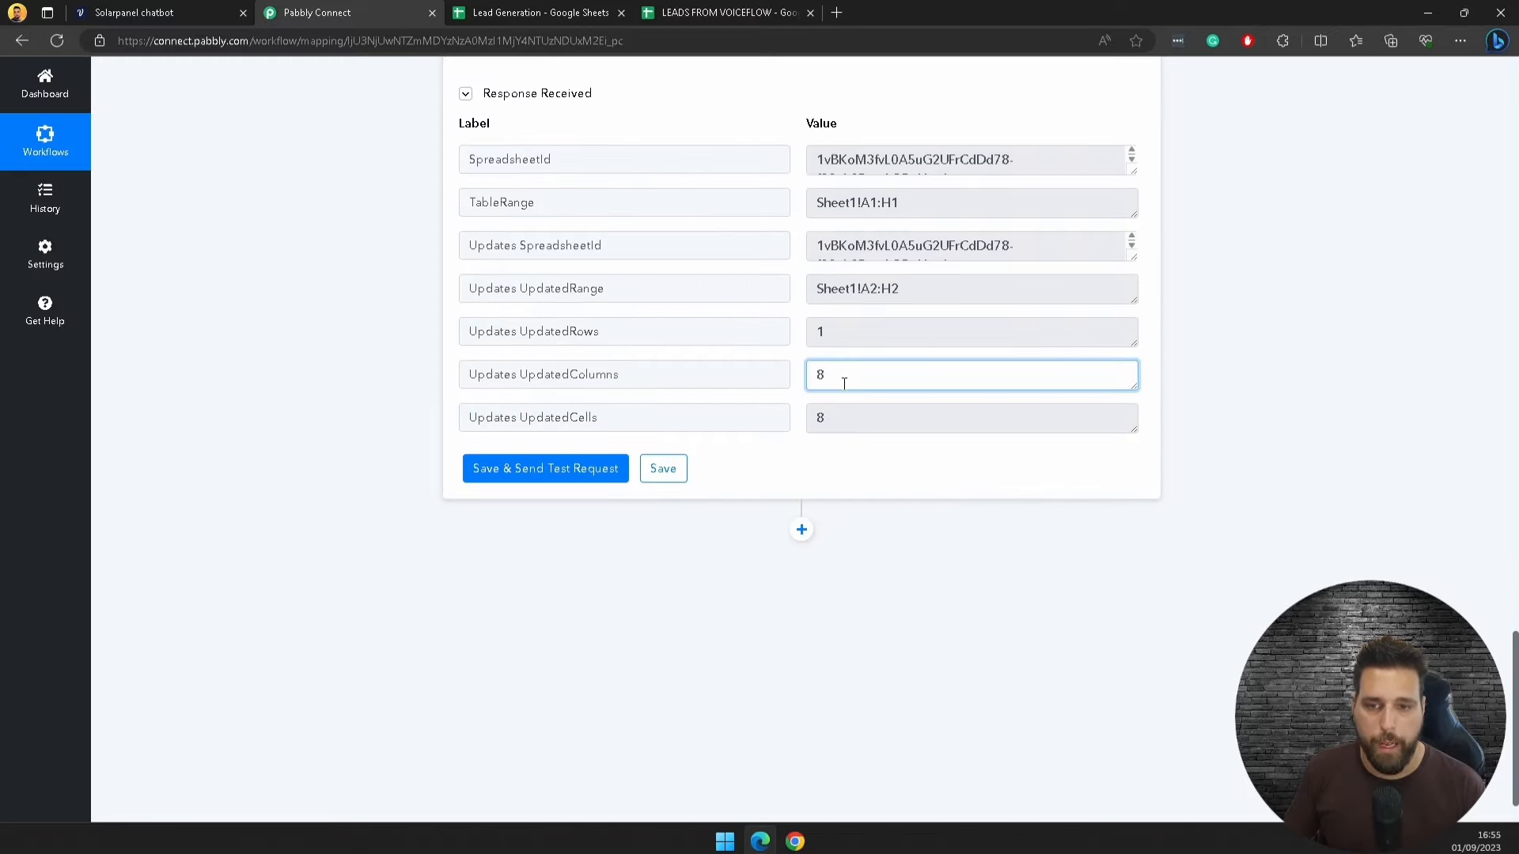
left_click(844, 405)
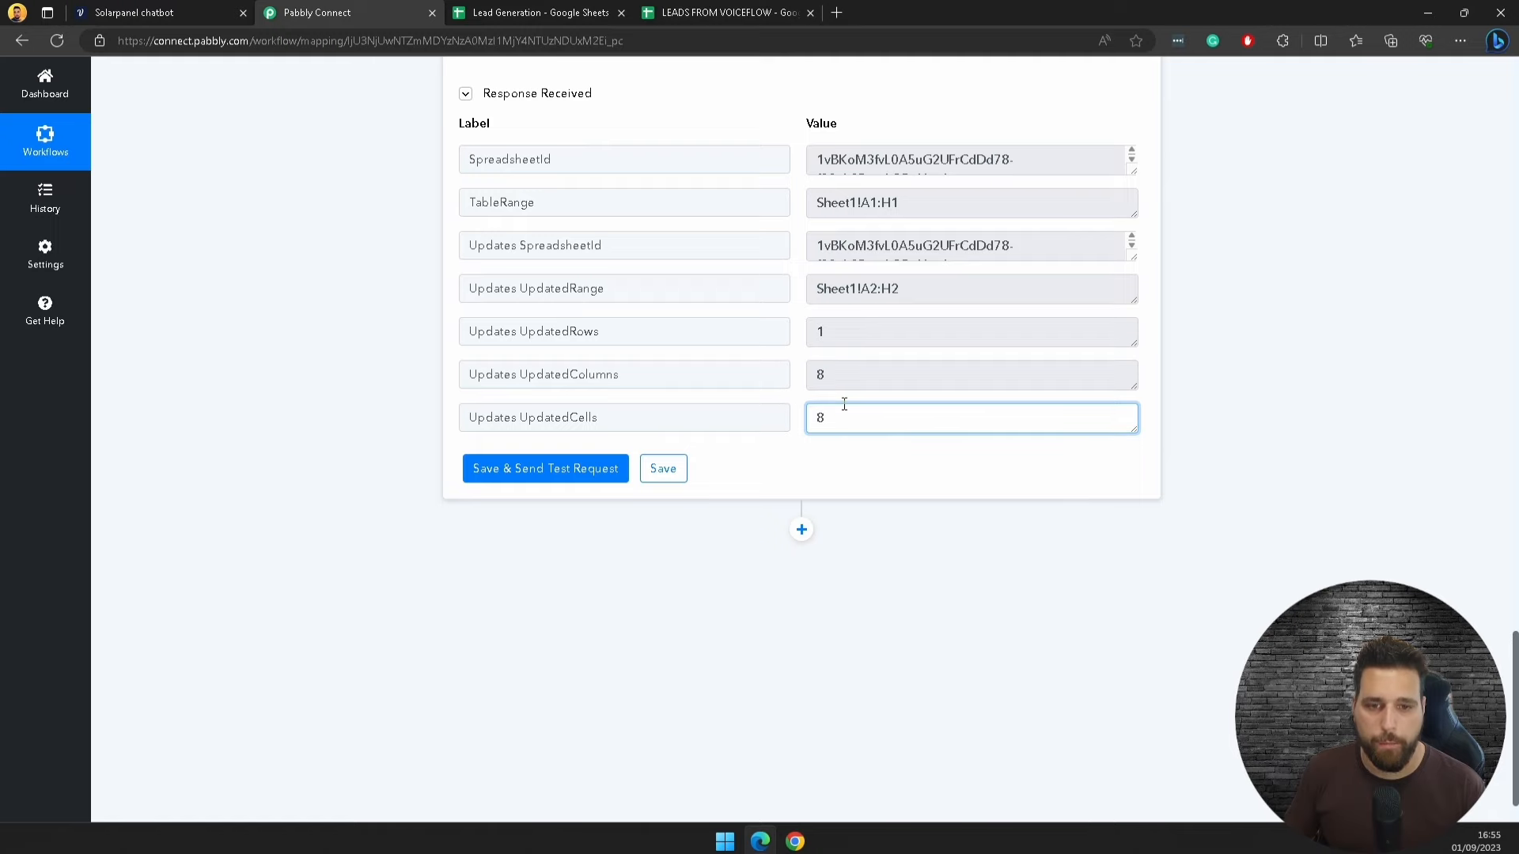
left_click(546, 13)
left_click(809, 13)
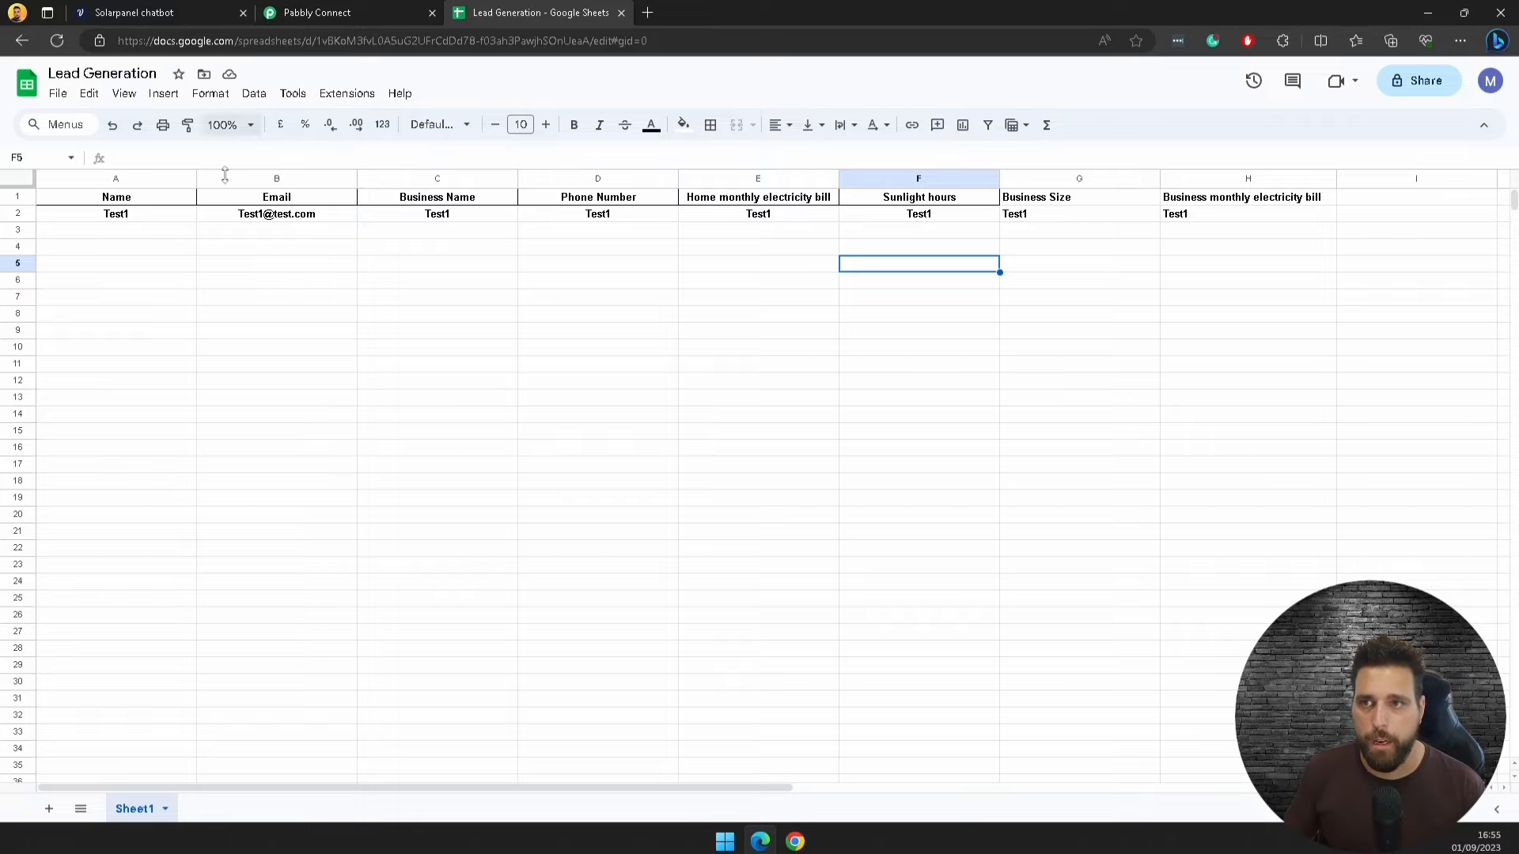
Step: Save the current Voiceflow to Google sheets workflow and dismiss the confirmation
left_click(356, 13)
left_click(670, 470)
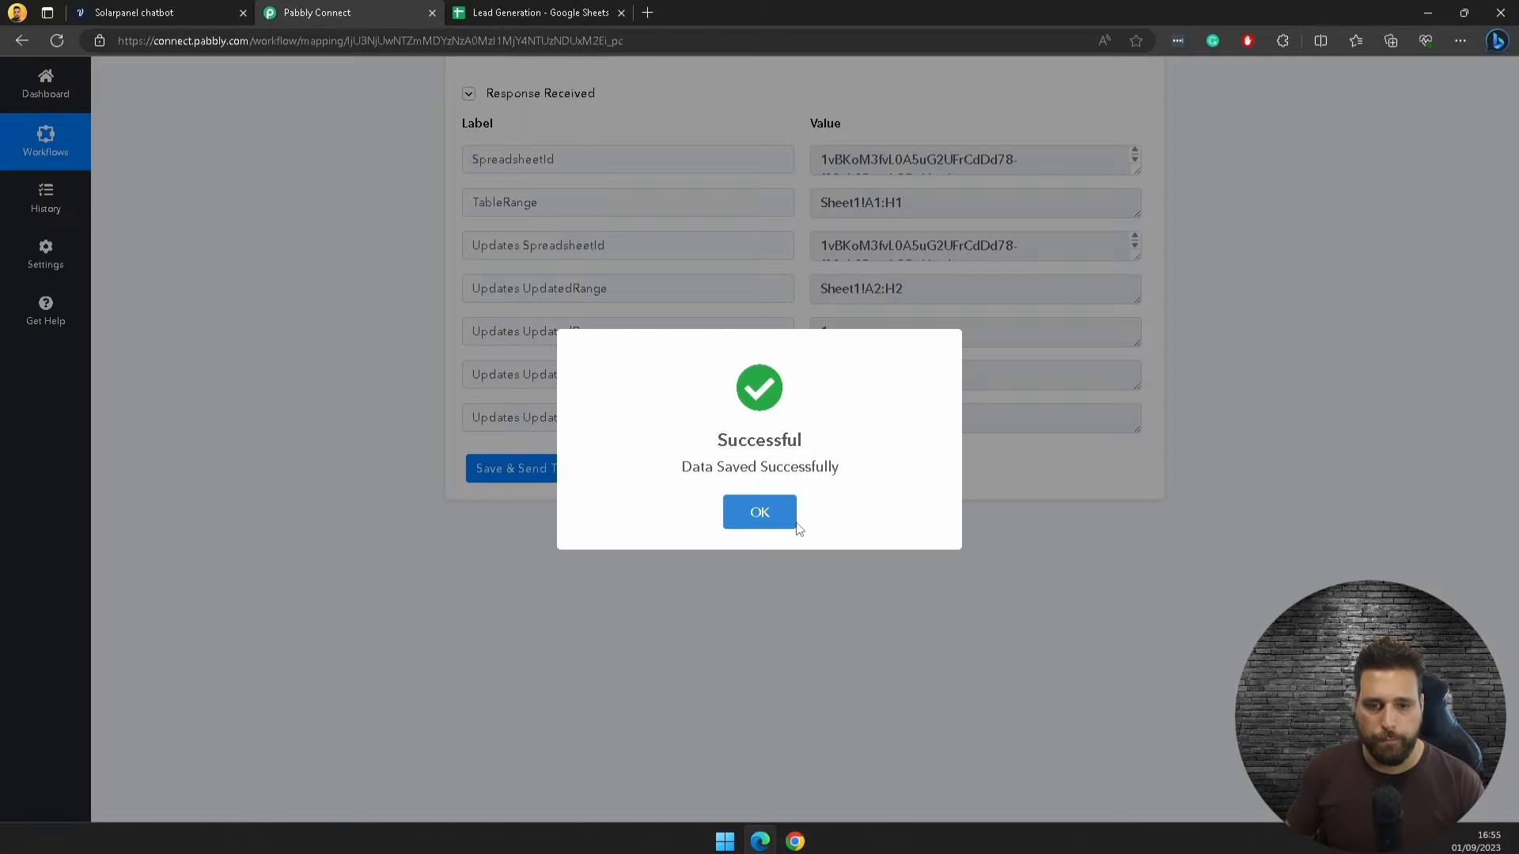
left_click(759, 513)
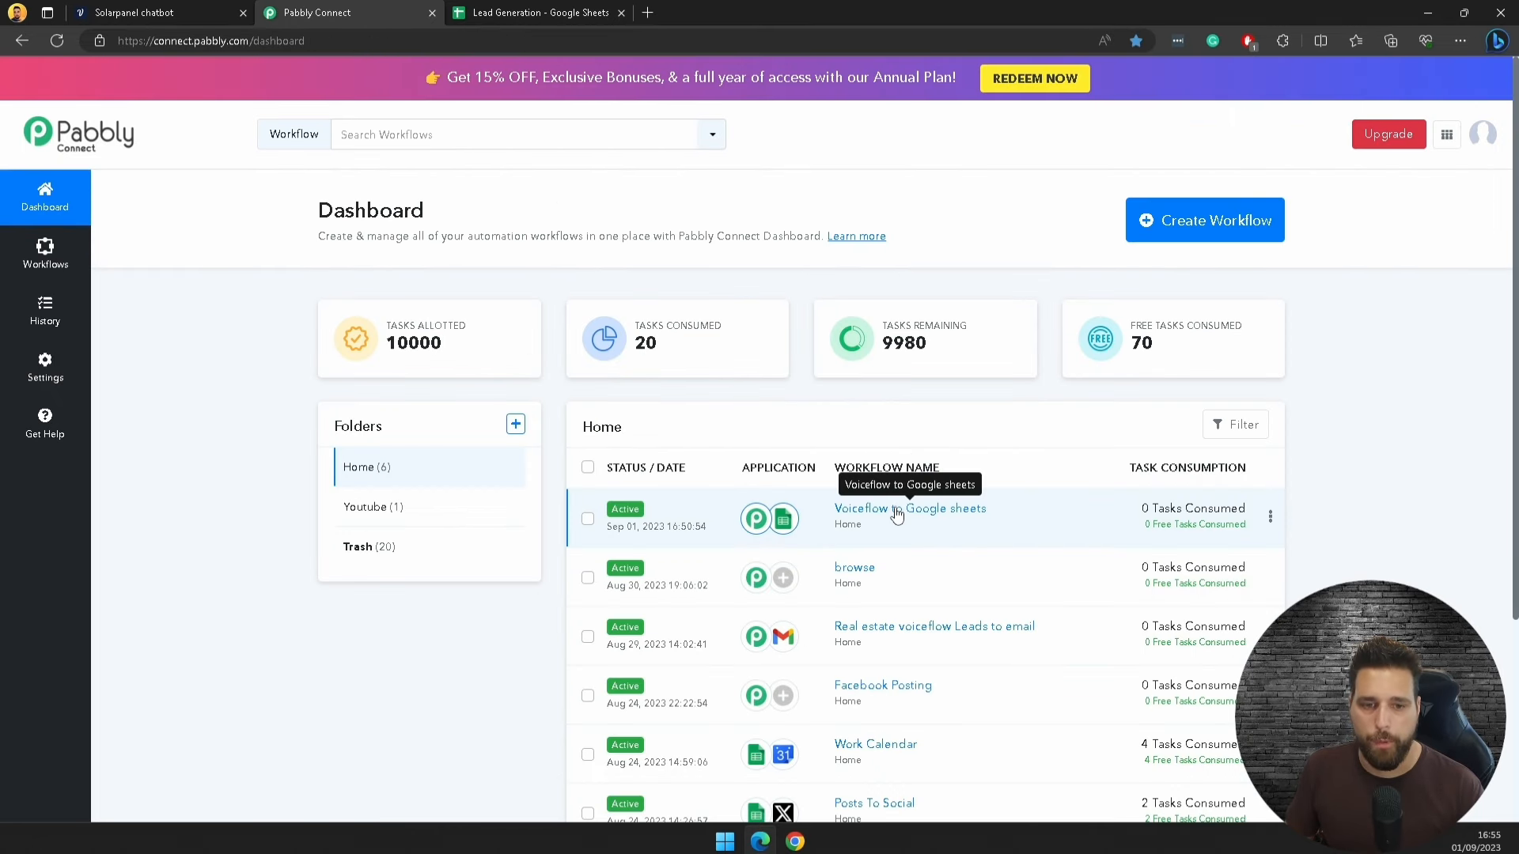
Step: Create a new workflow named 'Google Sheet to Hubspot CRM'
left_click(1219, 224)
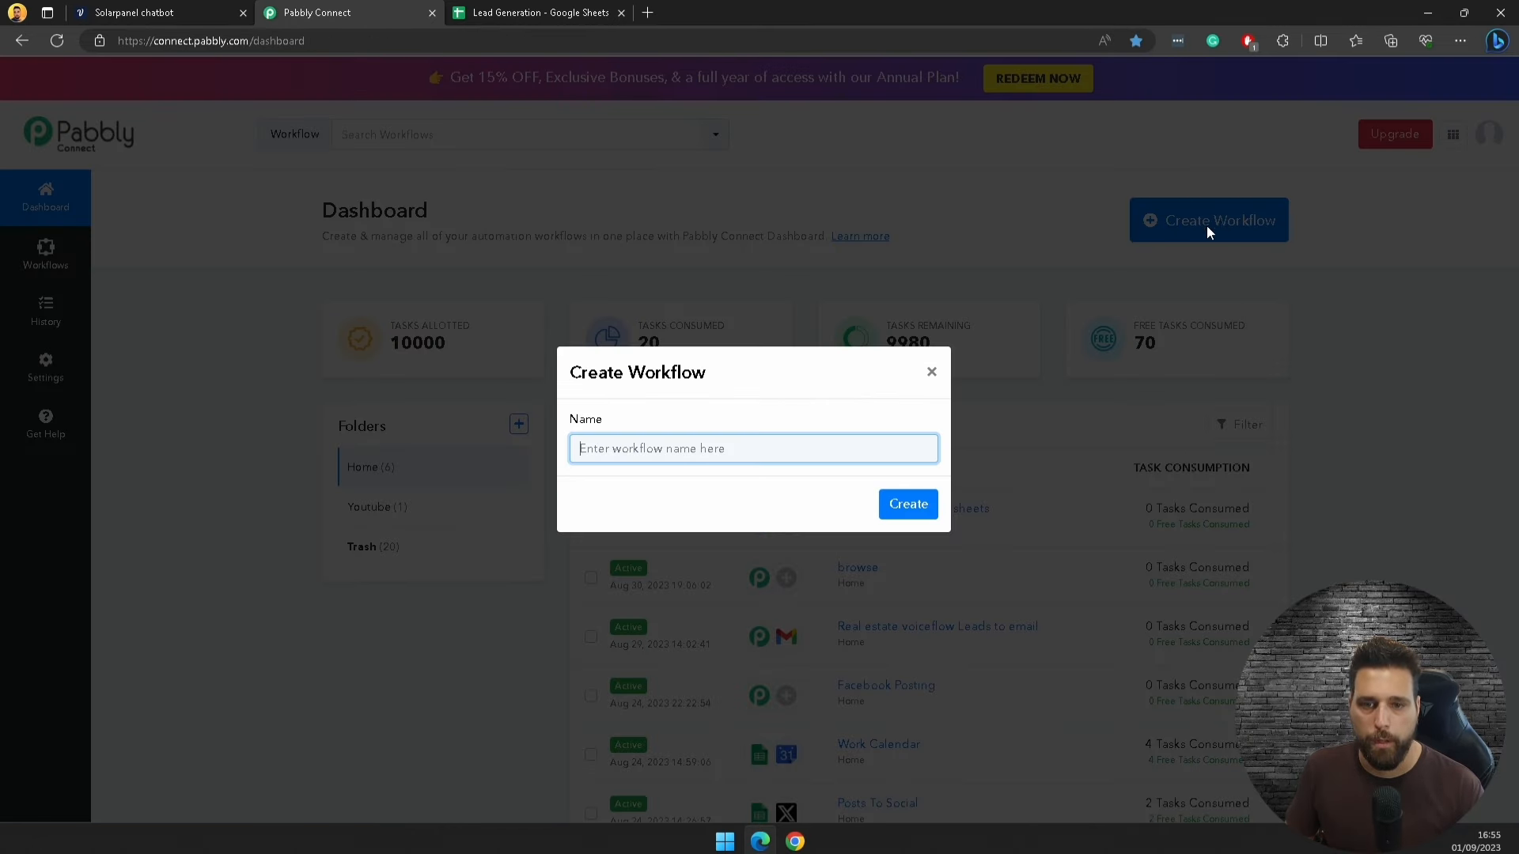
left_click(695, 443)
type("Google Sheet ")
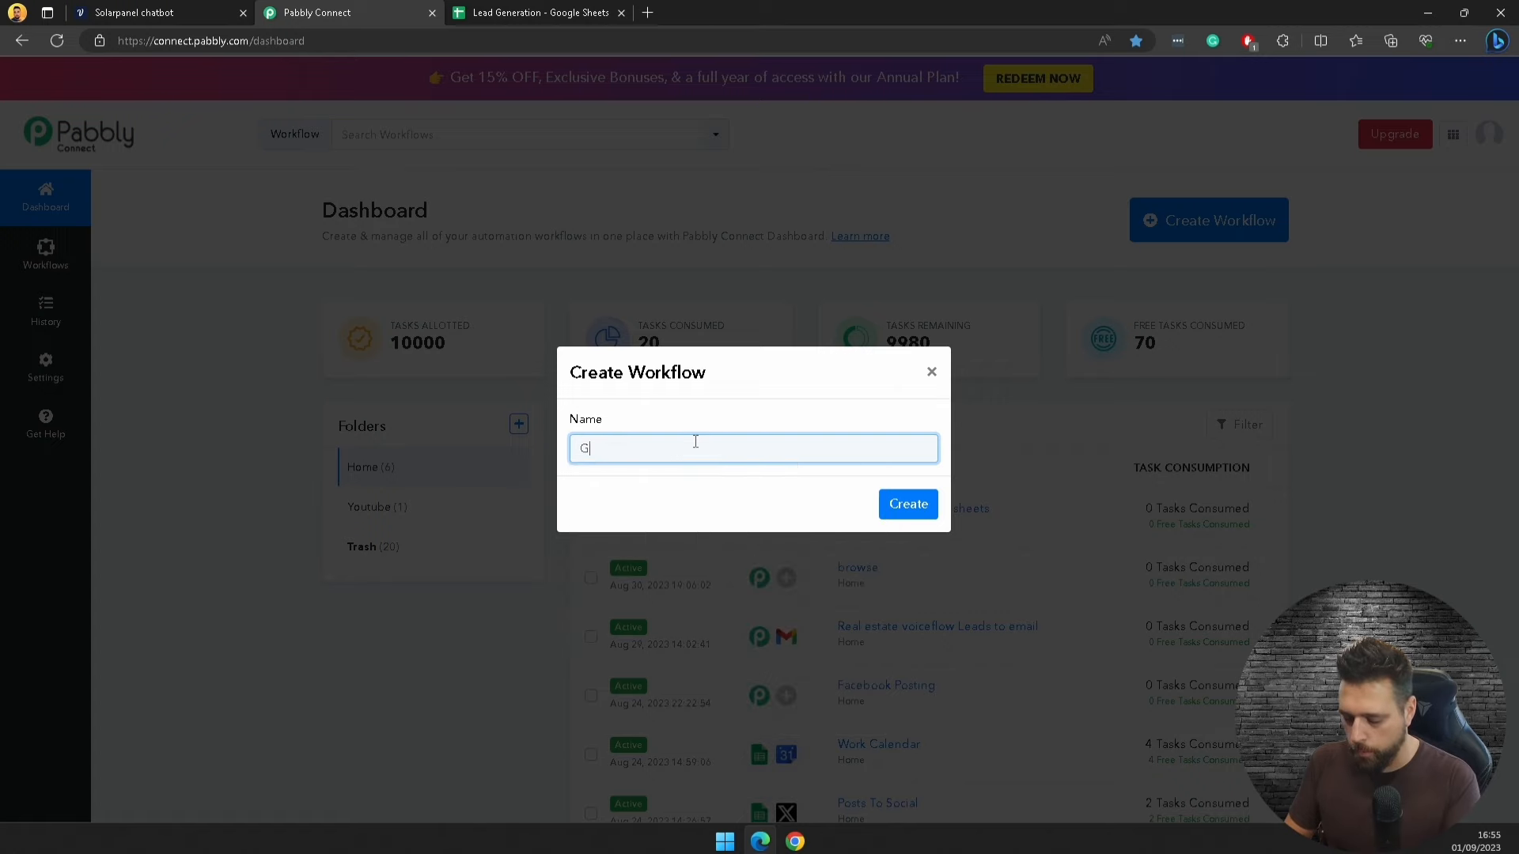
type("to Hub")
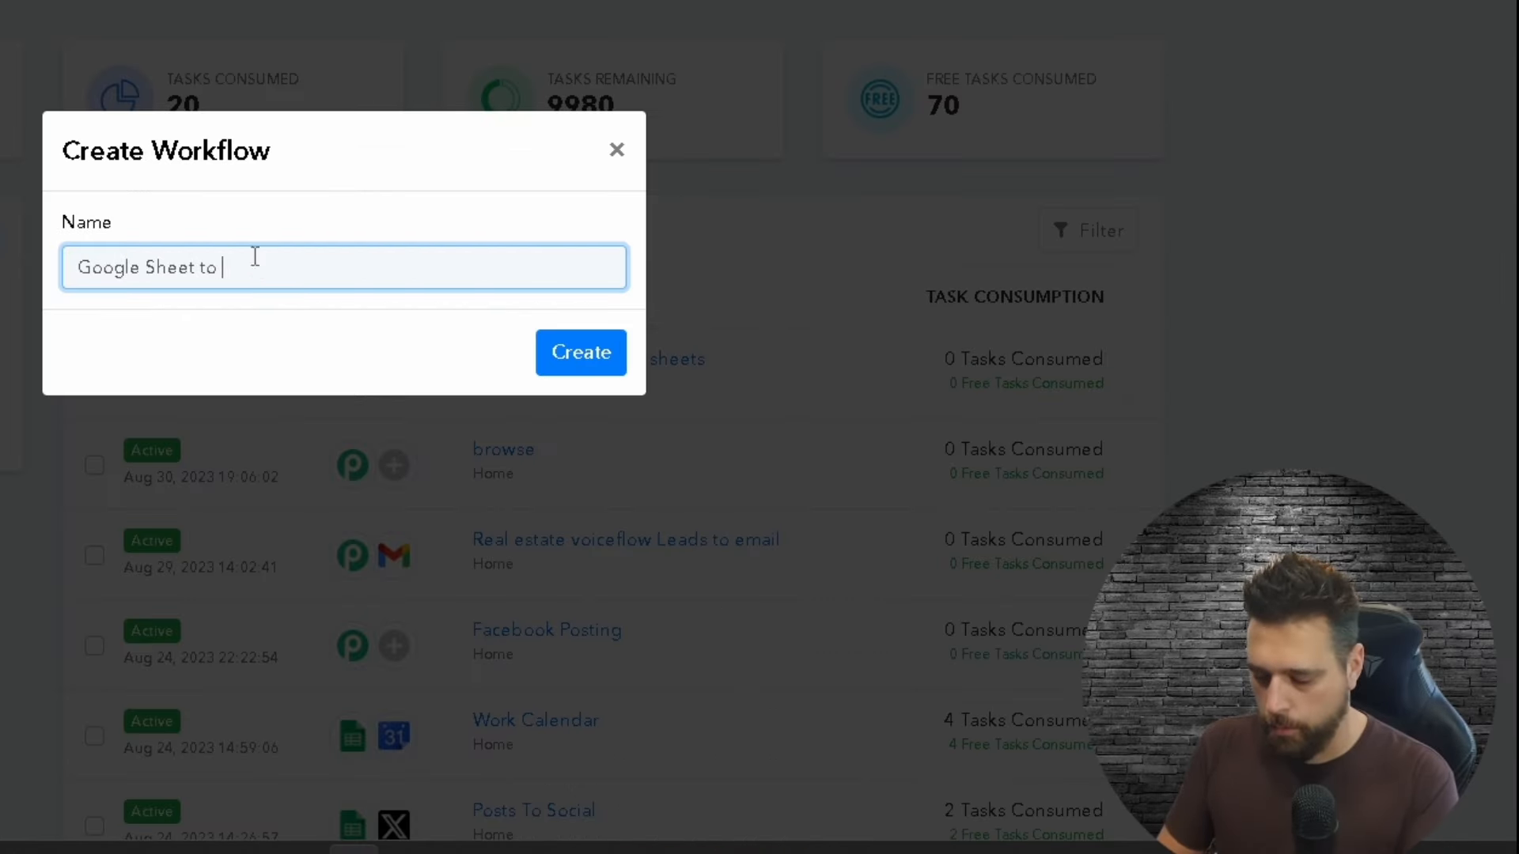
type("spot CRM")
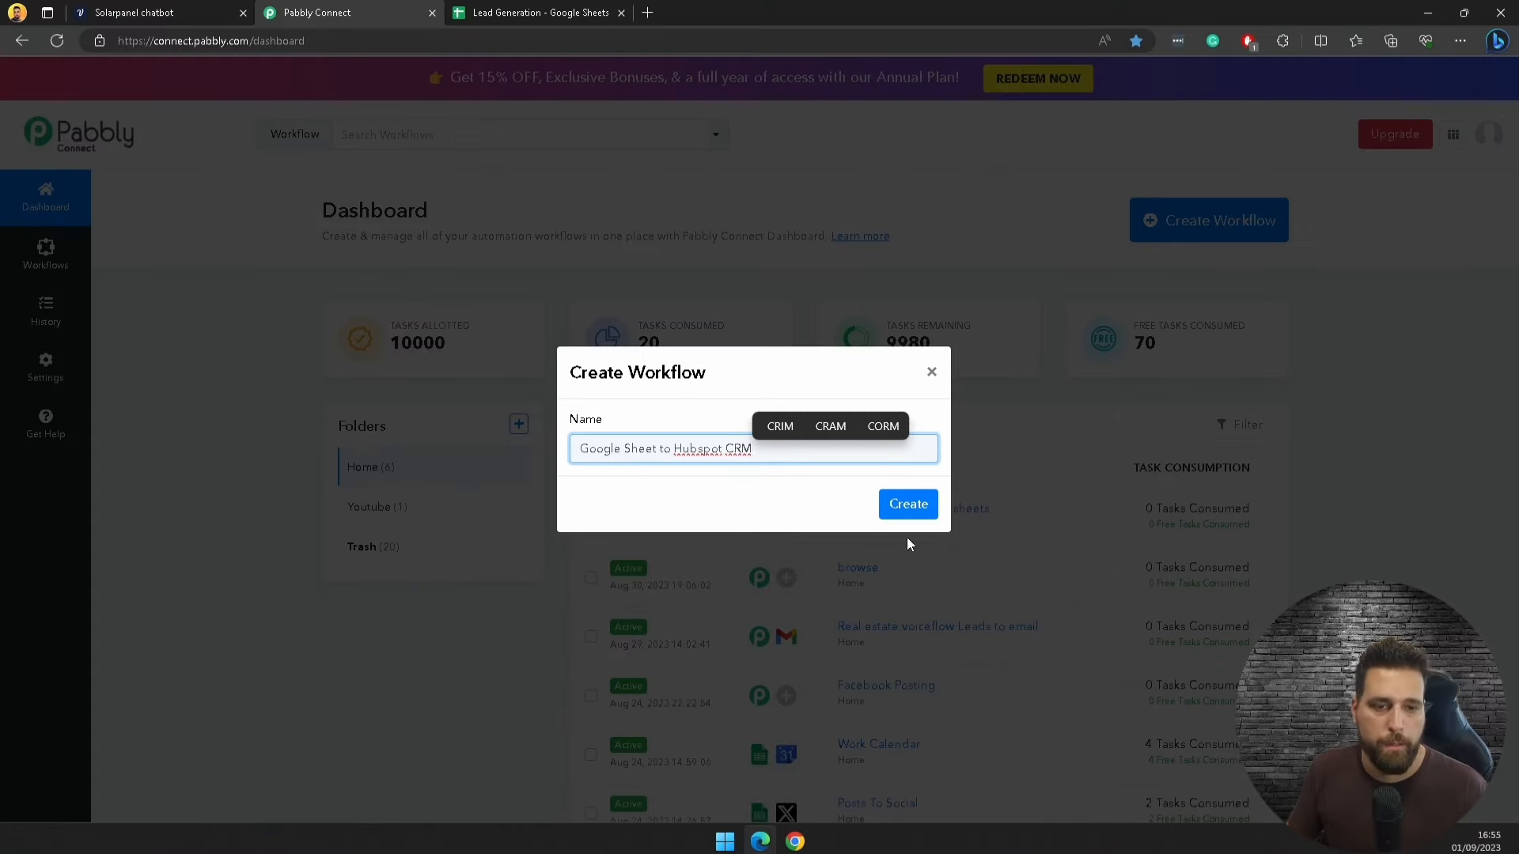
left_click(910, 506)
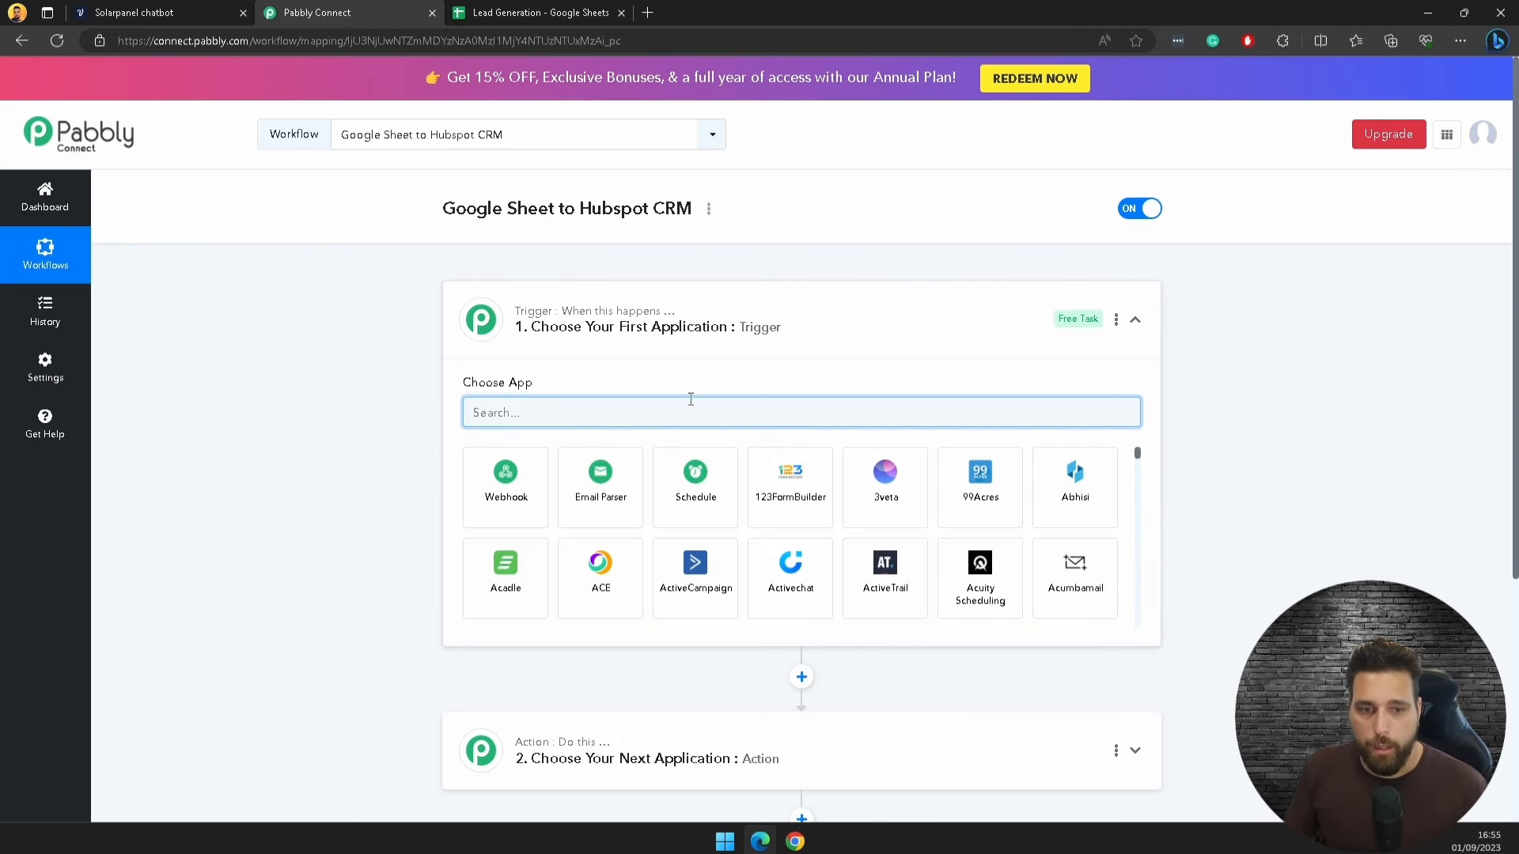
Step: Use Webhook as the trigger, copy its URL, start capturing, then view the Lead Generation sheet
left_click(504, 477)
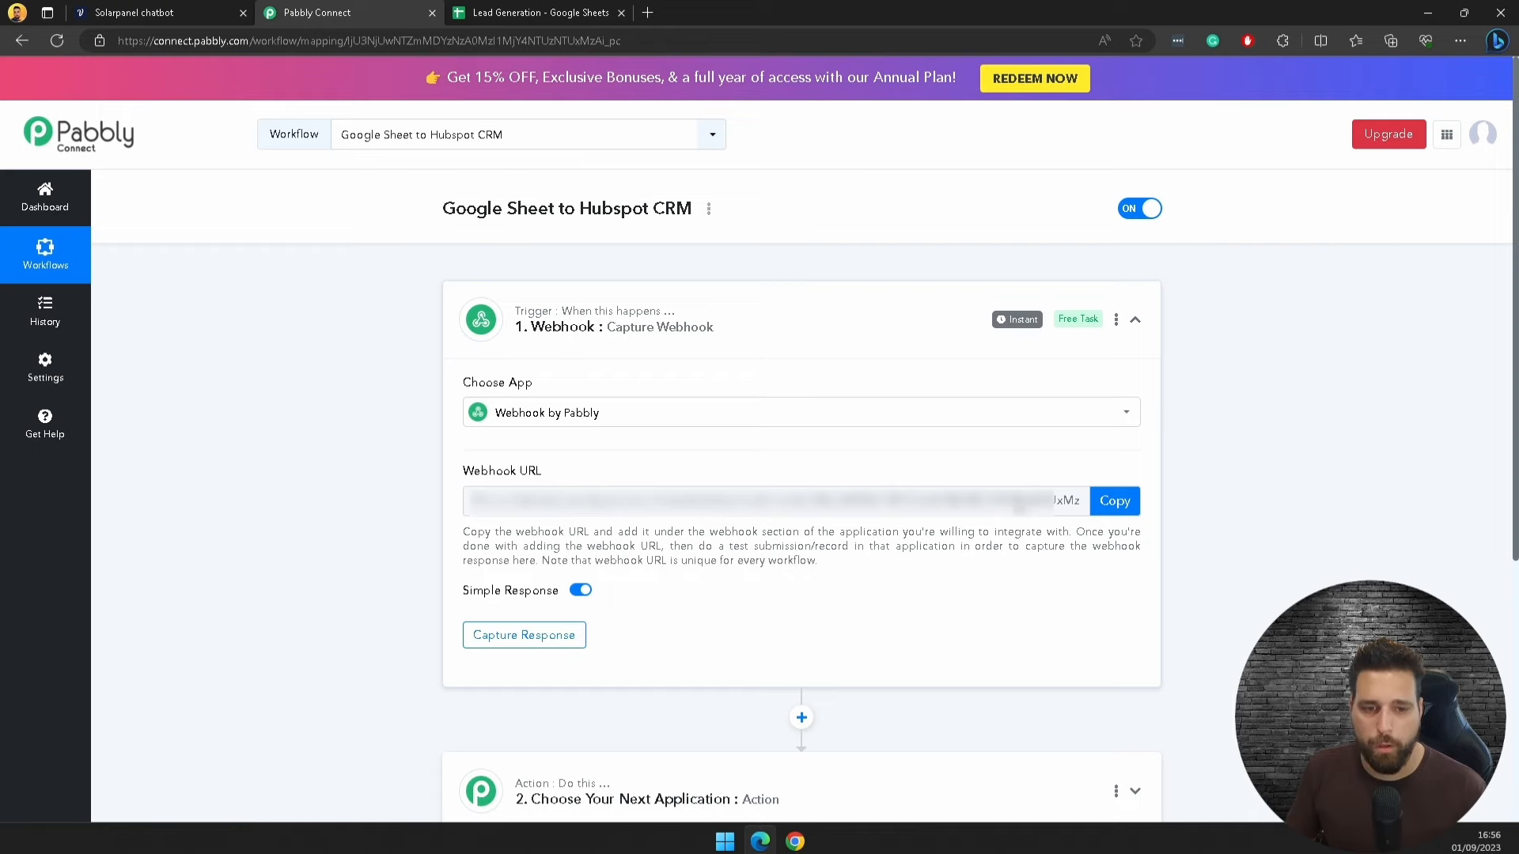
left_click(1114, 500)
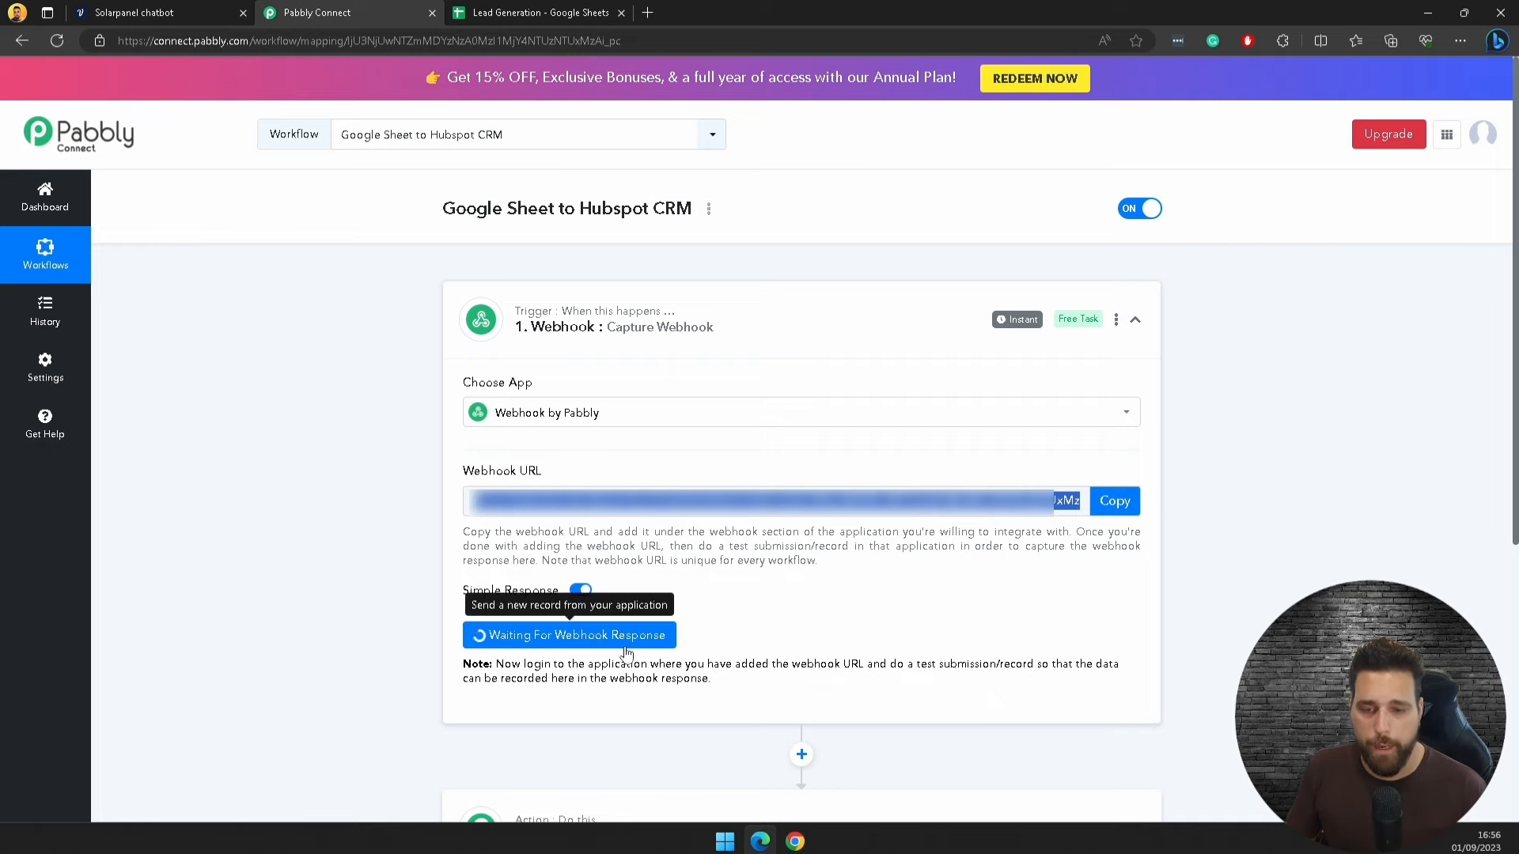
left_click(553, 9)
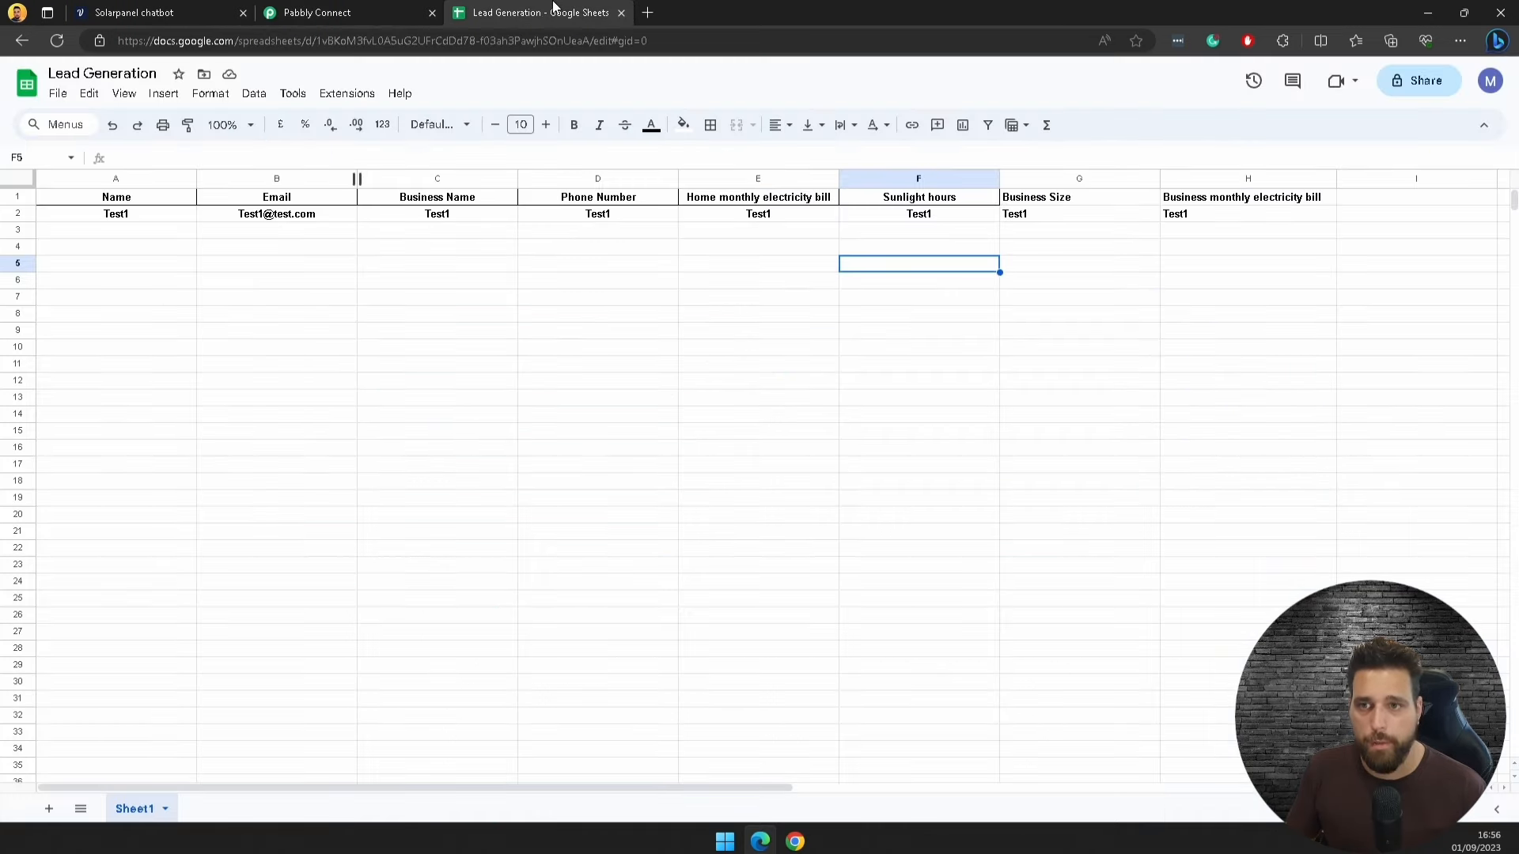
Step: Search the Marketplace for Pabbly Connect Webhooks to confirm it is installed, then close it
left_click(341, 94)
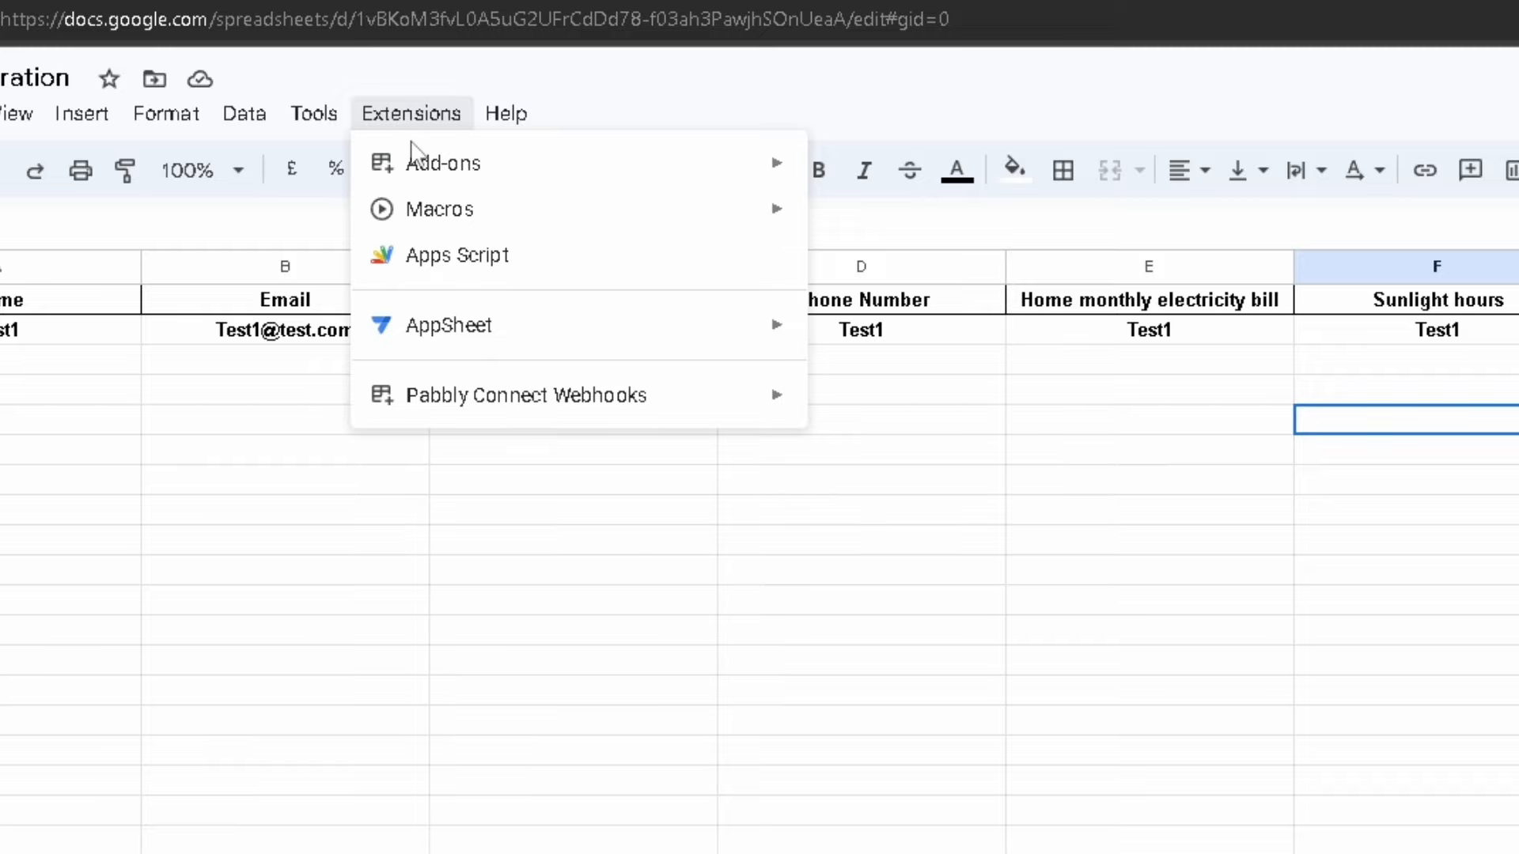
mouse_move(465, 183)
left_click(878, 176)
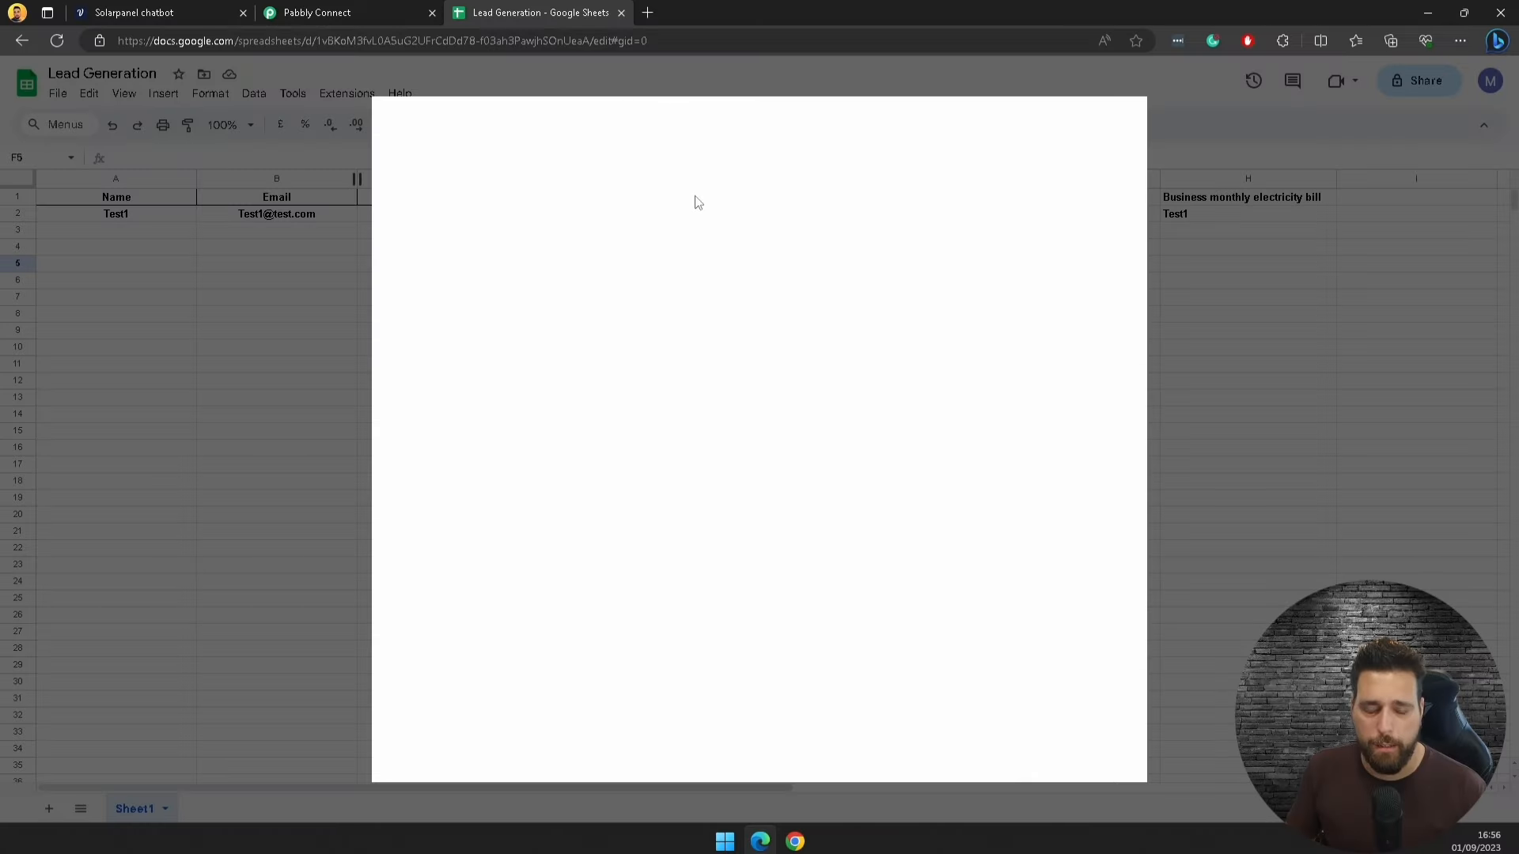
left_click(1277, 175)
type("pabbly")
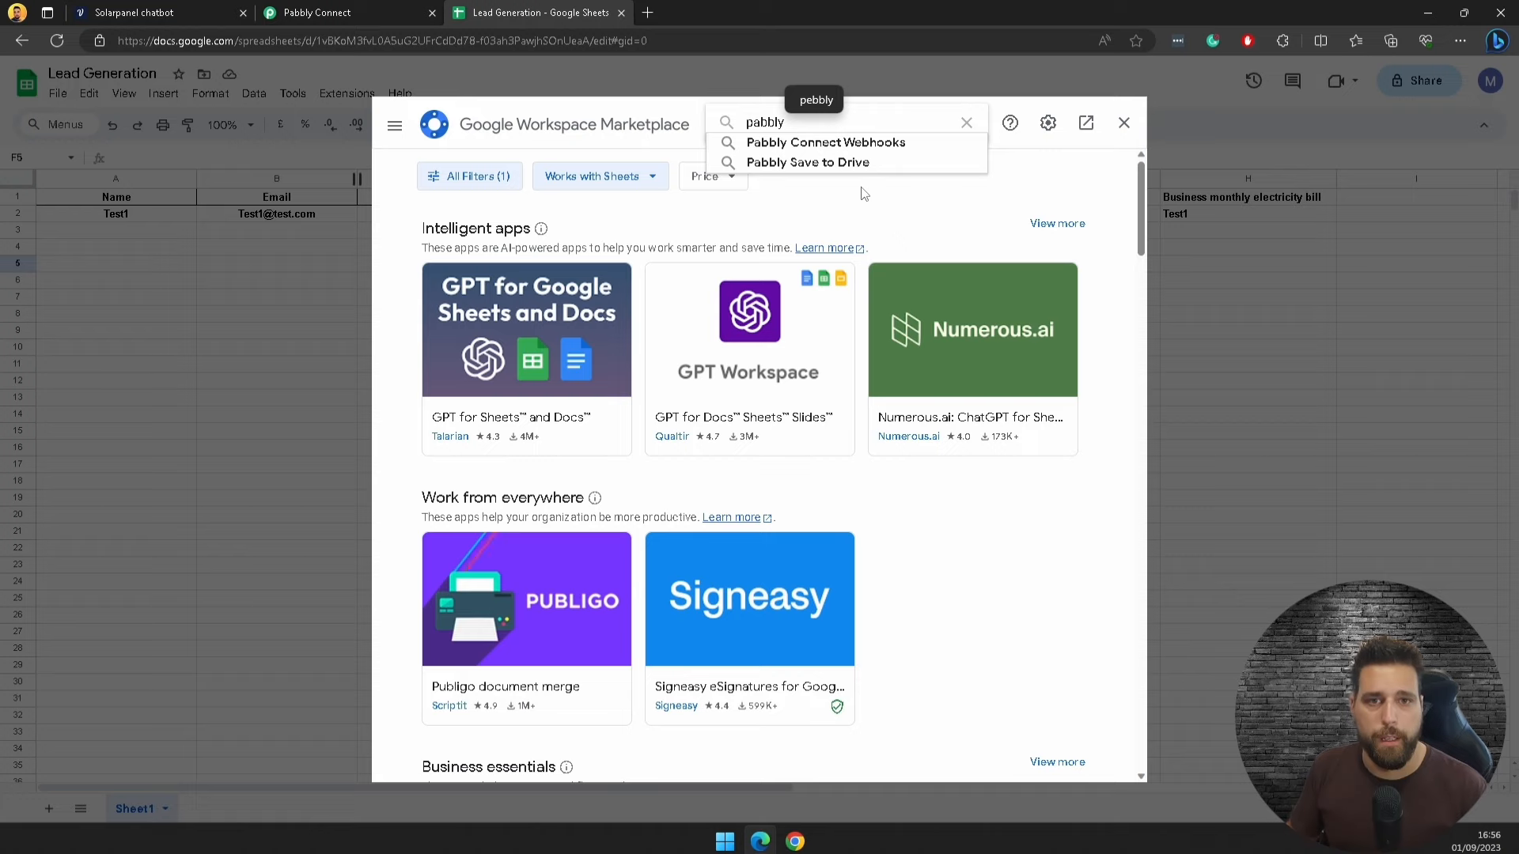
left_click(826, 142)
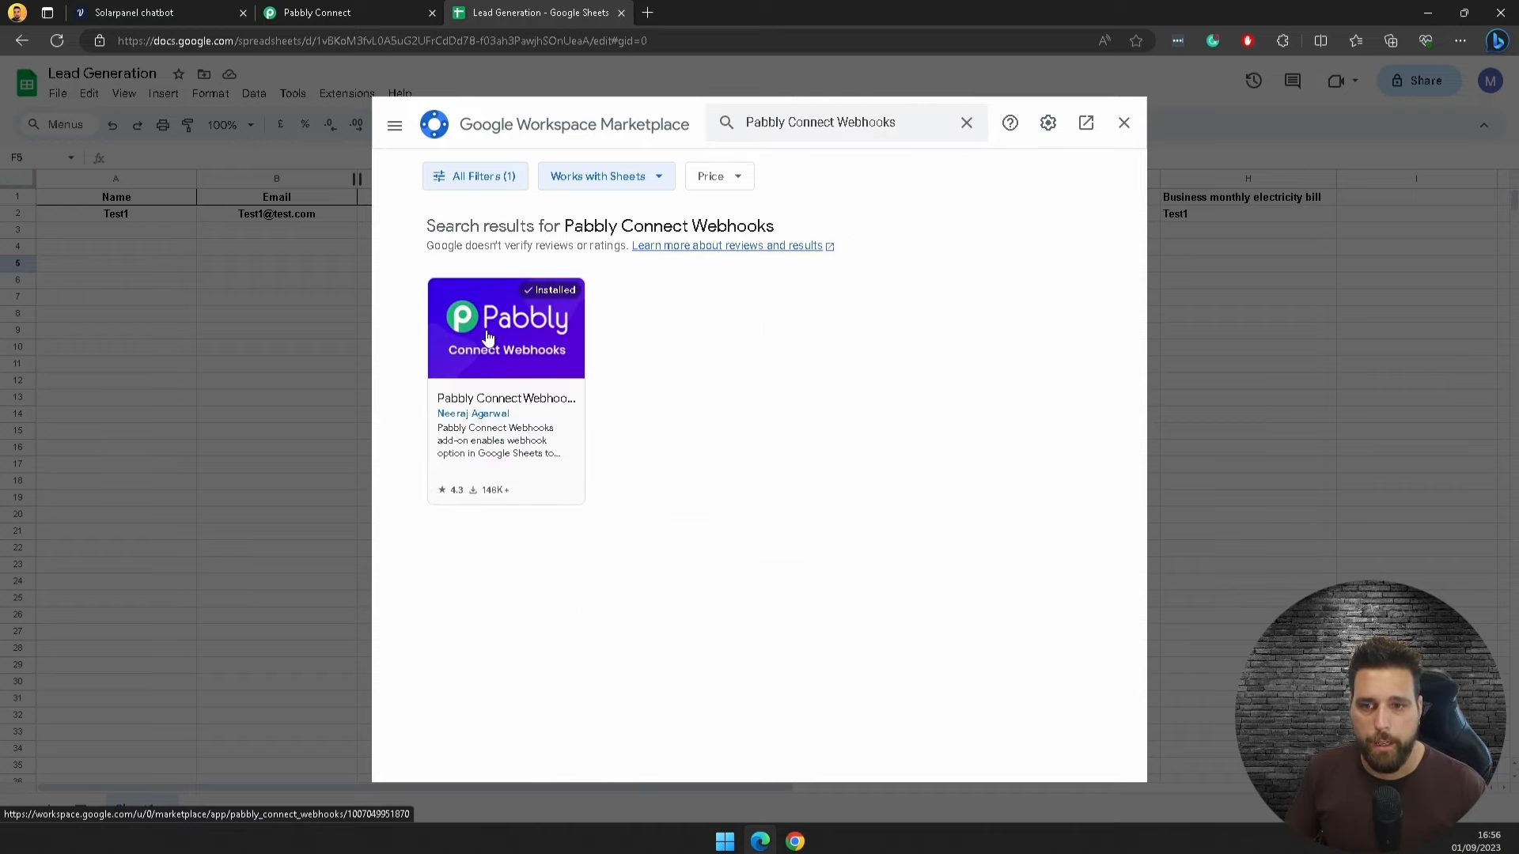
left_click(1123, 123)
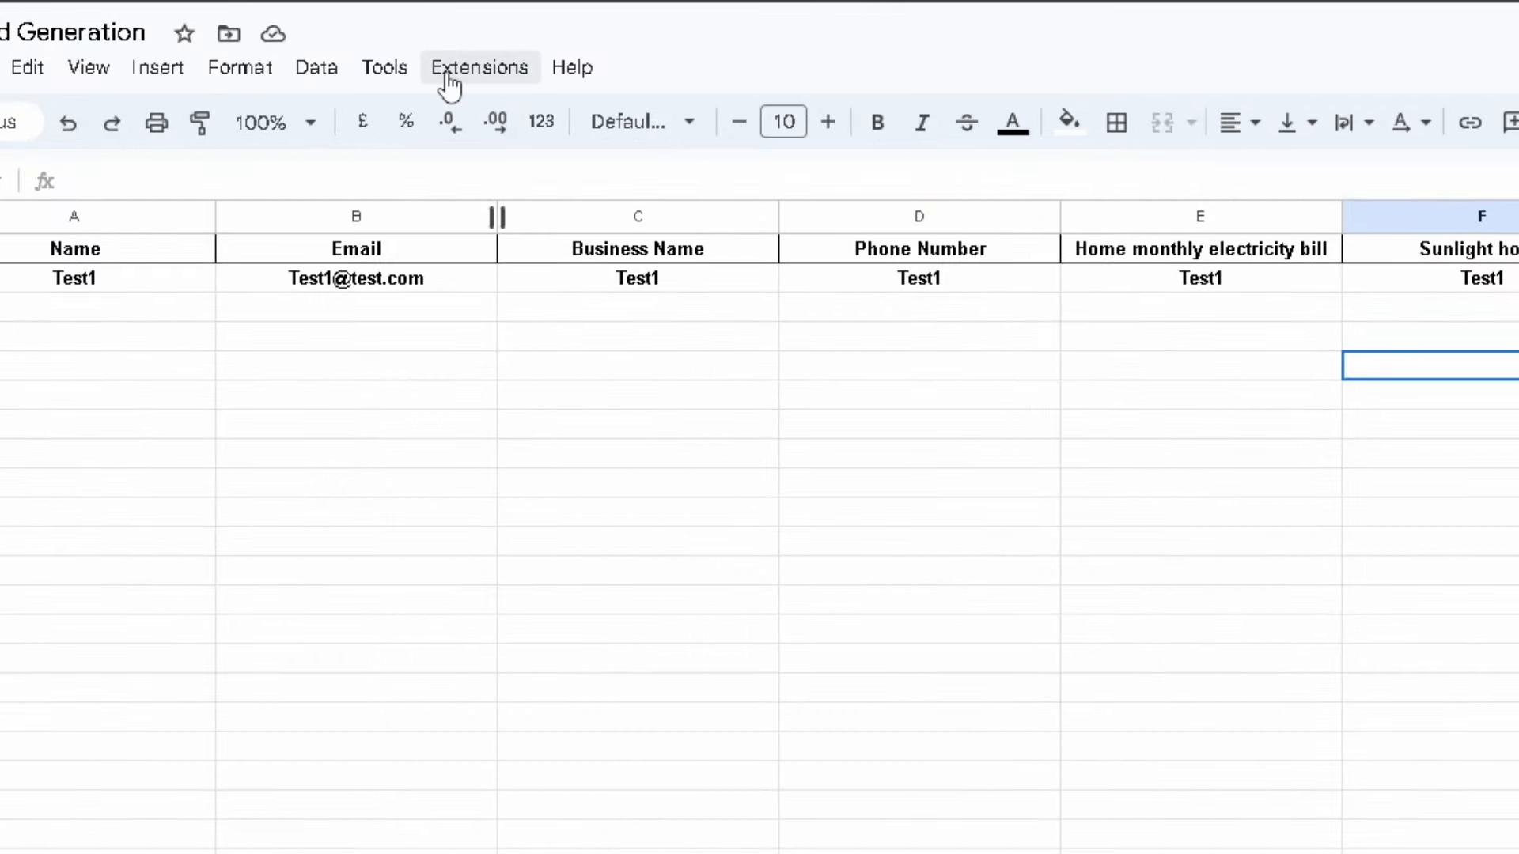
Step: Show the Pabbly Connect Webhooks options under Extensions, including Initial Setup
left_click(449, 79)
mouse_move(539, 348)
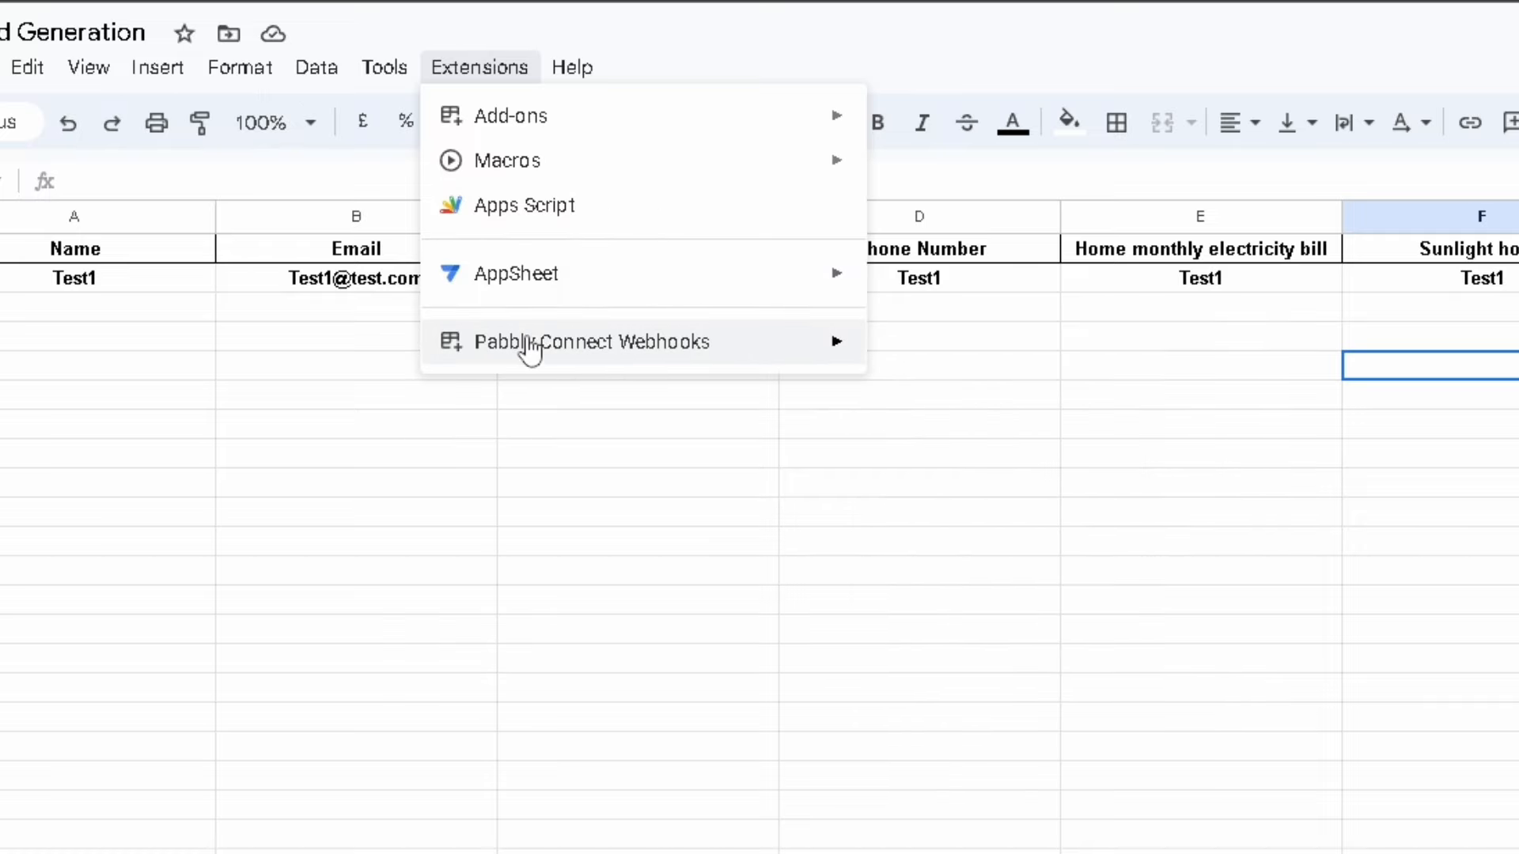
mouse_move(841, 329)
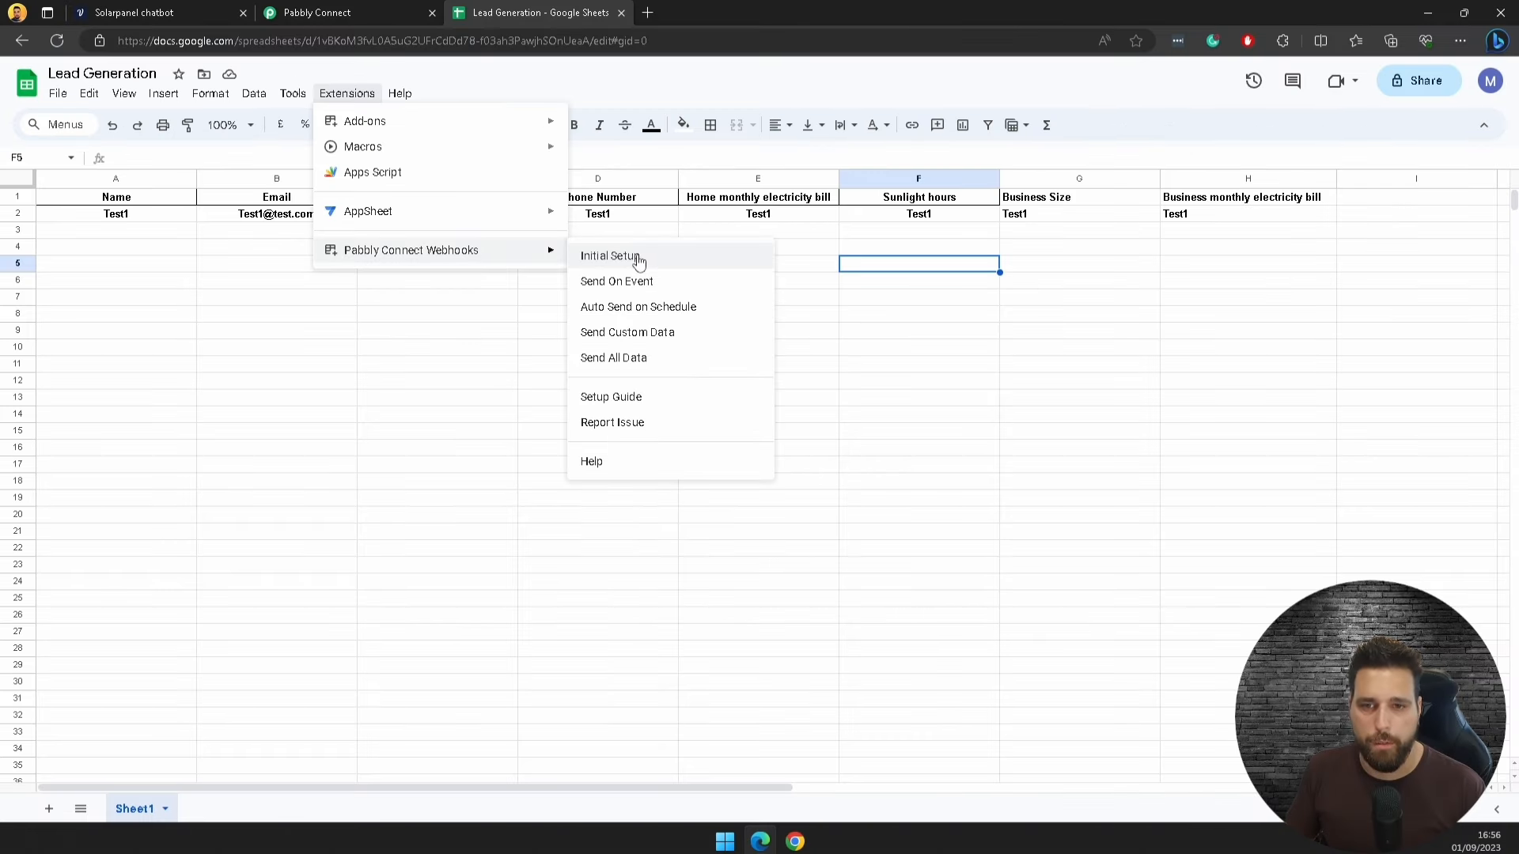
Step: In Initial Setup, paste the Pabbly webhook URL and set the trigger column to H
left_click(638, 261)
right_click(684, 429)
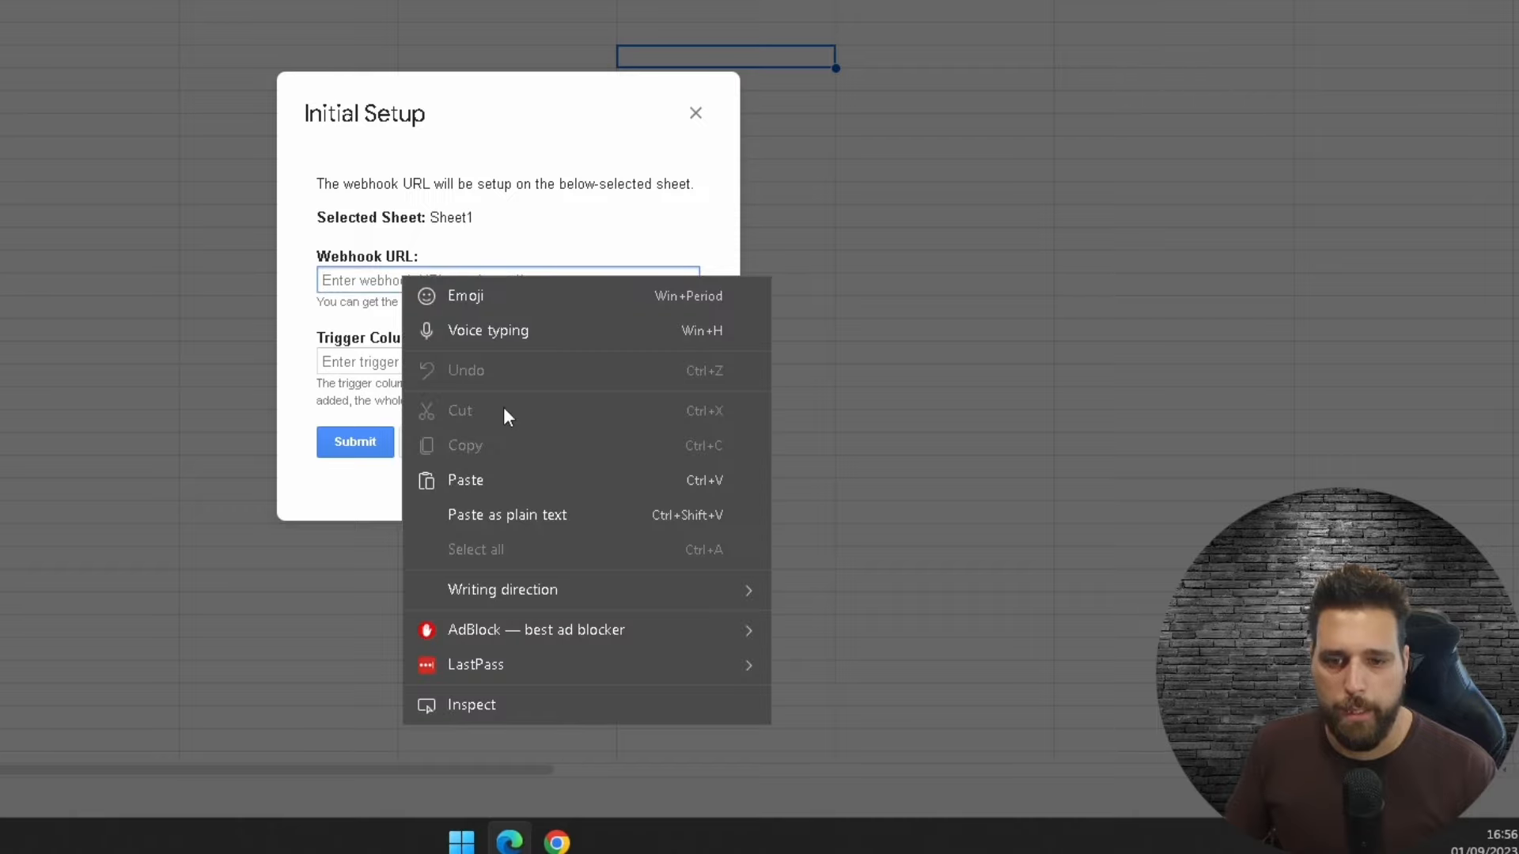
left_click(836, 595)
left_click(384, 361)
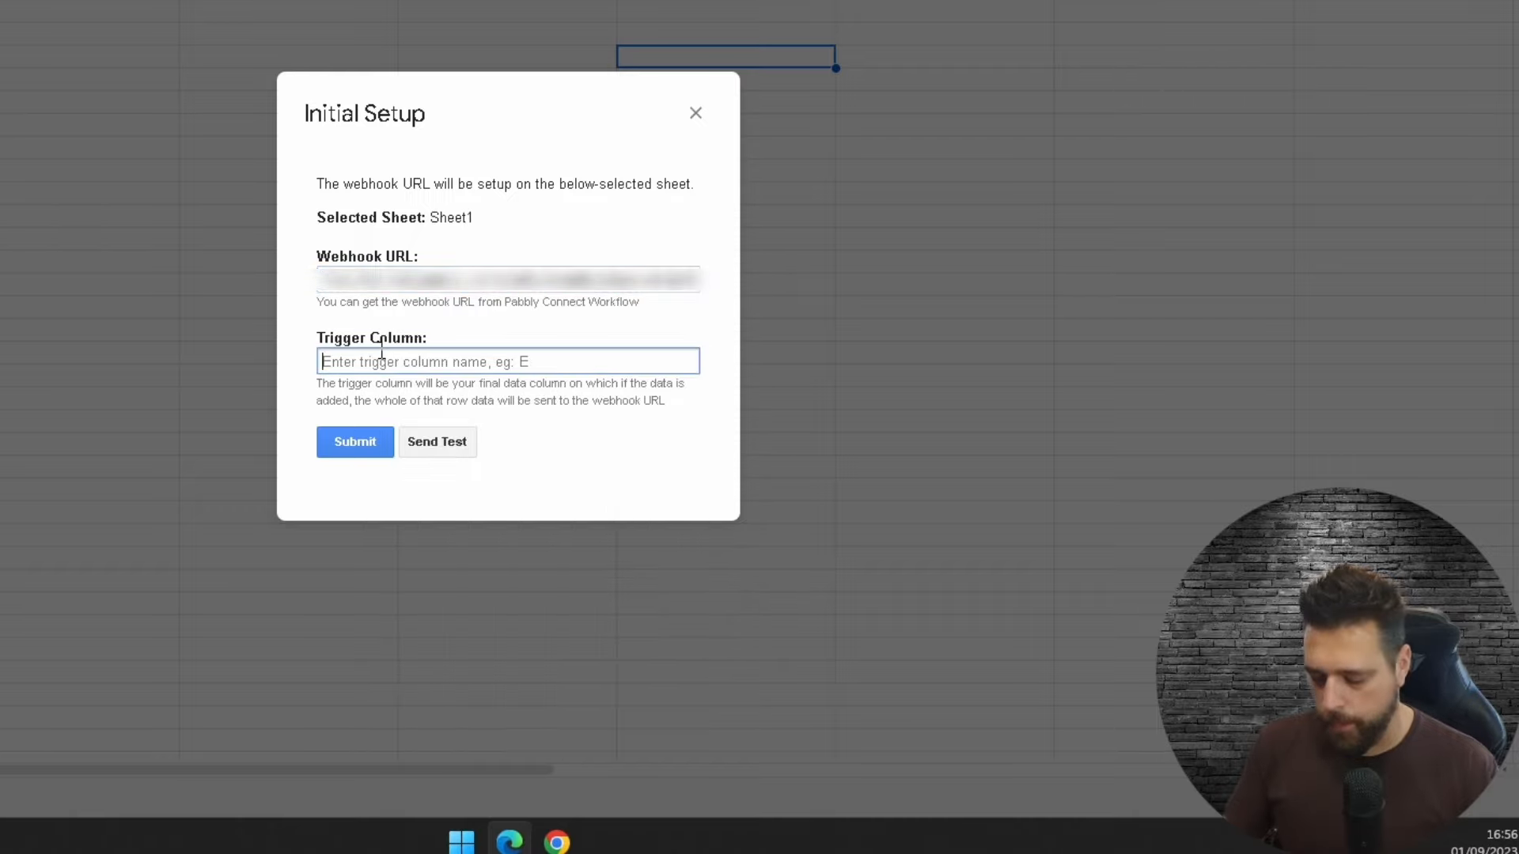
type("H")
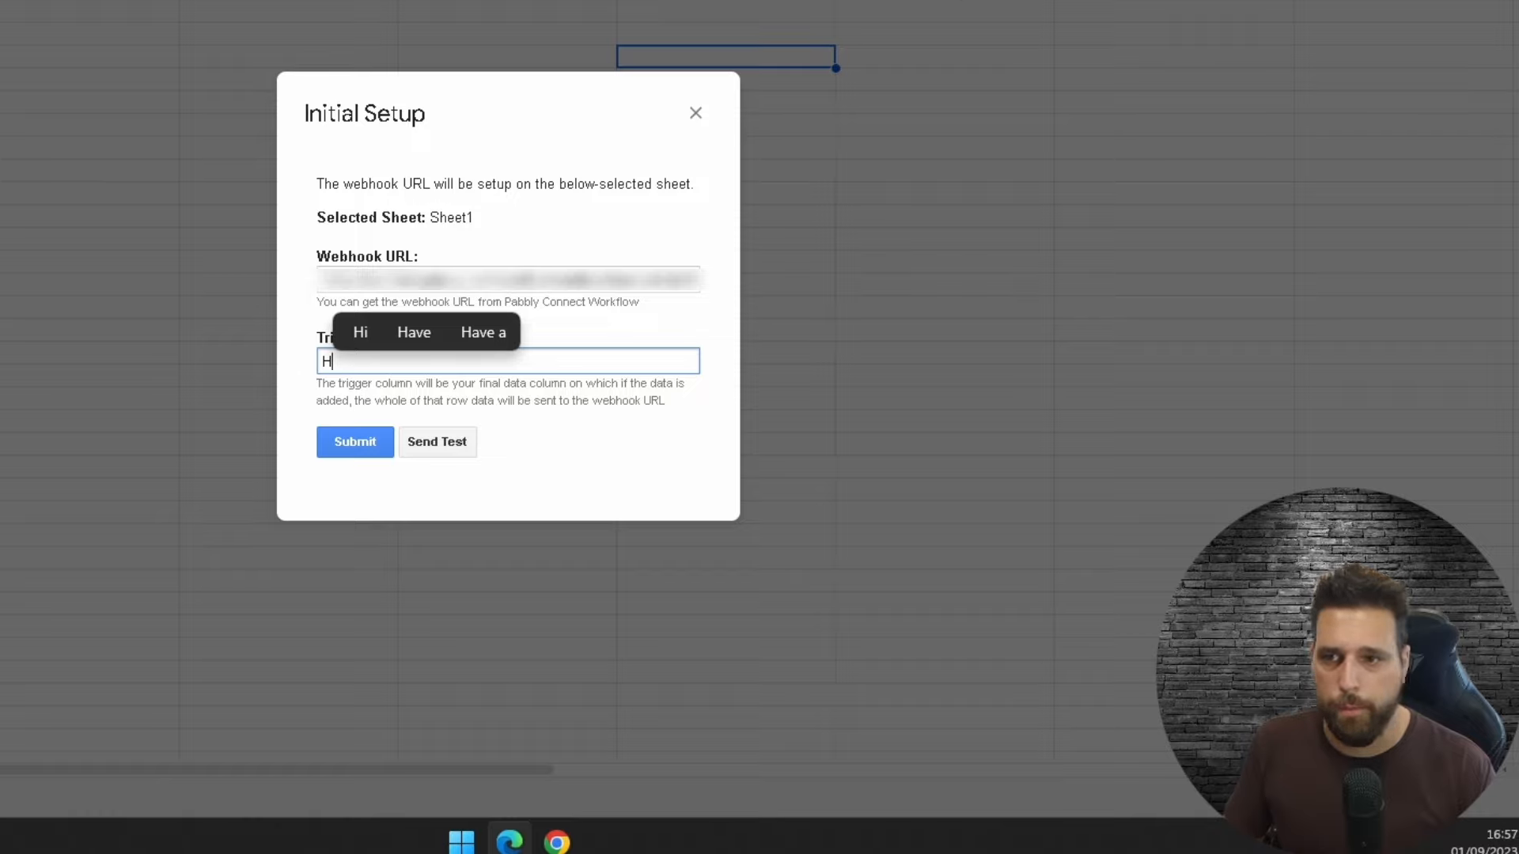
Step: Send a test row, confirm Pabbly captured it, then submit the webhook setup
left_click(457, 449)
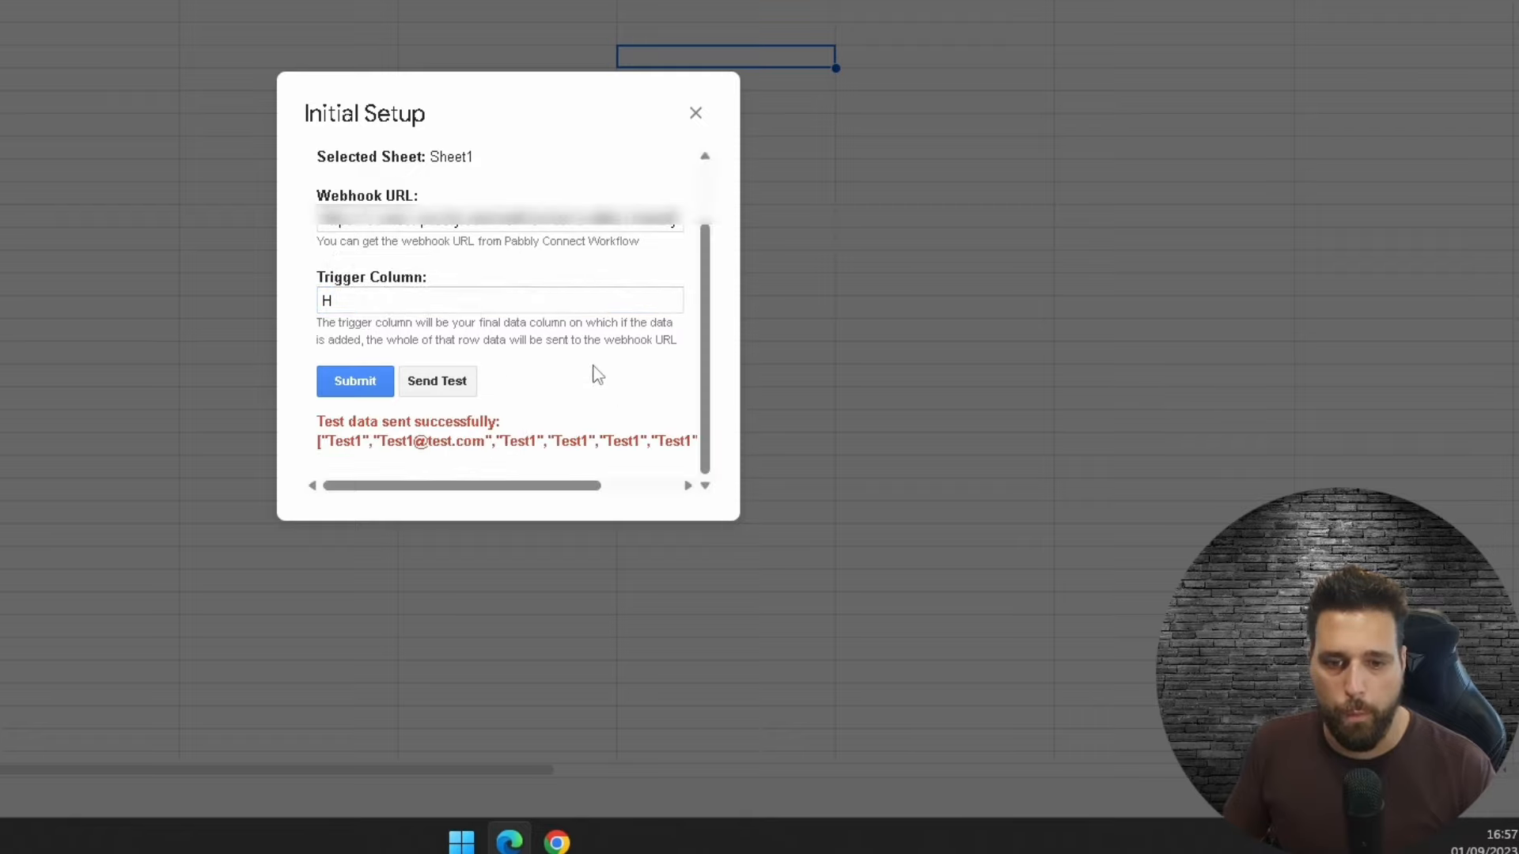
left_click_drag(311, 431, 175, 459)
left_click(334, 388)
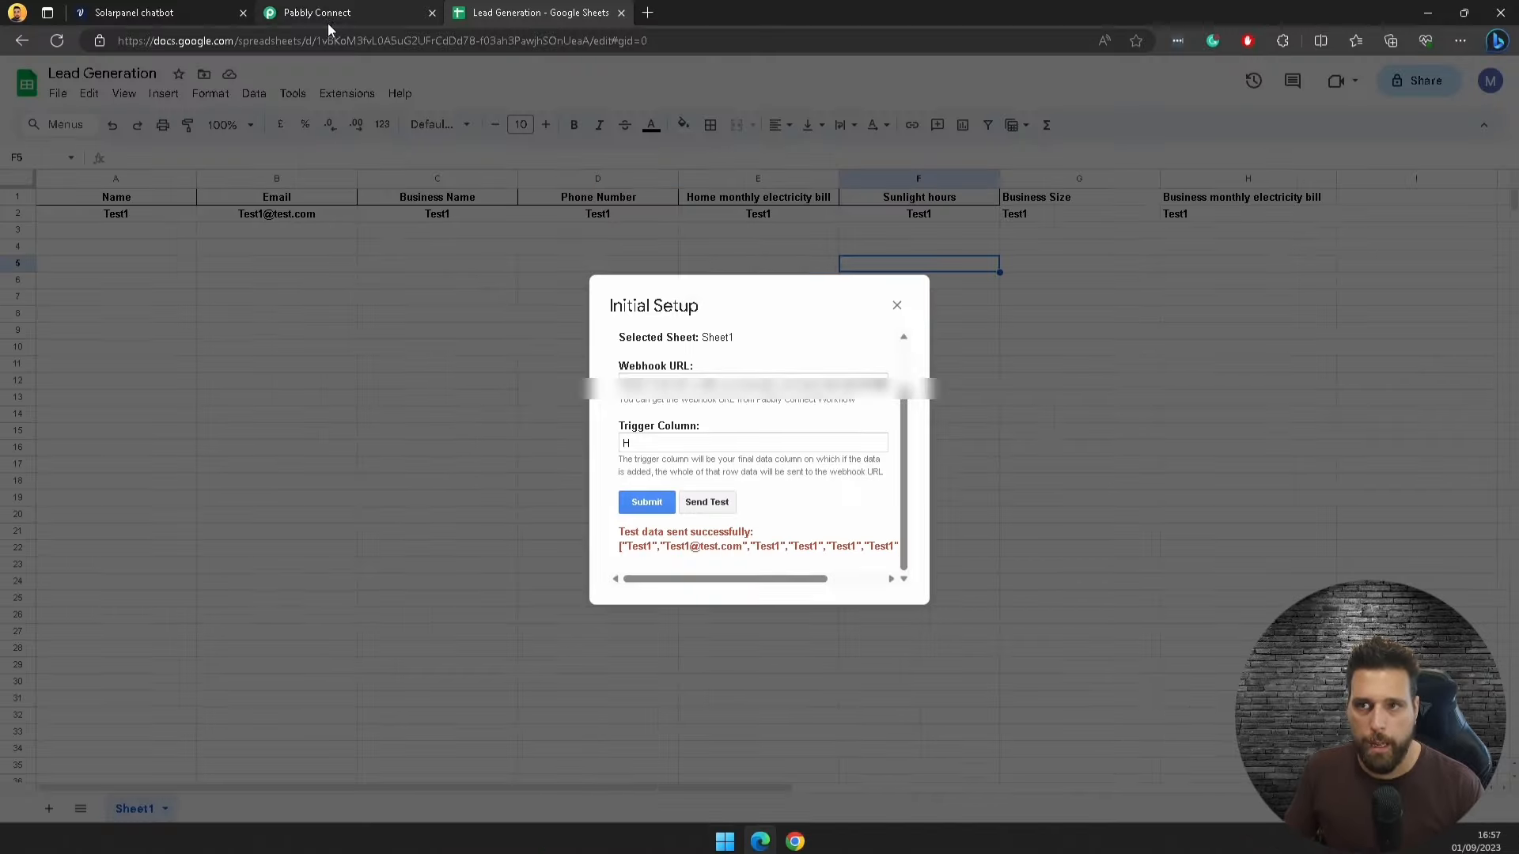
left_click(324, 14)
scroll(1201, 573, "down", 5)
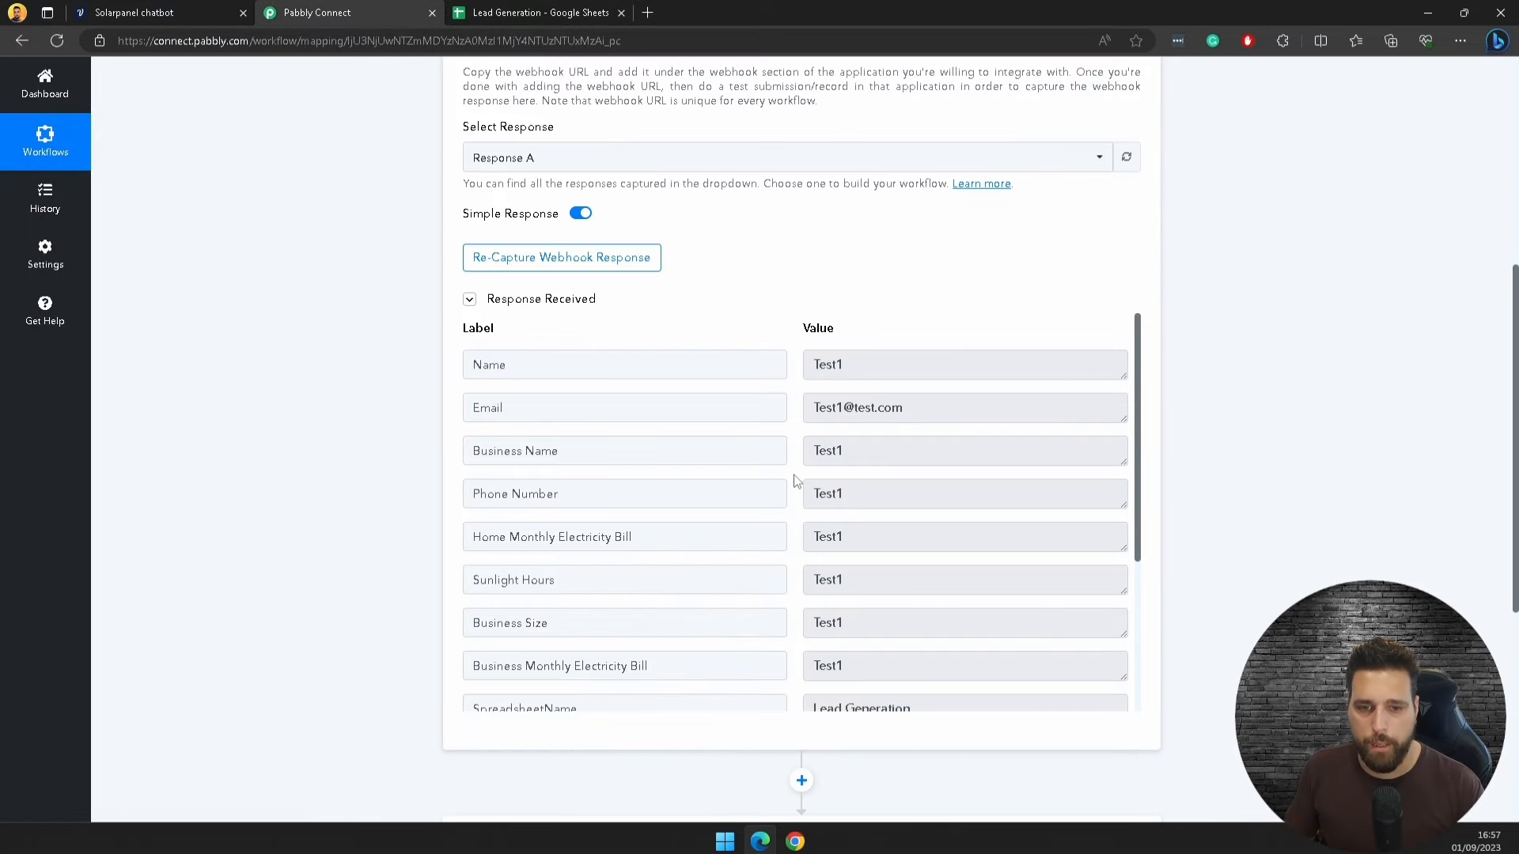
left_click(541, 13)
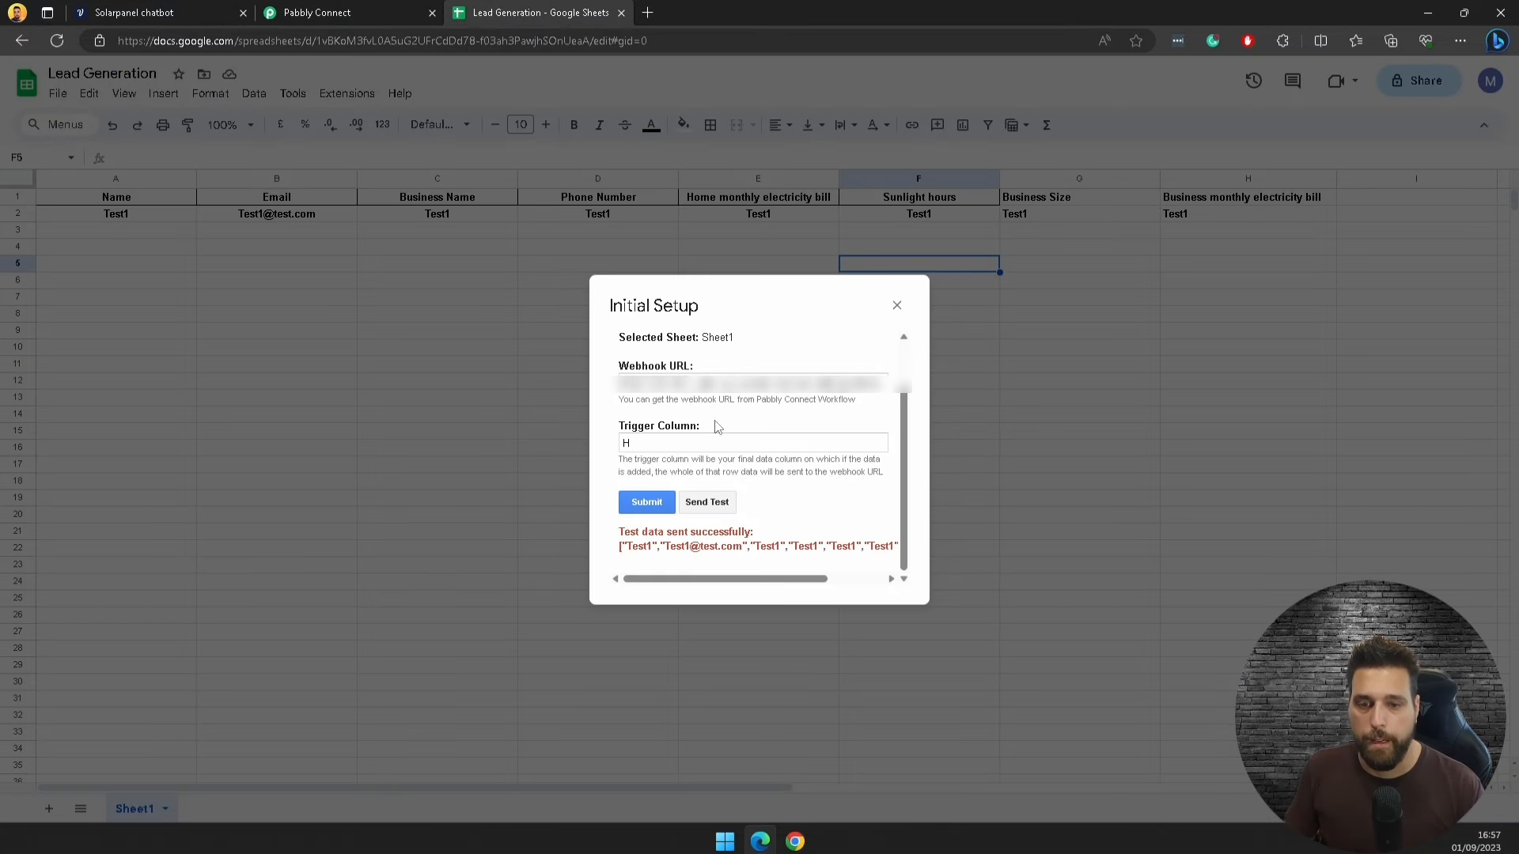
left_click(647, 501)
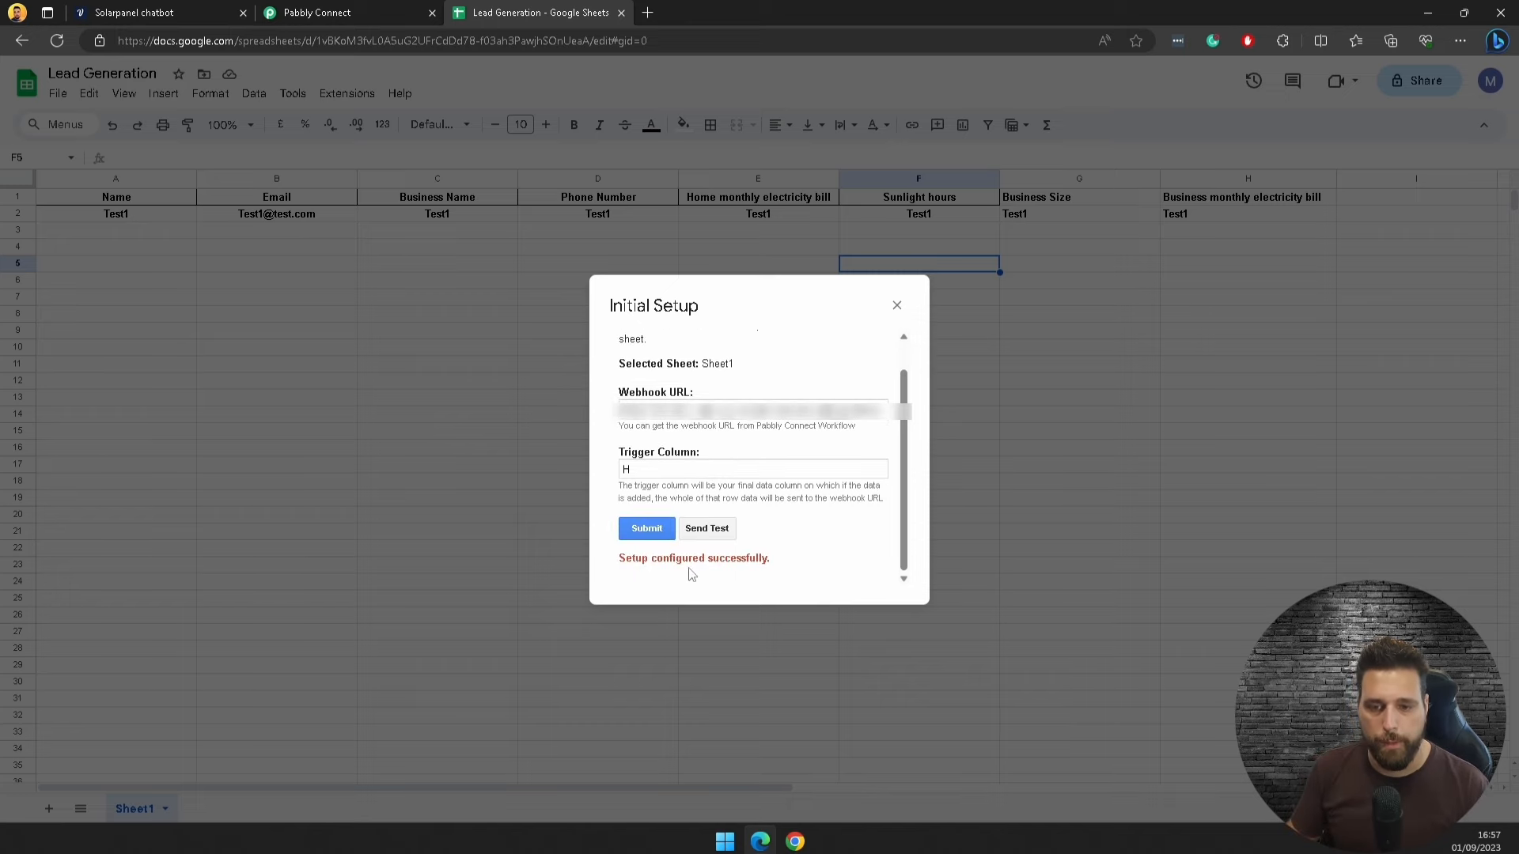
Step: Close the setup dialog and turn on Send On Event for the Pabbly webhook add-on
left_click(897, 305)
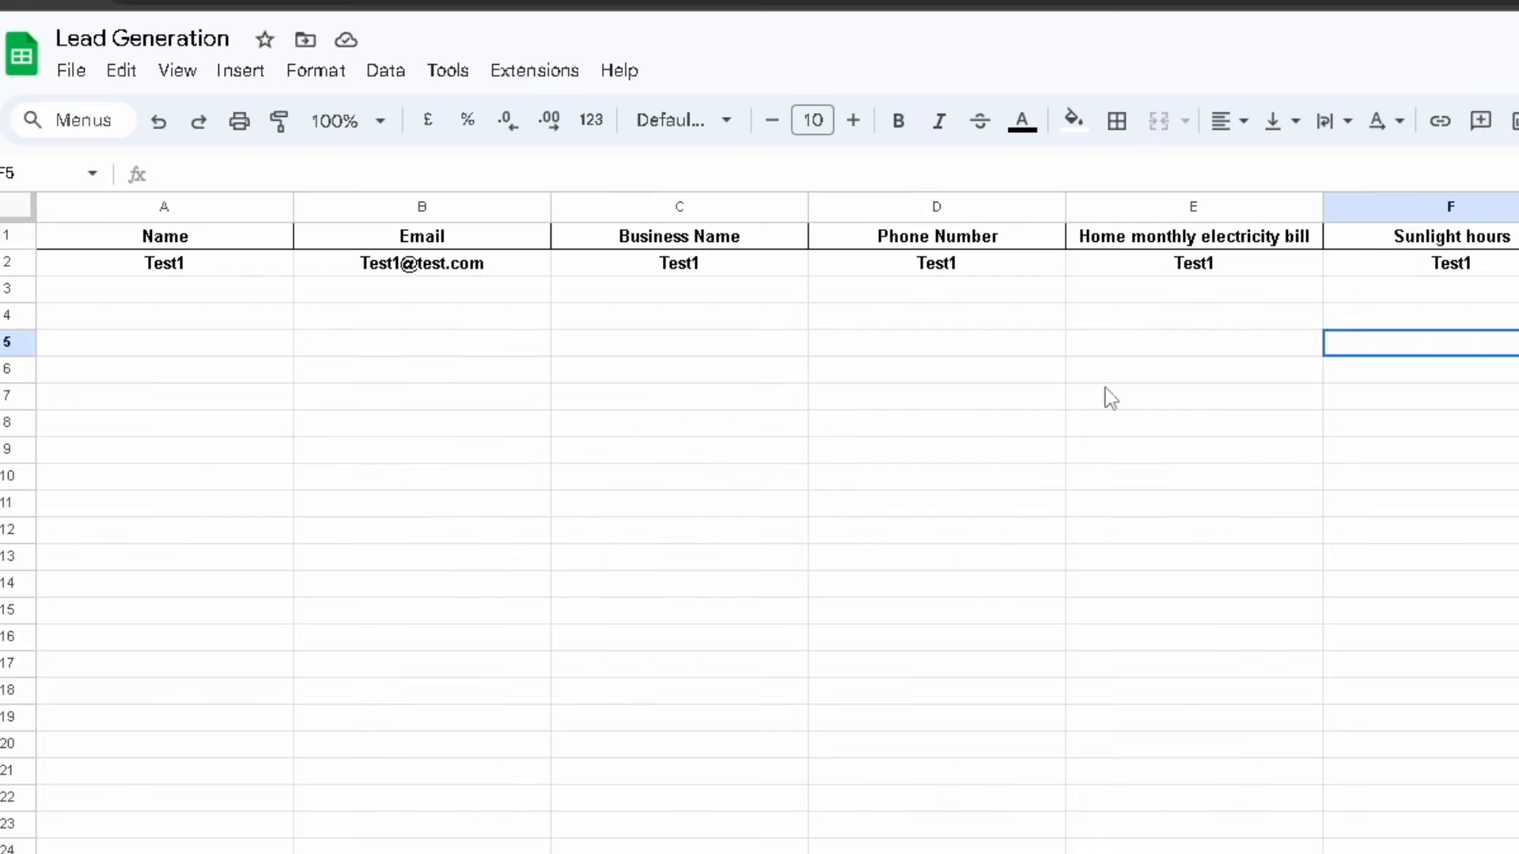
left_click(495, 71)
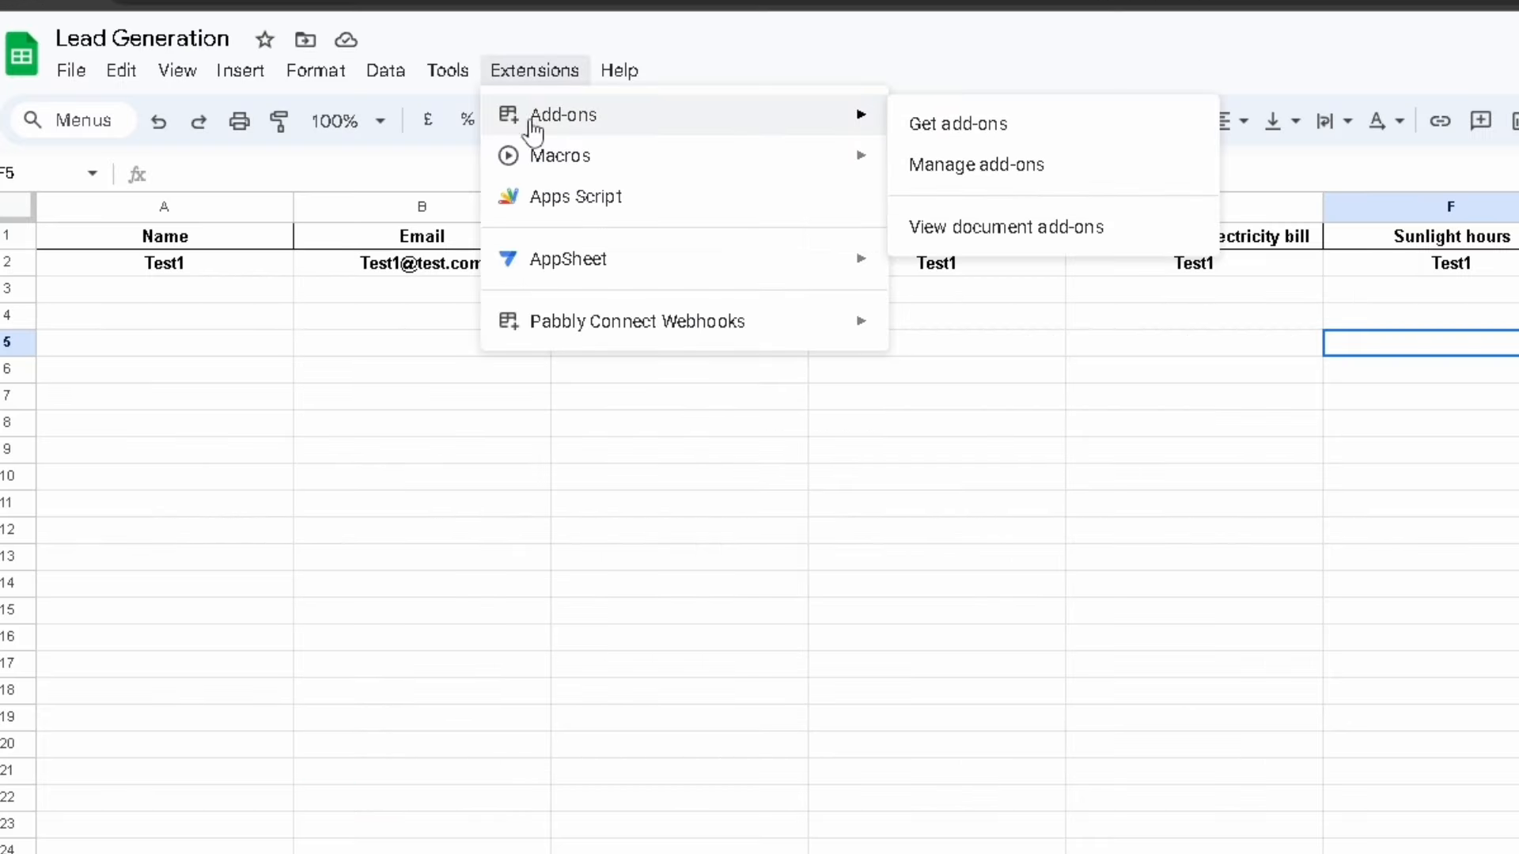
mouse_move(578, 334)
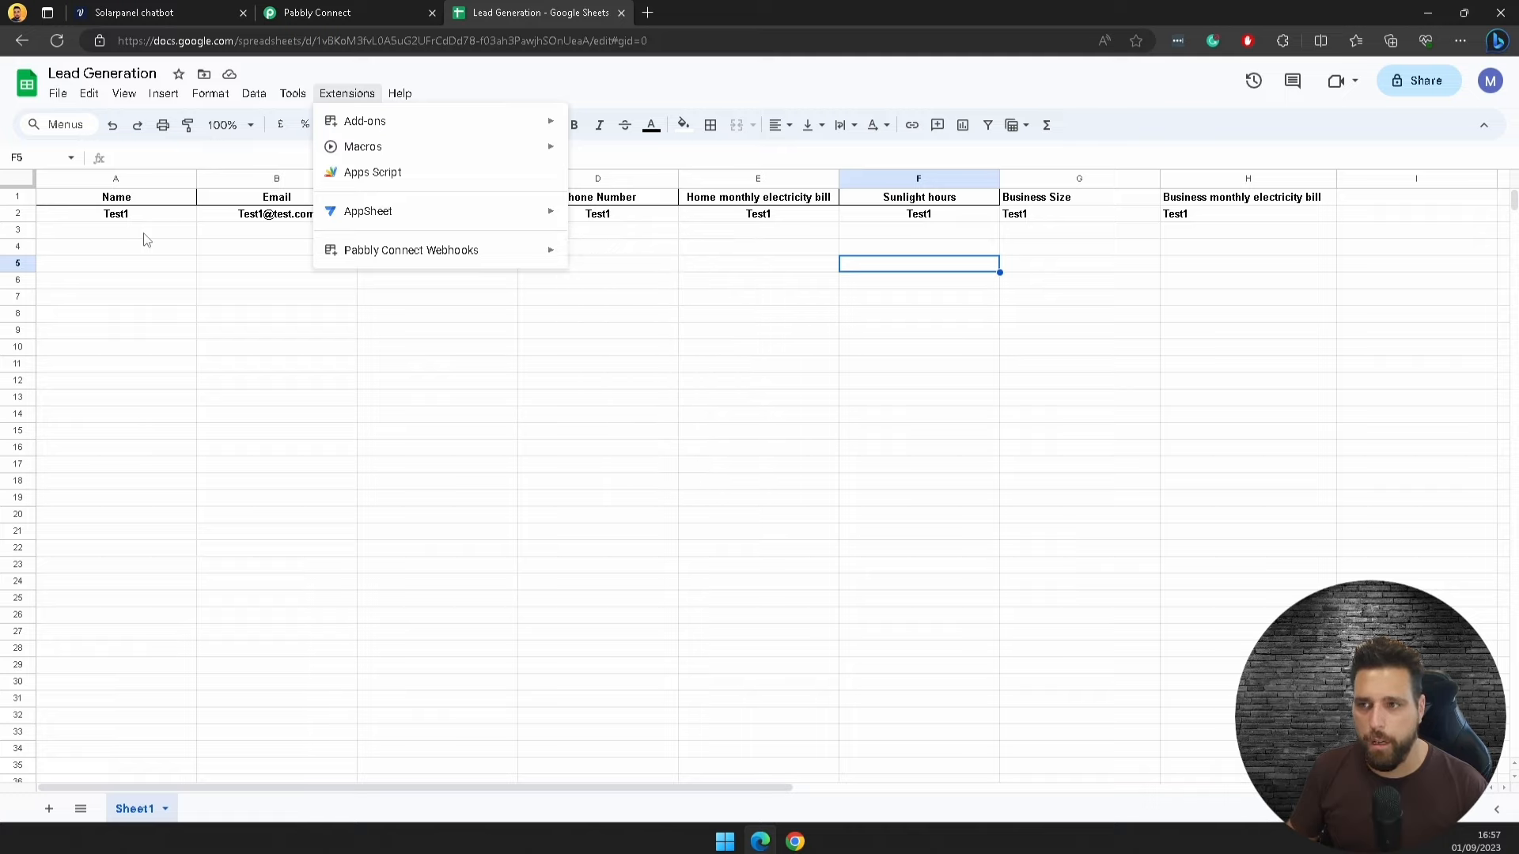
left_click(146, 233)
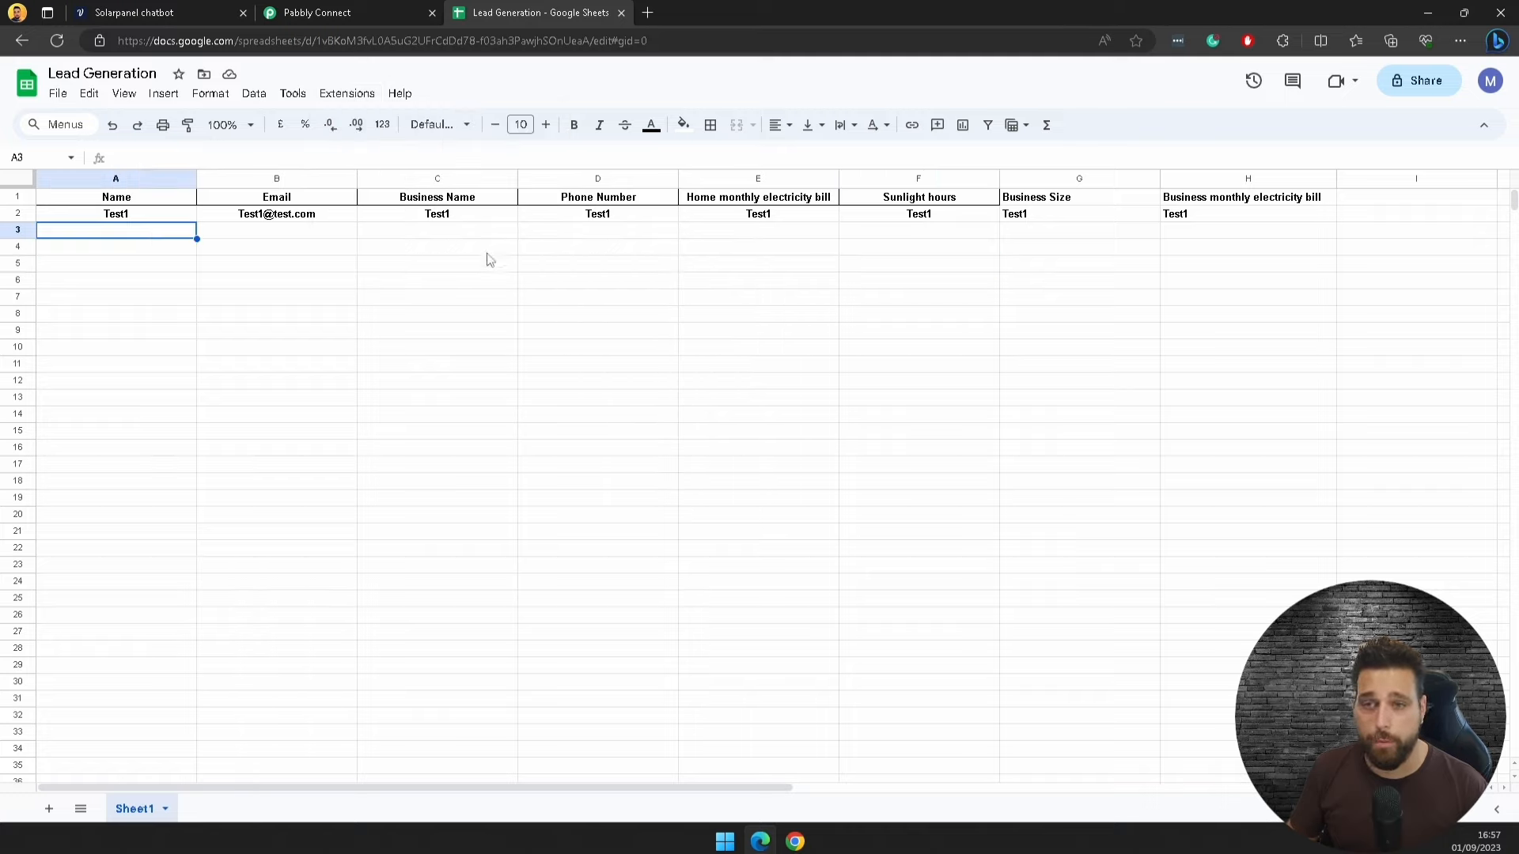
left_click(360, 94)
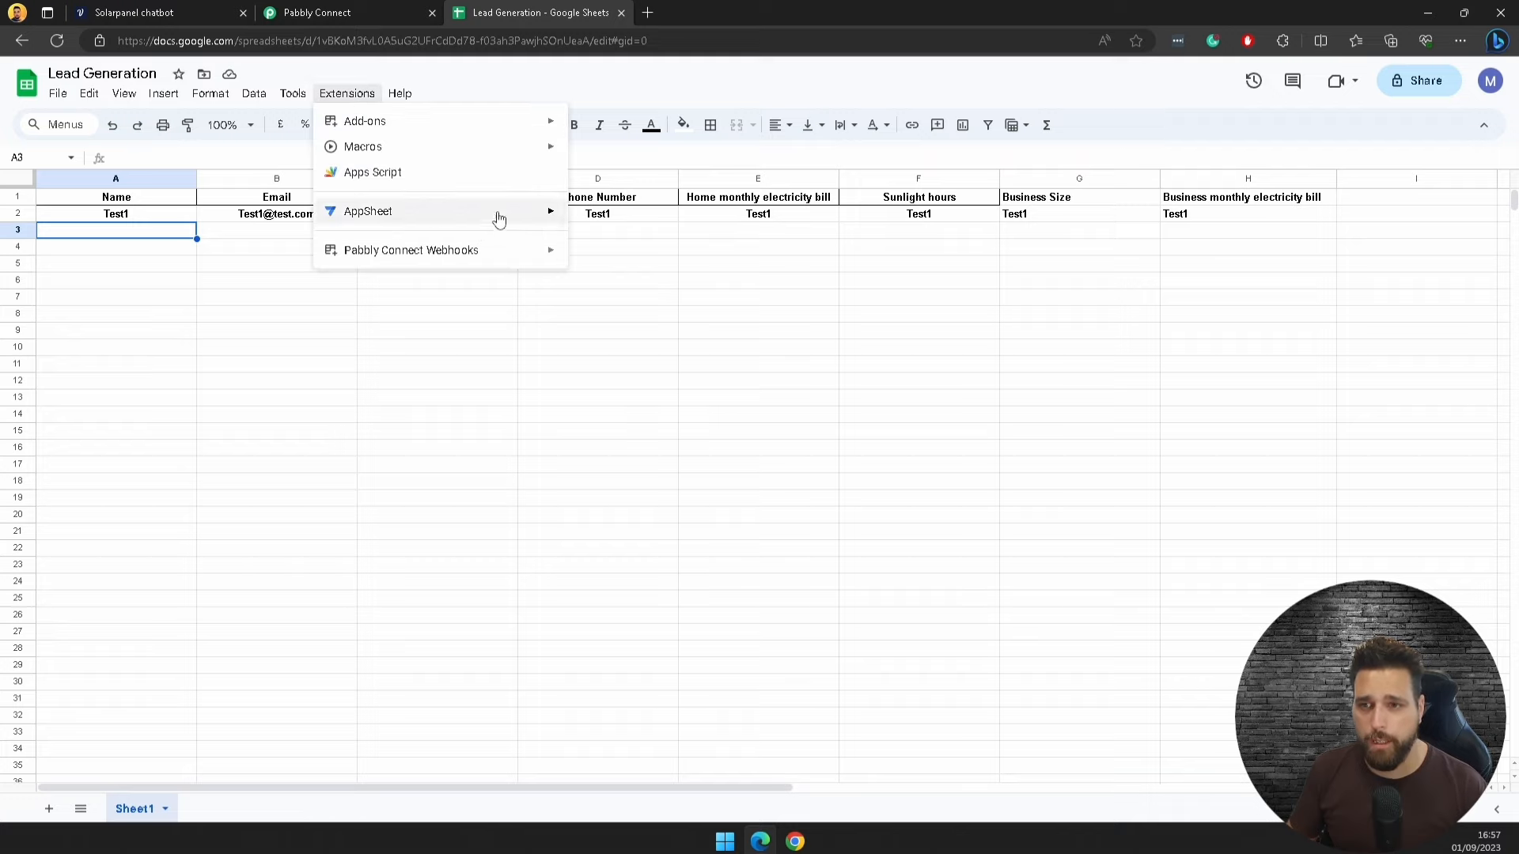
mouse_move(546, 250)
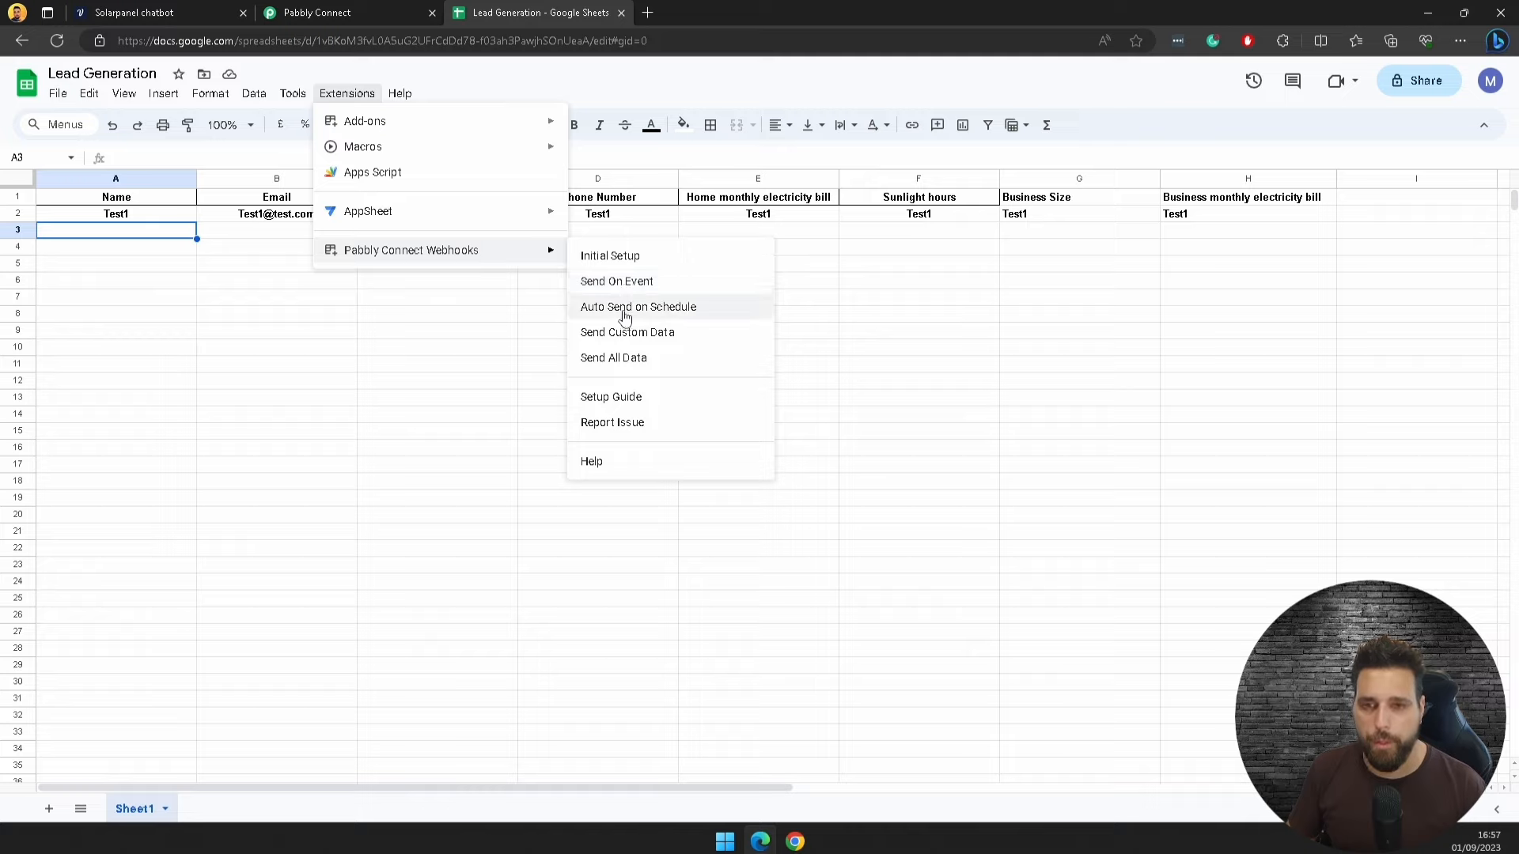
left_click(625, 283)
Step: Verify Send On Event is enabled, then go back to the Pabbly Connect workflow
left_click(346, 93)
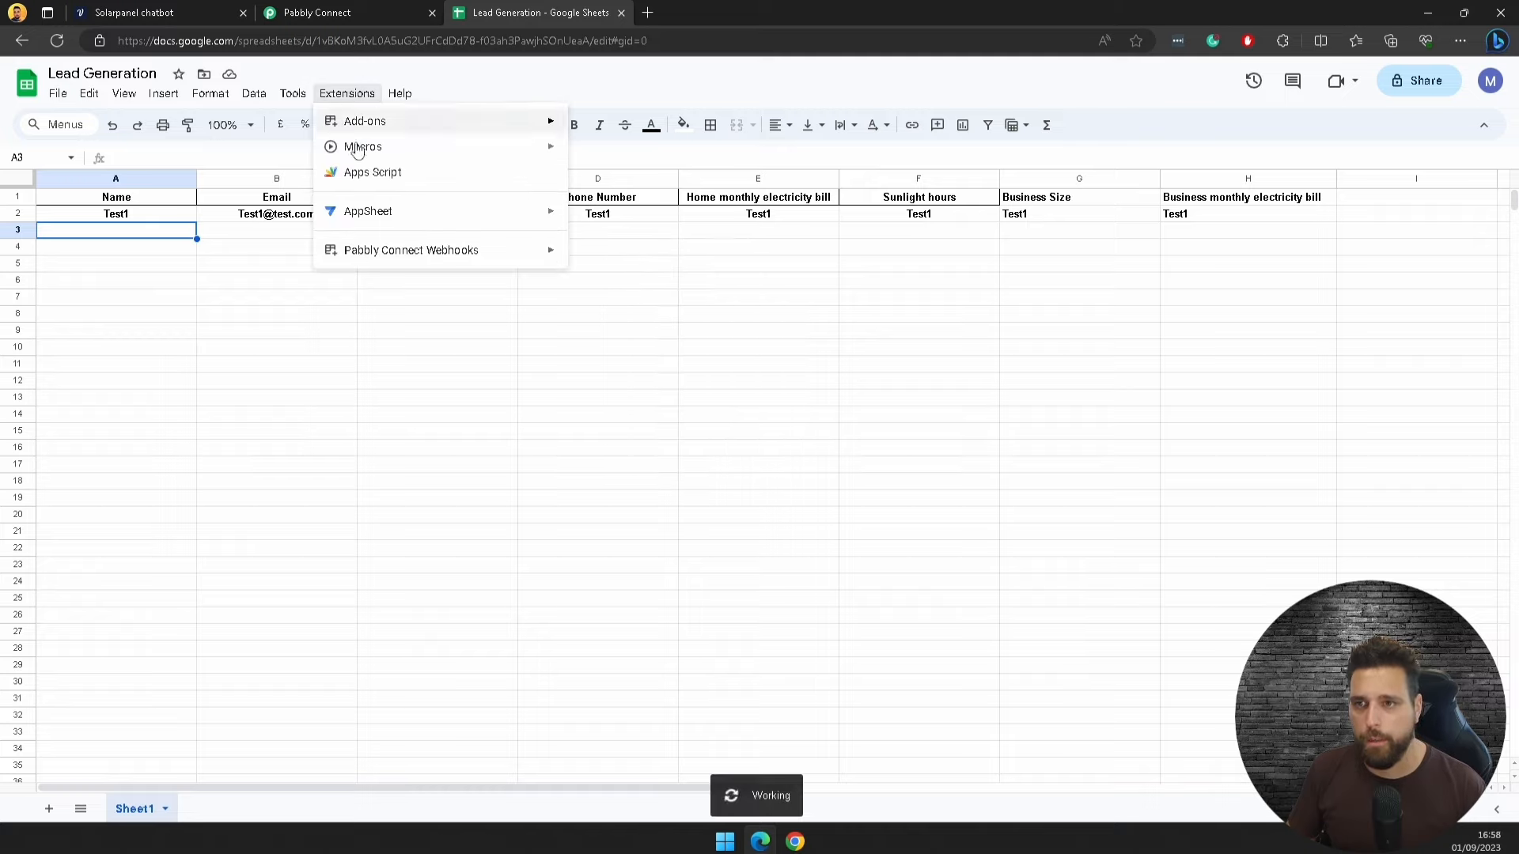
mouse_move(509, 255)
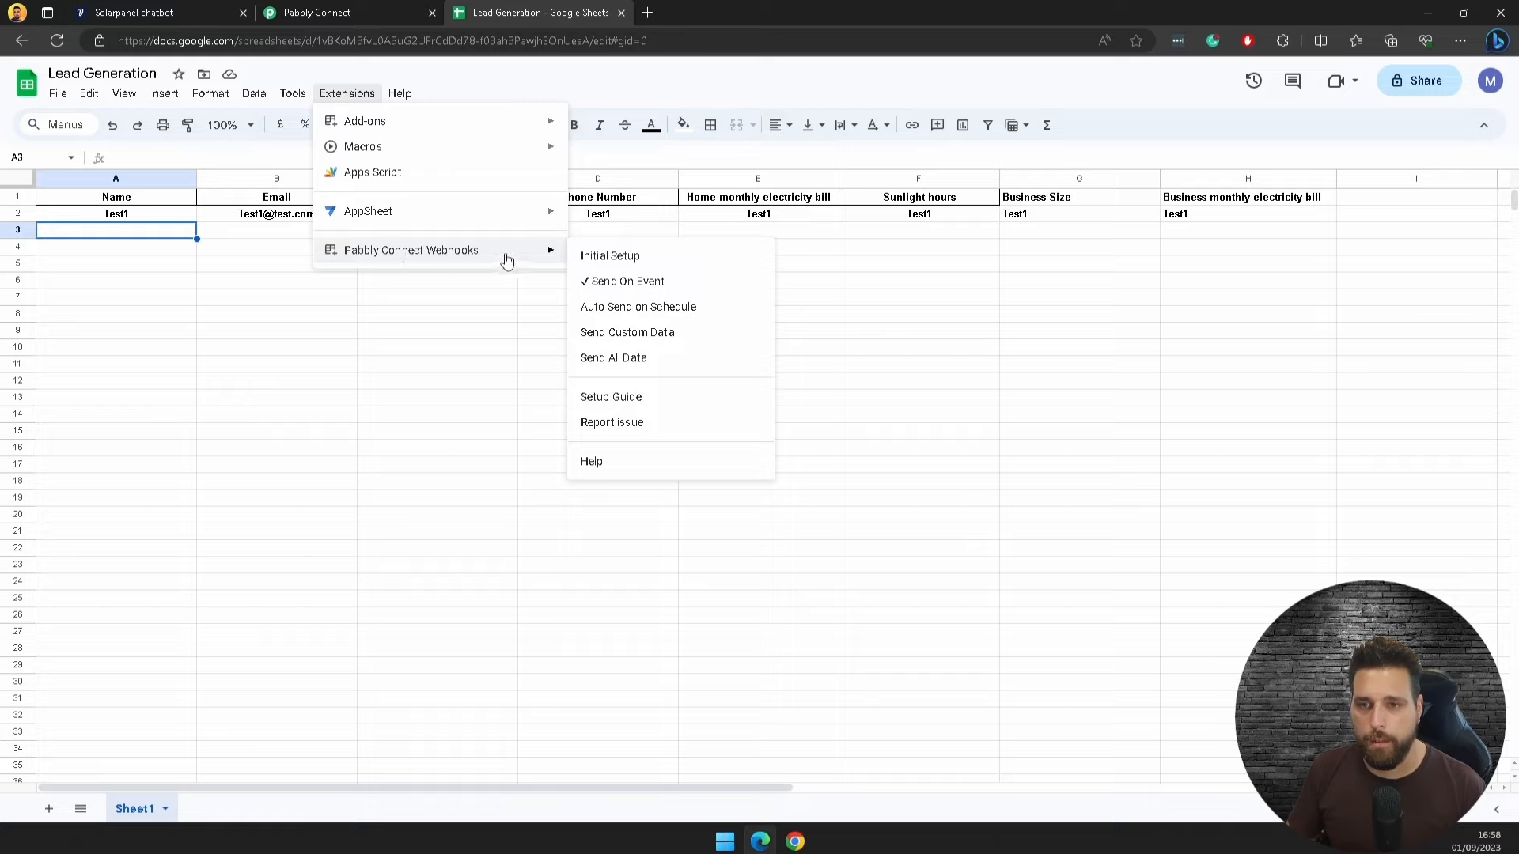
left_click(655, 309)
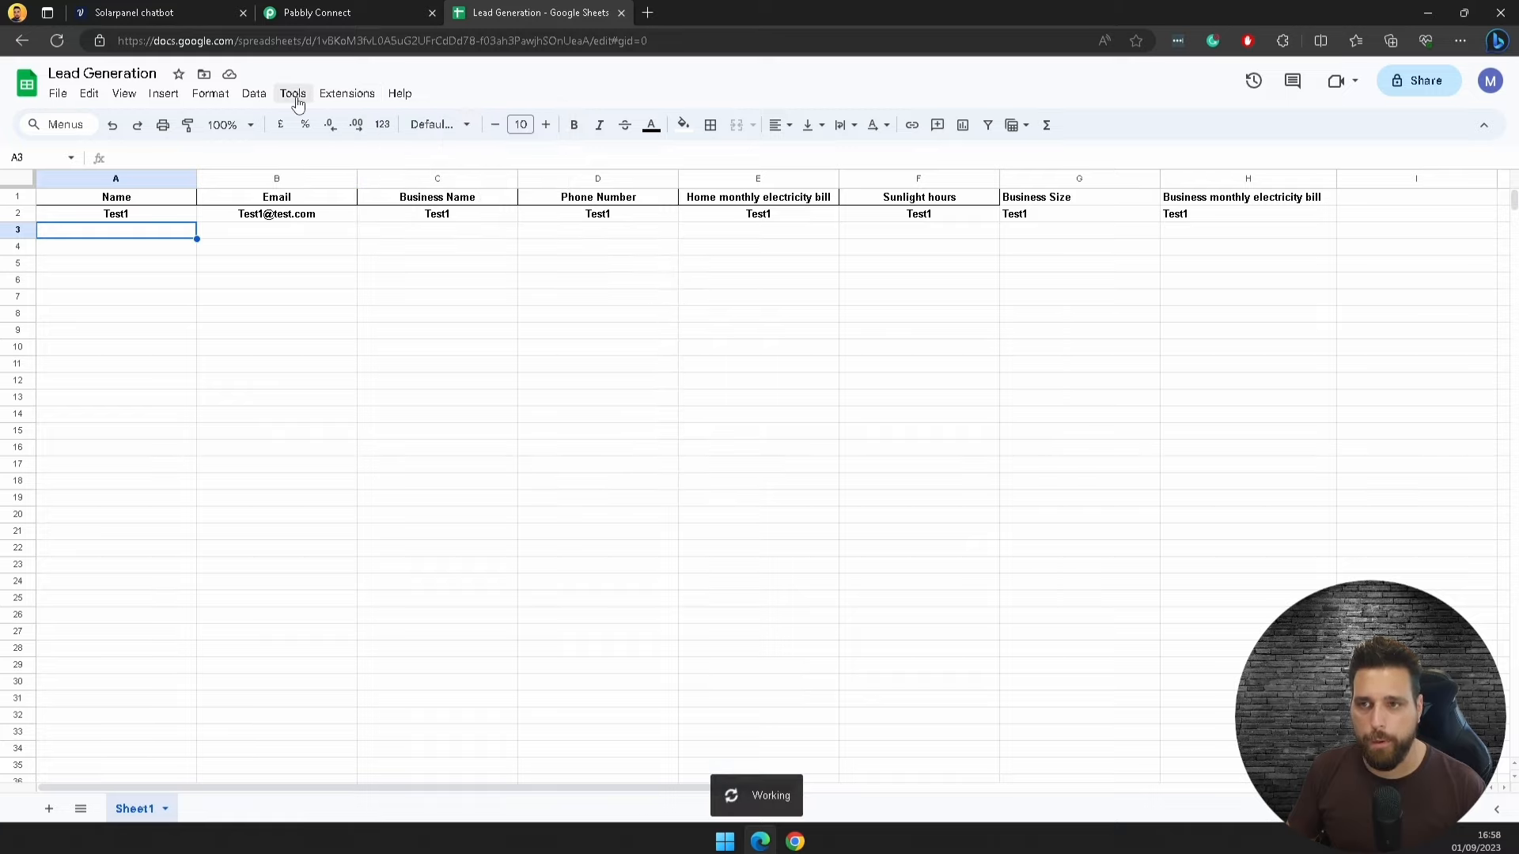
left_click(346, 93)
left_click(934, 332)
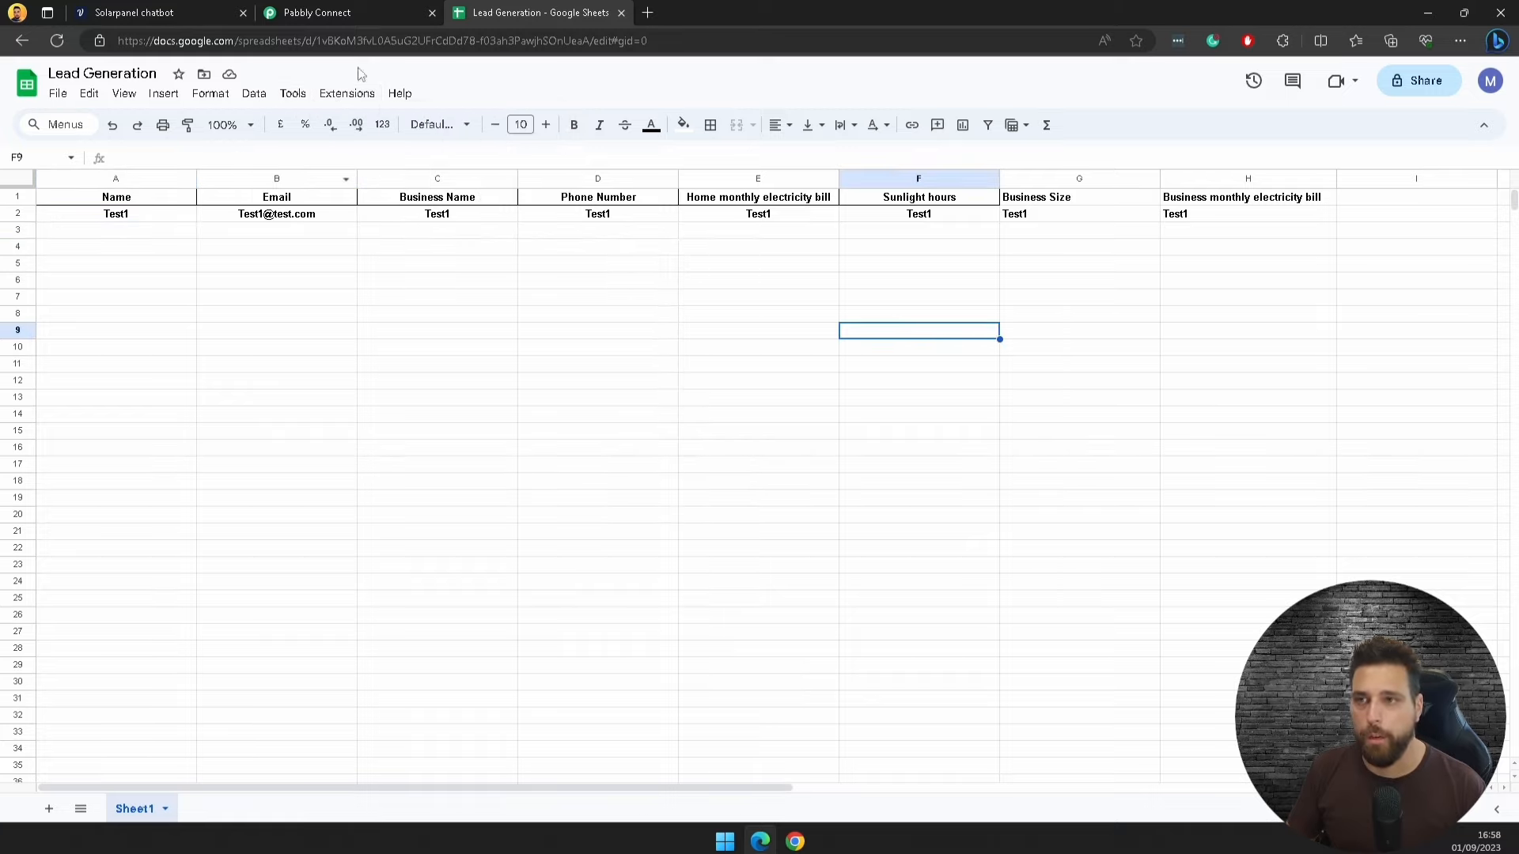
left_click(341, 11)
Step: Make the second step a HubSpot CRM action with the Create a Contact event
scroll(1318, 364, "down", 6)
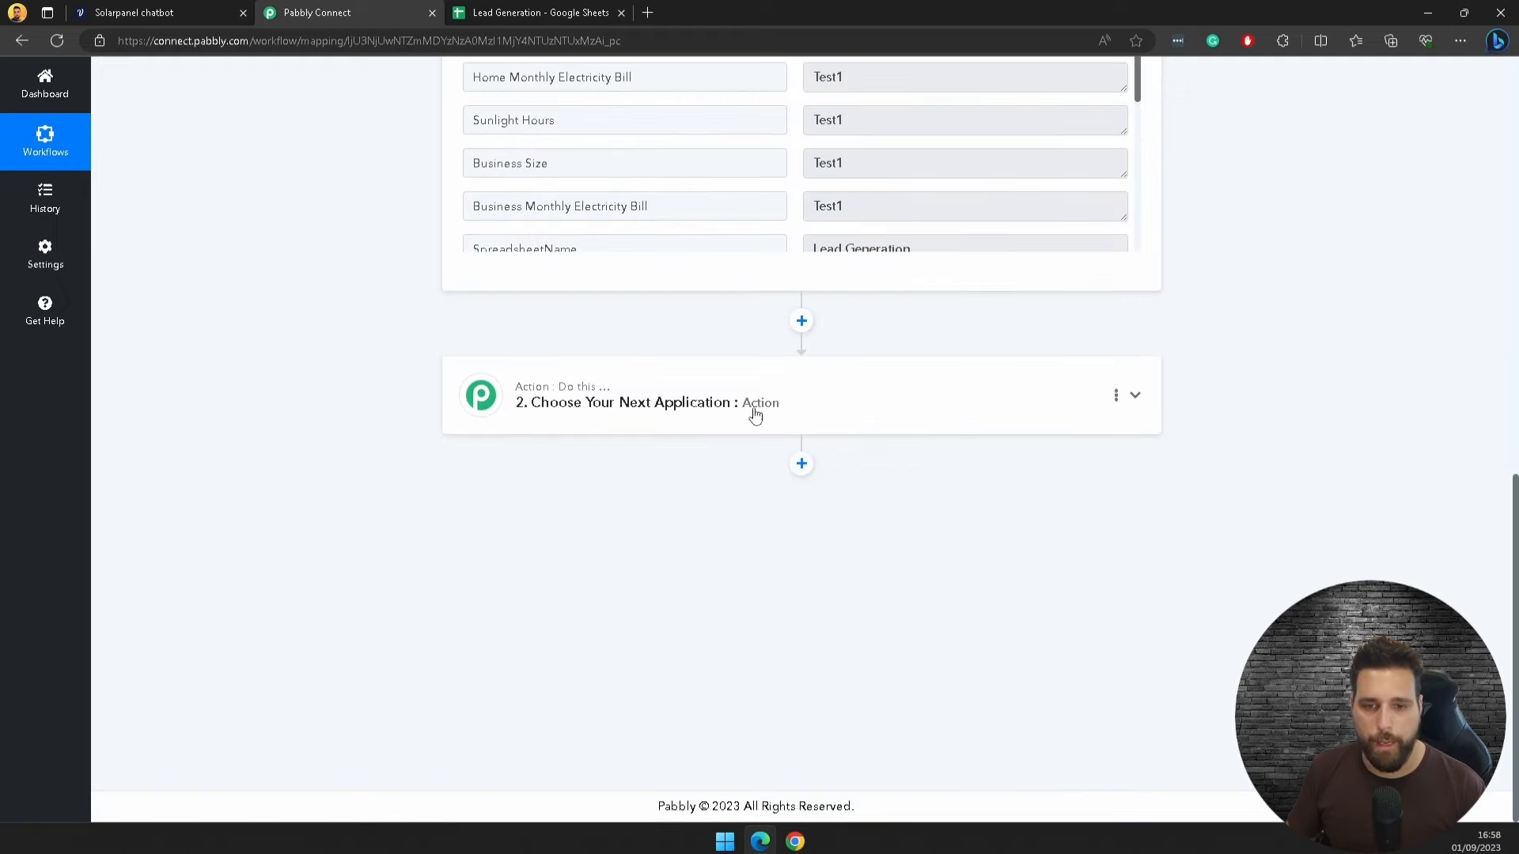
left_click(662, 405)
left_click(628, 485)
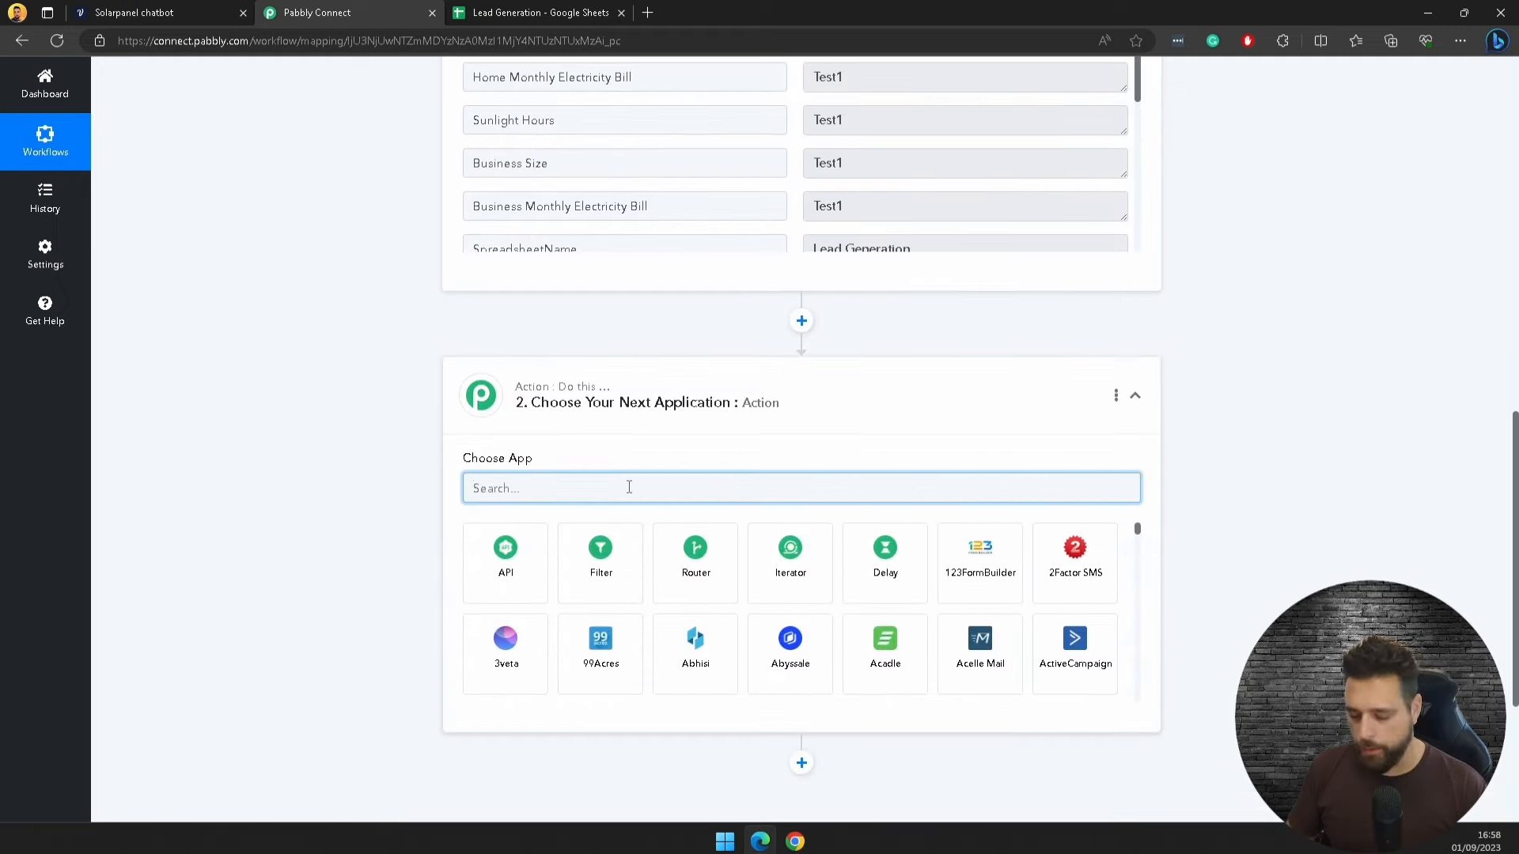
type("crm")
left_click(508, 656)
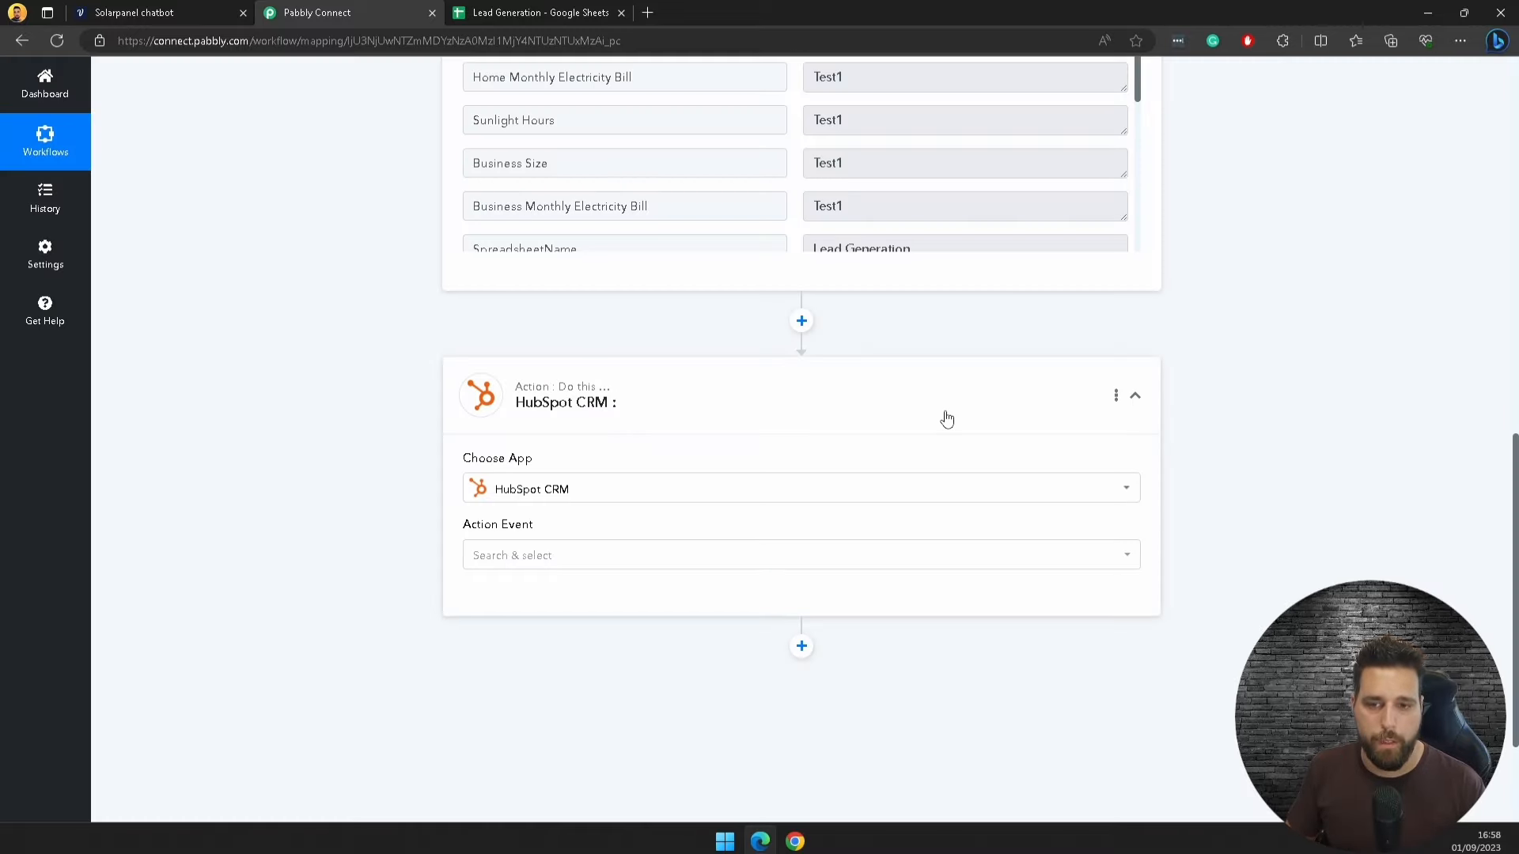
scroll(1236, 428, "down", 2)
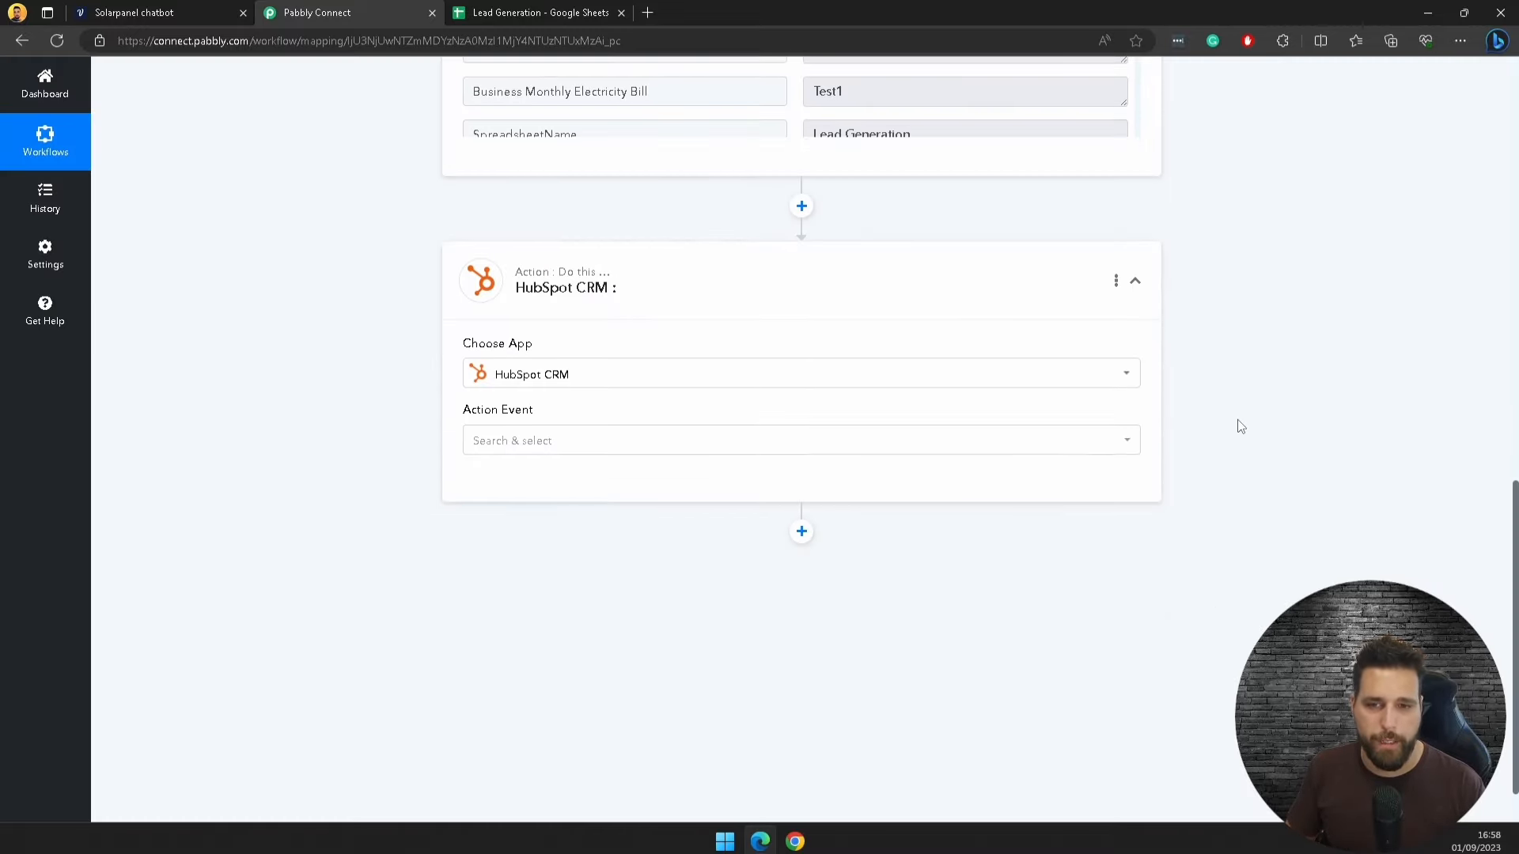
left_click(966, 443)
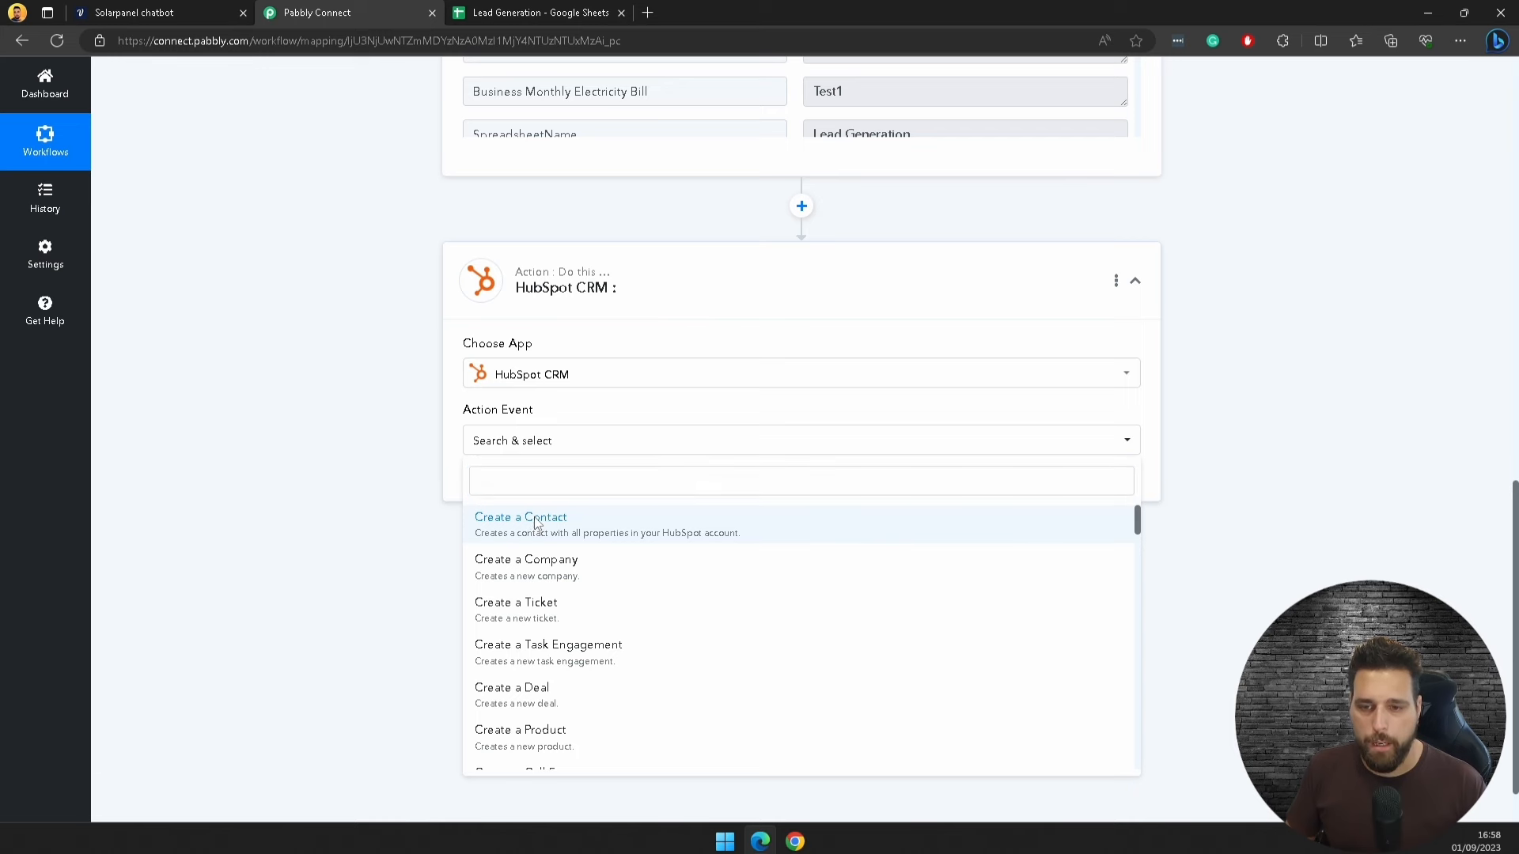
left_click(536, 524)
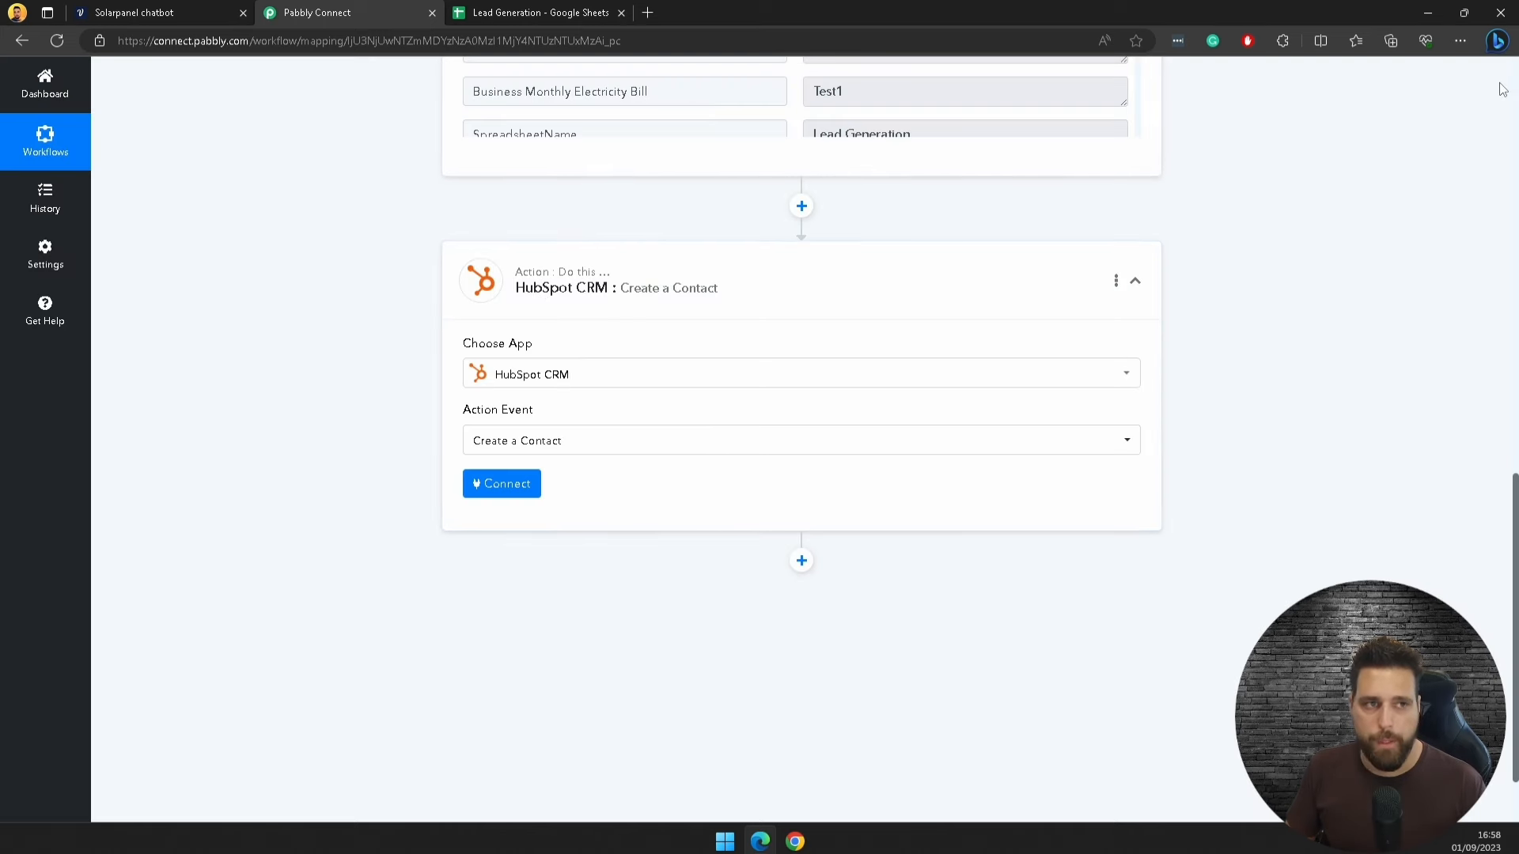
Step: Run a web search for 'hubspot' in a new browser tab
left_click(647, 13)
type("hubspot")
key("Return")
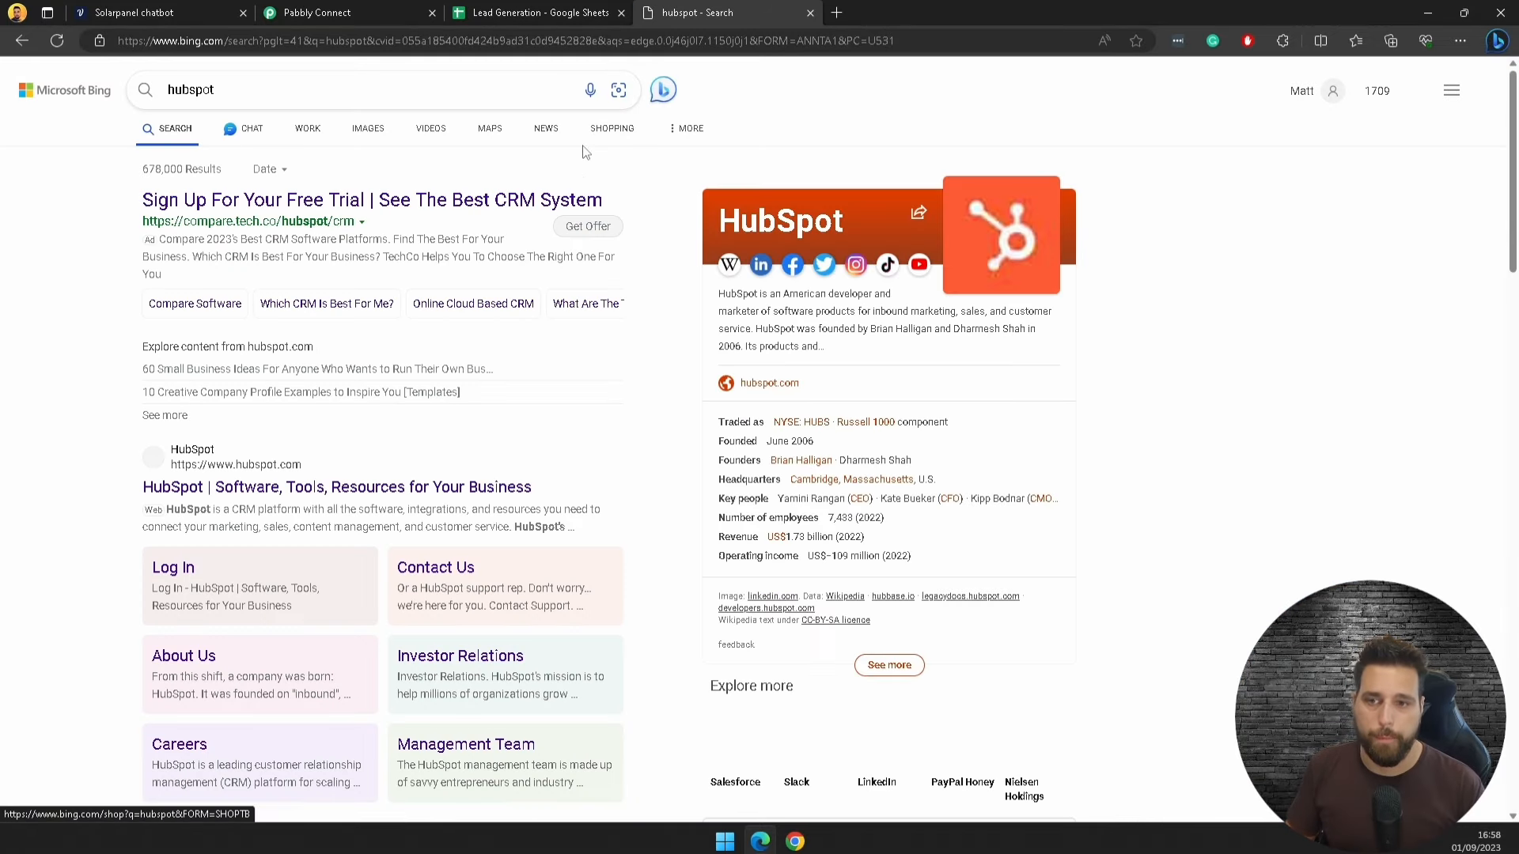
Step: Visit hubspot.com, dismiss its cookie banner, close both tabs and return to Pabbly Connect
left_click(1012, 294)
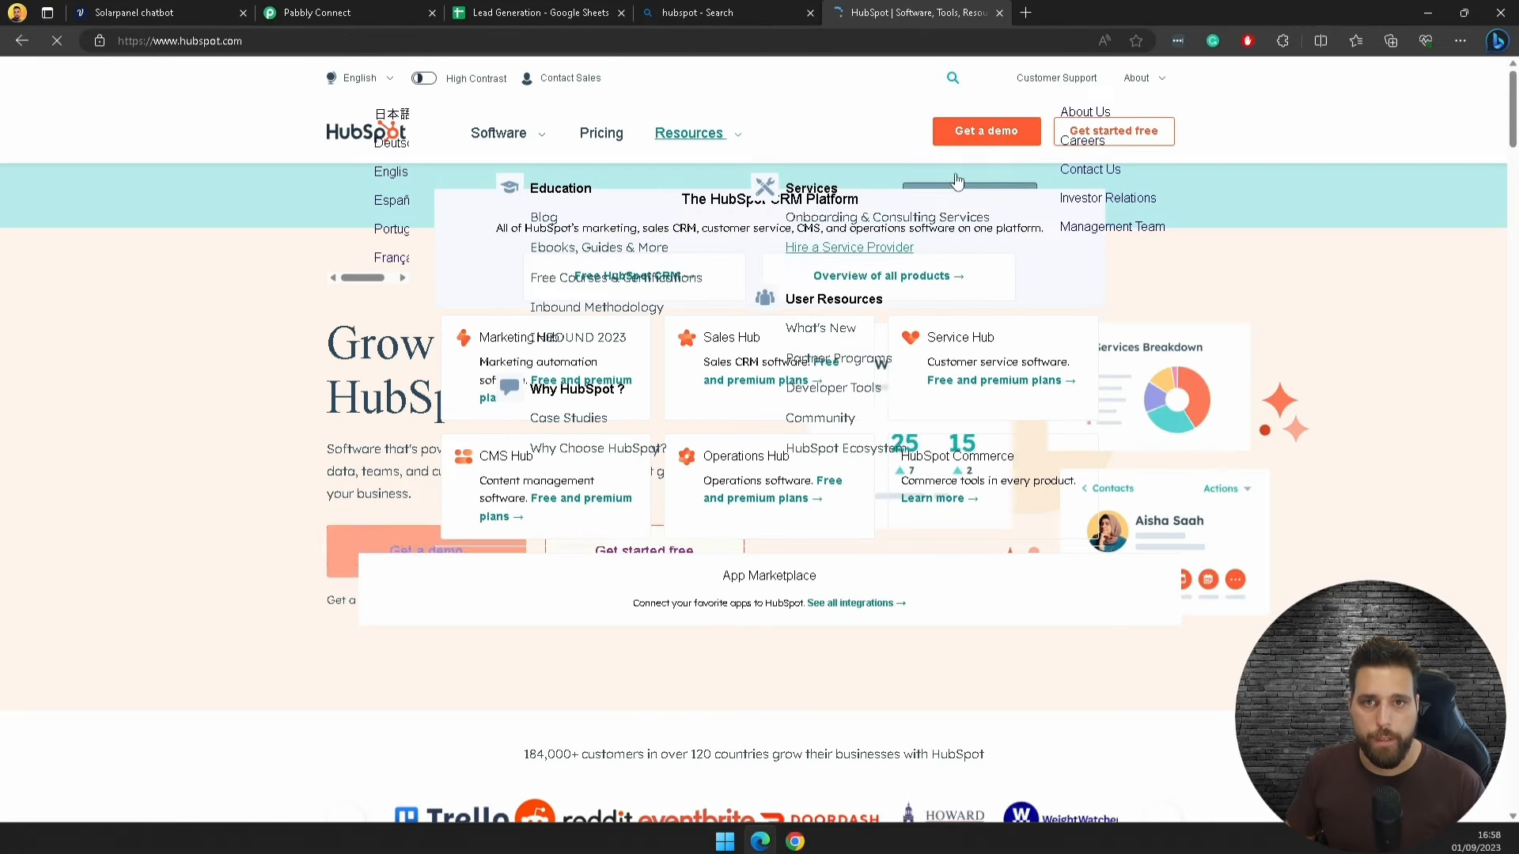
left_click(1493, 78)
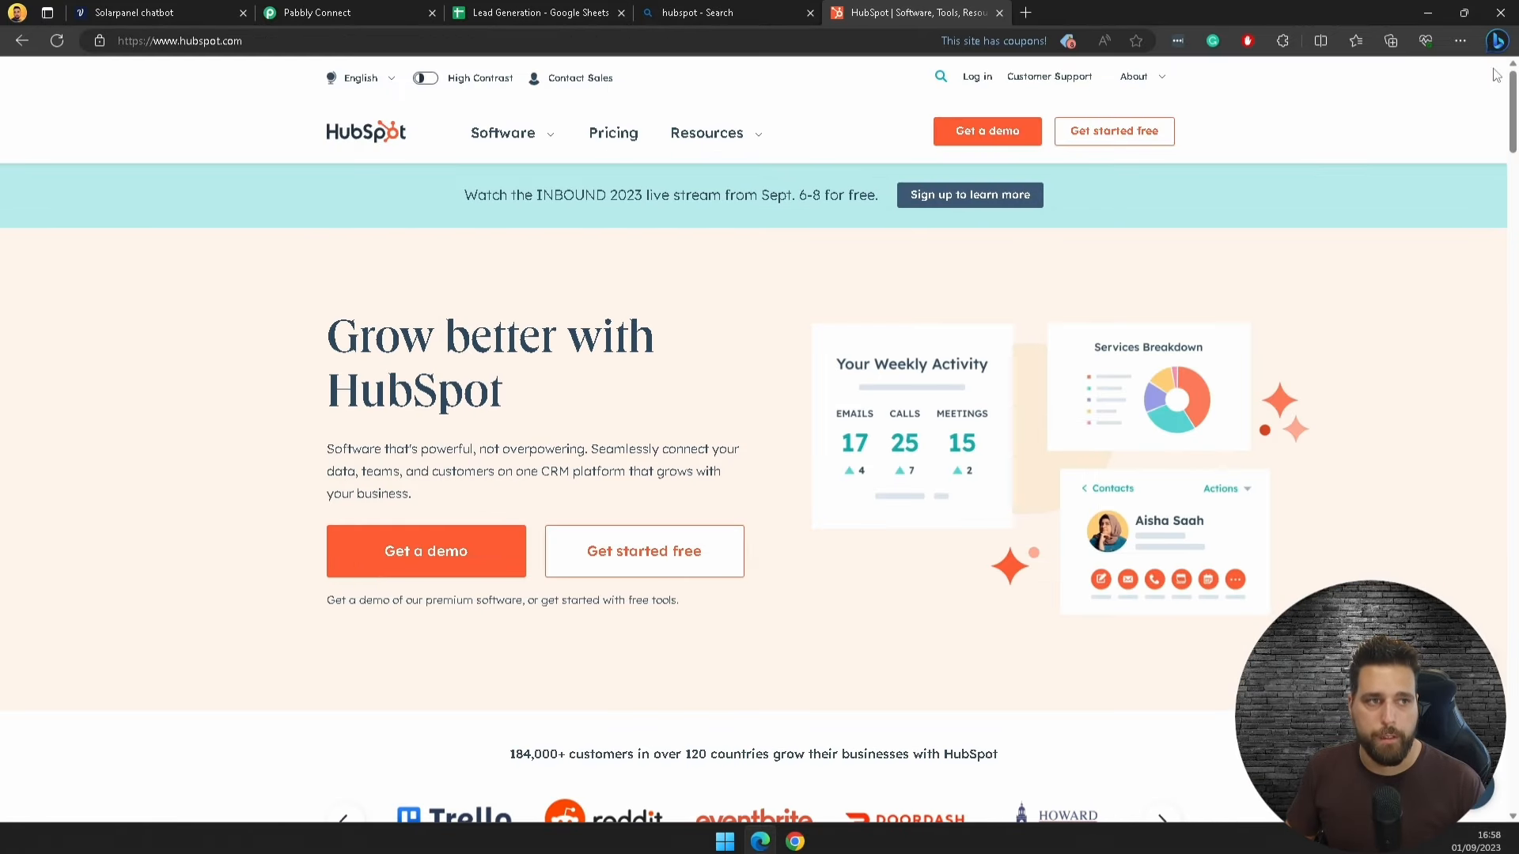
left_click(810, 12)
left_click(810, 13)
left_click(343, 10)
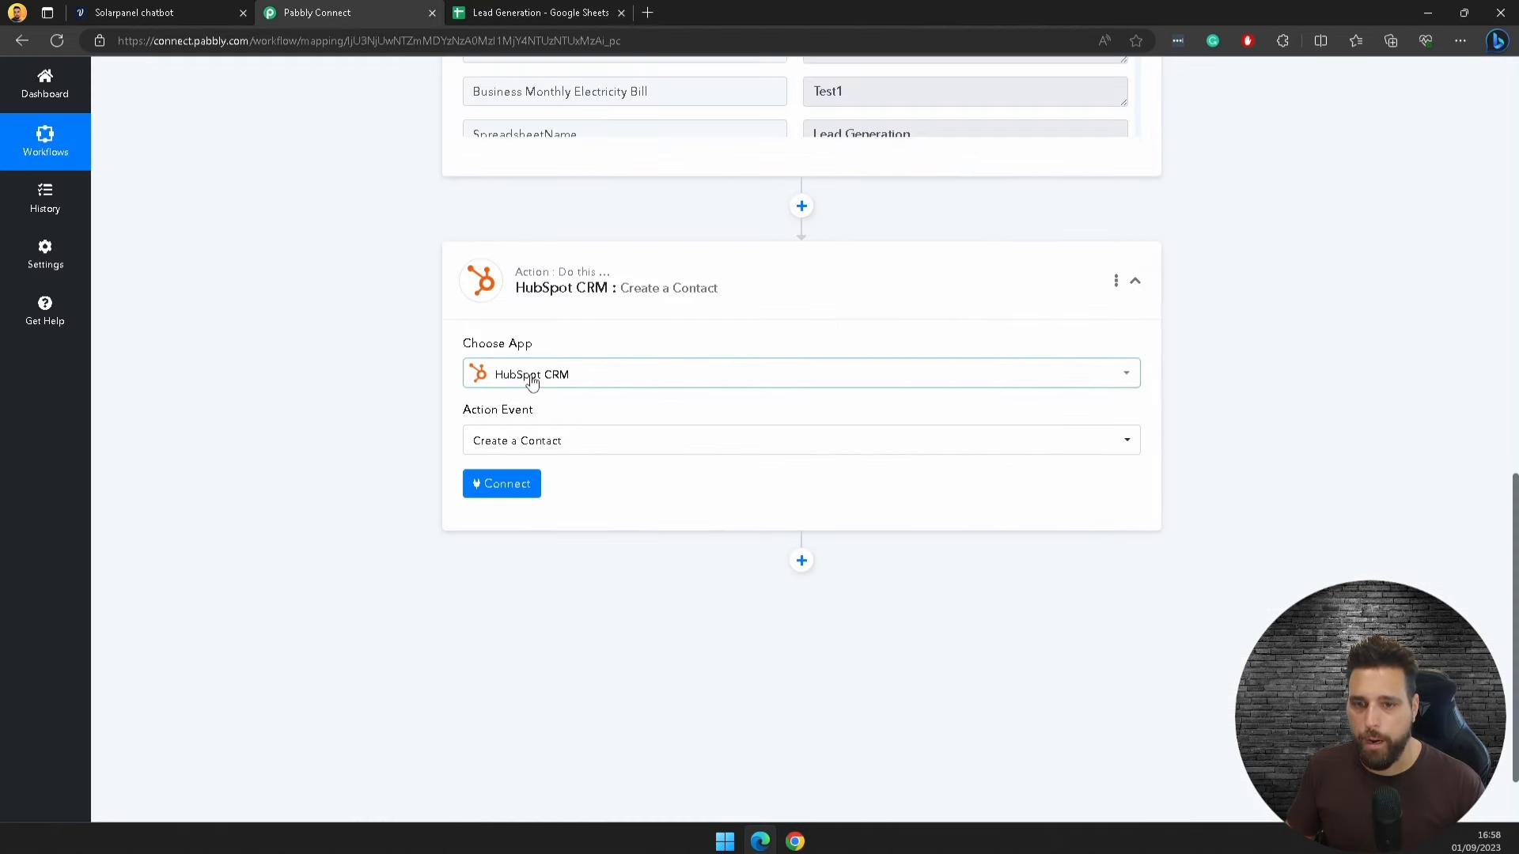
Step: Connect the HubSpot CRM action using the existing HubSpot connection
left_click(486, 492)
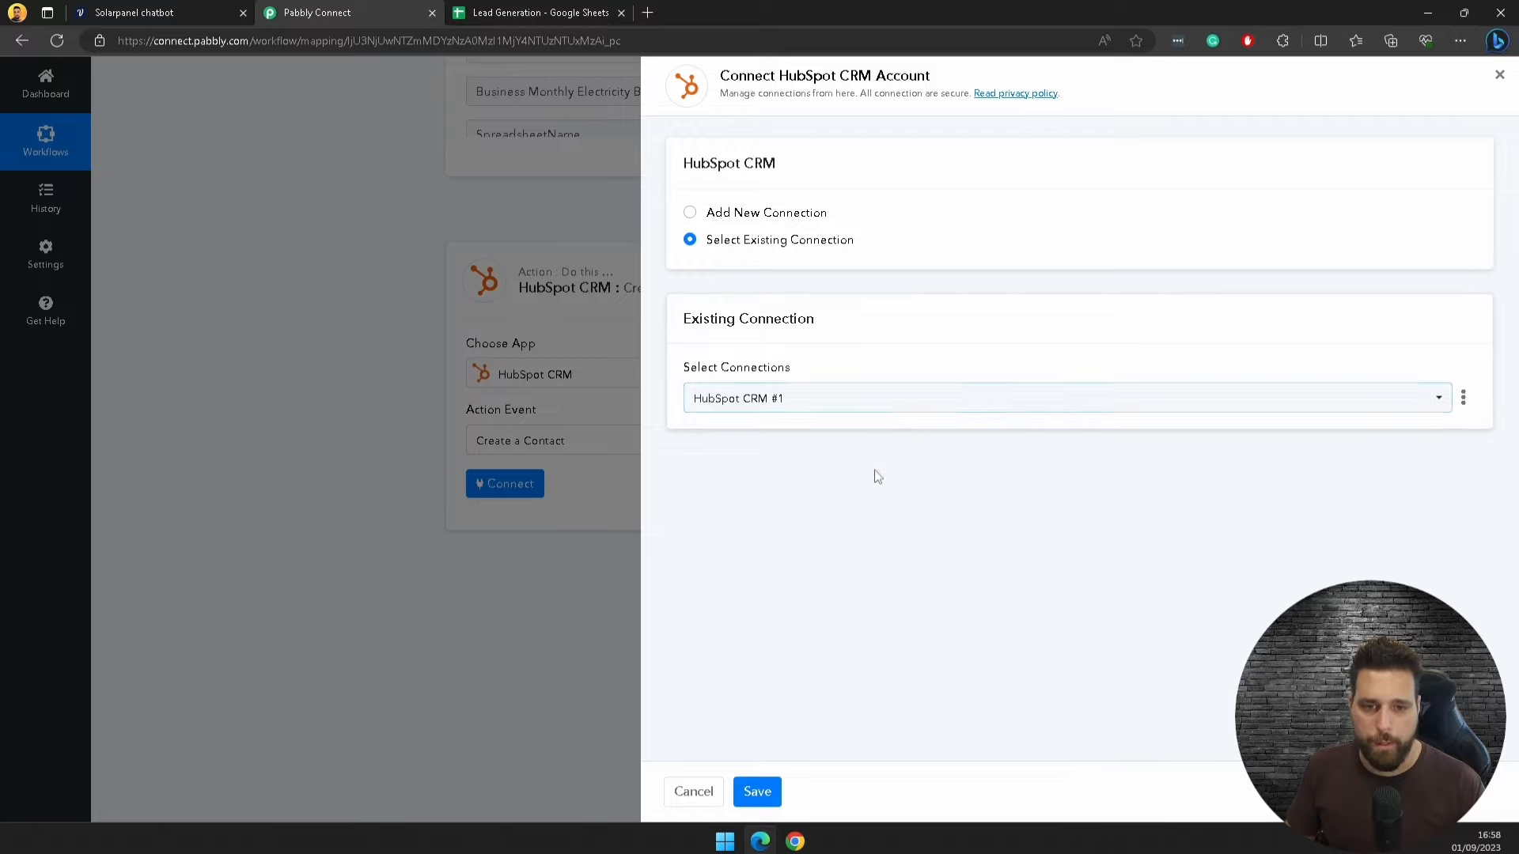
left_click(757, 792)
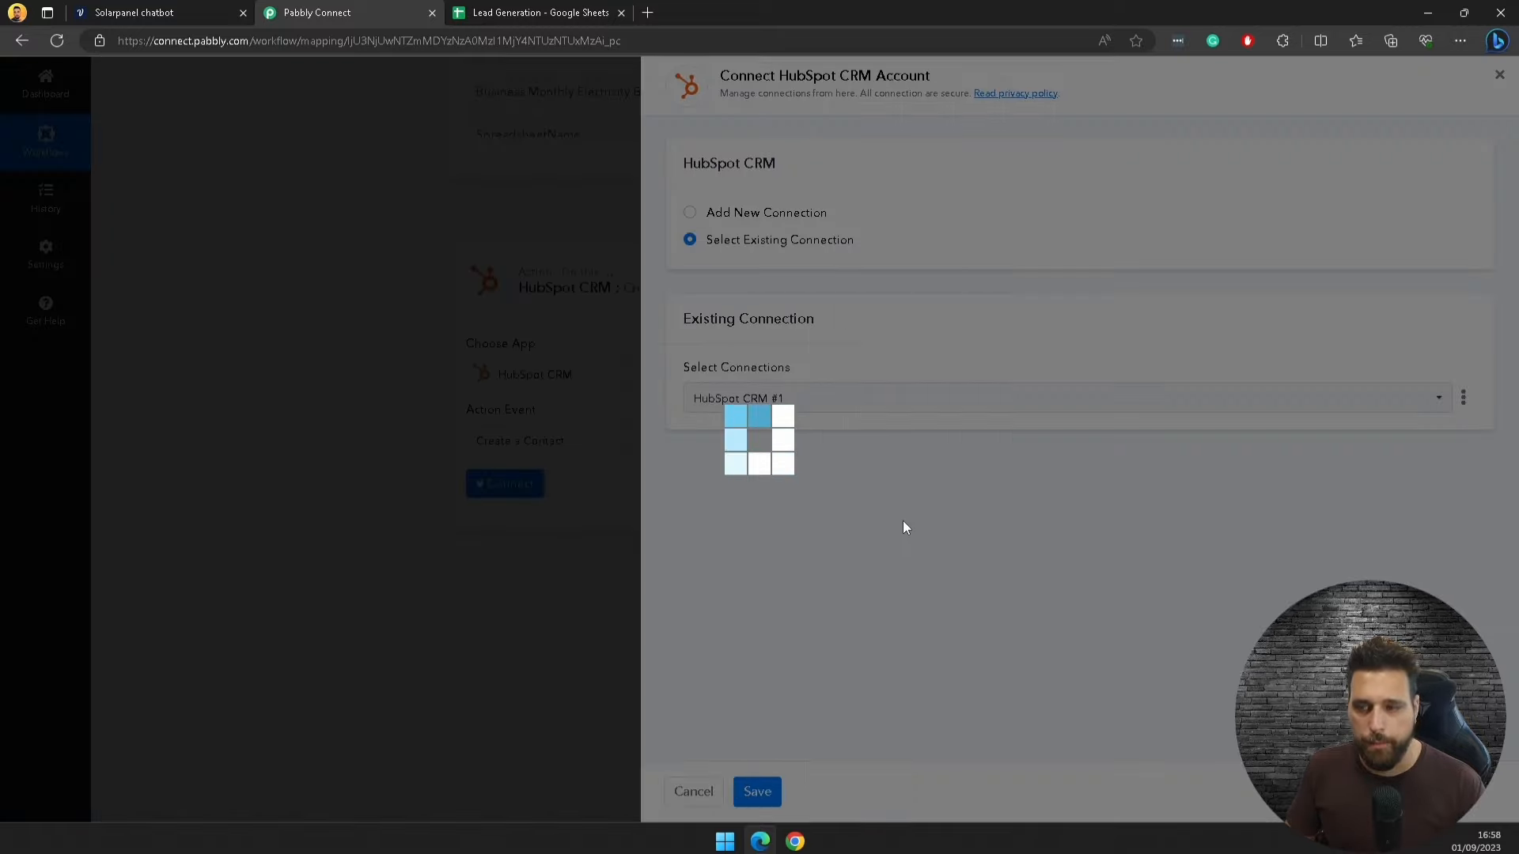
scroll(617, 538, "down", 6)
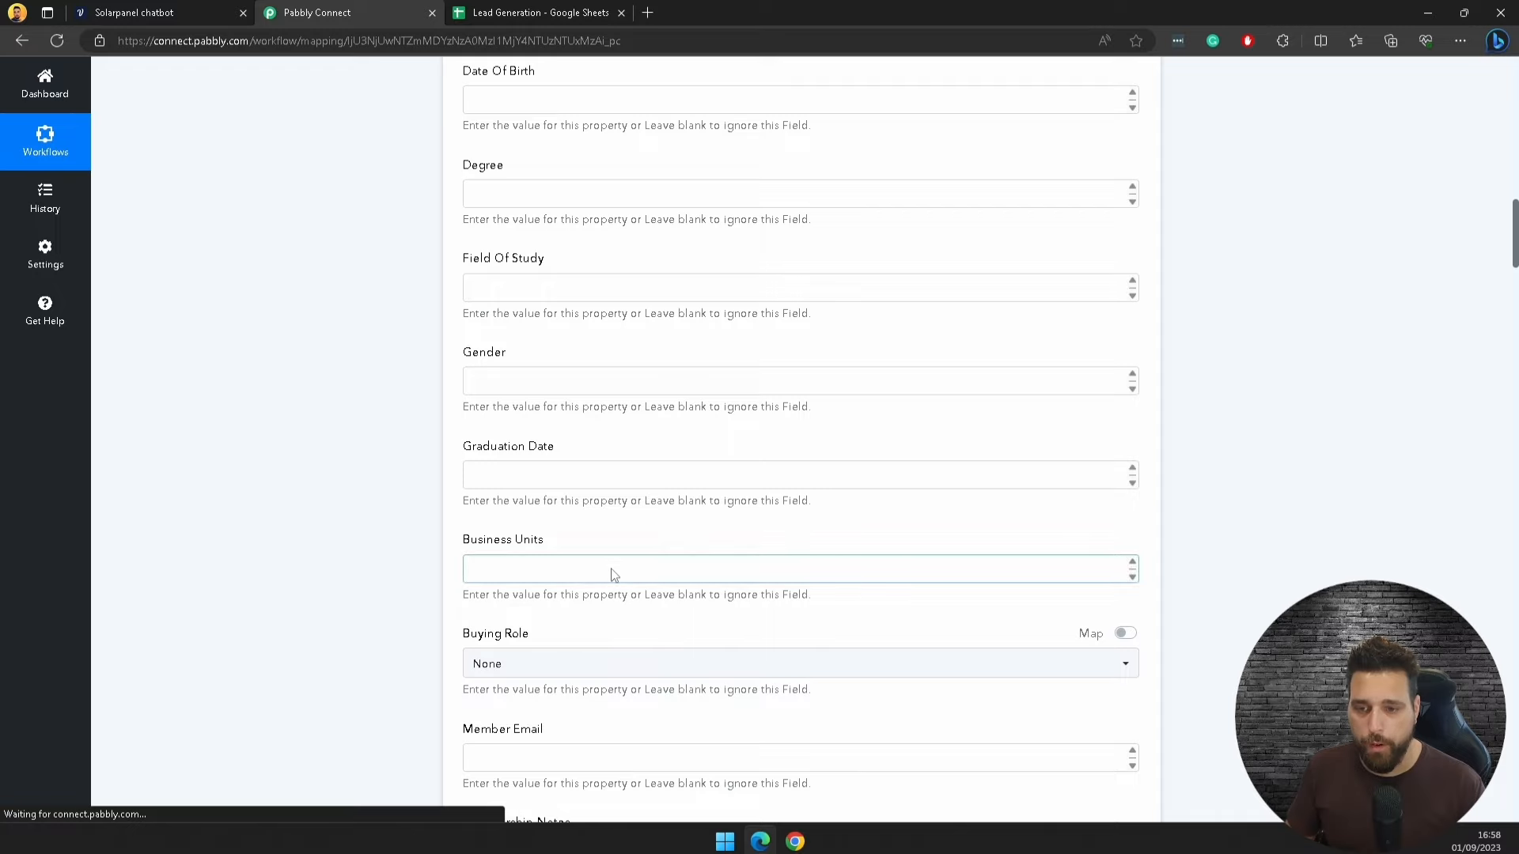
scroll(609, 554, "down", 2)
scroll(604, 566, "down", 12)
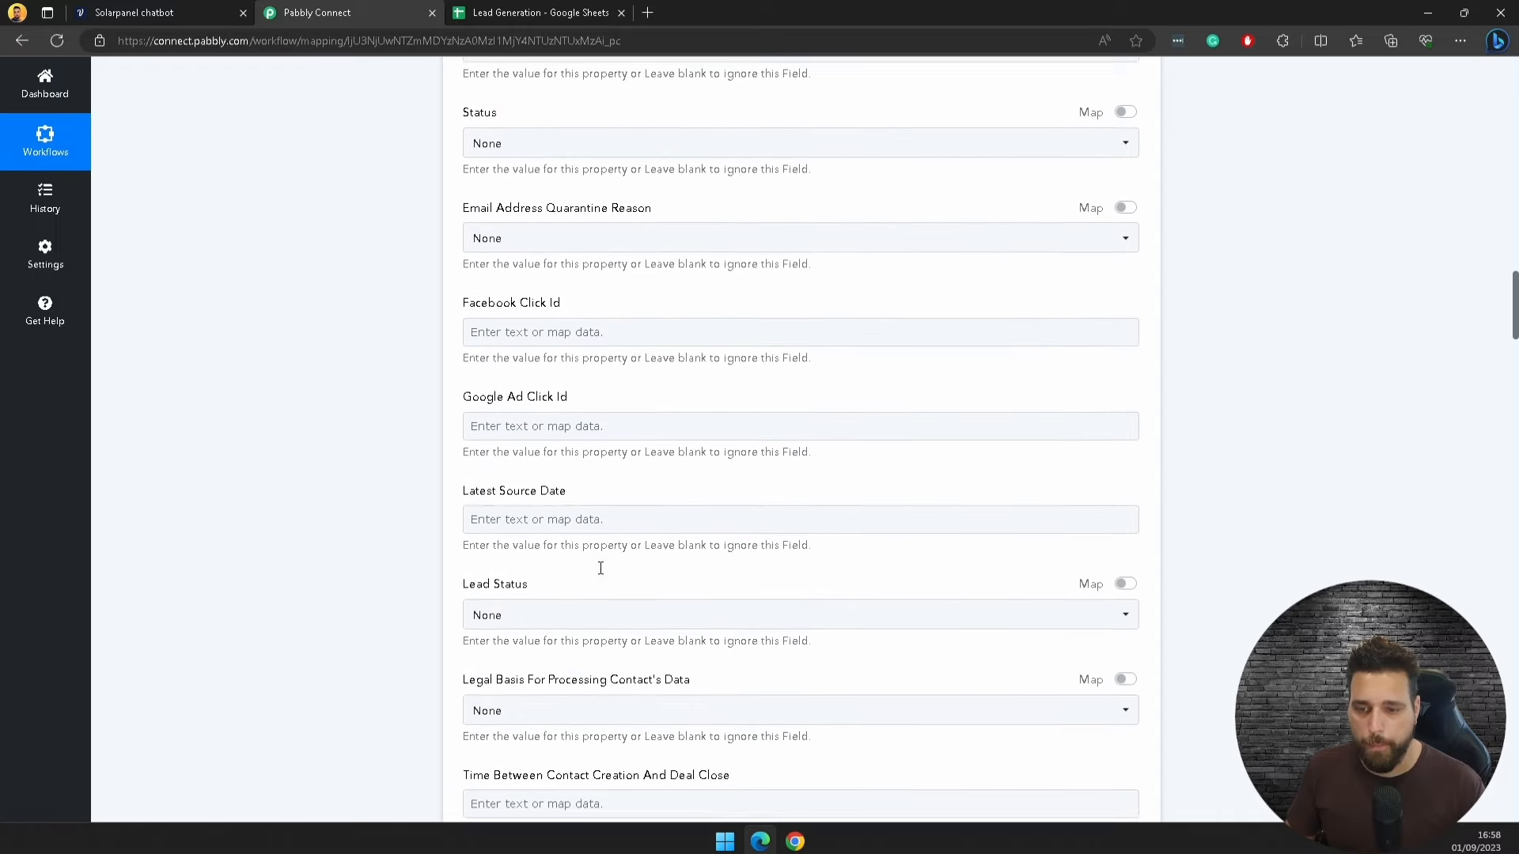
scroll(598, 571, "down", 12)
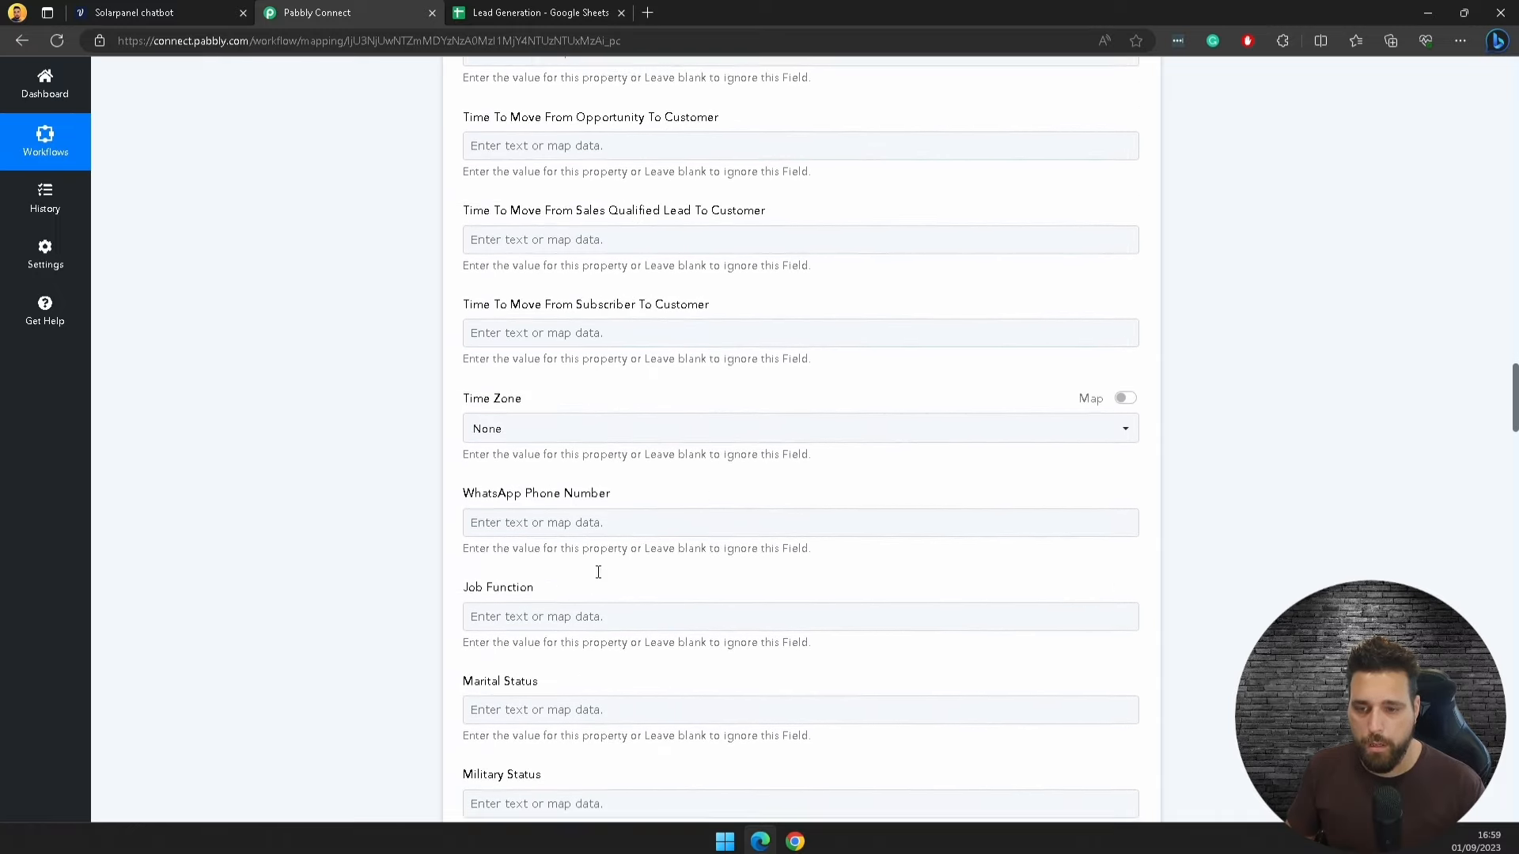
scroll(598, 571, "down", 10)
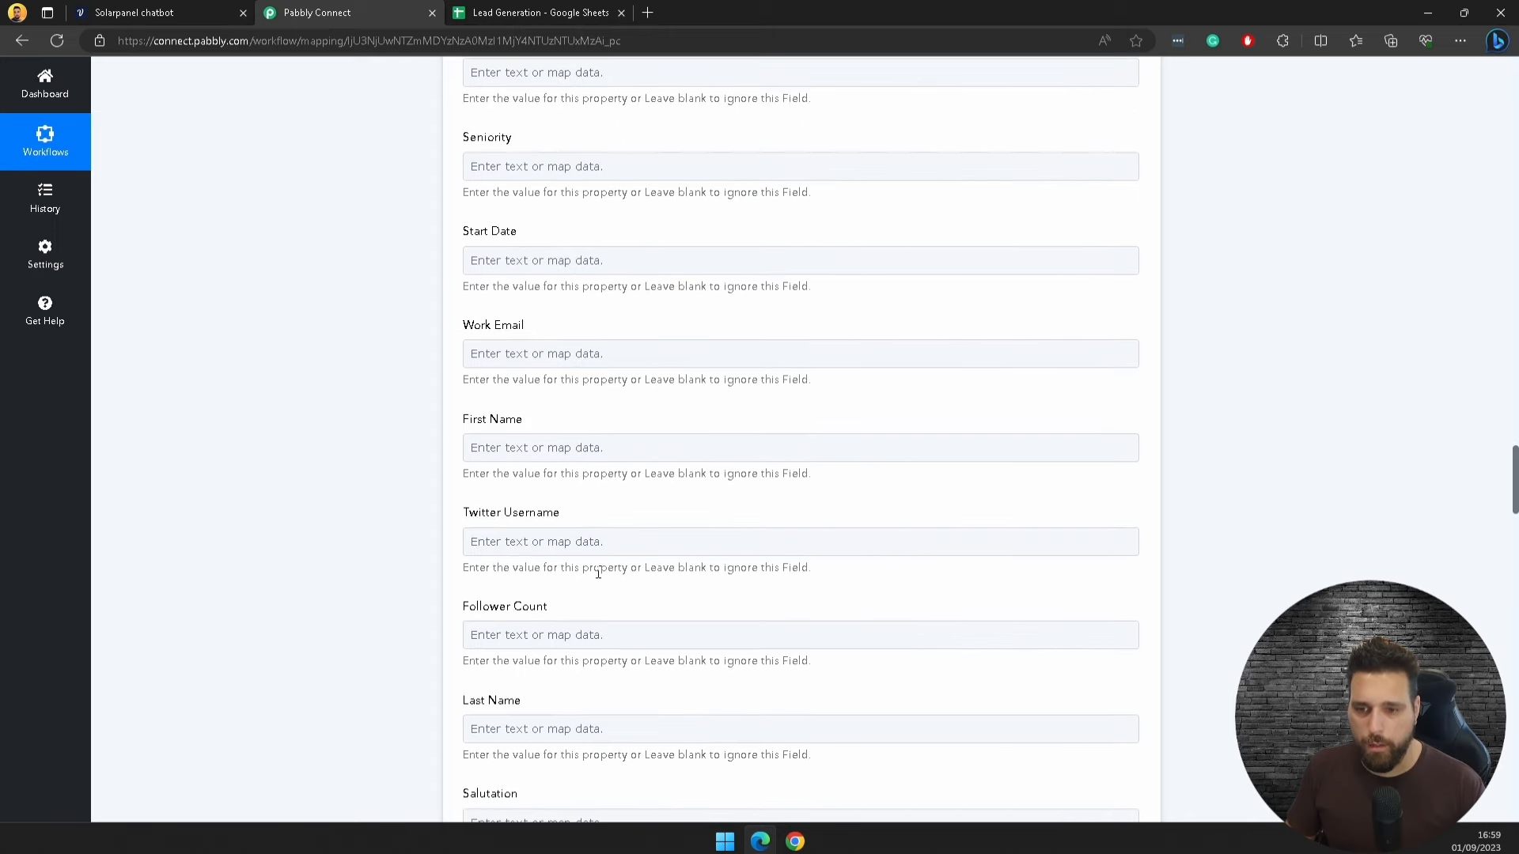
Step: Map the webhook's Name into First Name and its Email into Email
left_click(501, 442)
left_click(665, 571)
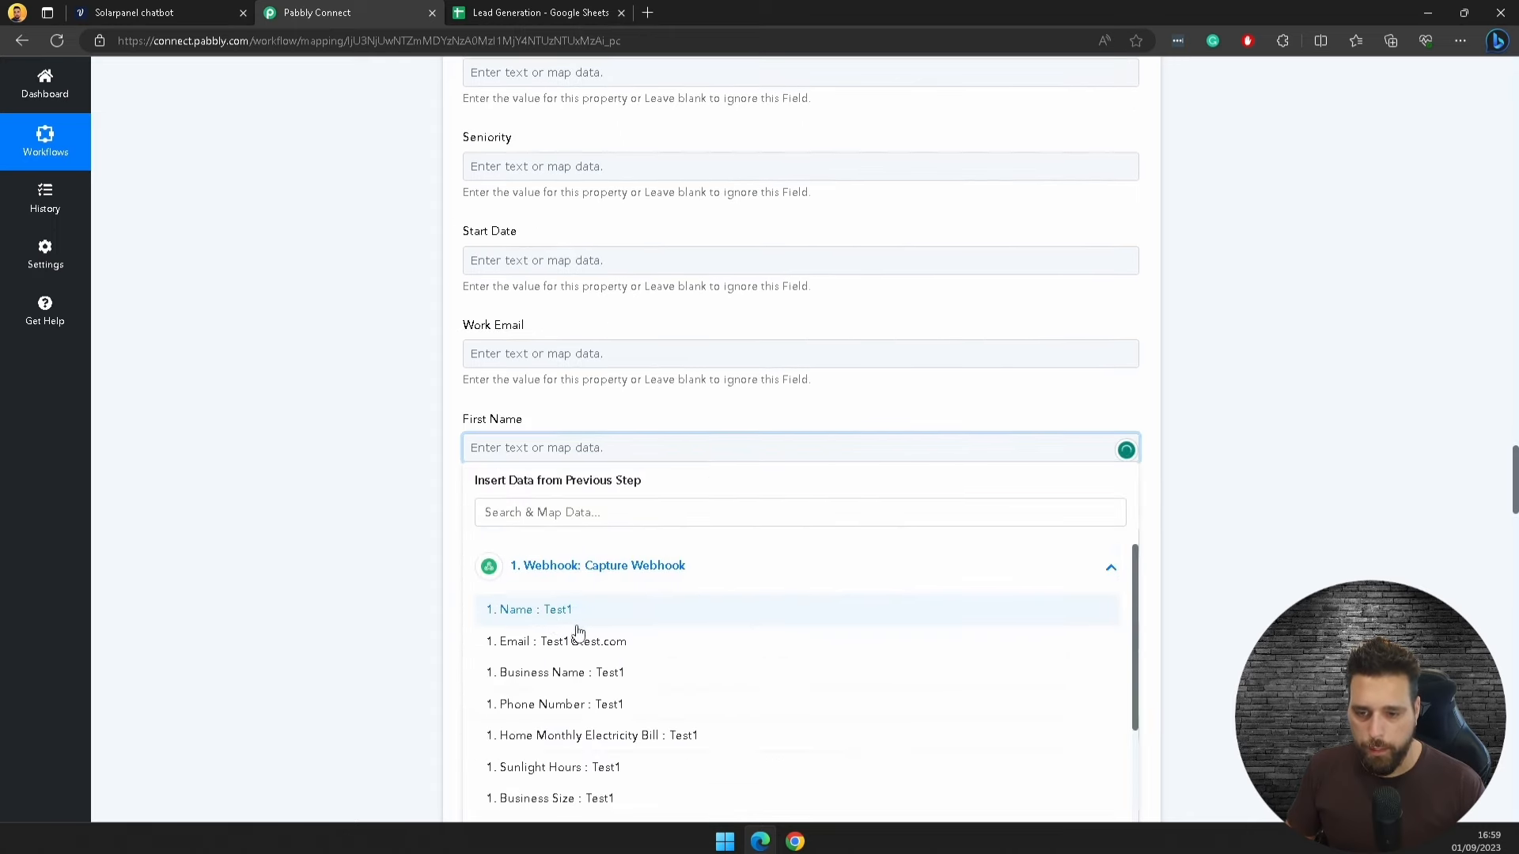
left_click(540, 612)
left_click(1238, 478)
scroll(1119, 586, "down", 3)
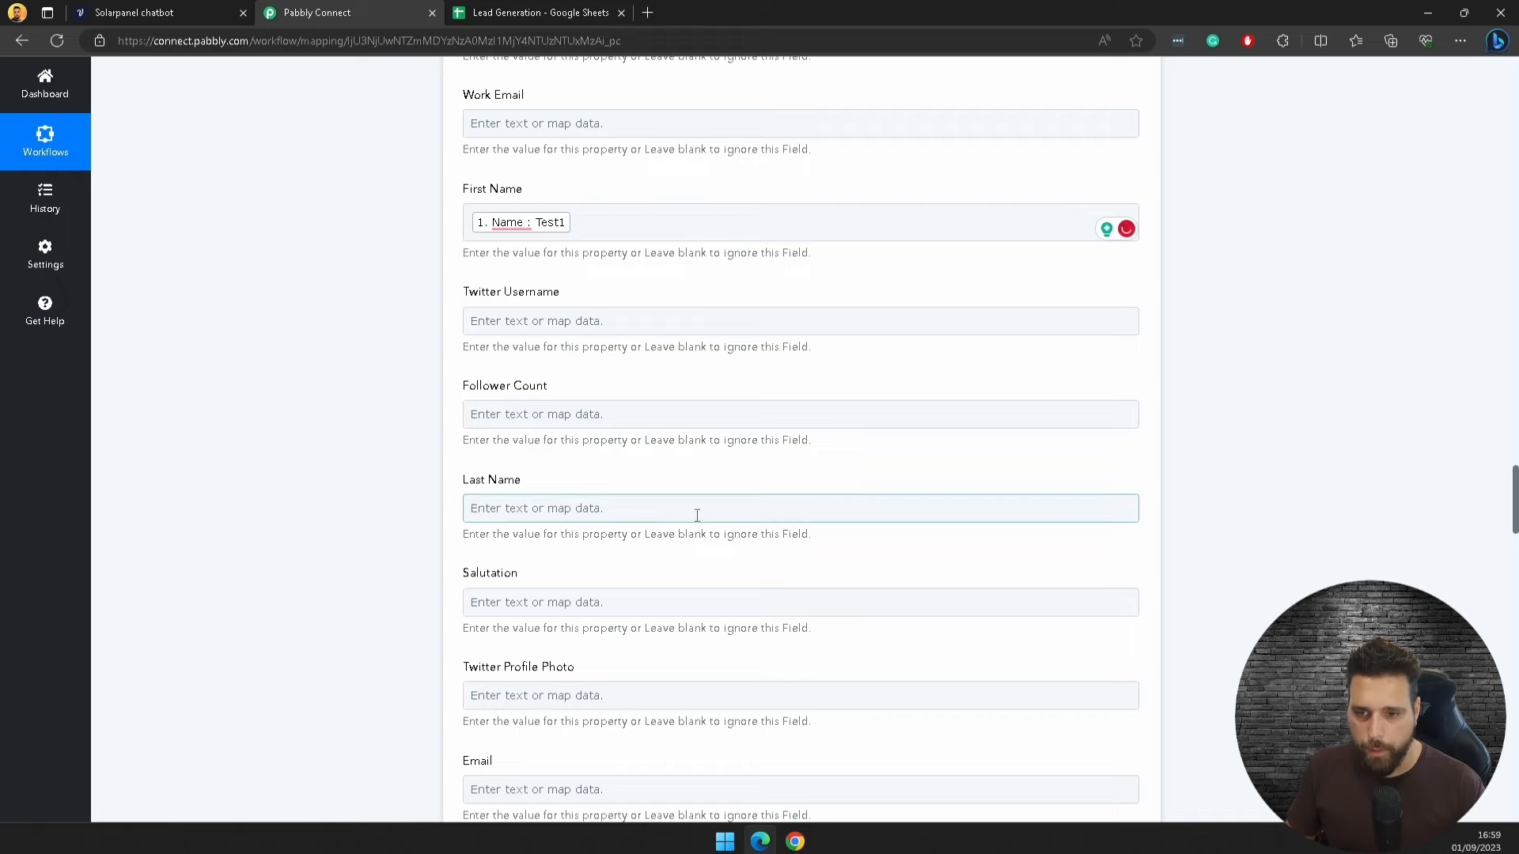
scroll(496, 623, "down", 3)
left_click(522, 560)
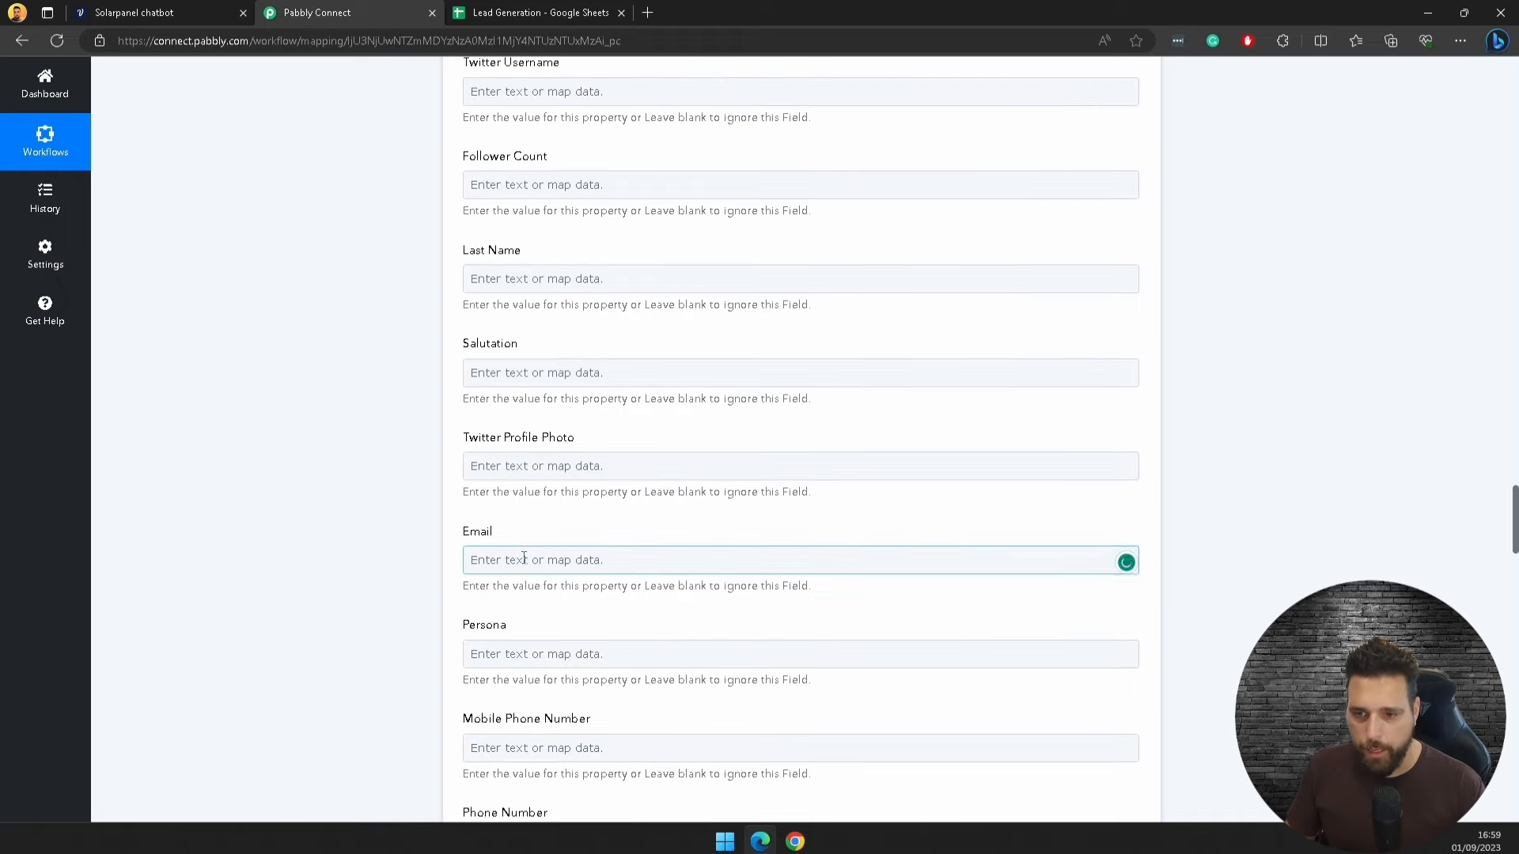
left_click(538, 674)
left_click(554, 758)
left_click(728, 523)
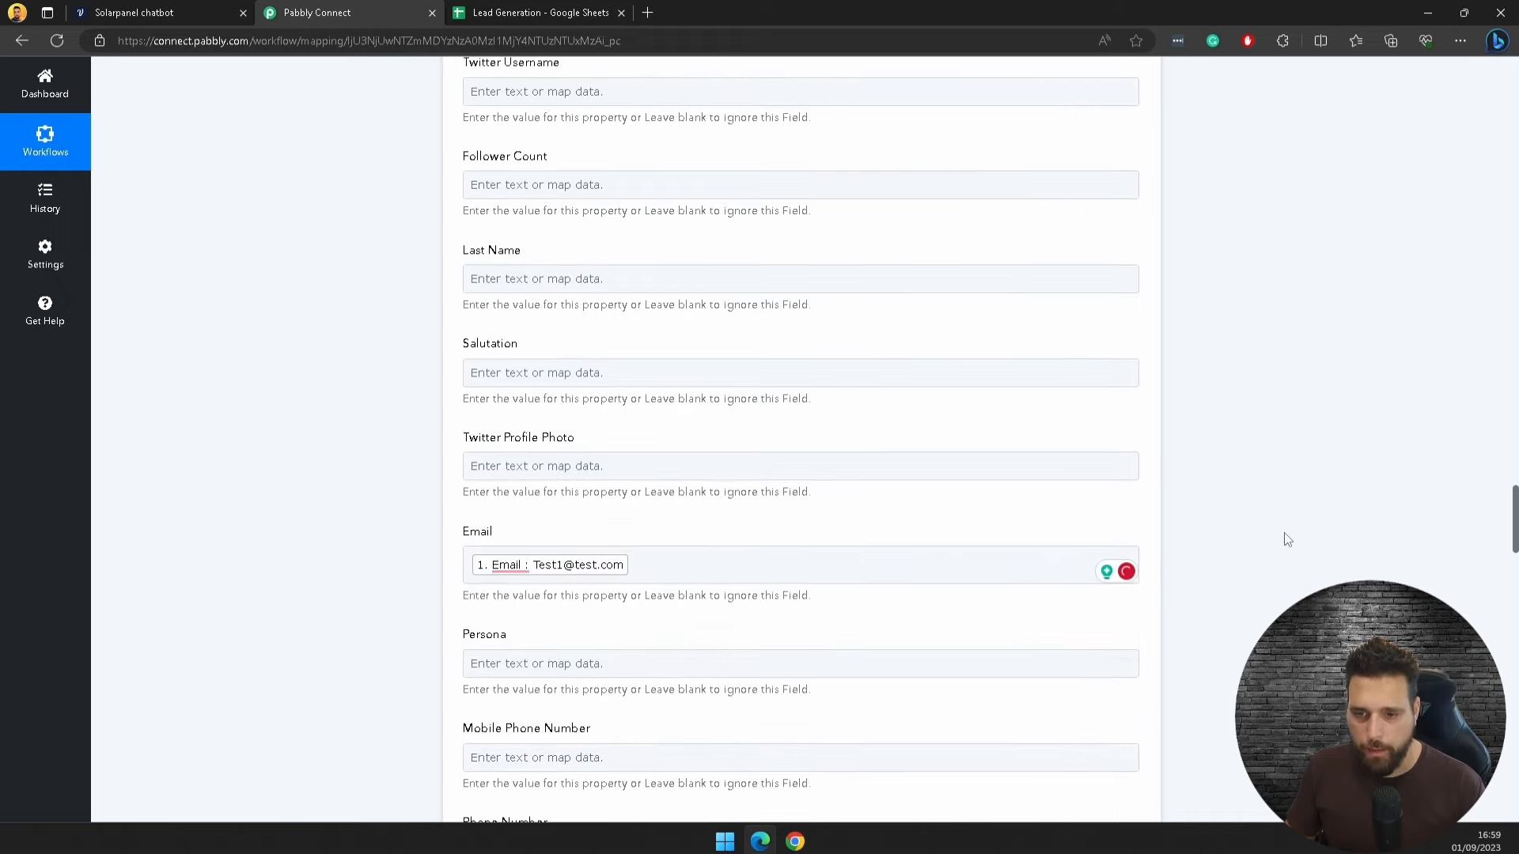
Step: Map the webhook's Phone Number into Phone Number and Business Name into Company Name
scroll(1288, 539, "down", 4)
left_click(554, 510)
left_click(680, 624)
left_click(559, 754)
left_click(719, 325)
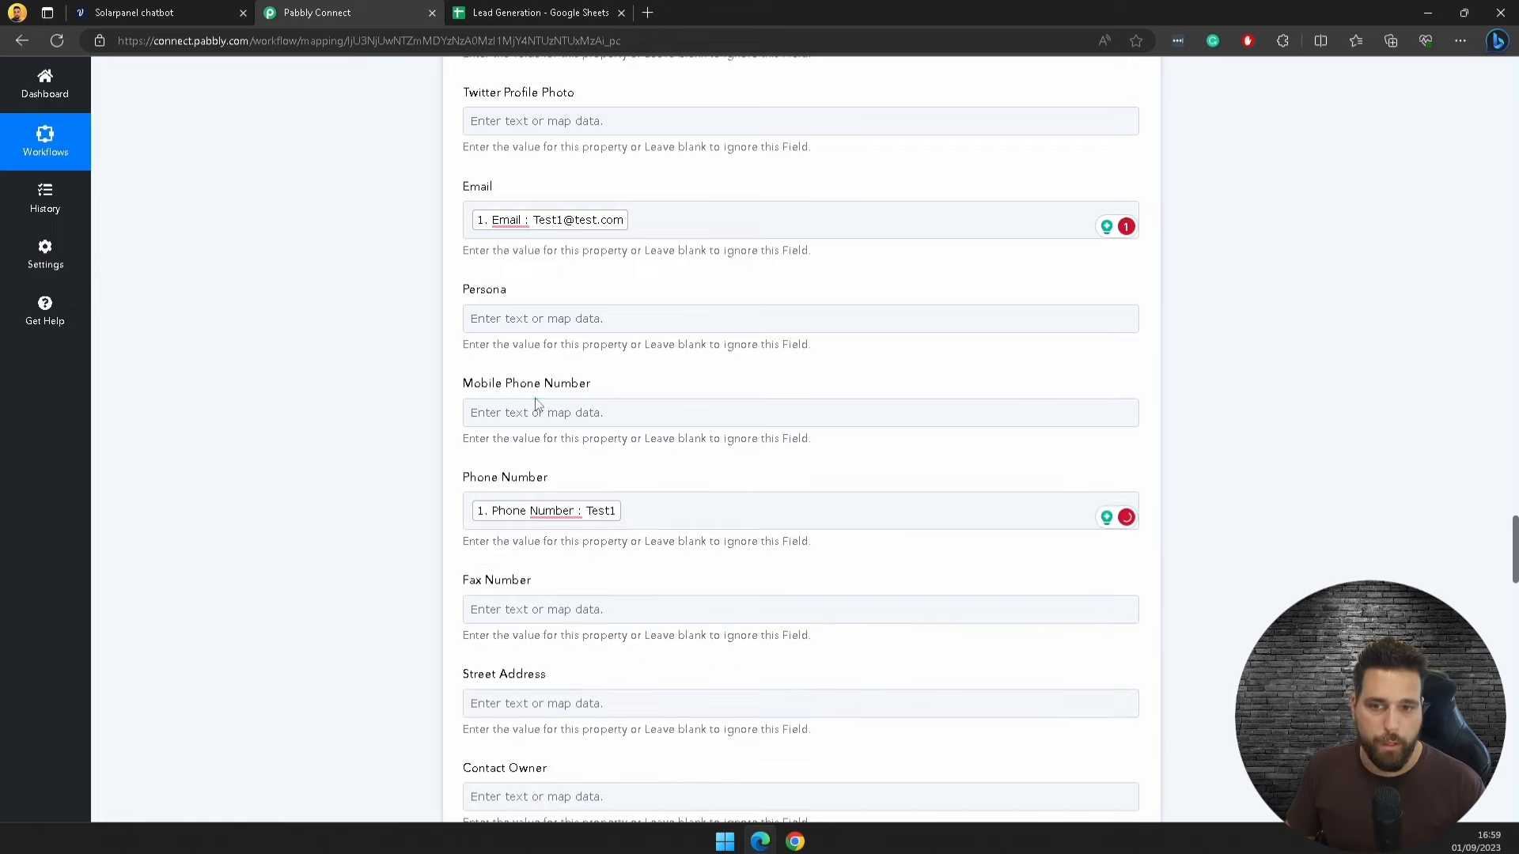
scroll(728, 574, "down", 4)
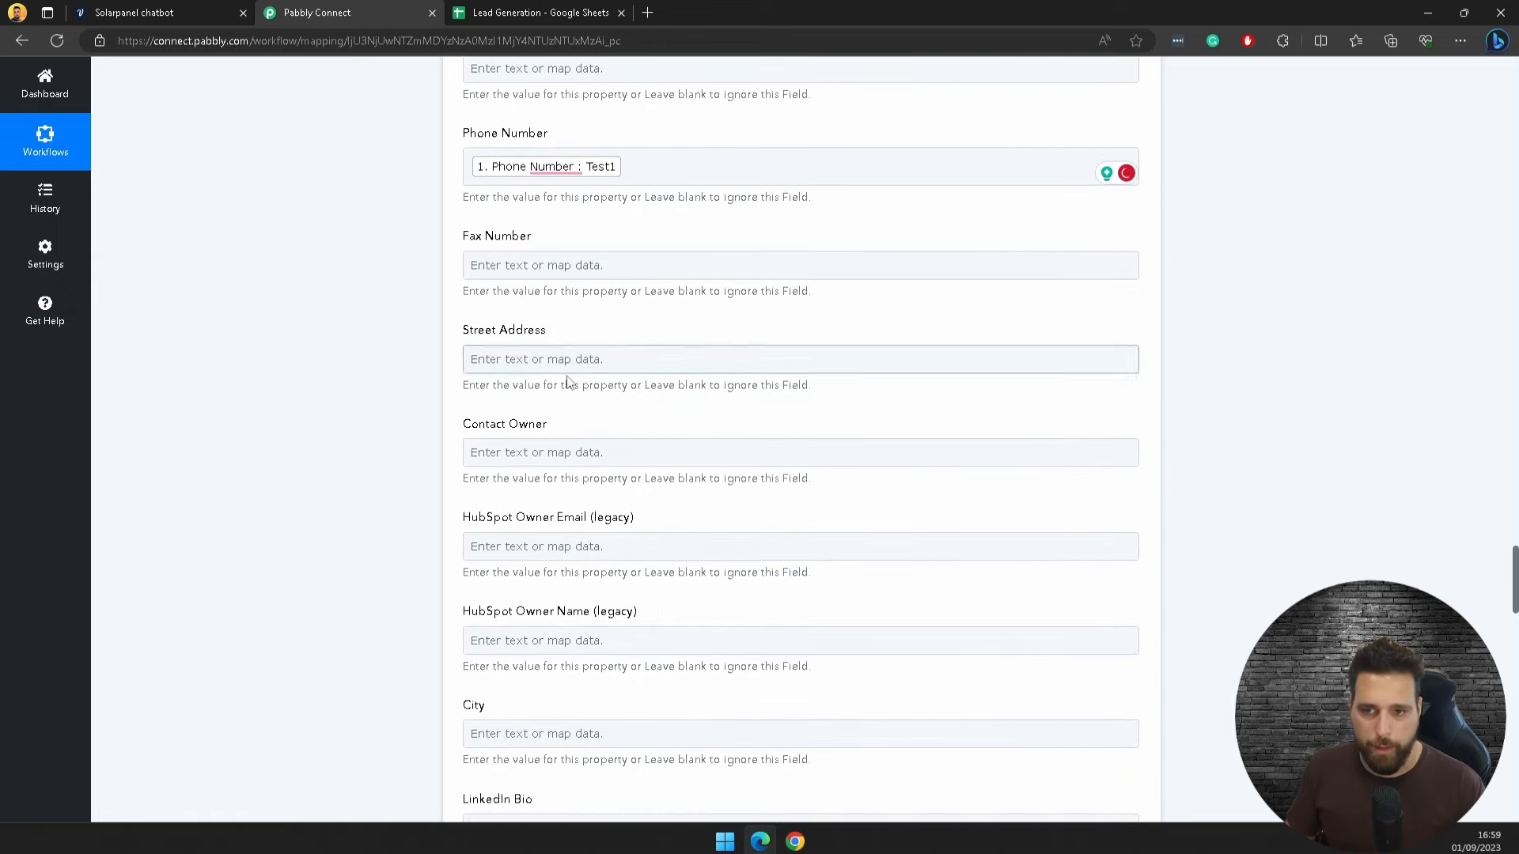
scroll(568, 383, "down", 8)
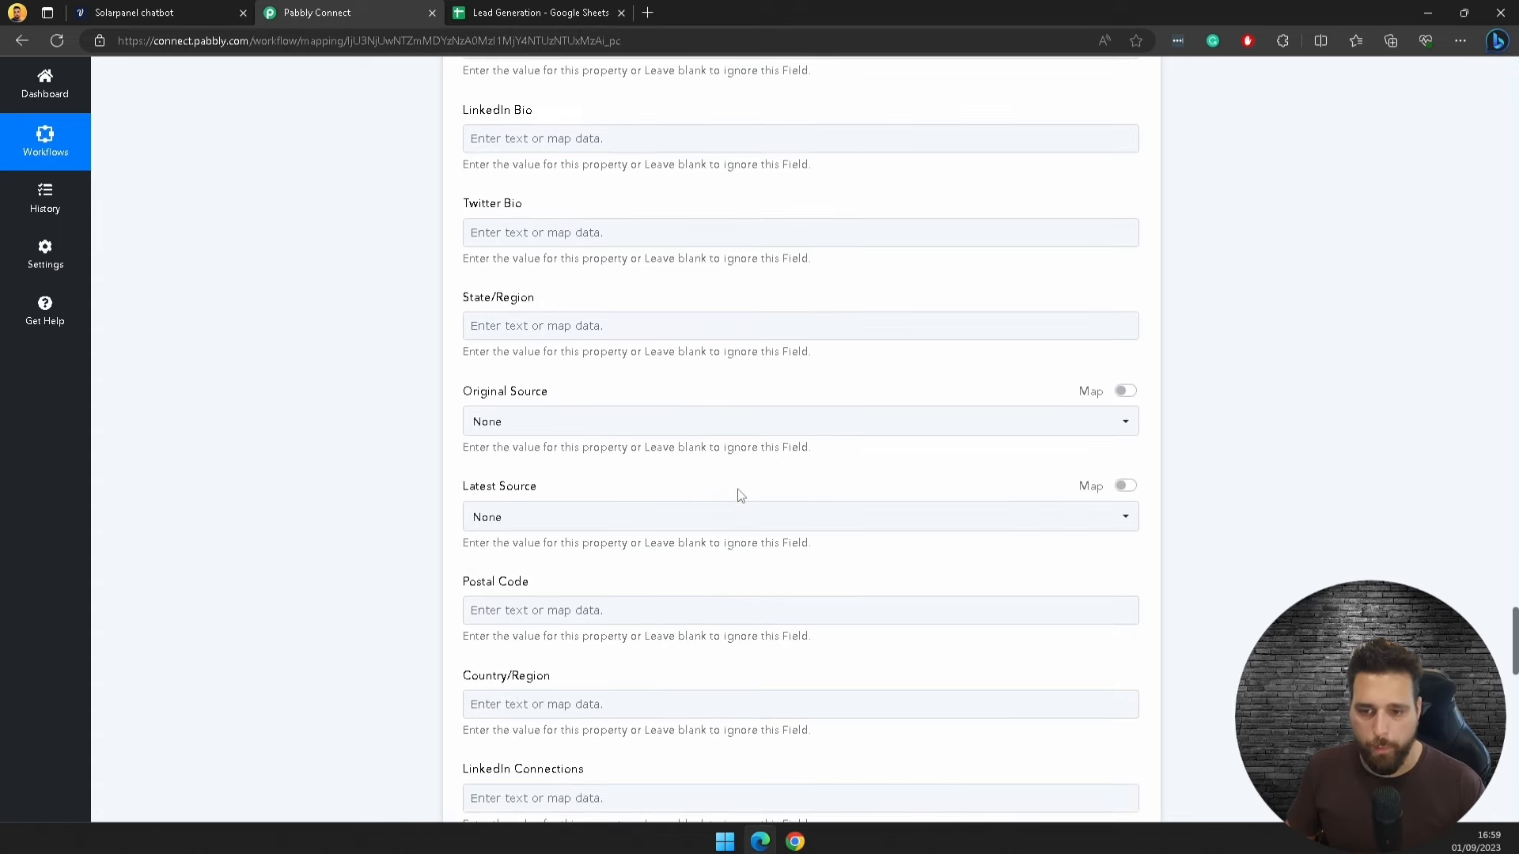
scroll(529, 543, "down", 7)
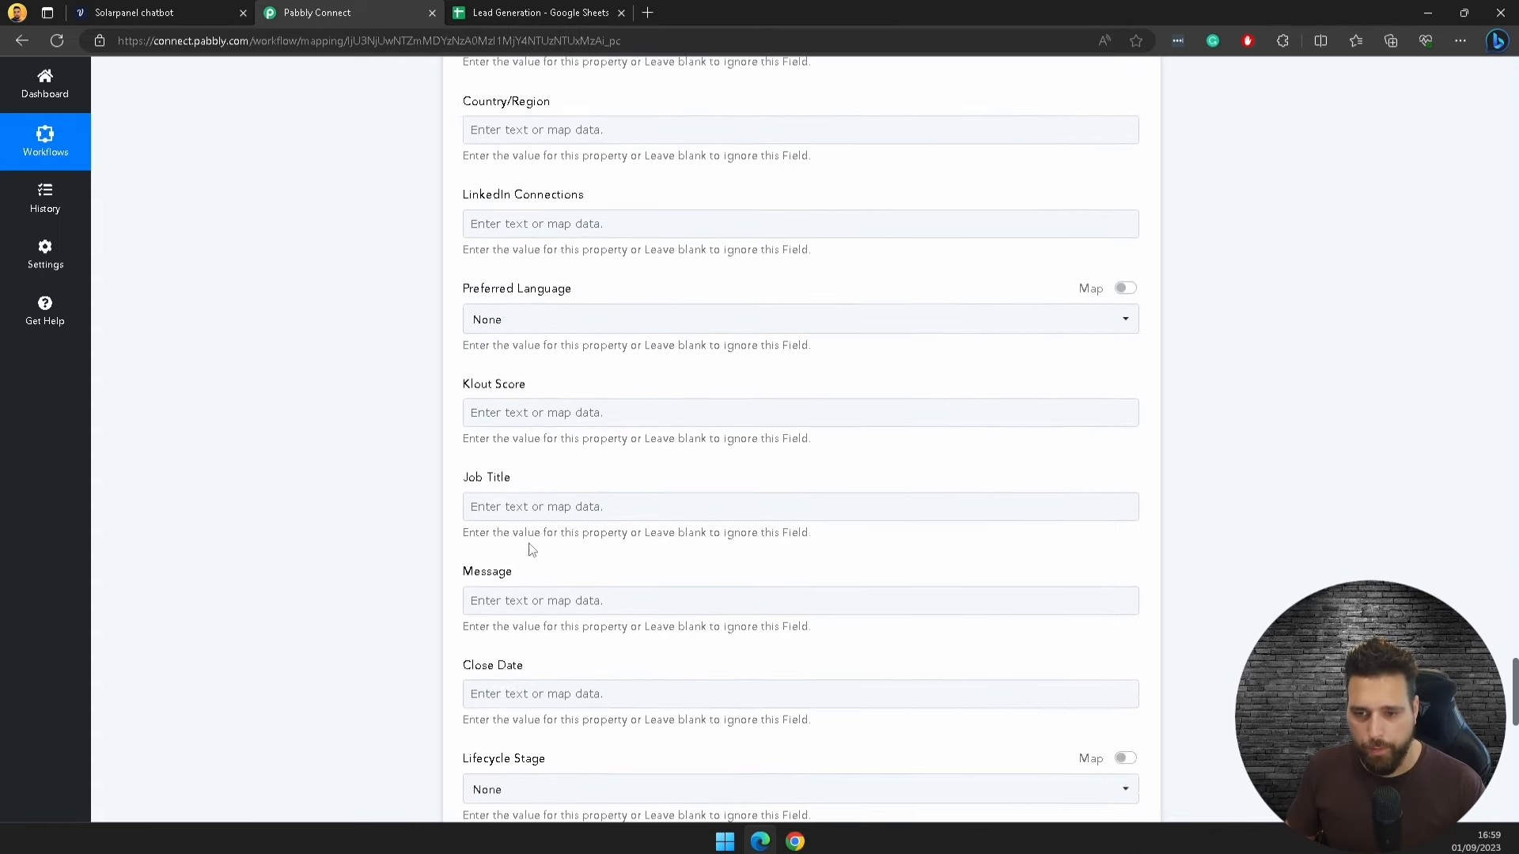
scroll(532, 552, "down", 4)
left_click(533, 537)
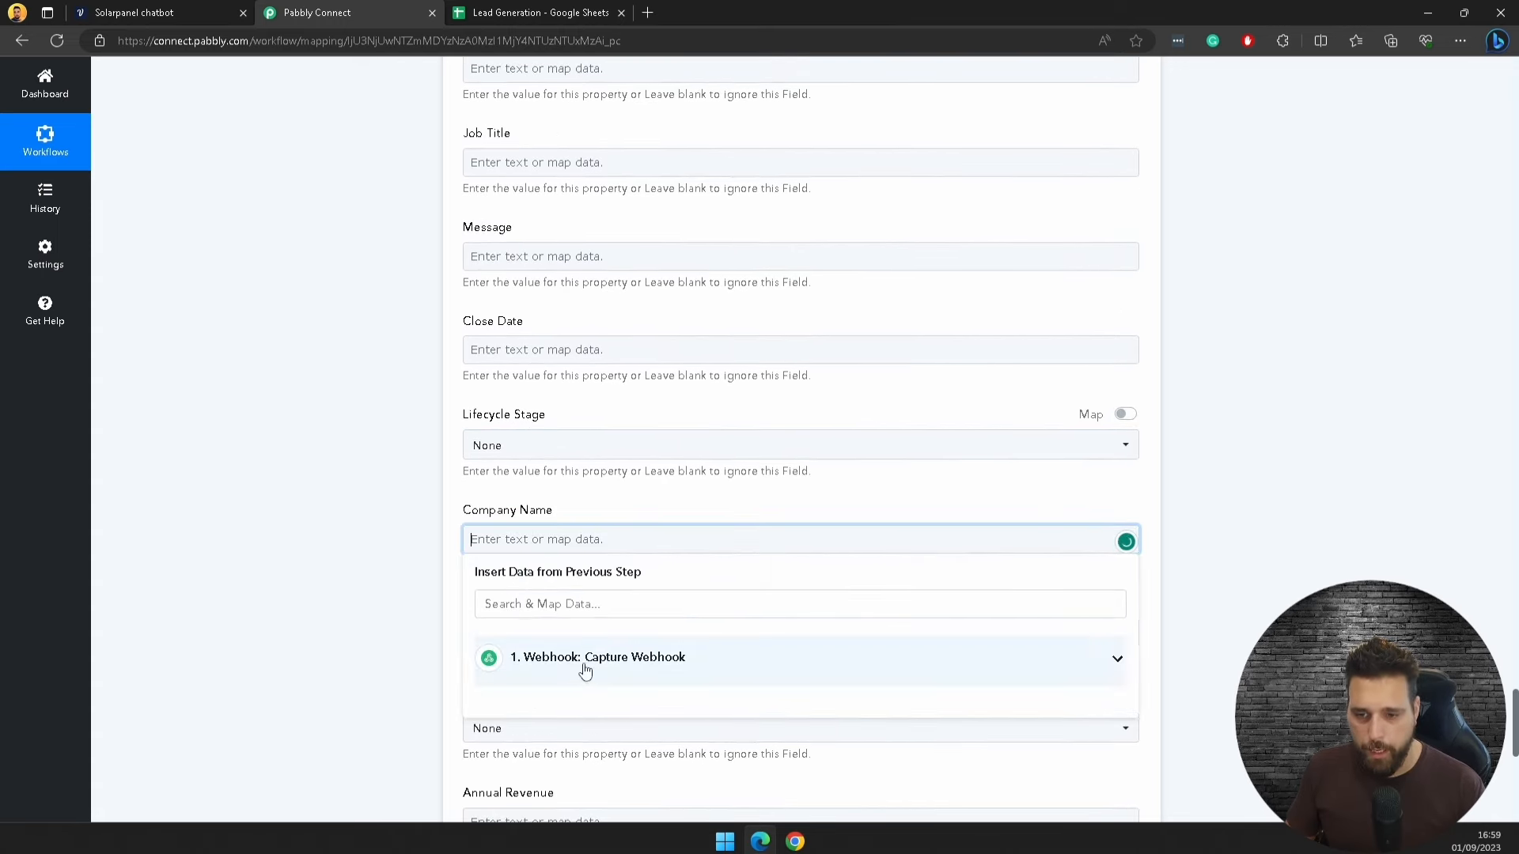
left_click(579, 663)
left_click(529, 773)
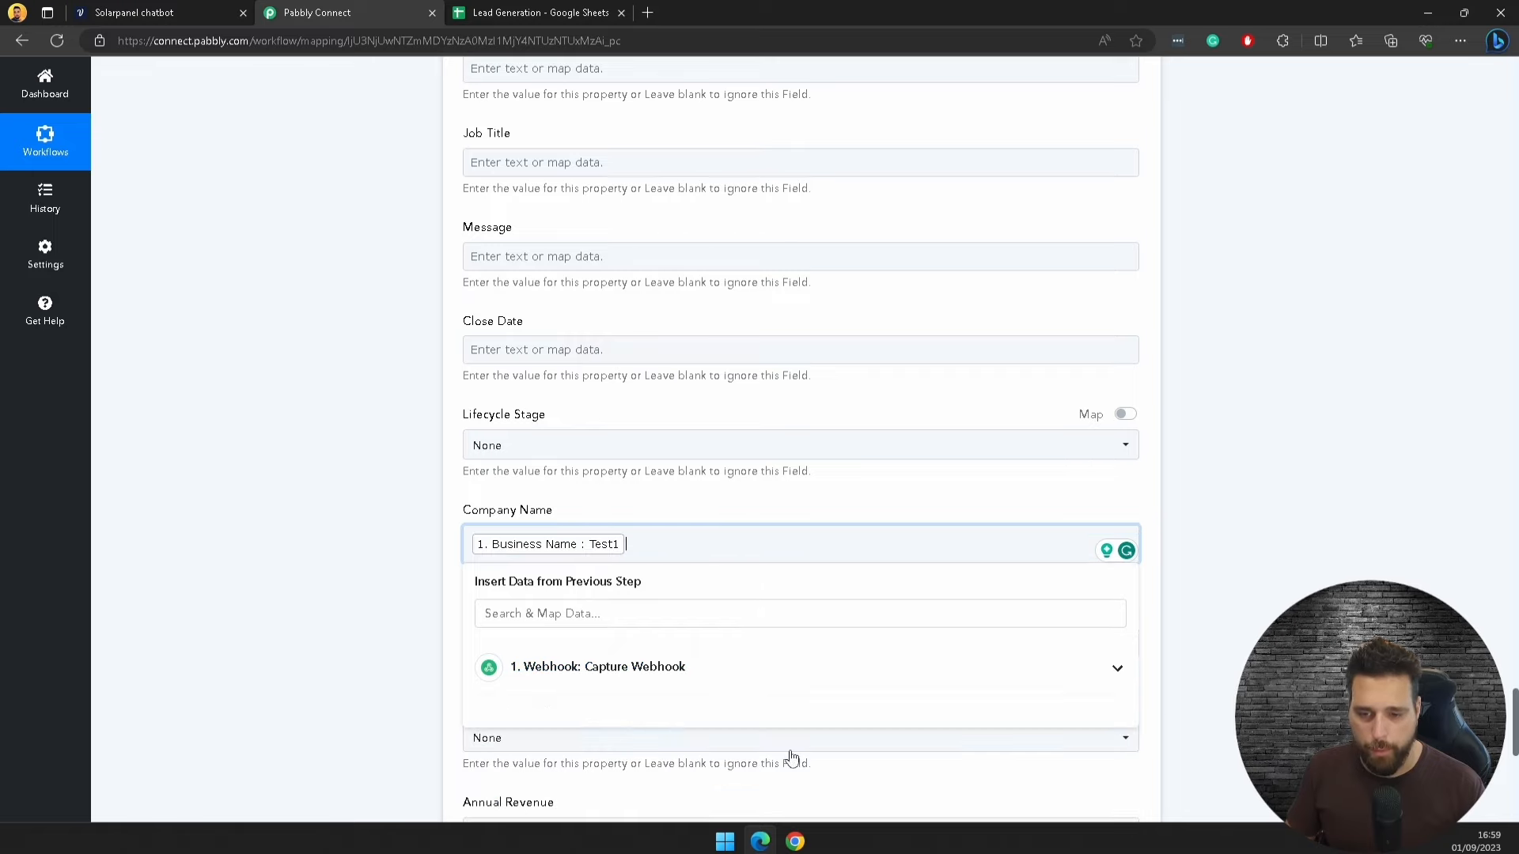
left_click(1312, 570)
scroll(1315, 475, "down", 9)
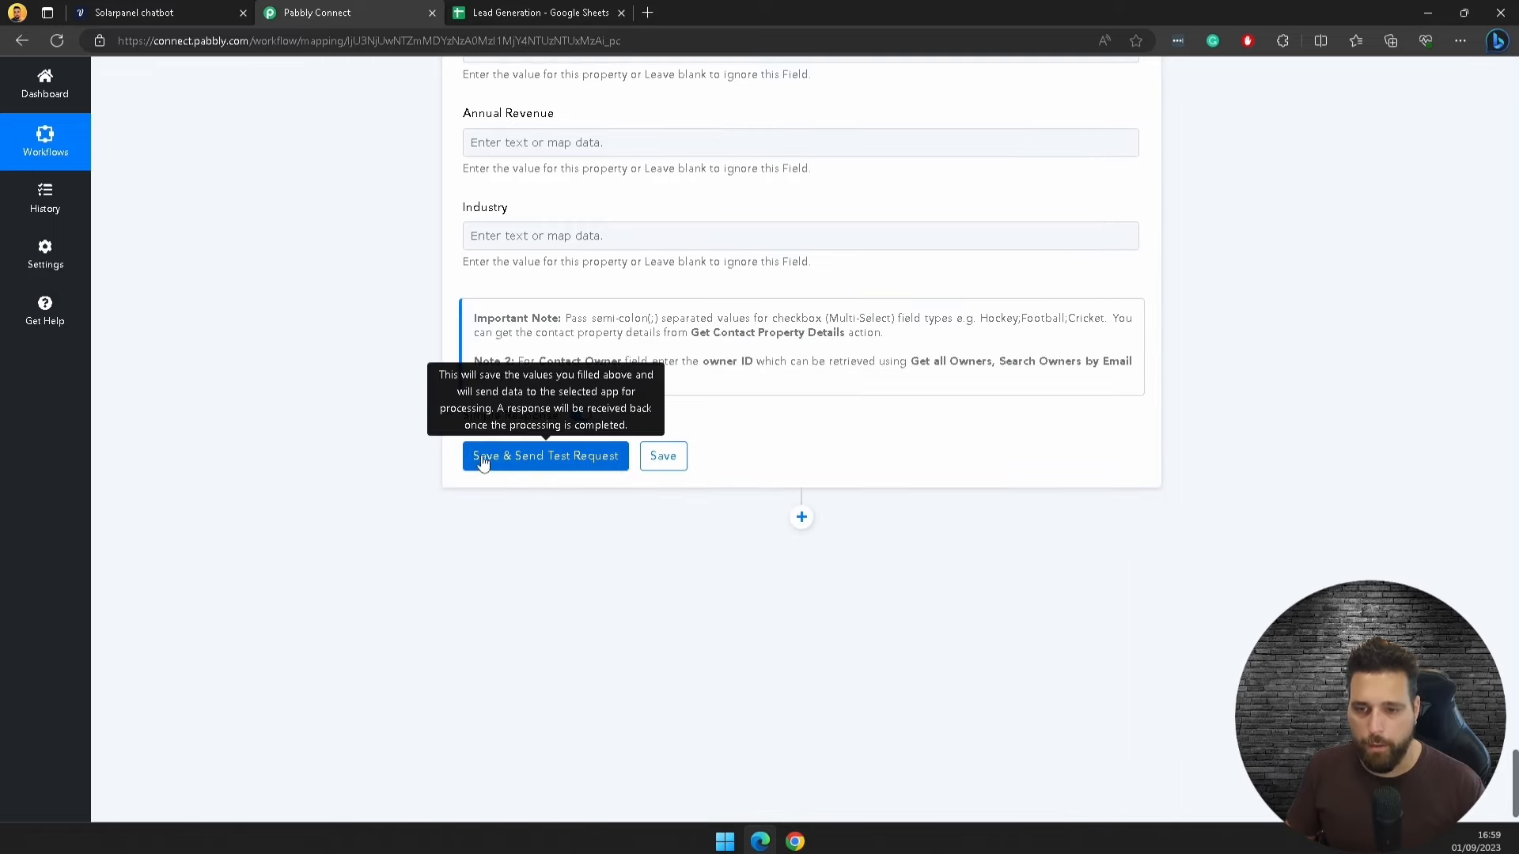
Step: Save the HubSpot action and send a test request creating the Test1 contact
left_click(507, 457)
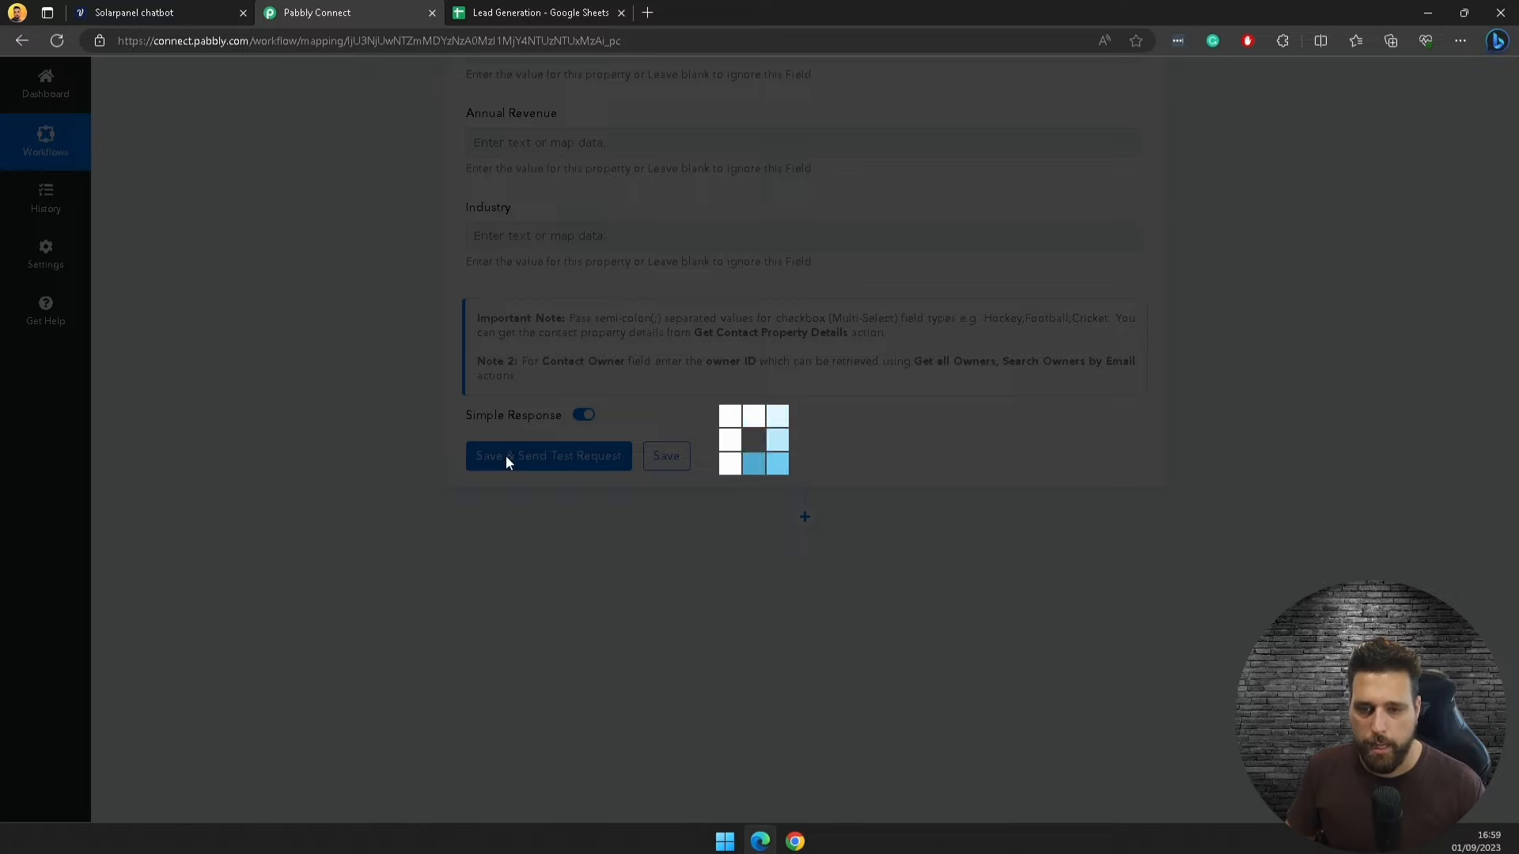
scroll(1264, 474, "down", 3)
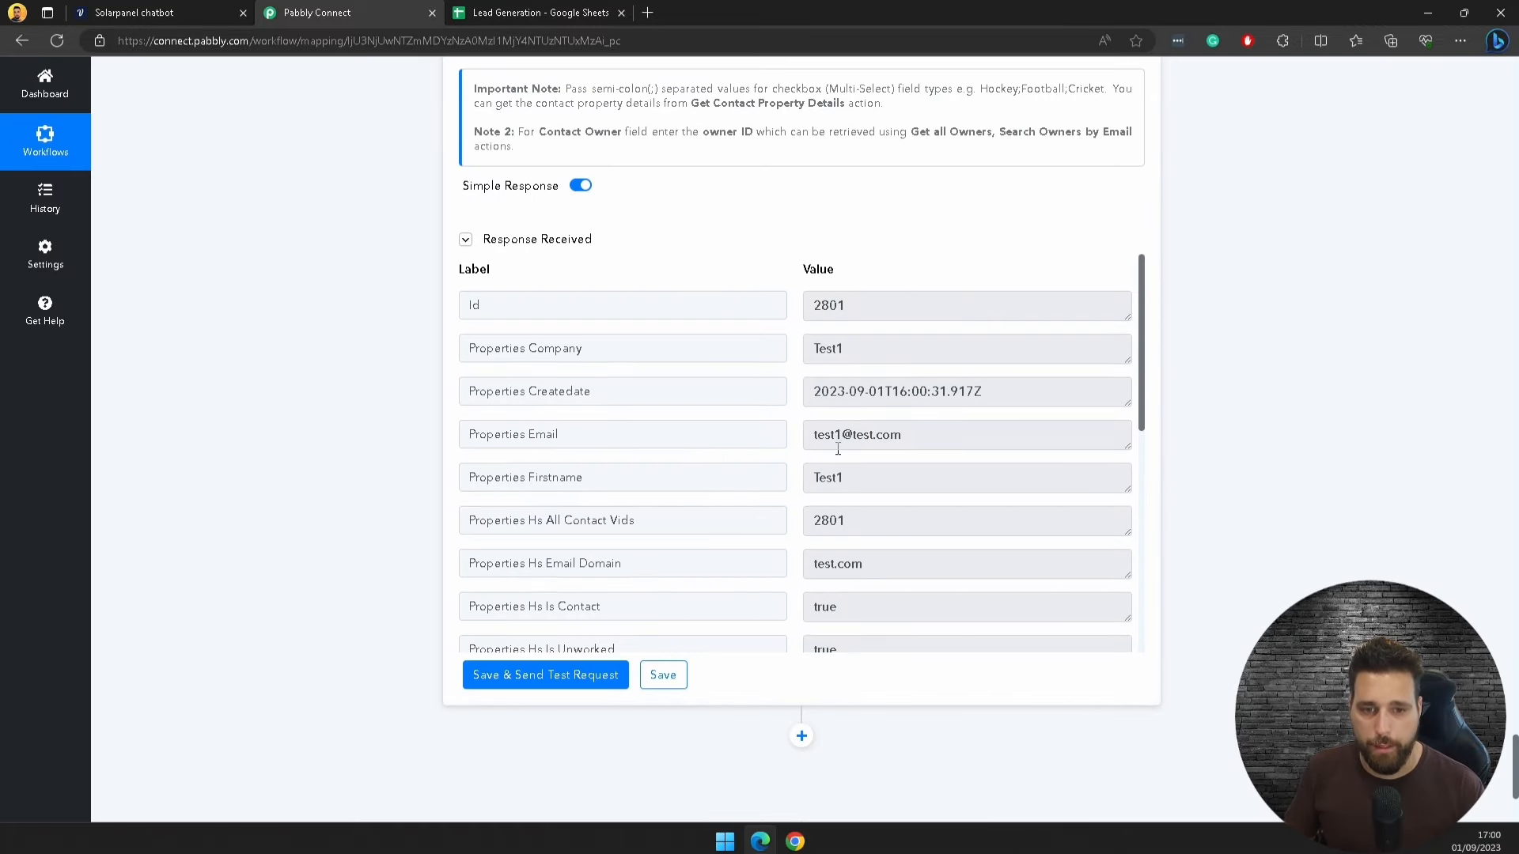
left_click_drag(826, 435, 899, 495)
scroll(885, 523, "down", 3)
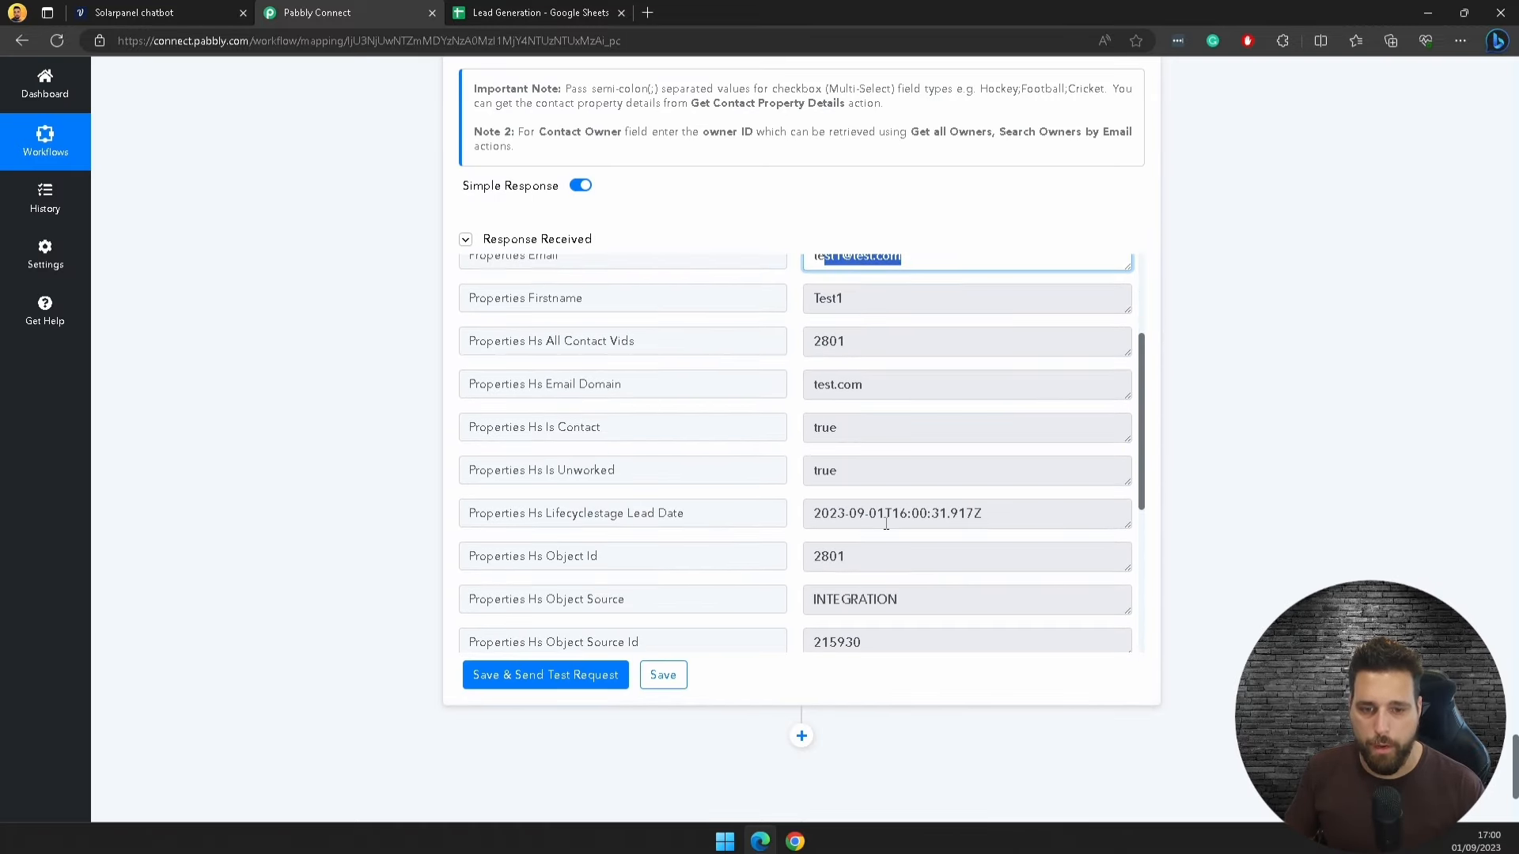
scroll(886, 524, "down", 2)
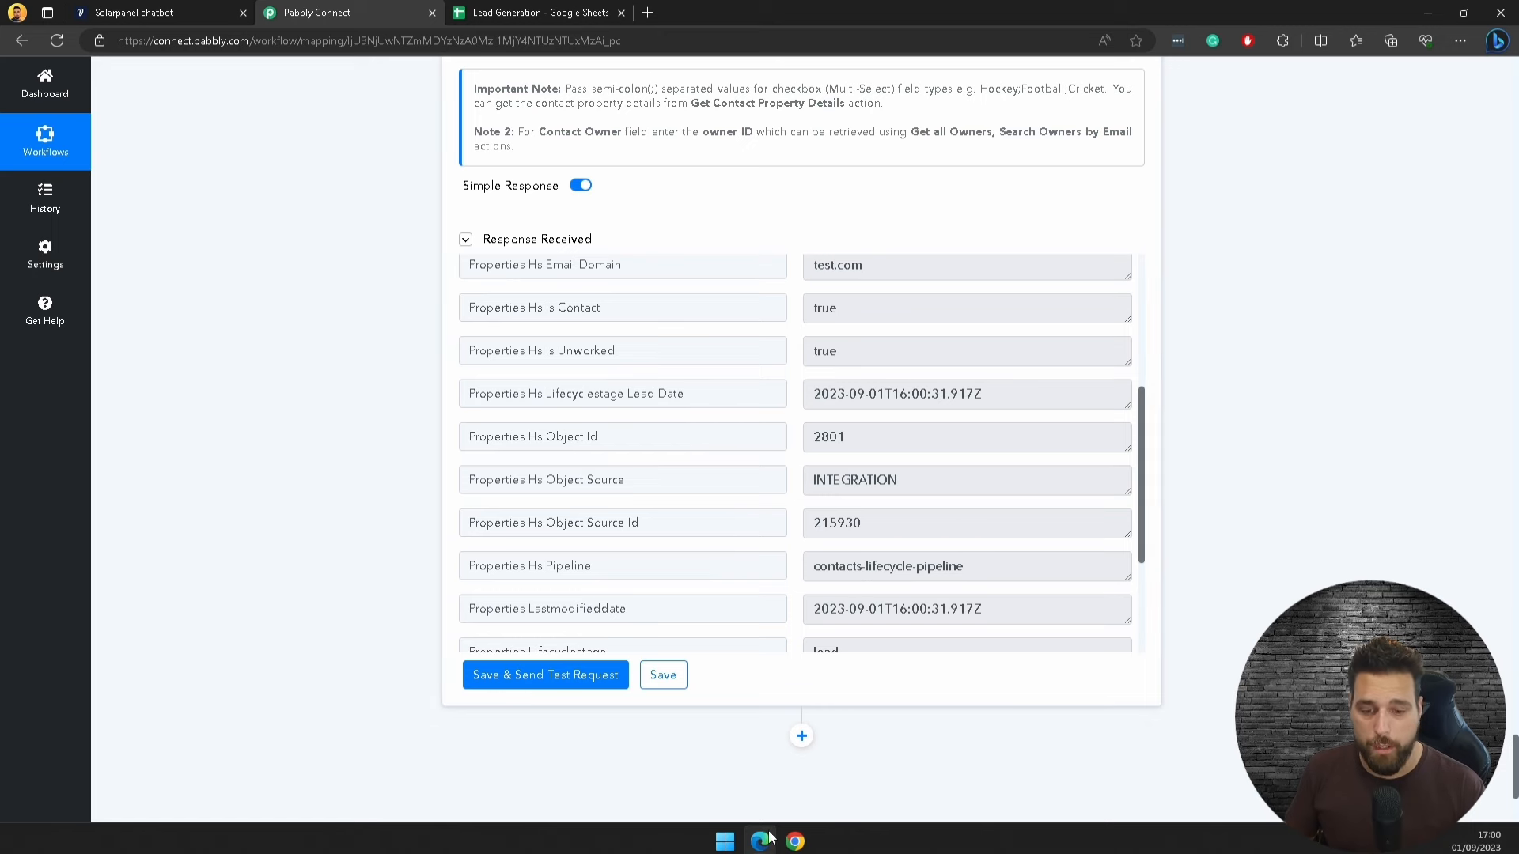
Step: Check the Test1 contact in HubSpot, save the workflow and return to the dashboard
left_click(795, 841)
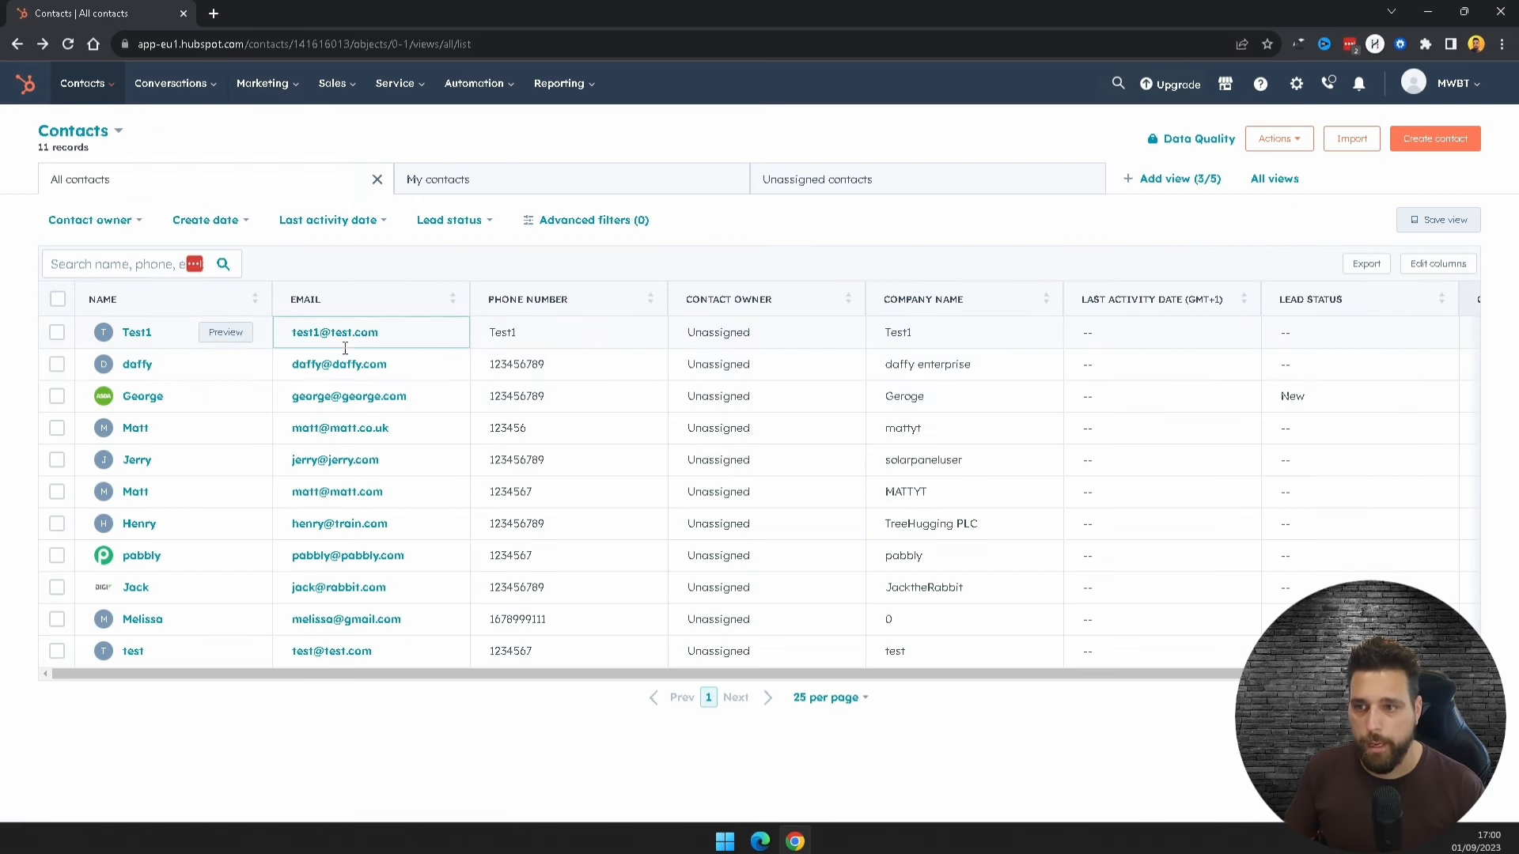
mouse_move(760, 841)
left_click(787, 759)
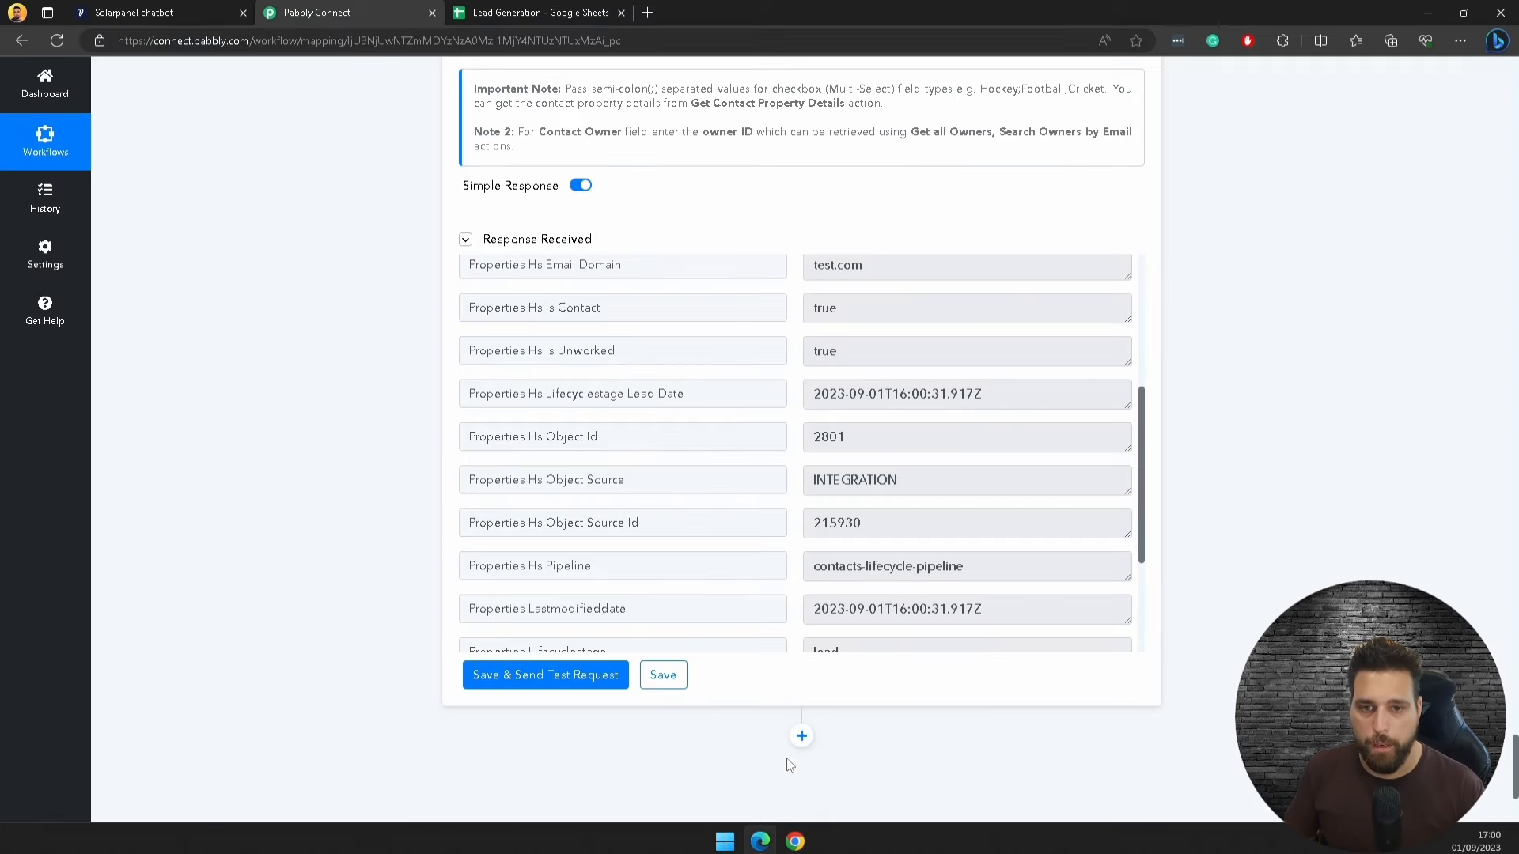
left_click(665, 677)
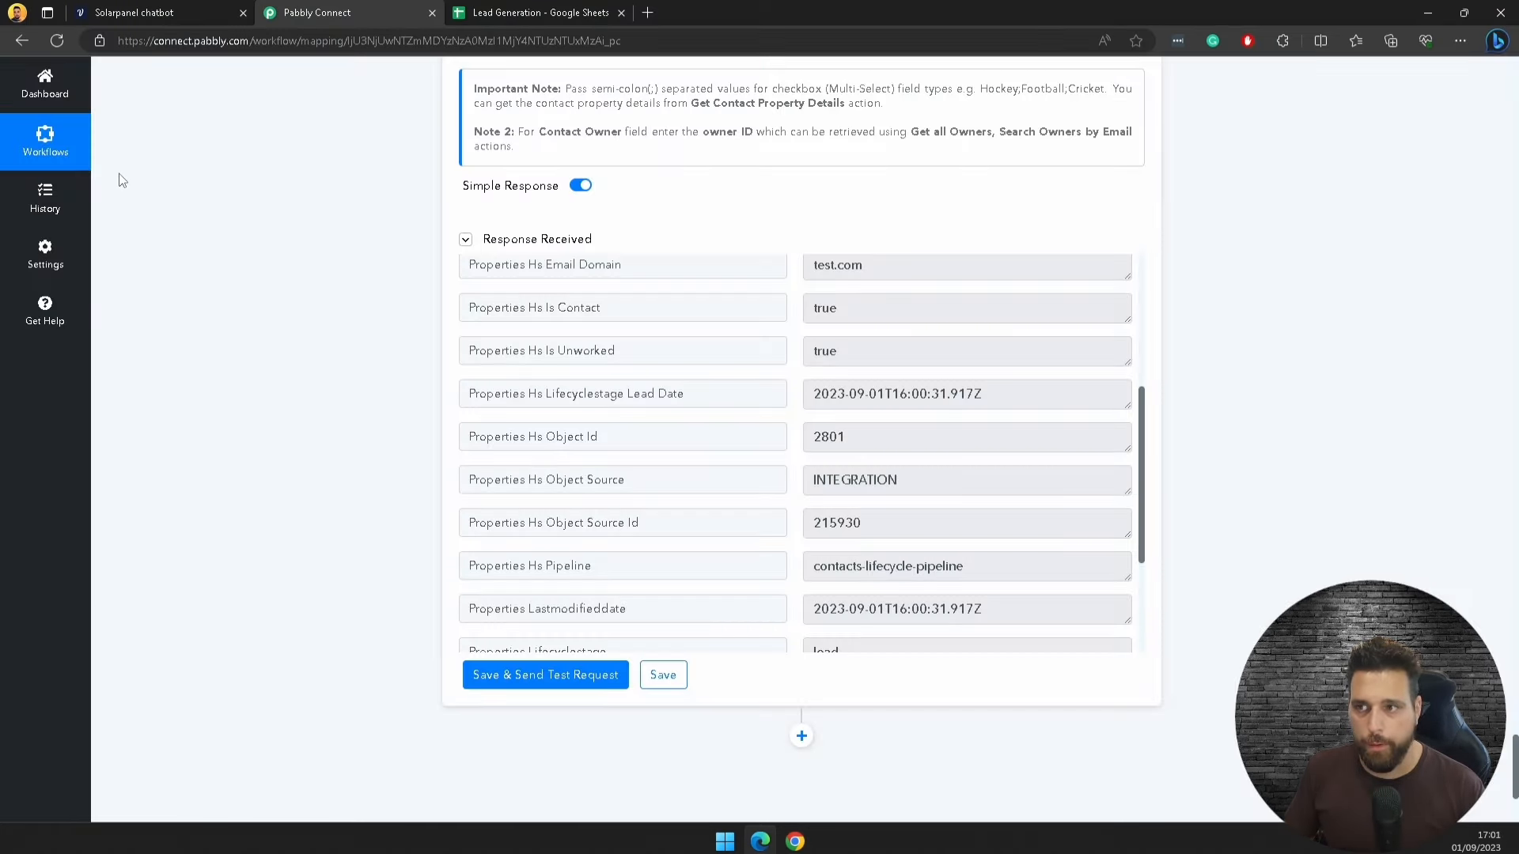
left_click(46, 83)
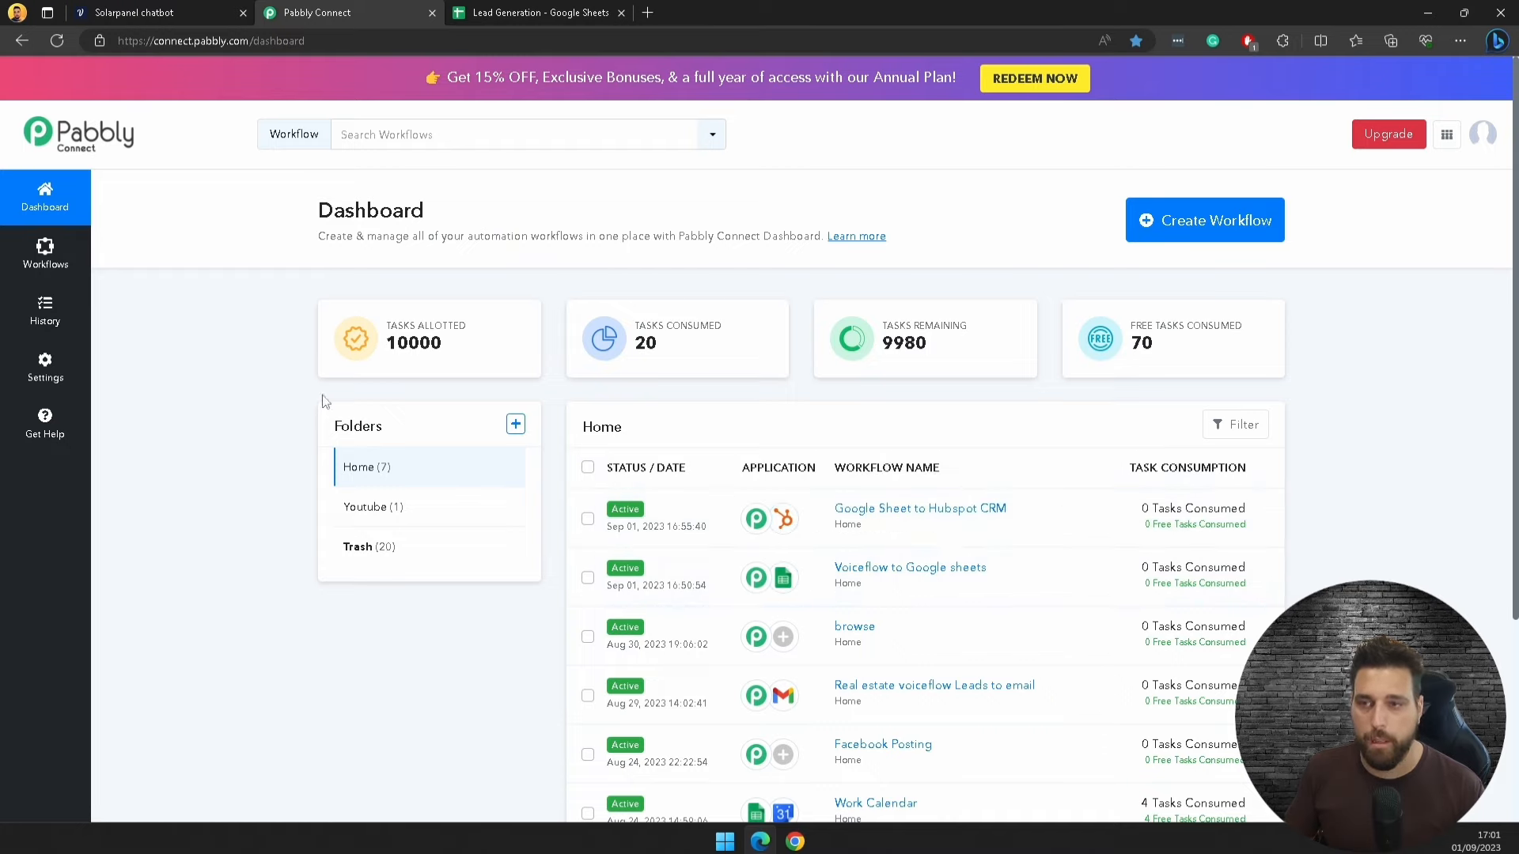
left_click(183, 10)
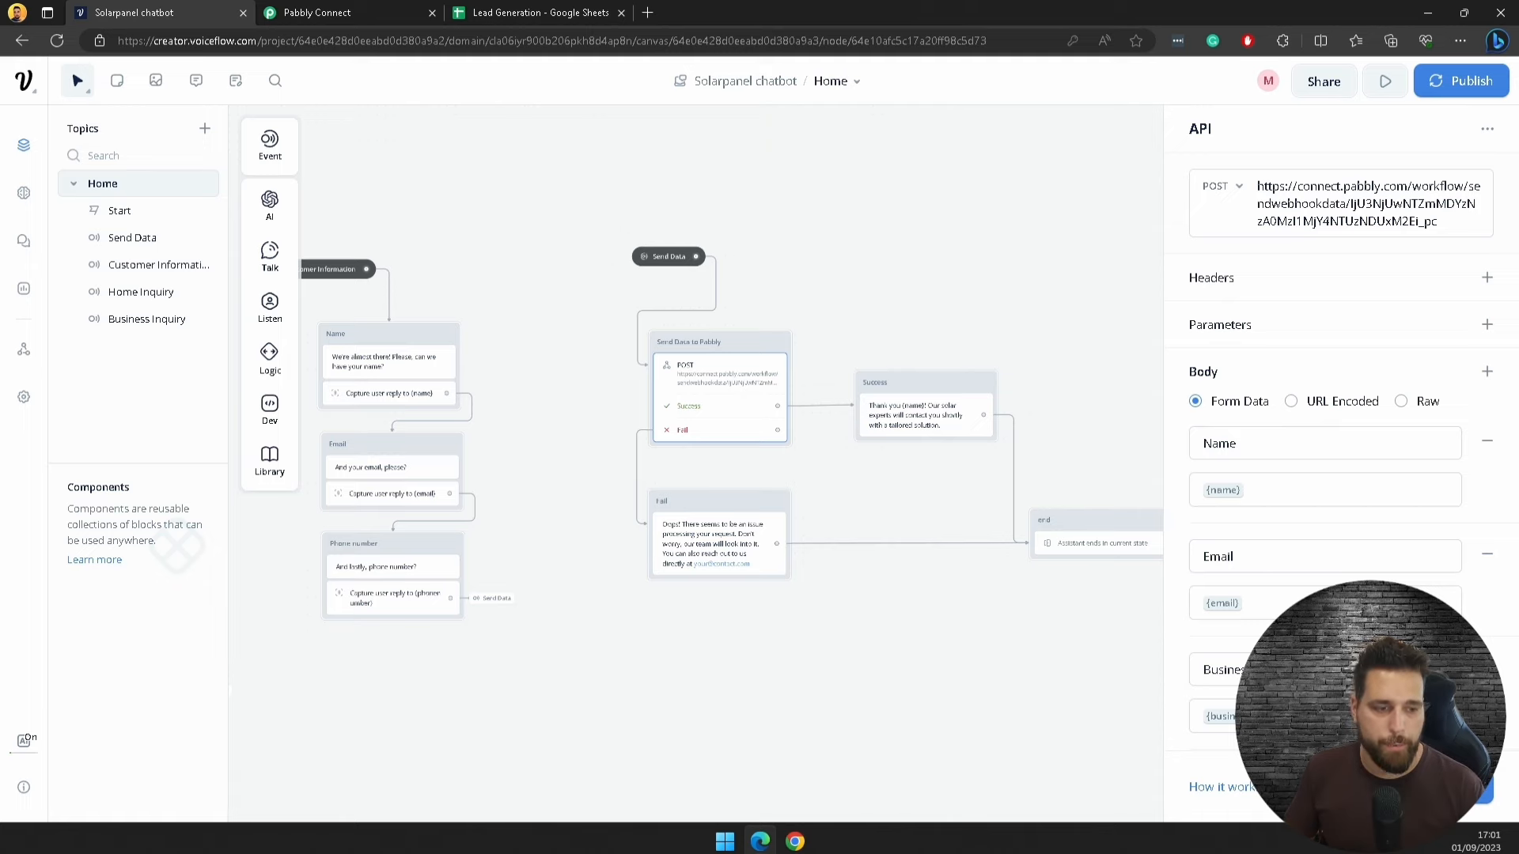
left_click(1484, 792)
left_click(661, 140)
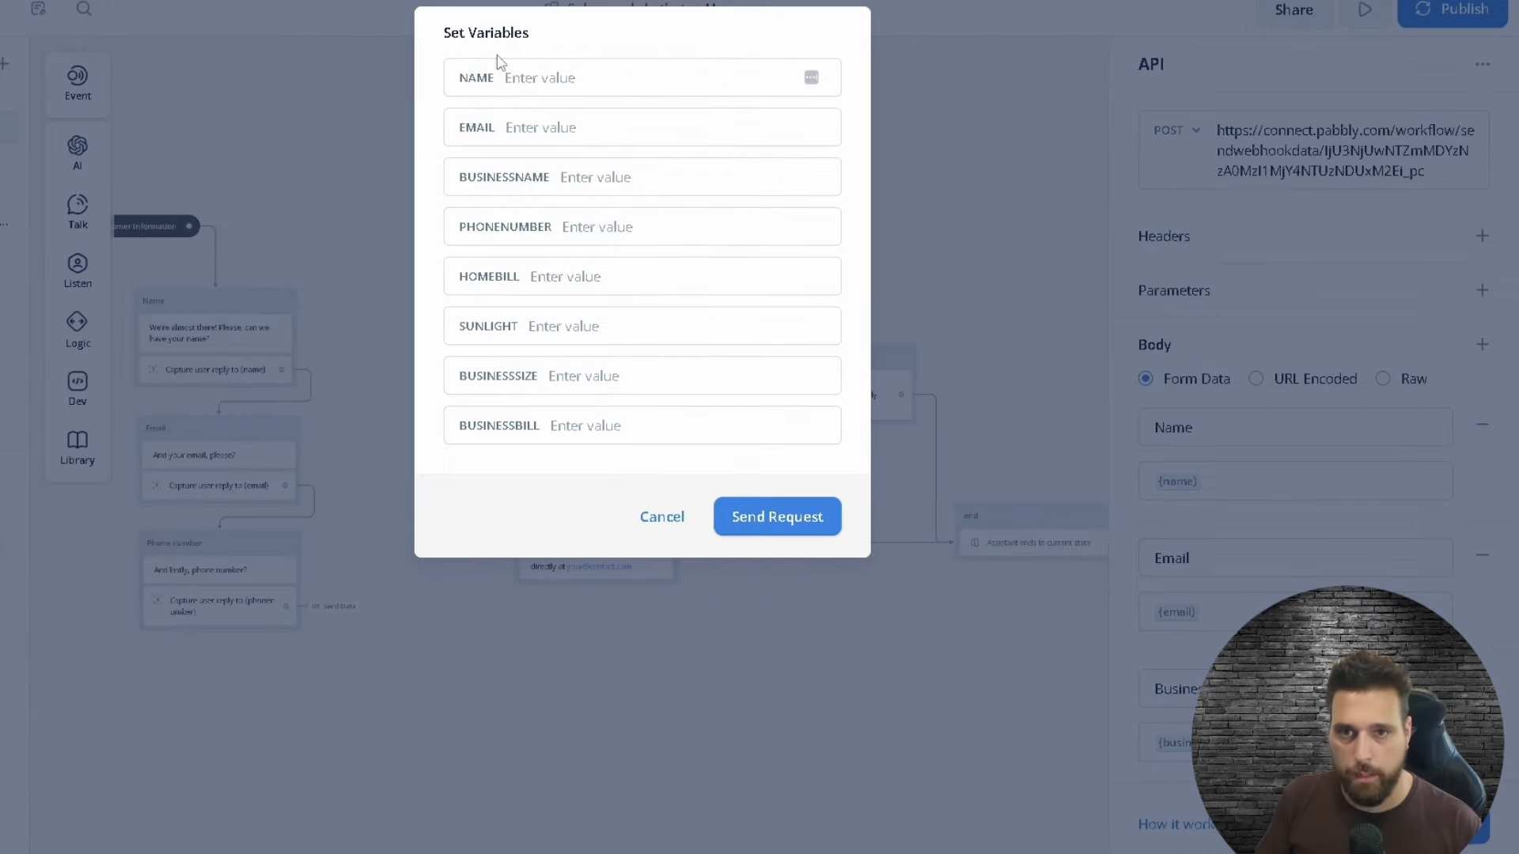
left_click(665, 141)
type("Test2")
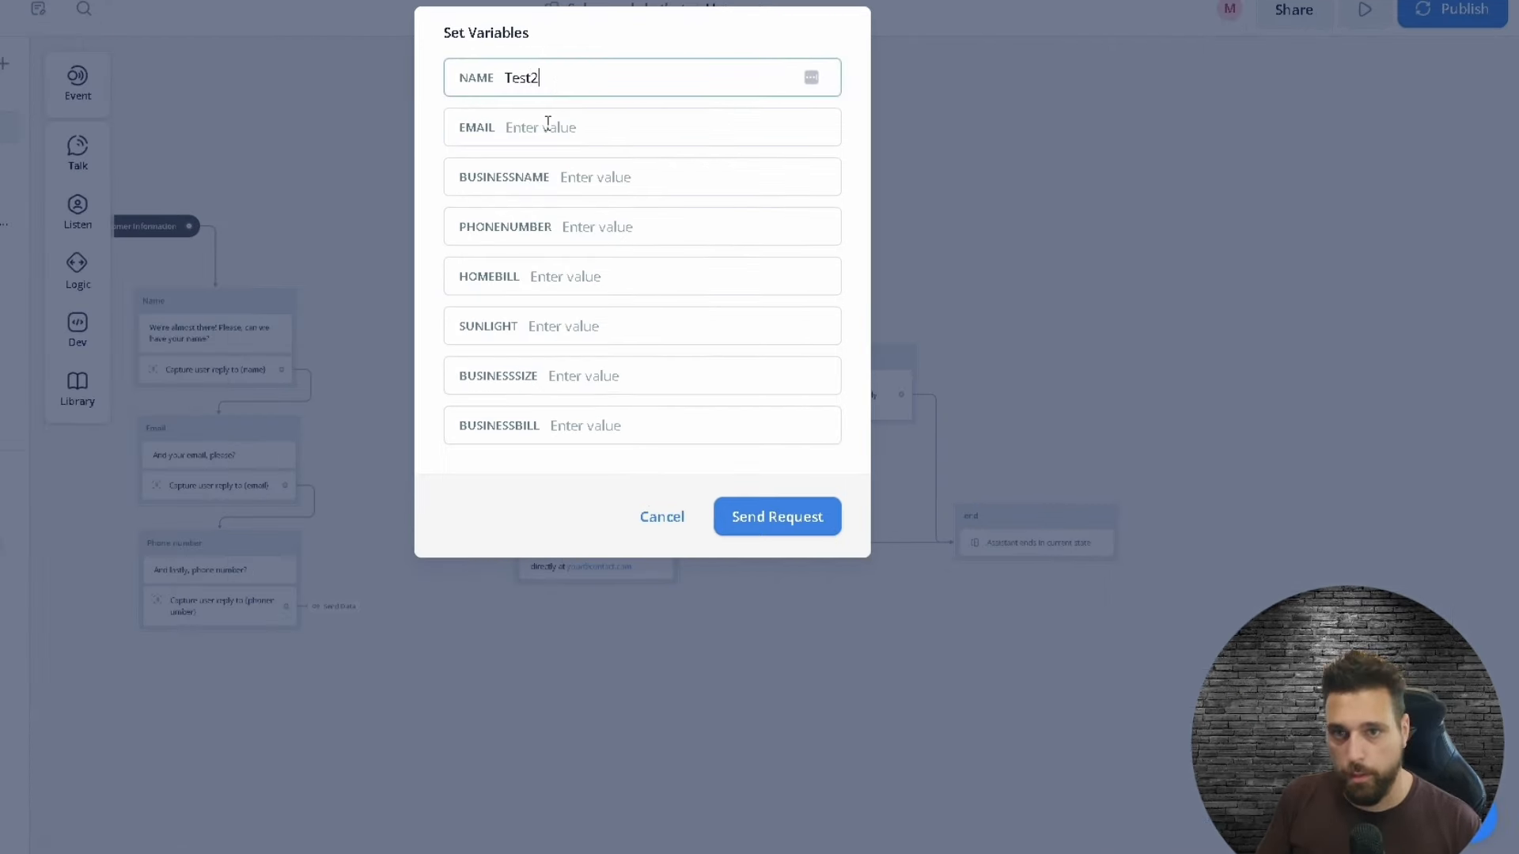
left_click(679, 182)
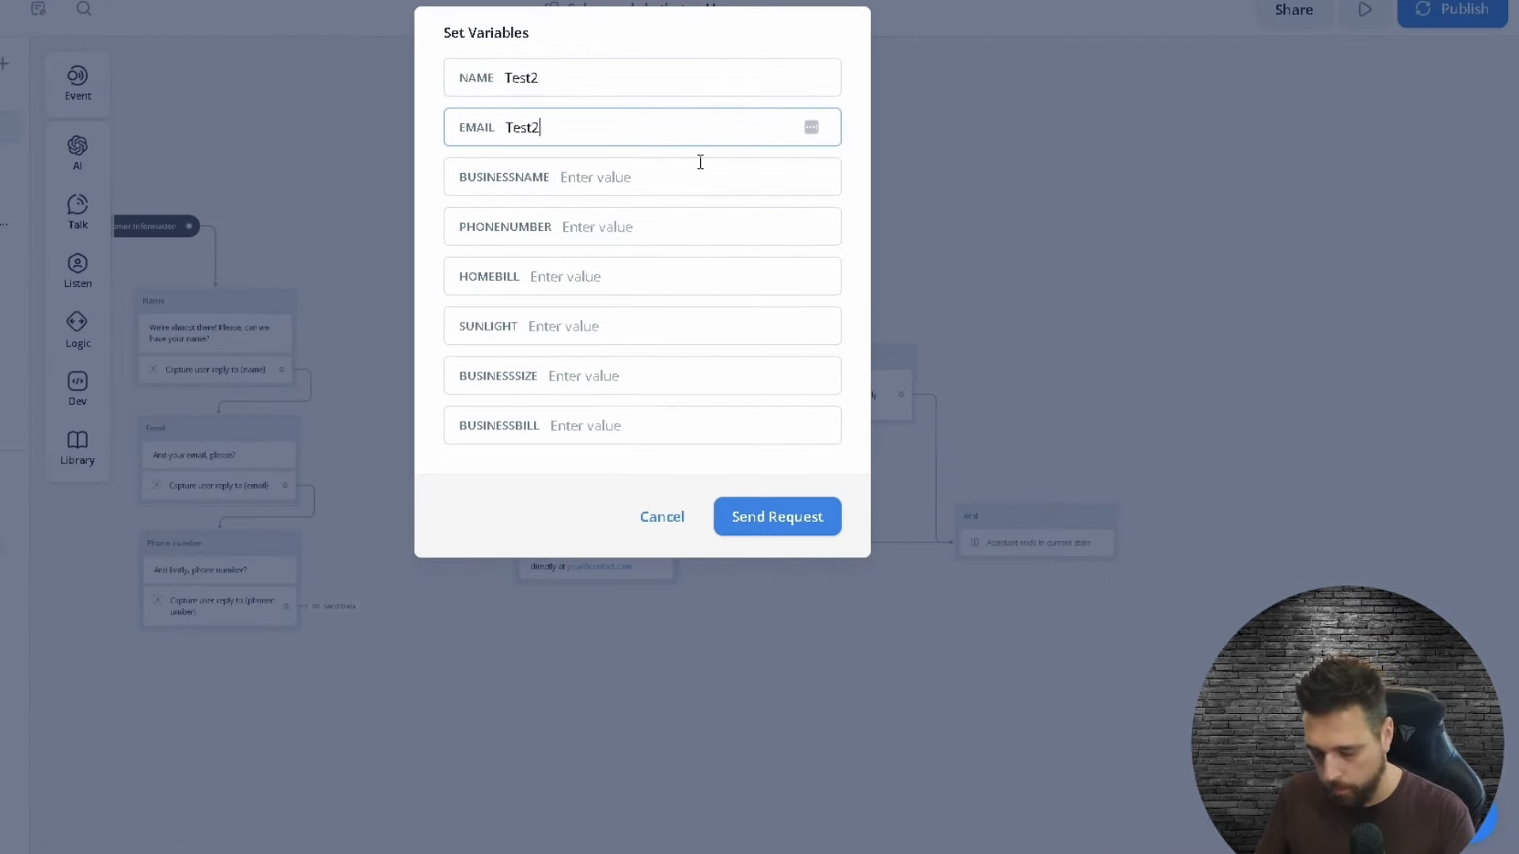
left_click(571, 77)
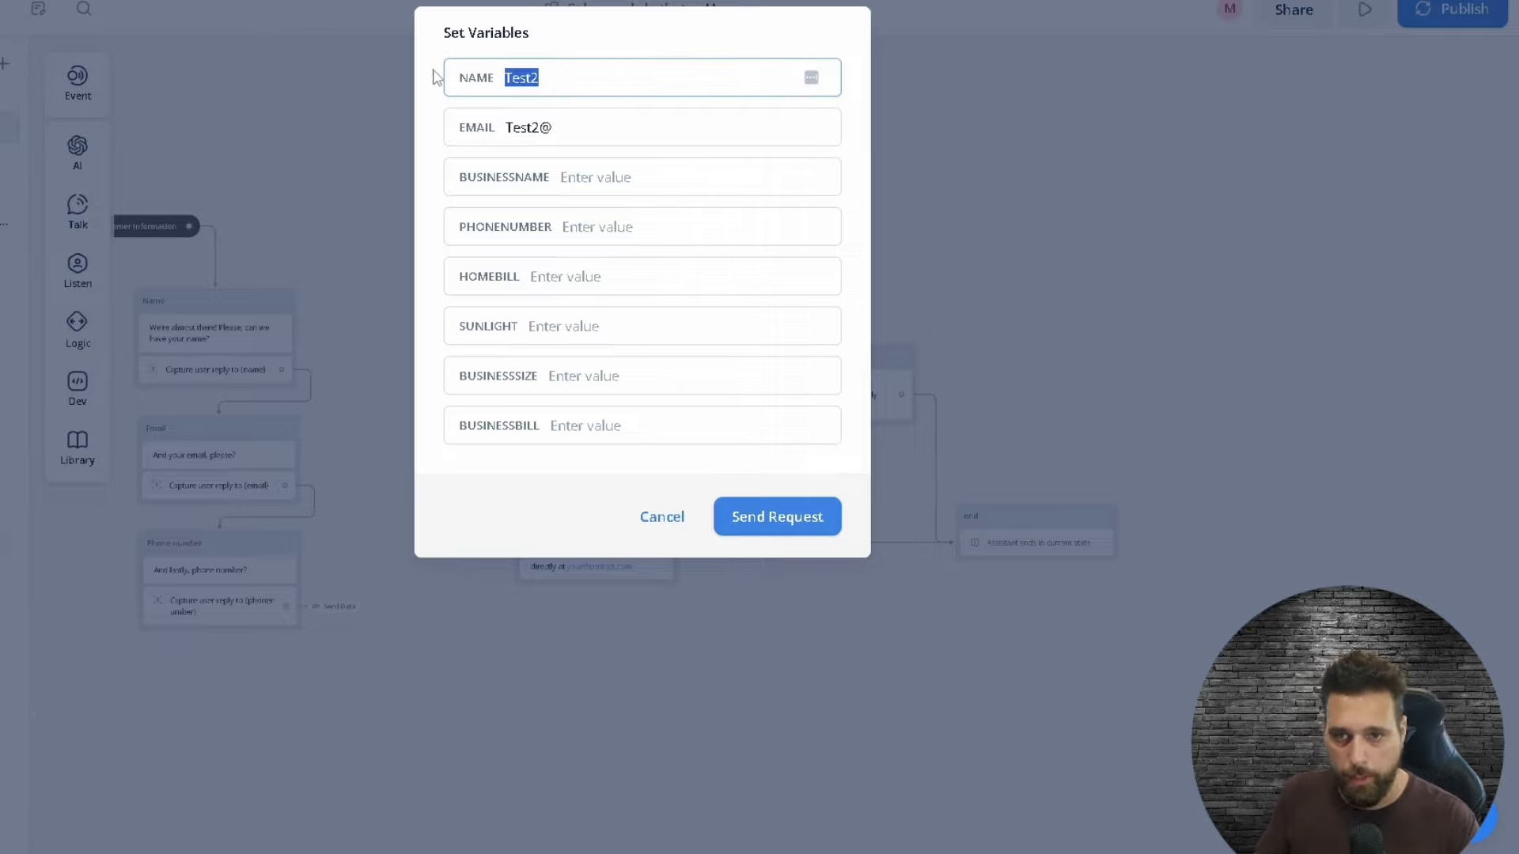
left_click(647, 134)
type("test.com")
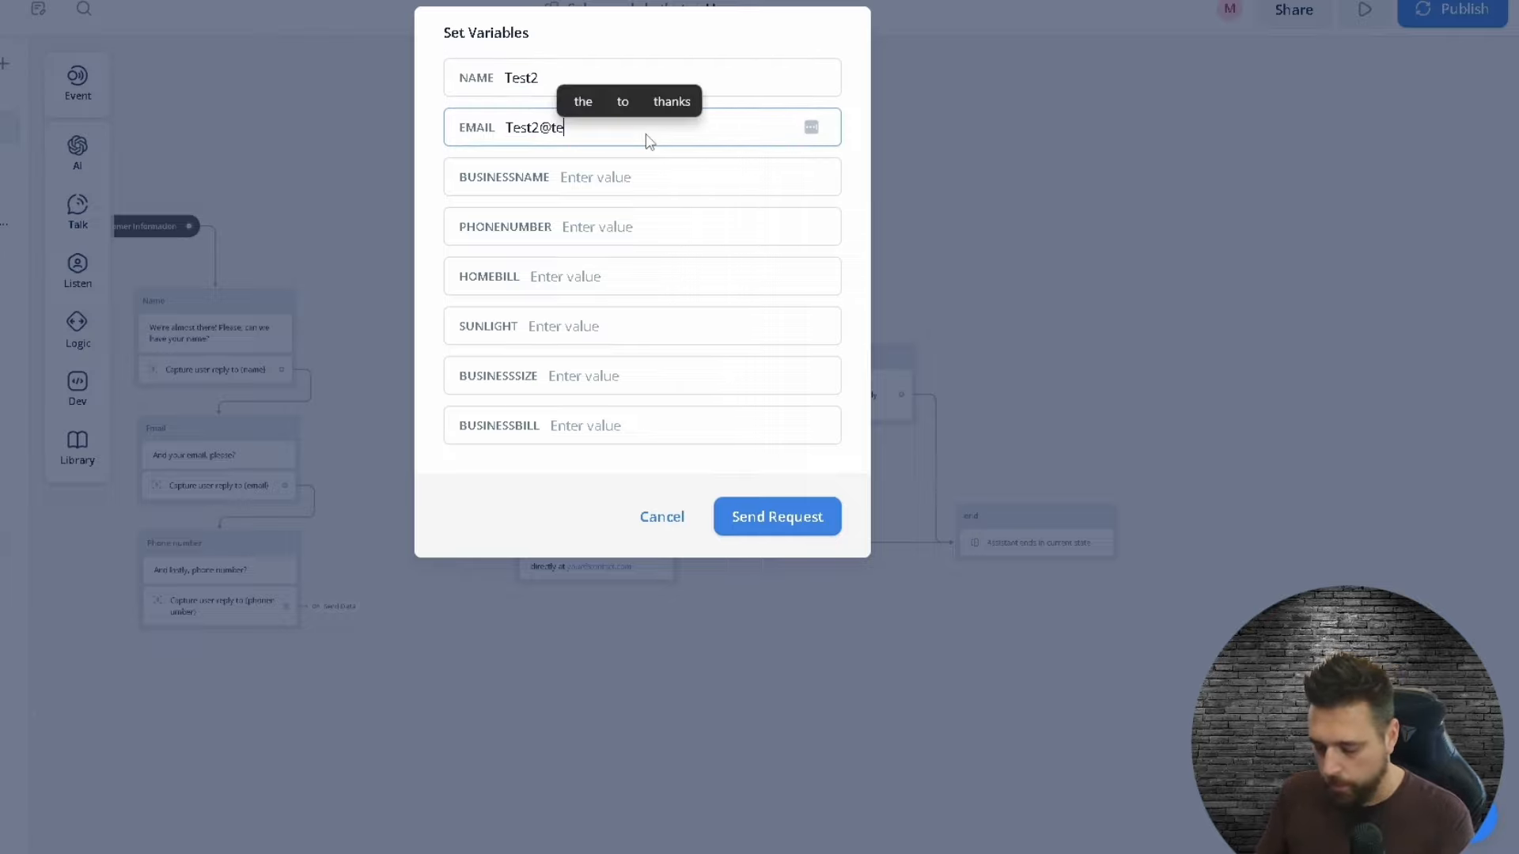
Step: Fill BUSINESSNAME, PHONENUMBER, HOMEBILL, SUNLIGHT and BUSINESSSIZE with Test2 and send the request to Pabbly
key("Tab")
key("ctrl+v")
key("Tab")
key("ctrl+v")
key("Tab")
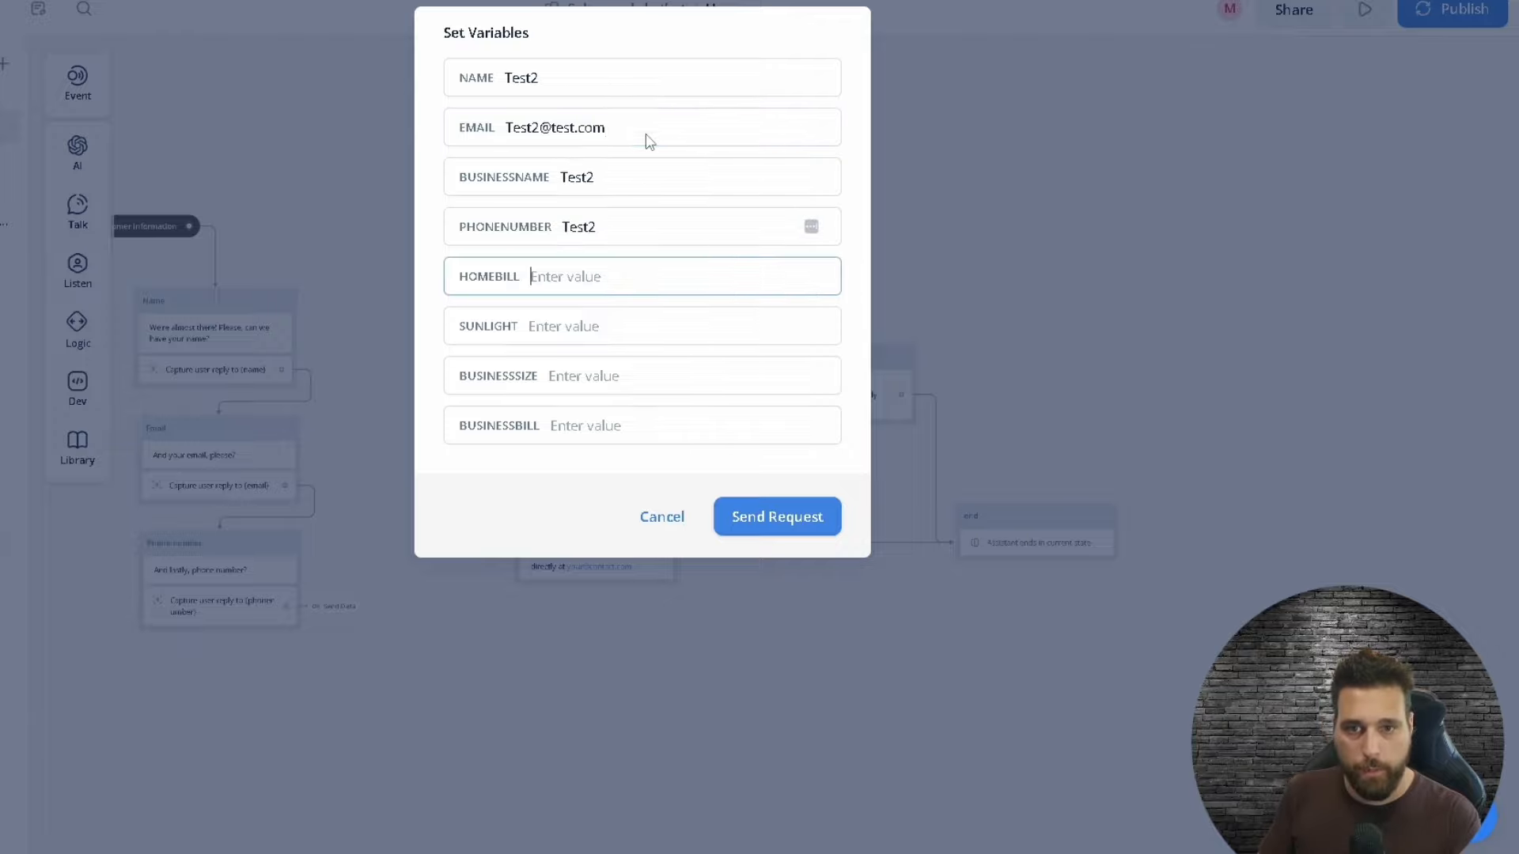
type("Test2")
key("Tab")
type("Test2")
key("Tab")
type("Test2")
key("Tab")
type("Test2")
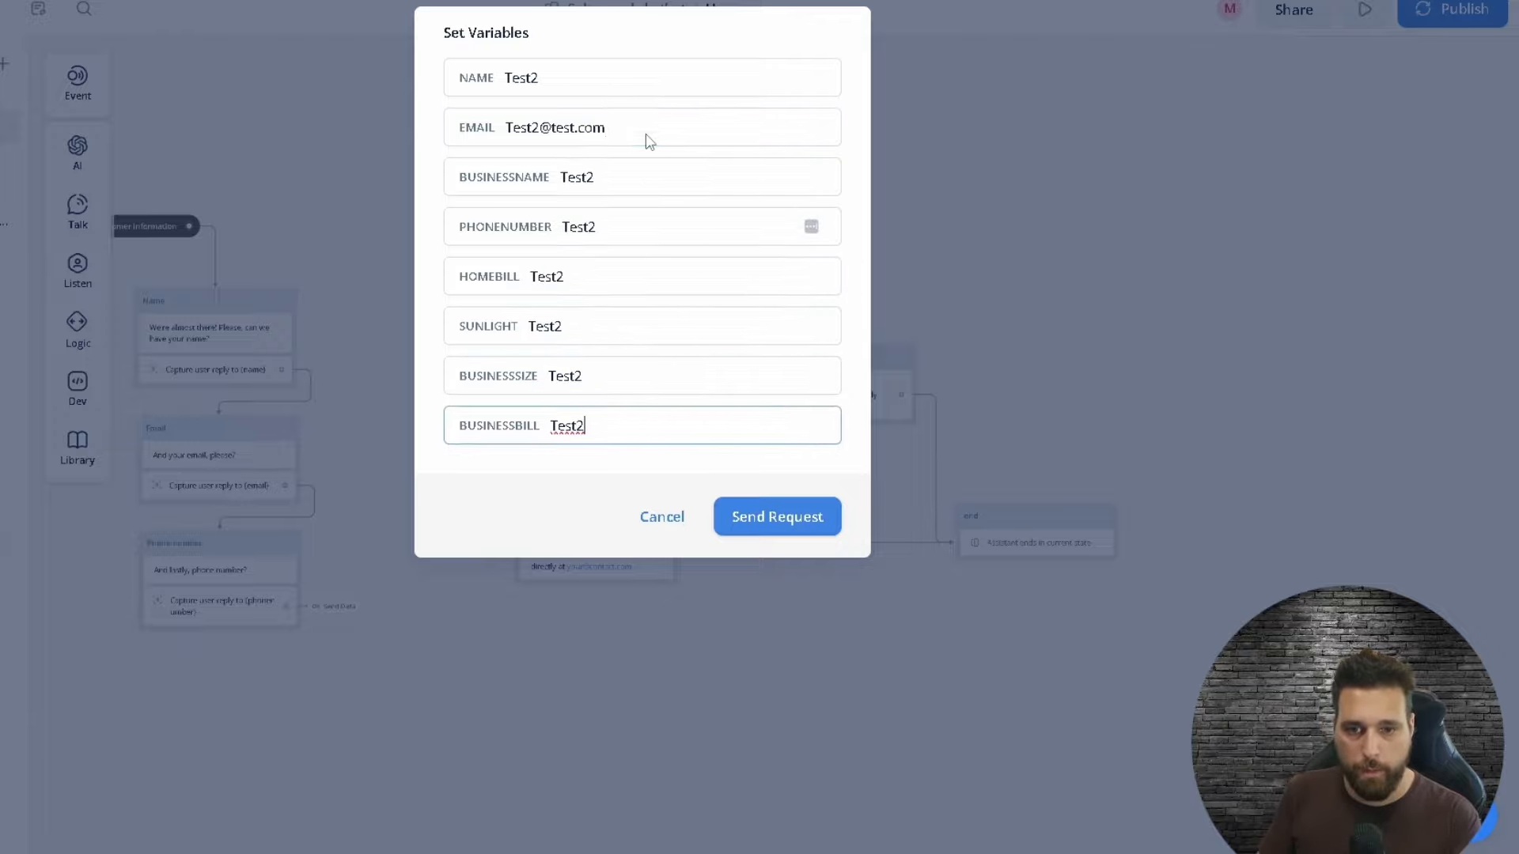
left_click(776, 518)
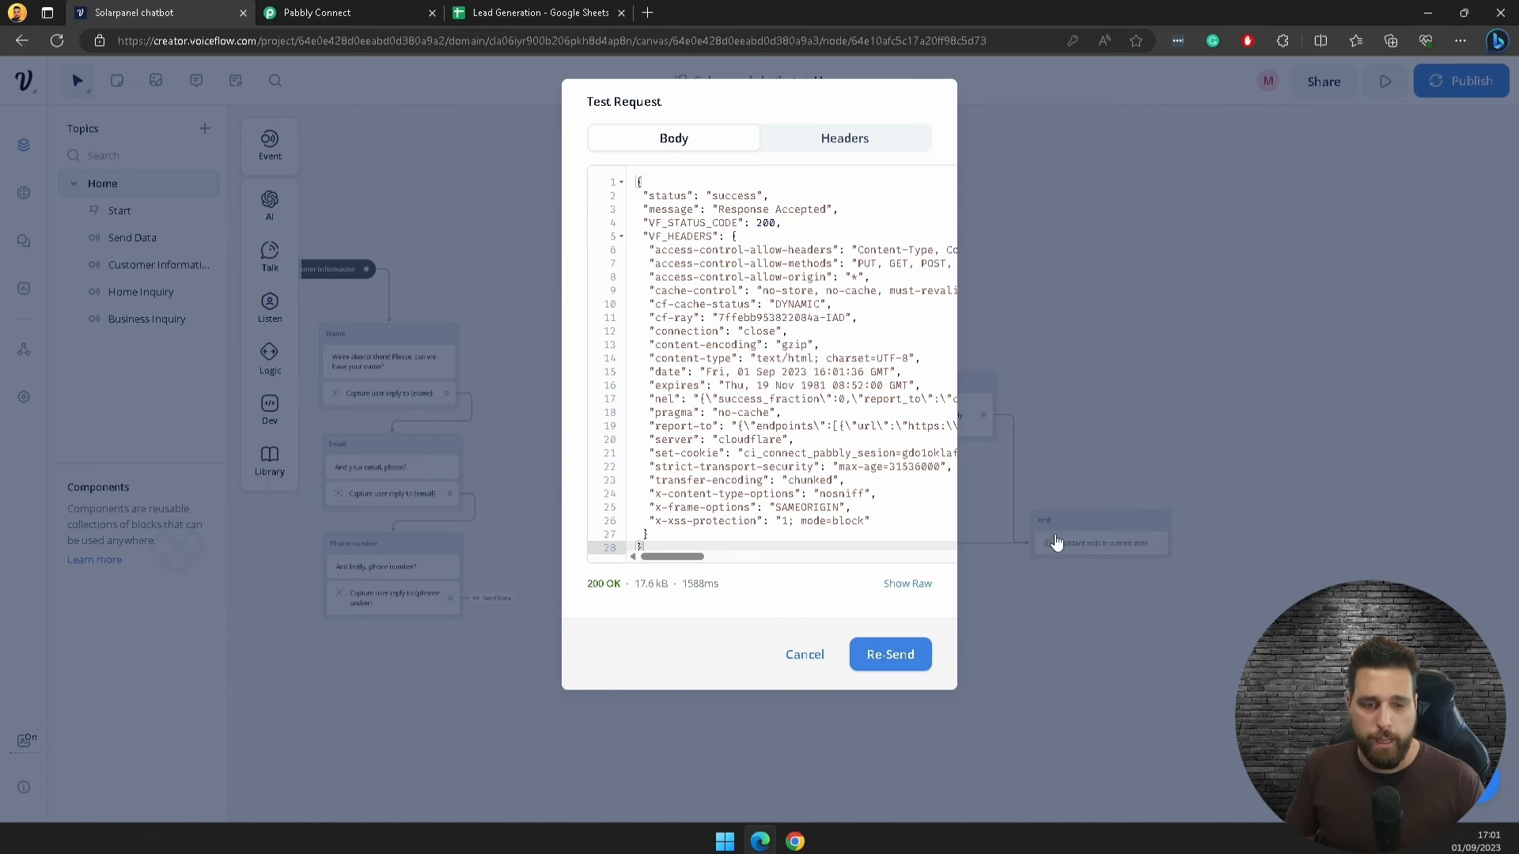
left_click(1072, 357)
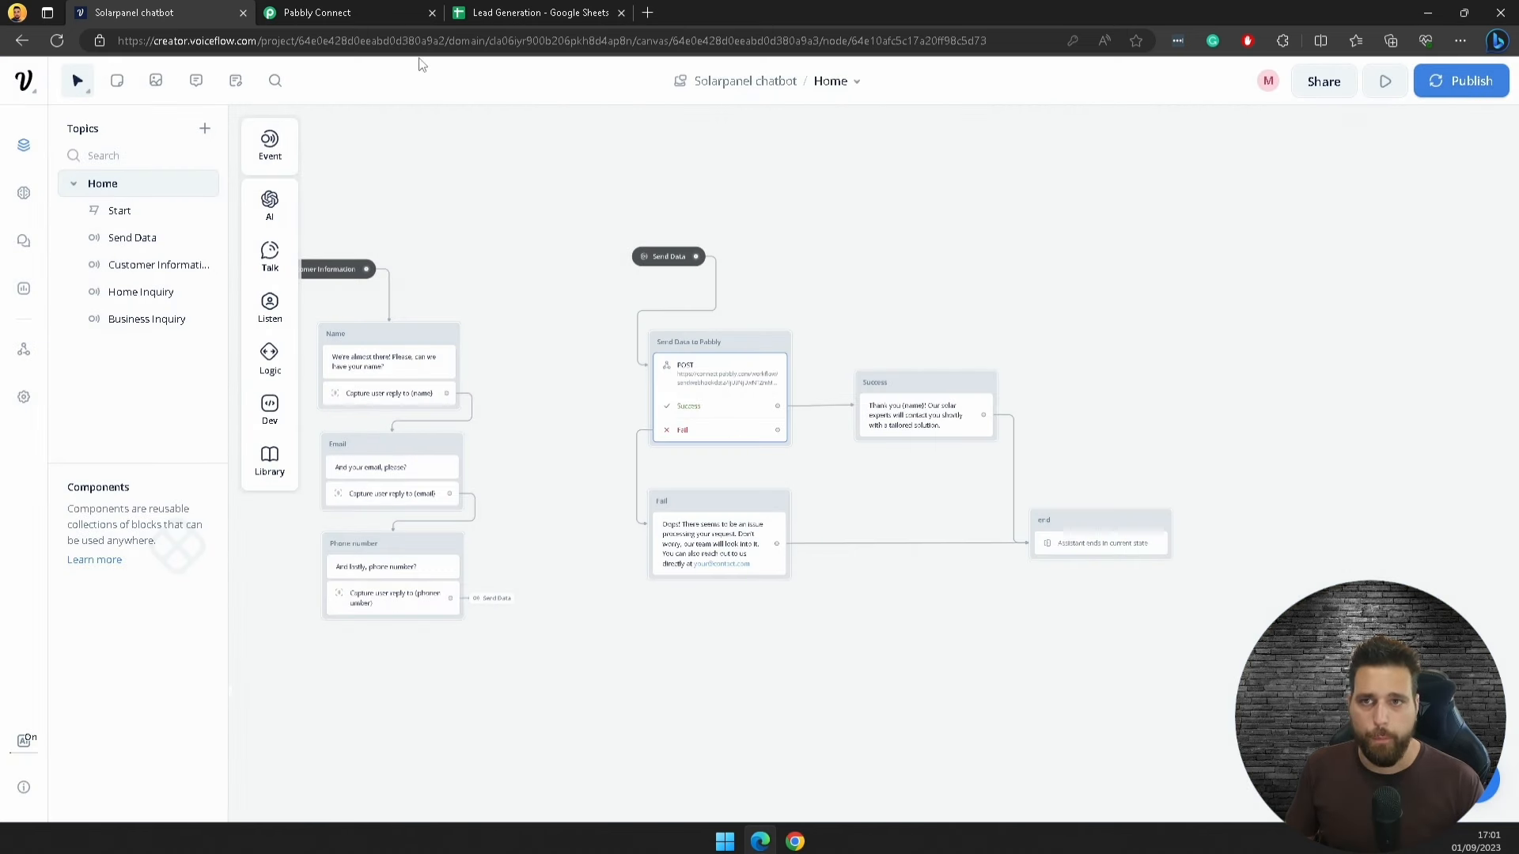
left_click(328, 11)
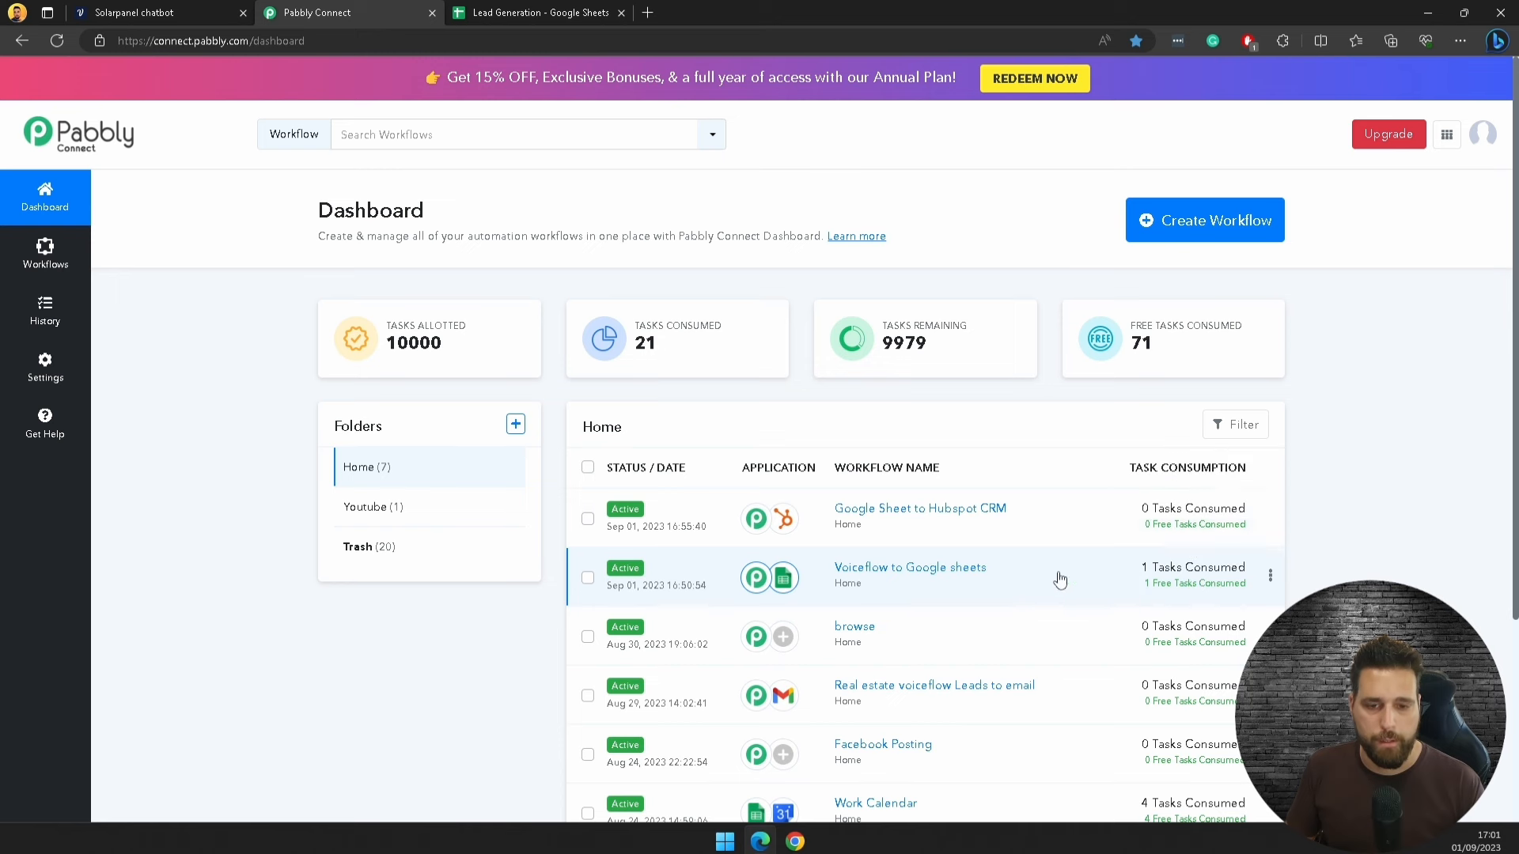
Step: Check the new Test2 lead row in the Lead Generation sheet, then return to Pabbly Connect
left_click(558, 14)
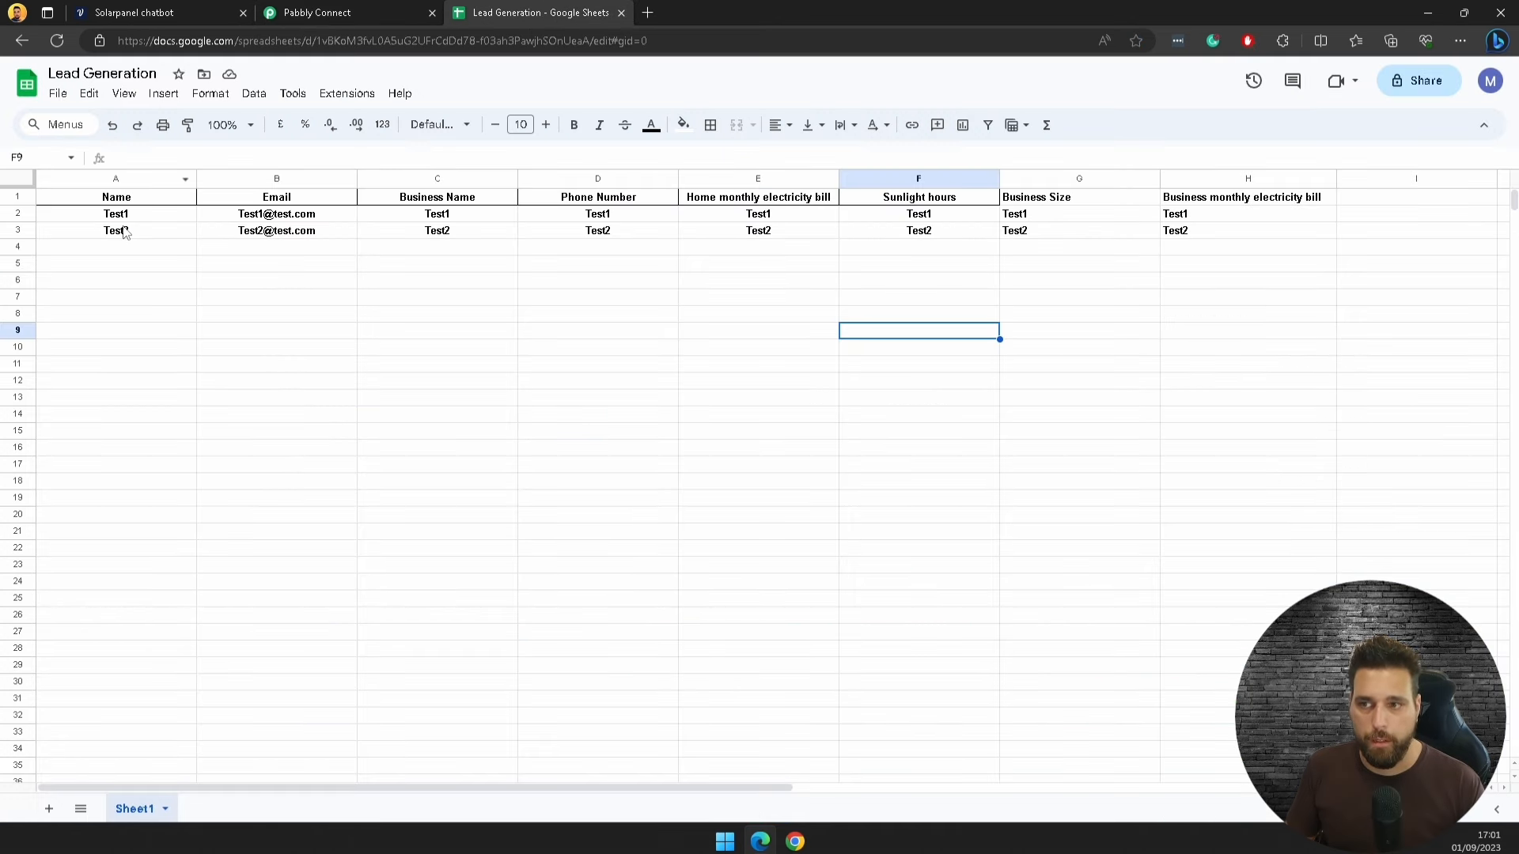
left_click_drag(124, 233, 1322, 232)
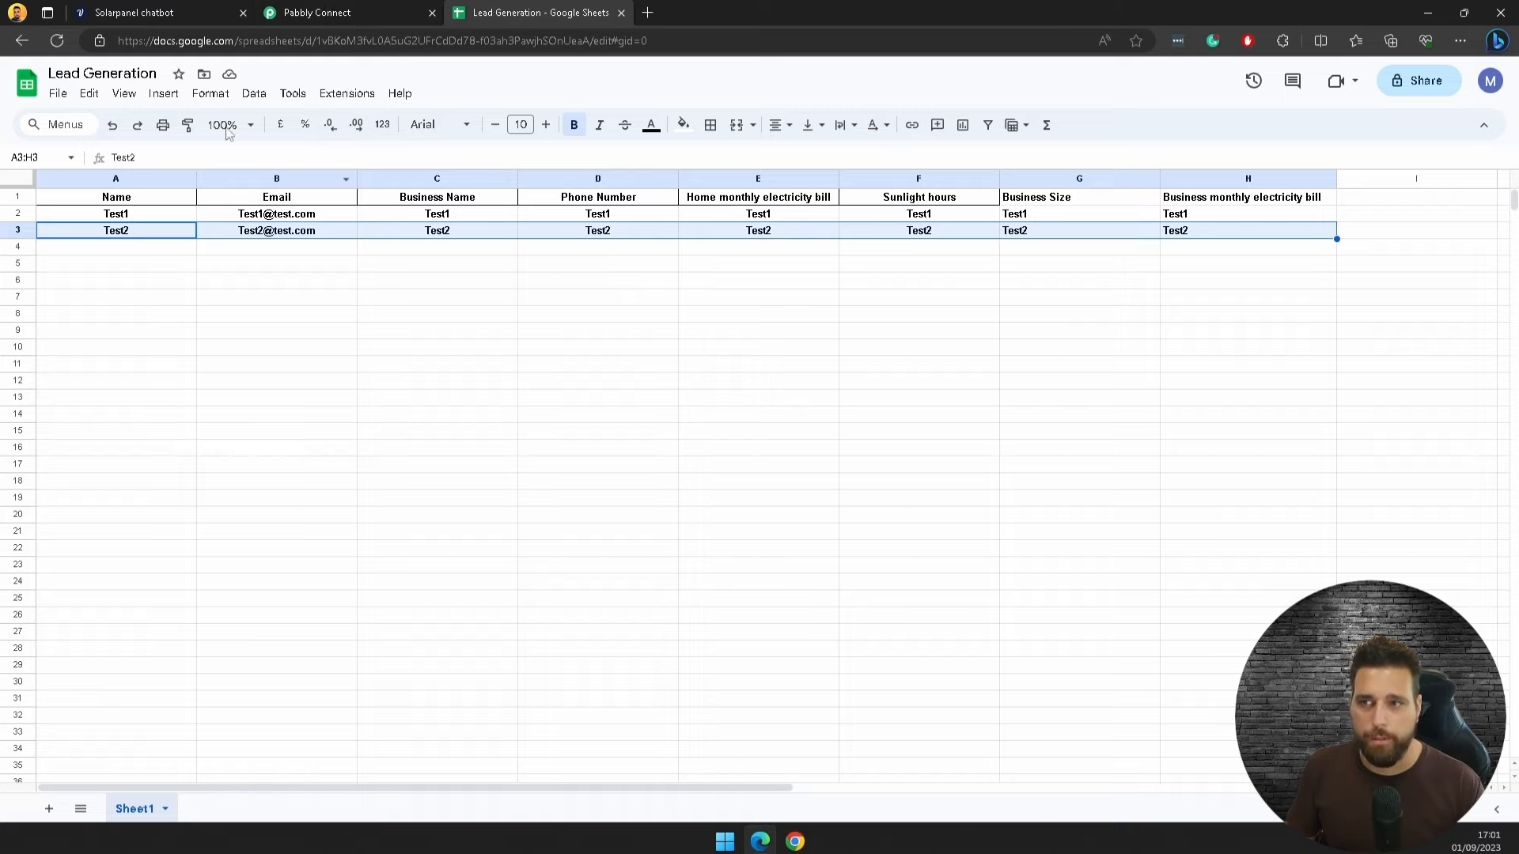
left_click(316, 13)
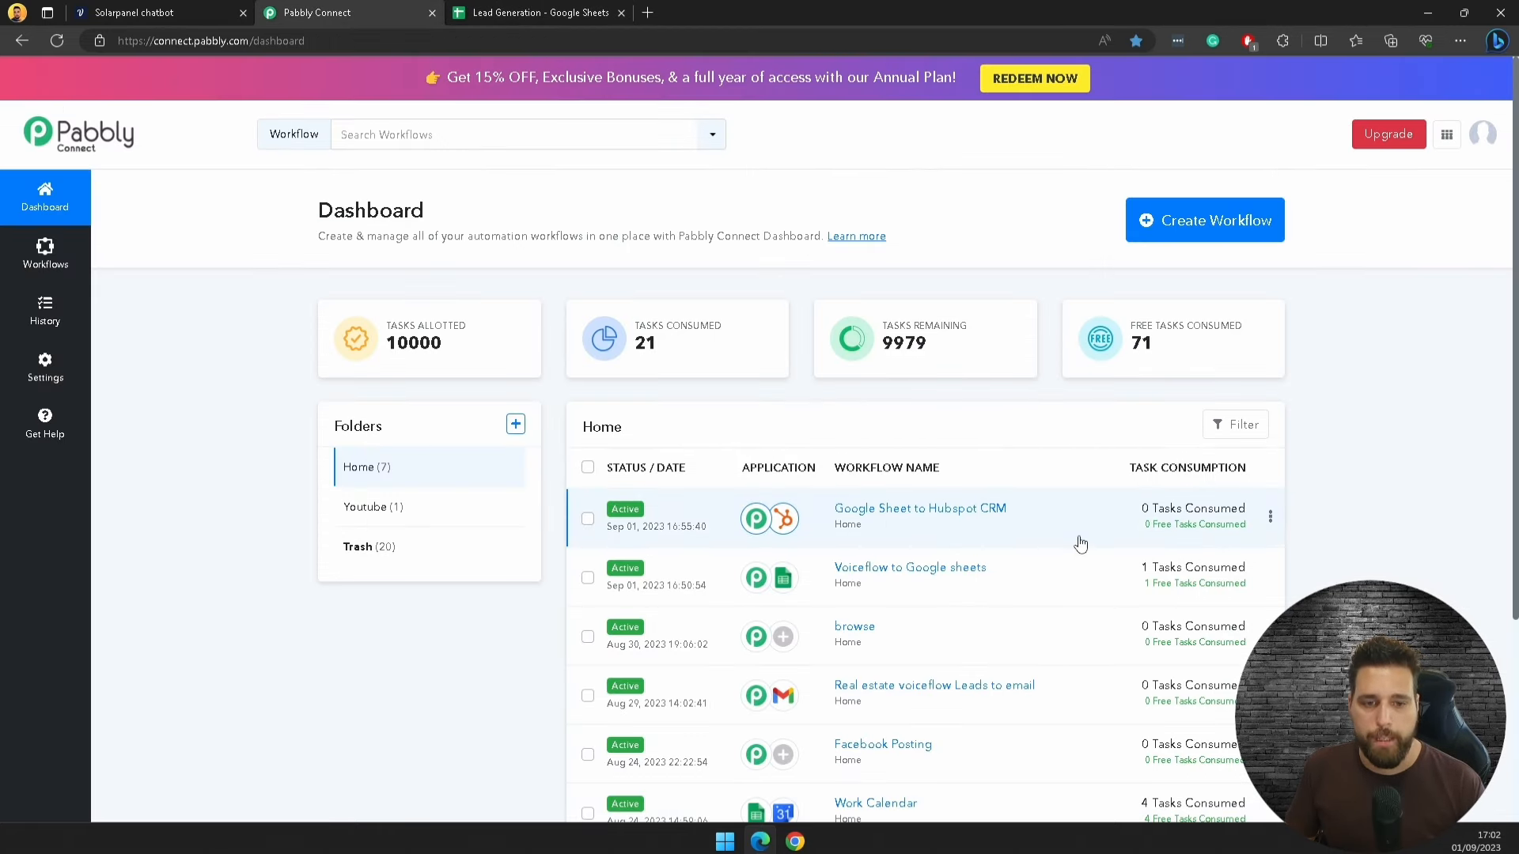
mouse_move(1179, 526)
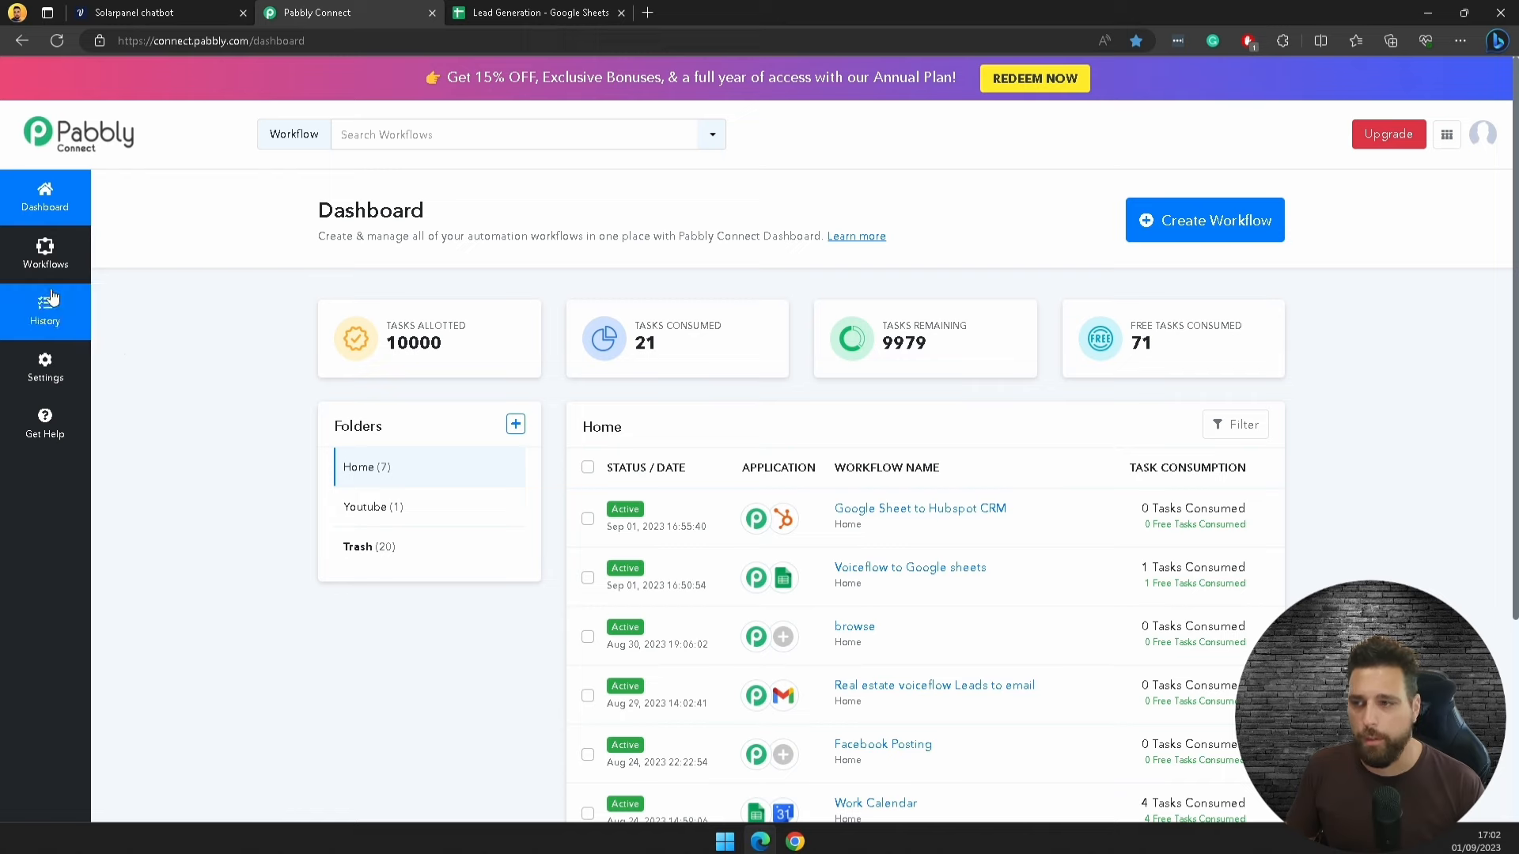
left_click(50, 318)
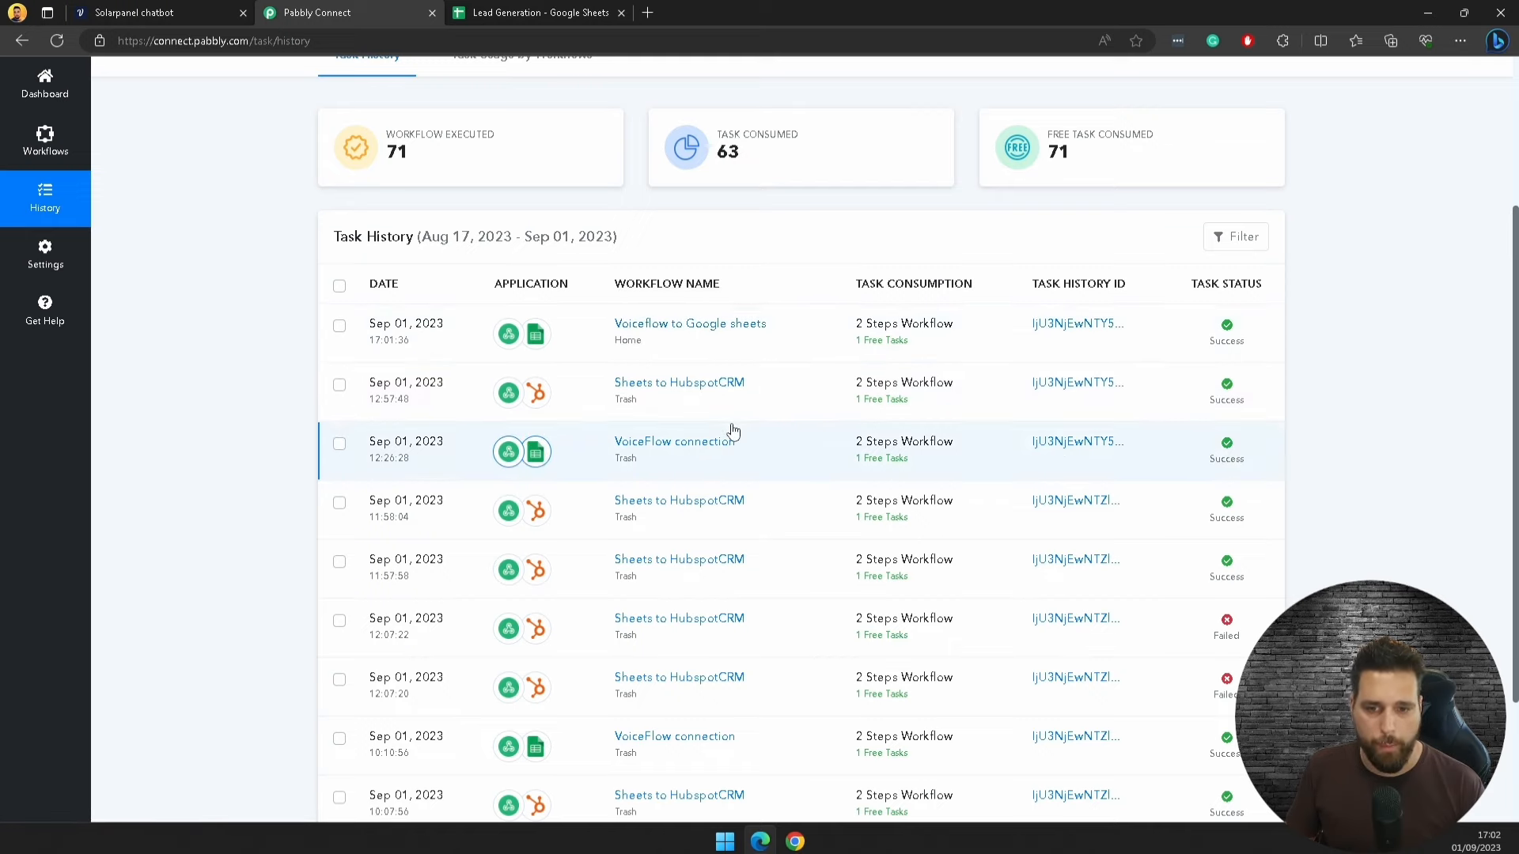
scroll(732, 430, "down", 2)
scroll(763, 403, "down", 1)
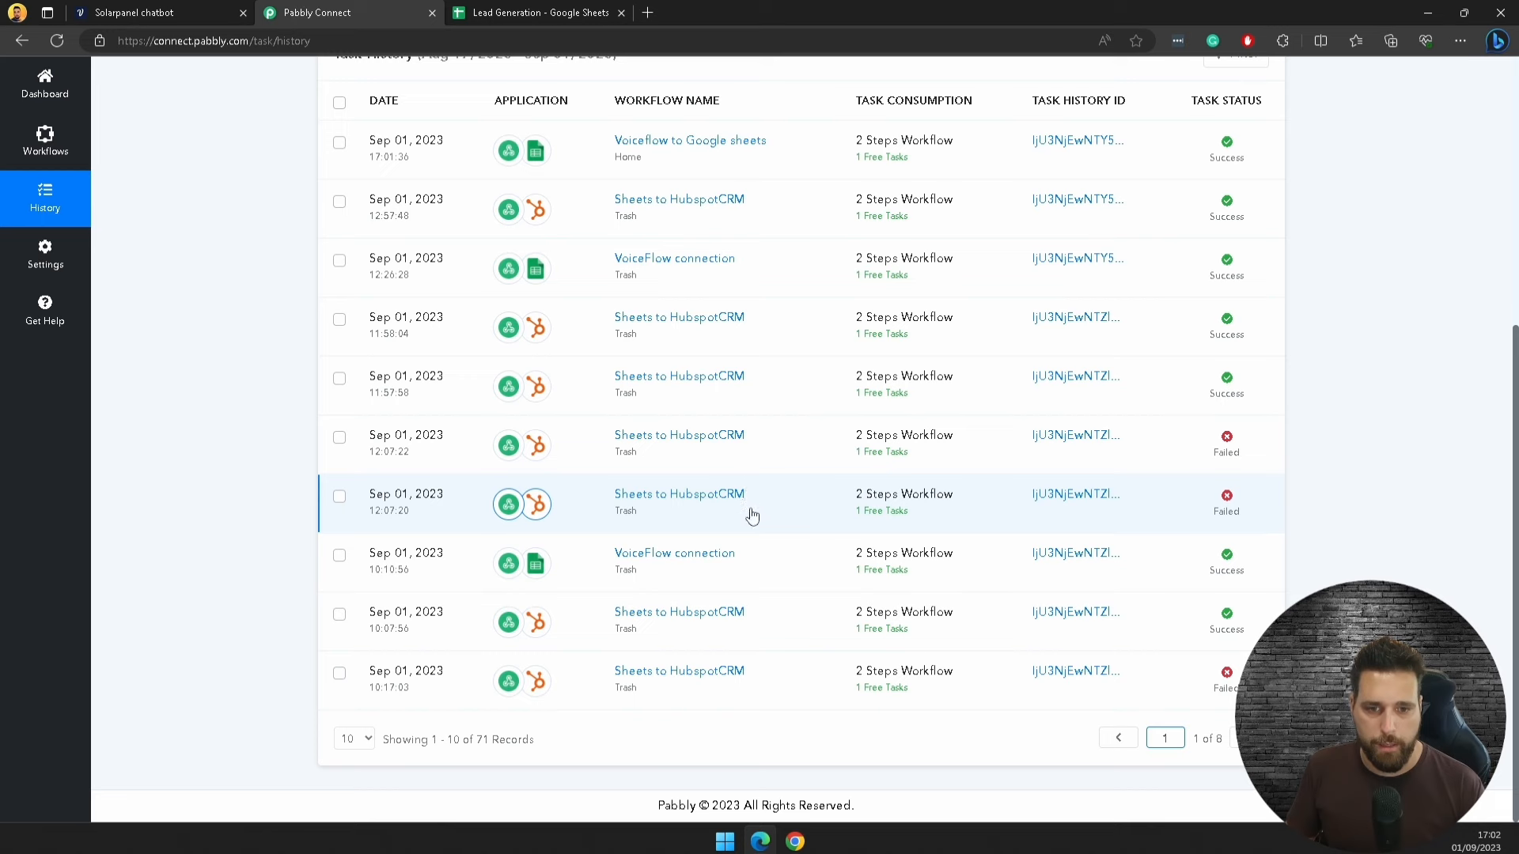
scroll(294, 328, "up", 5)
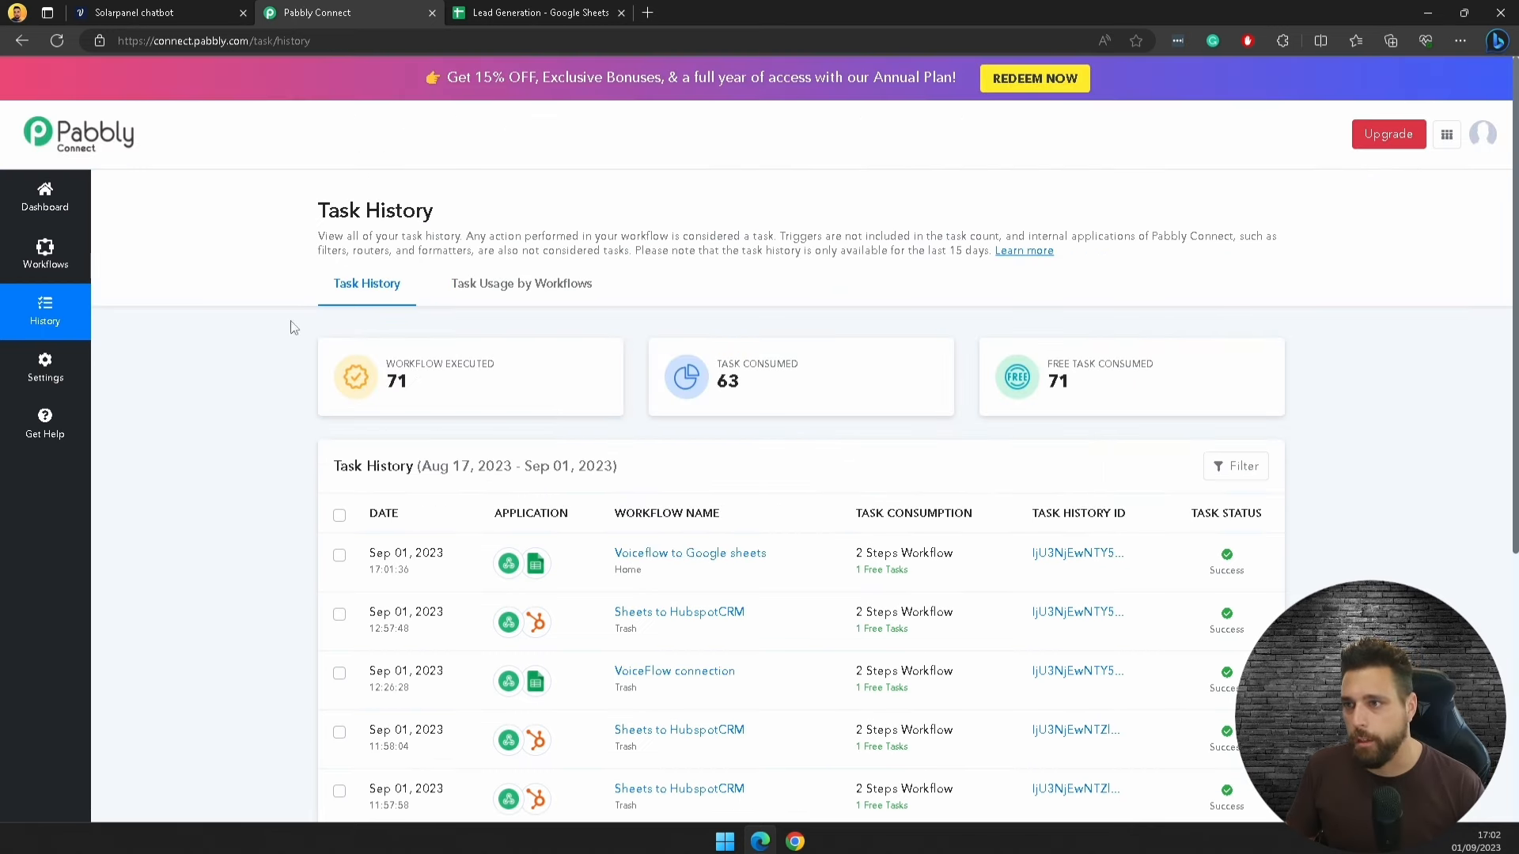
left_click(45, 207)
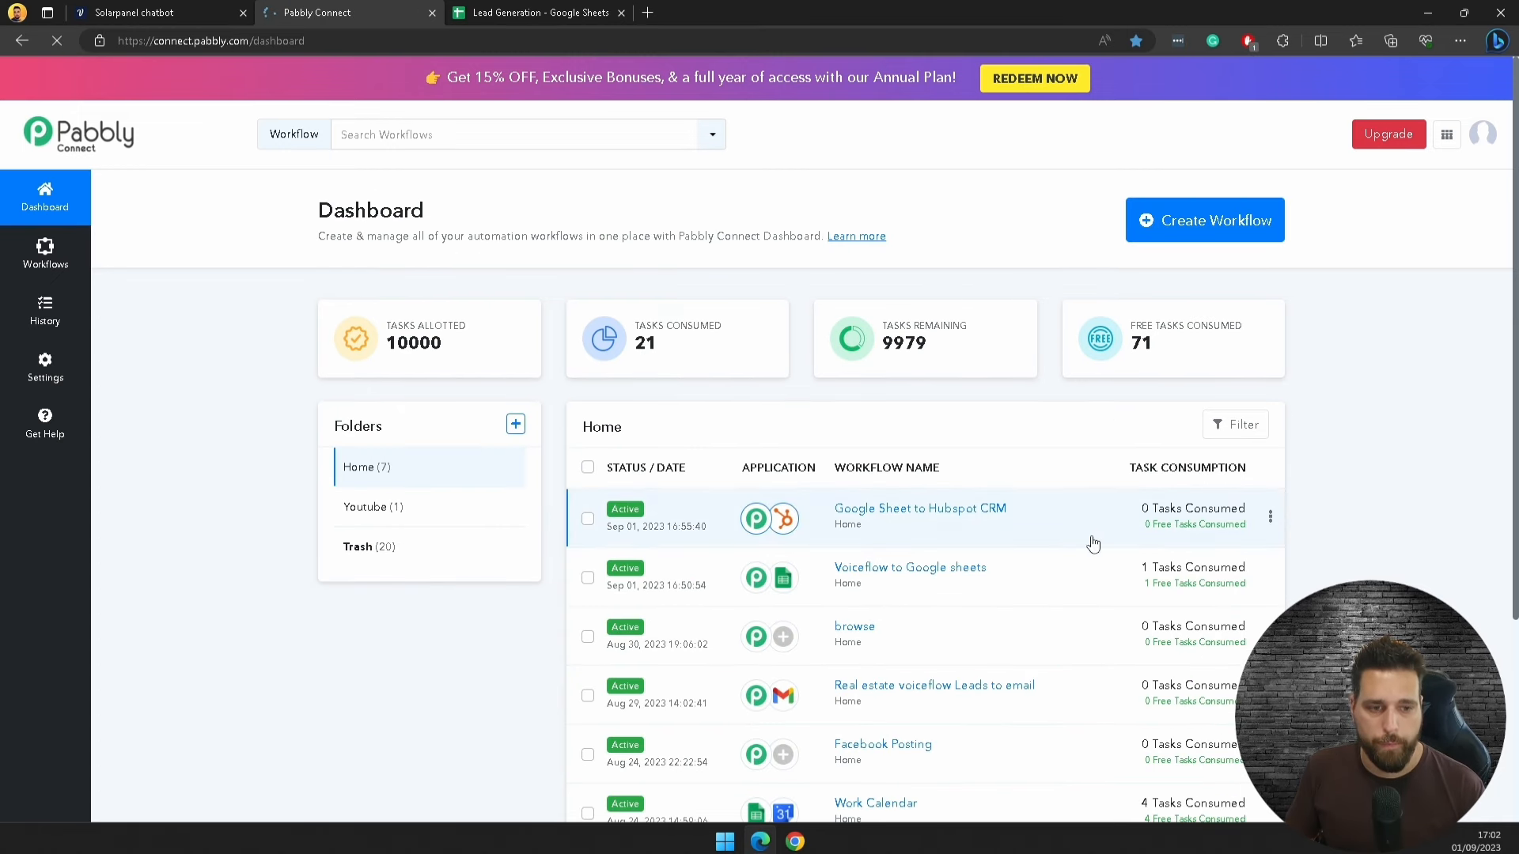
Step: Look over the Solarpanel chatbot flow in Voiceflow
left_click(135, 13)
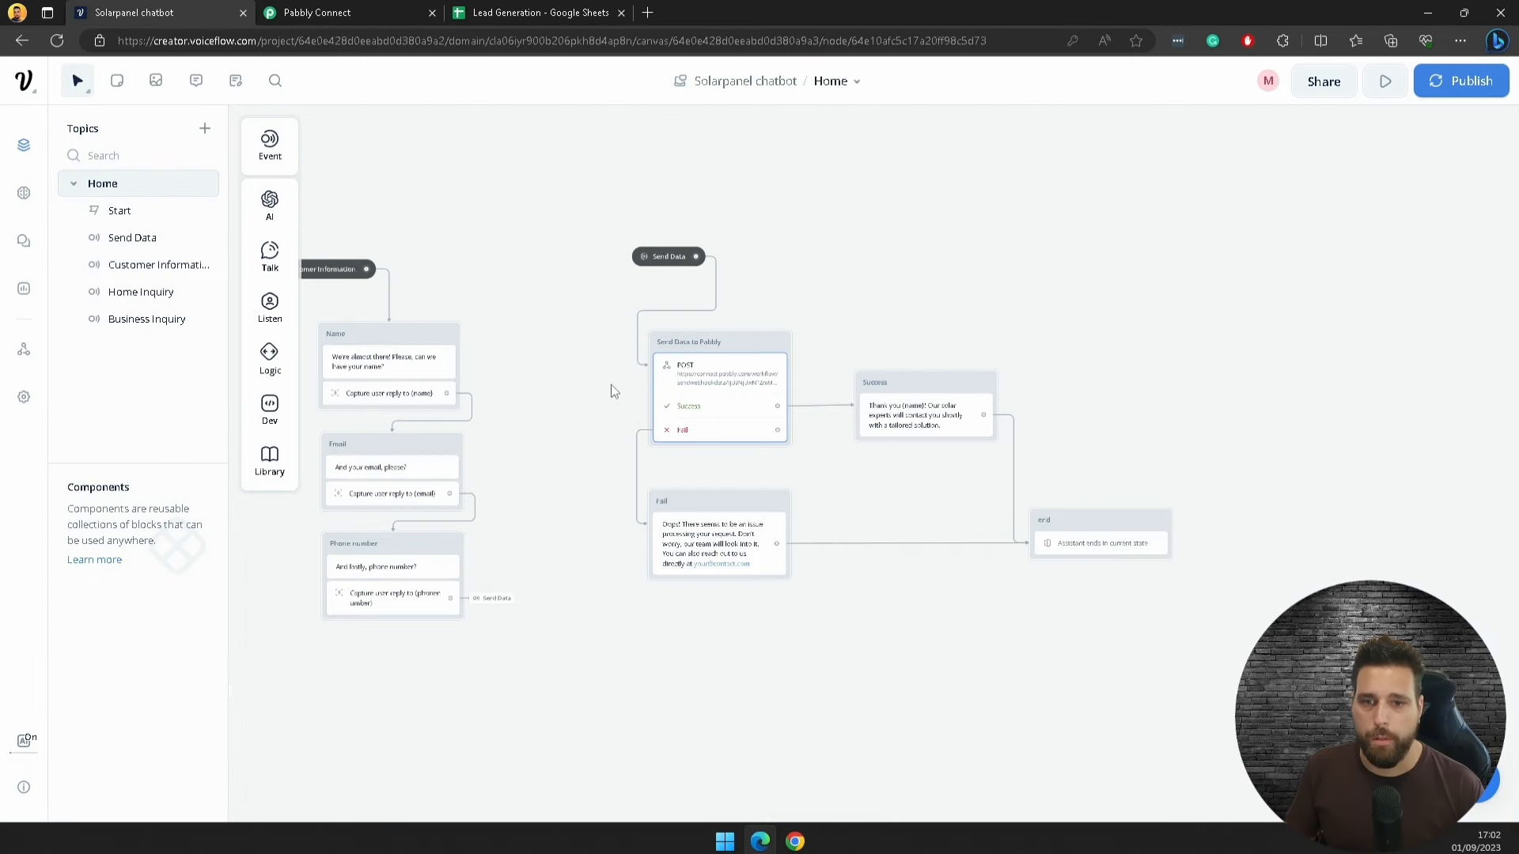
scroll(565, 345, "down", 1)
scroll(880, 324, "up", 3)
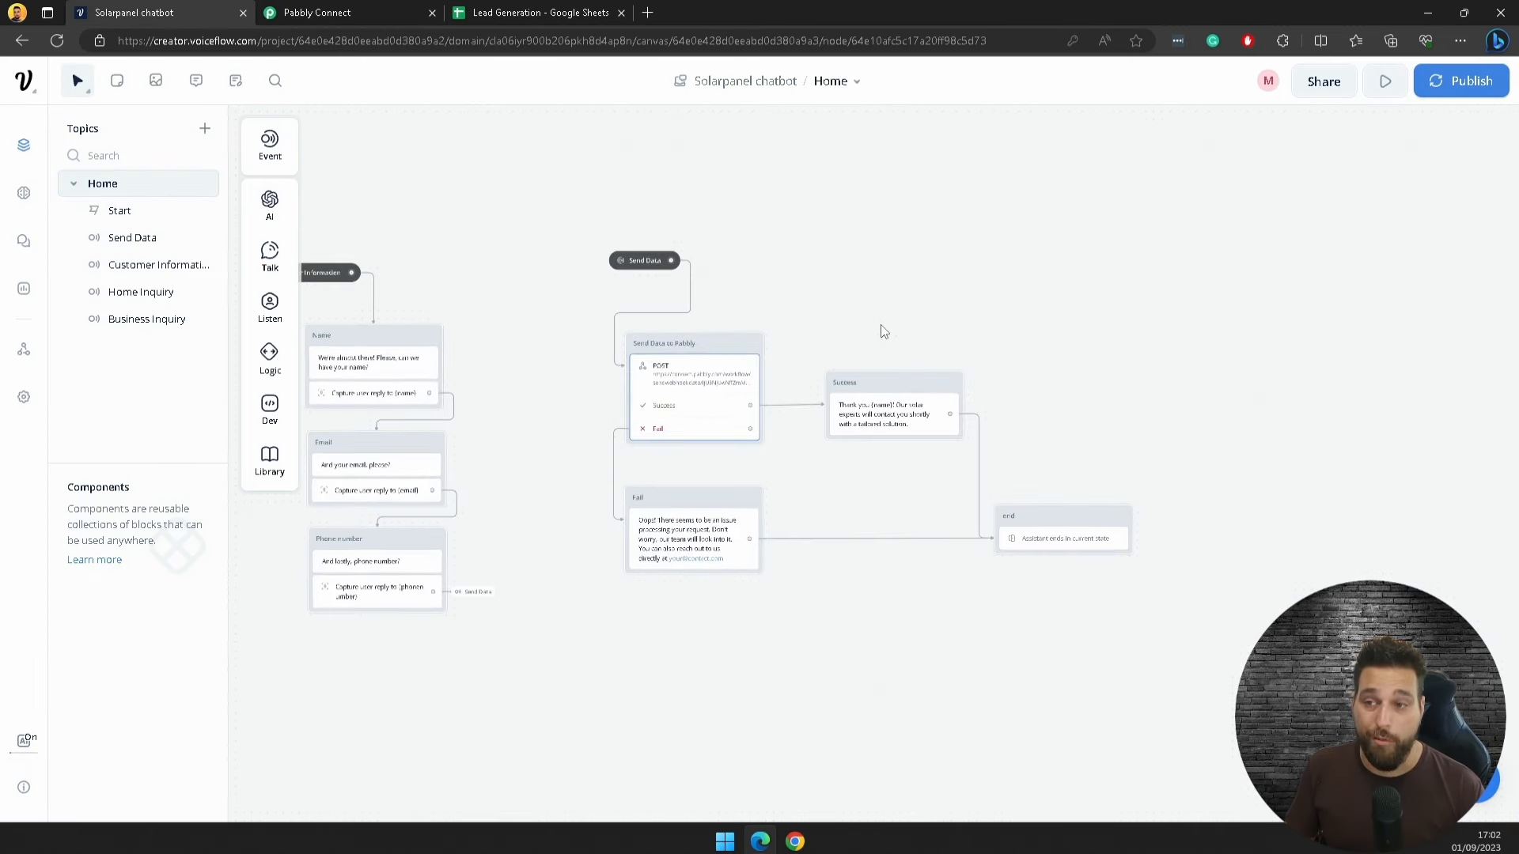
left_click_drag(847, 287, 1227, 269)
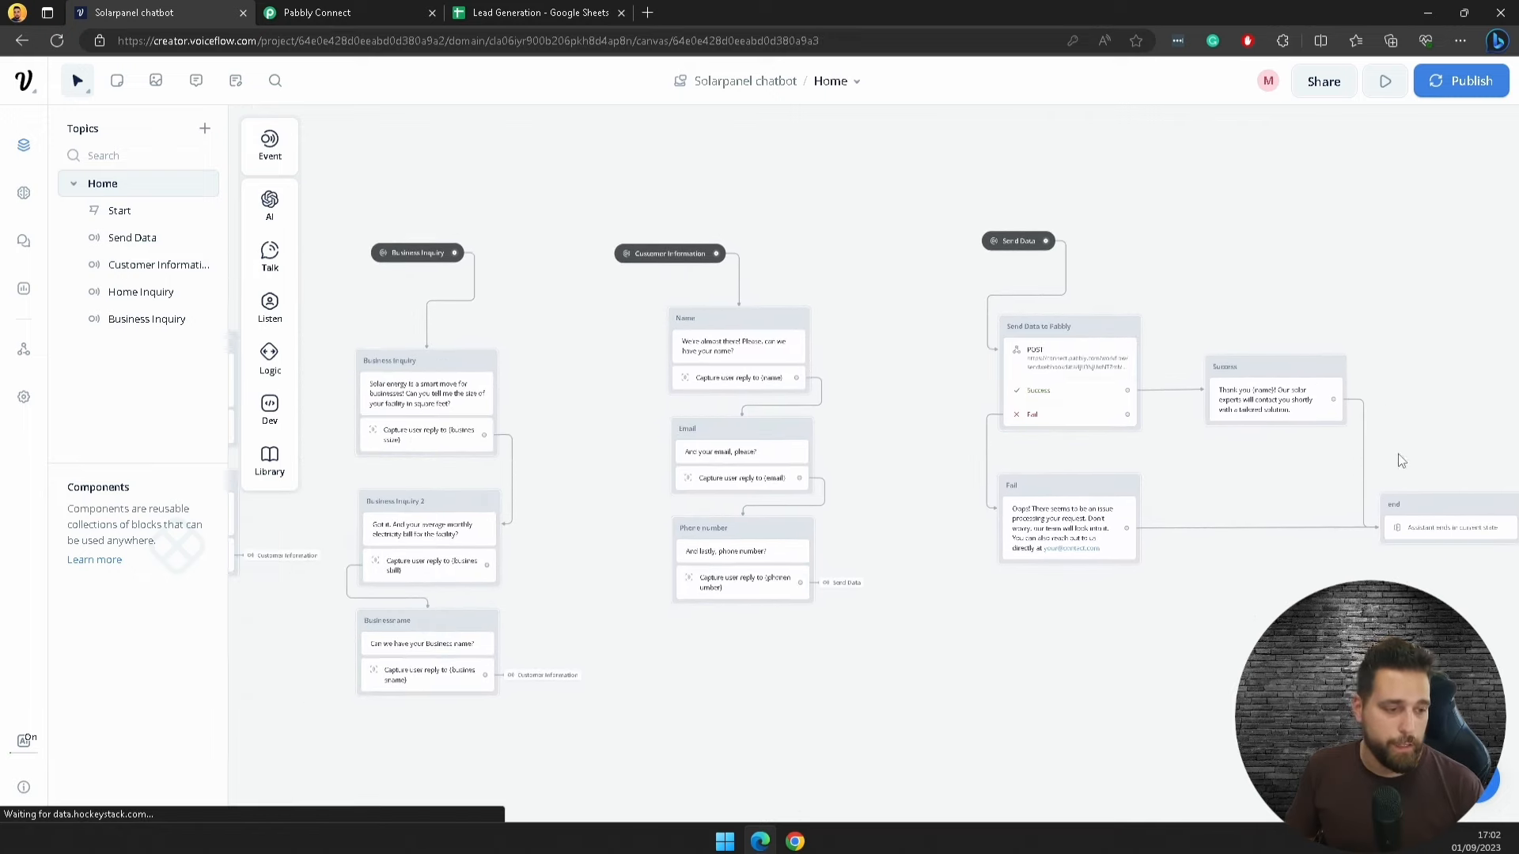
Step: Go back to the Voiceflow dashboard and open the Real assistant in the designer
left_click(31, 83)
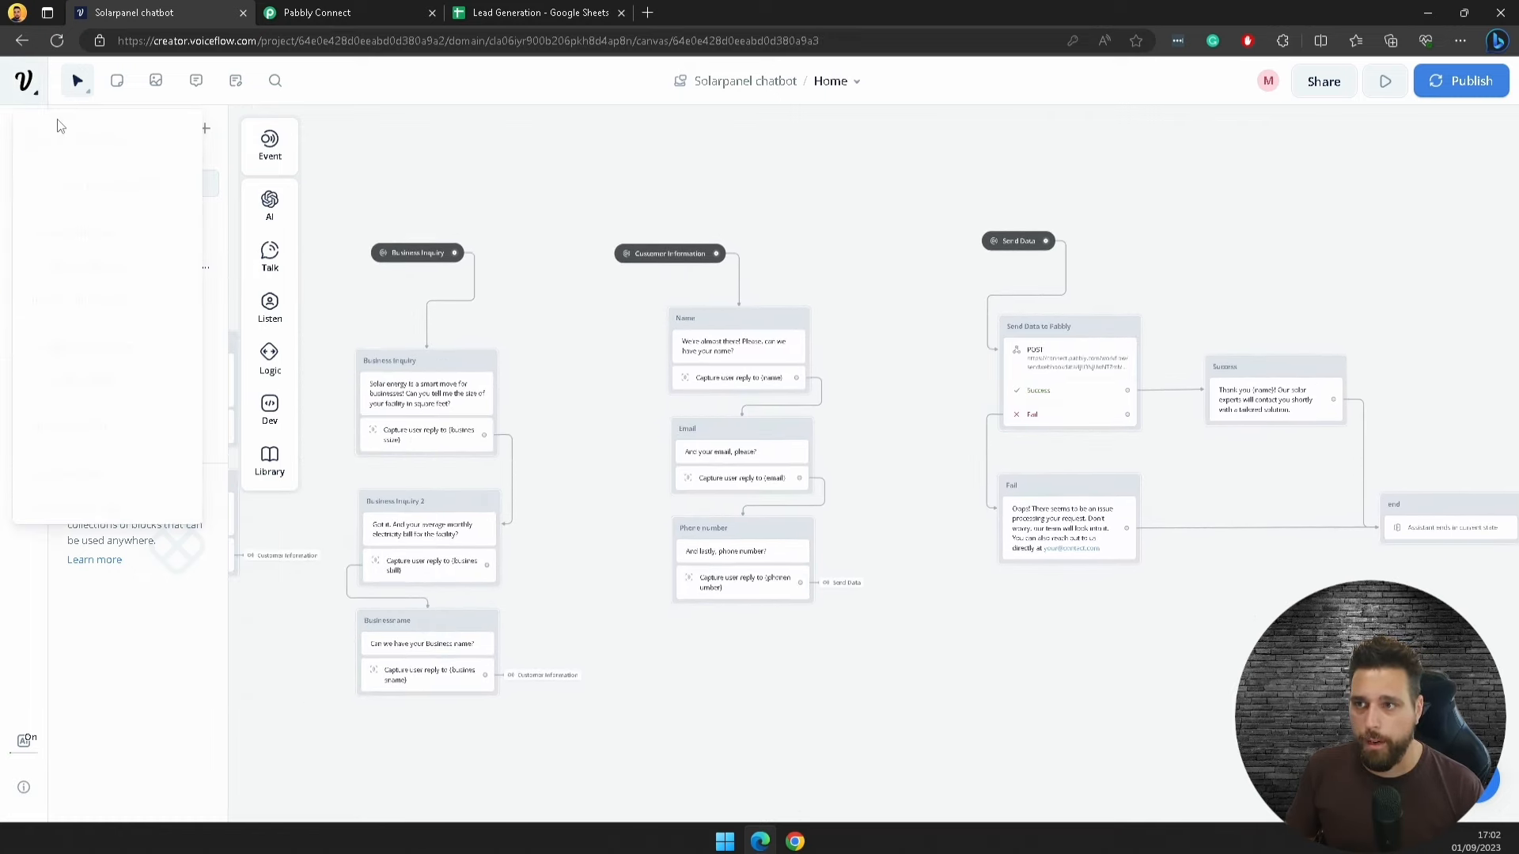
left_click(81, 132)
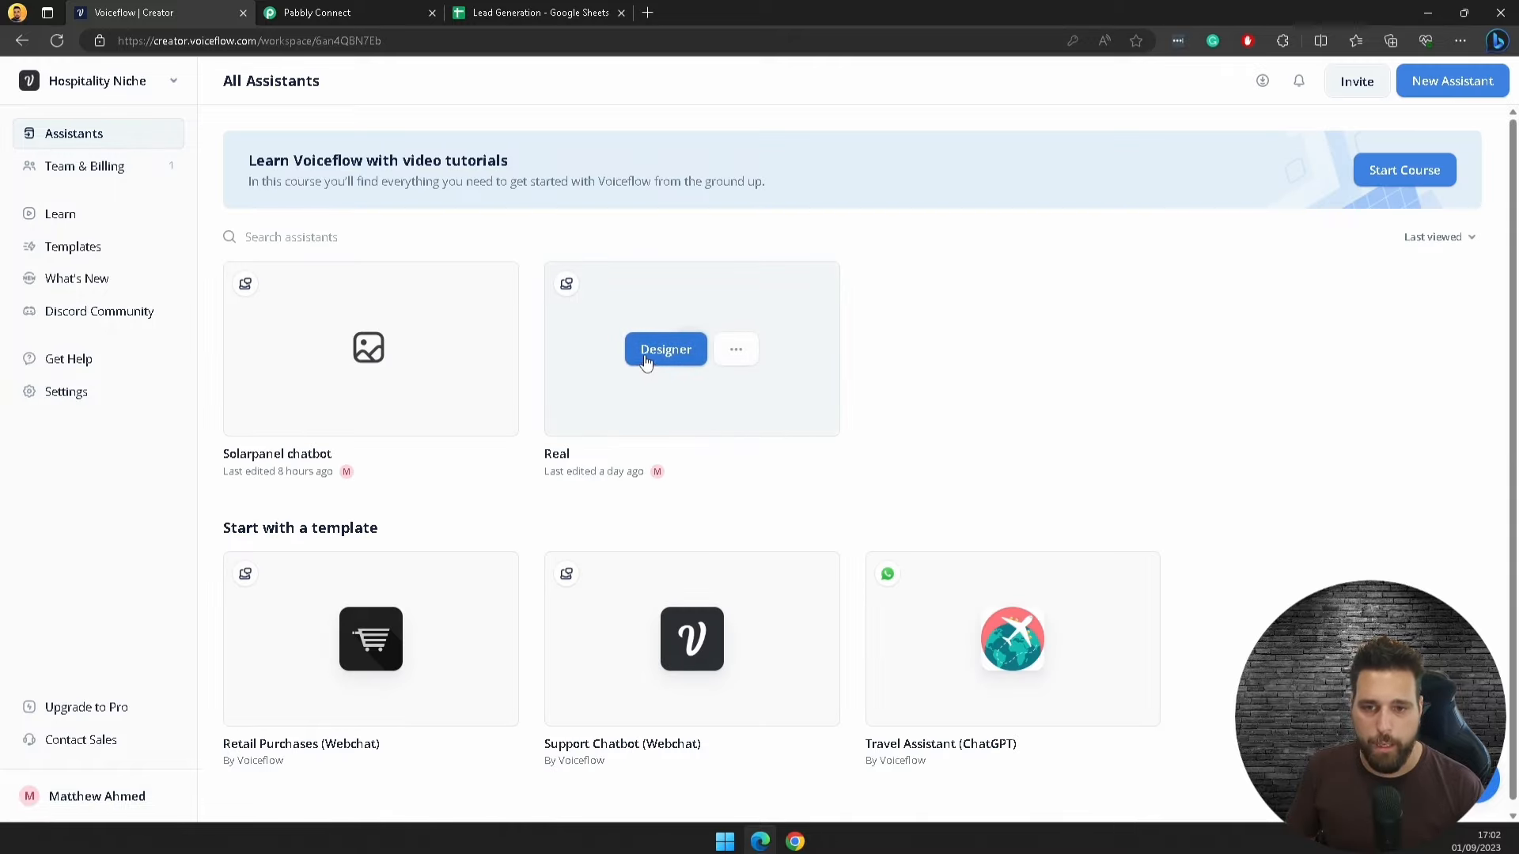
left_click(645, 354)
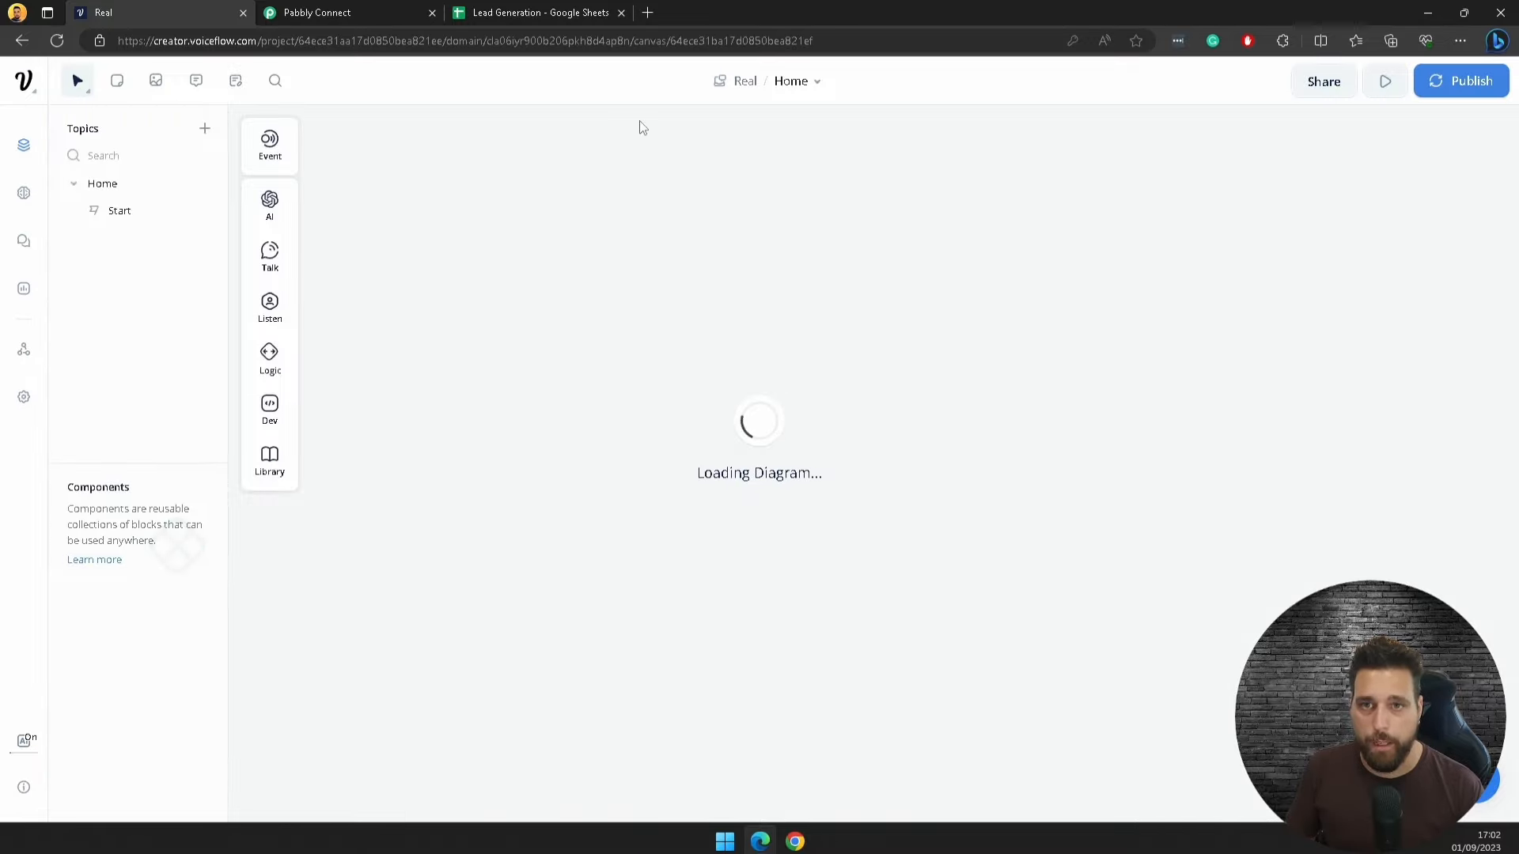
Step: Rename the Real assistant to 'Real Estate'
left_click(752, 82)
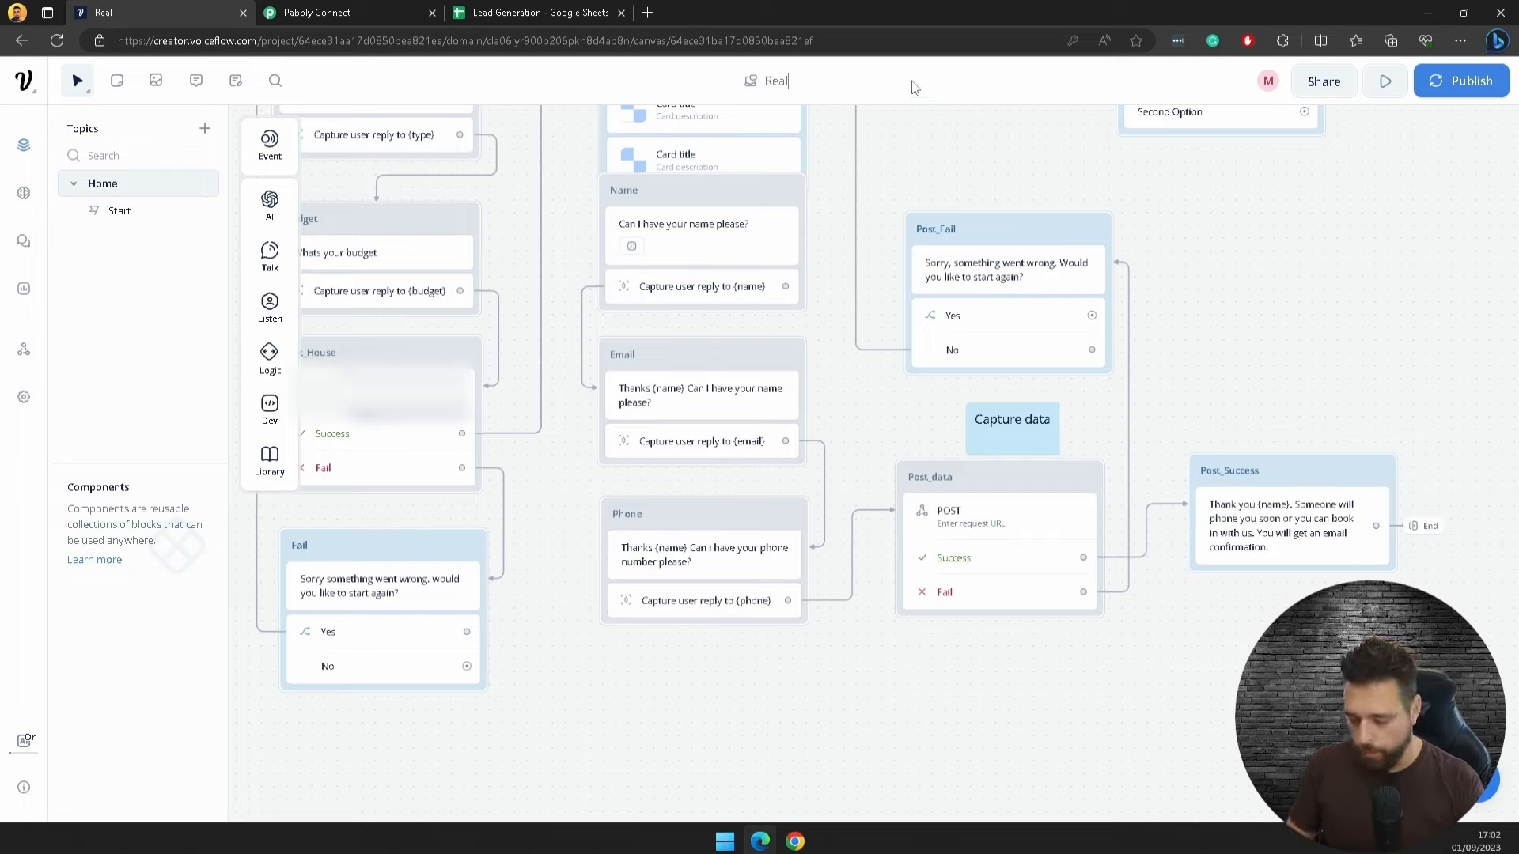
type("Es")
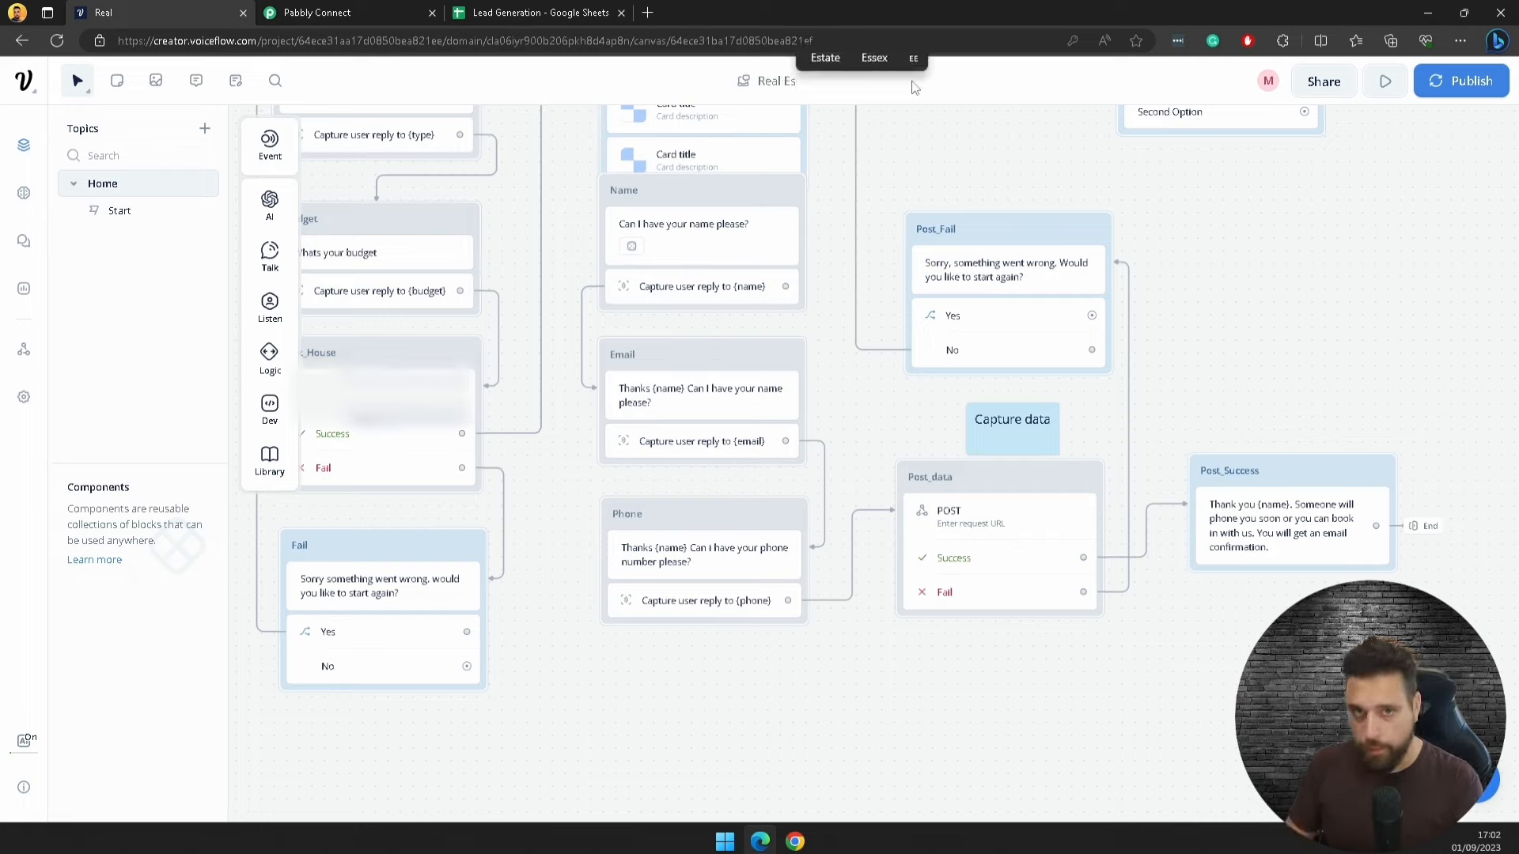
type("tate")
left_click_drag(911, 155, 1148, 336)
Step: Survey the canvas, checking the Success message and the Fail, Phone and Post_data blocks
scroll(1148, 336, "down", 5)
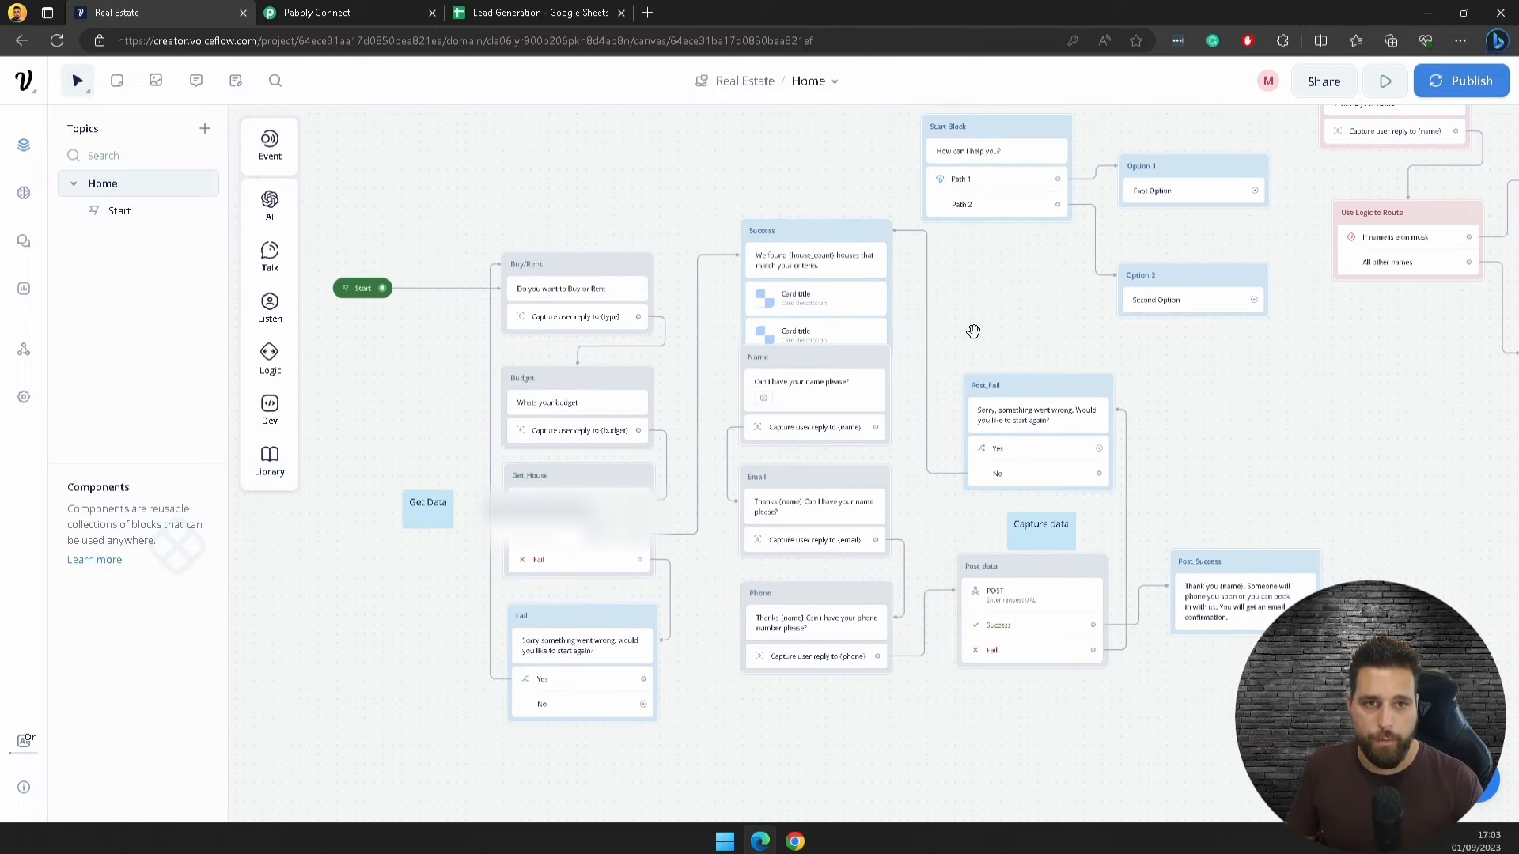
scroll(994, 348, "up", 4)
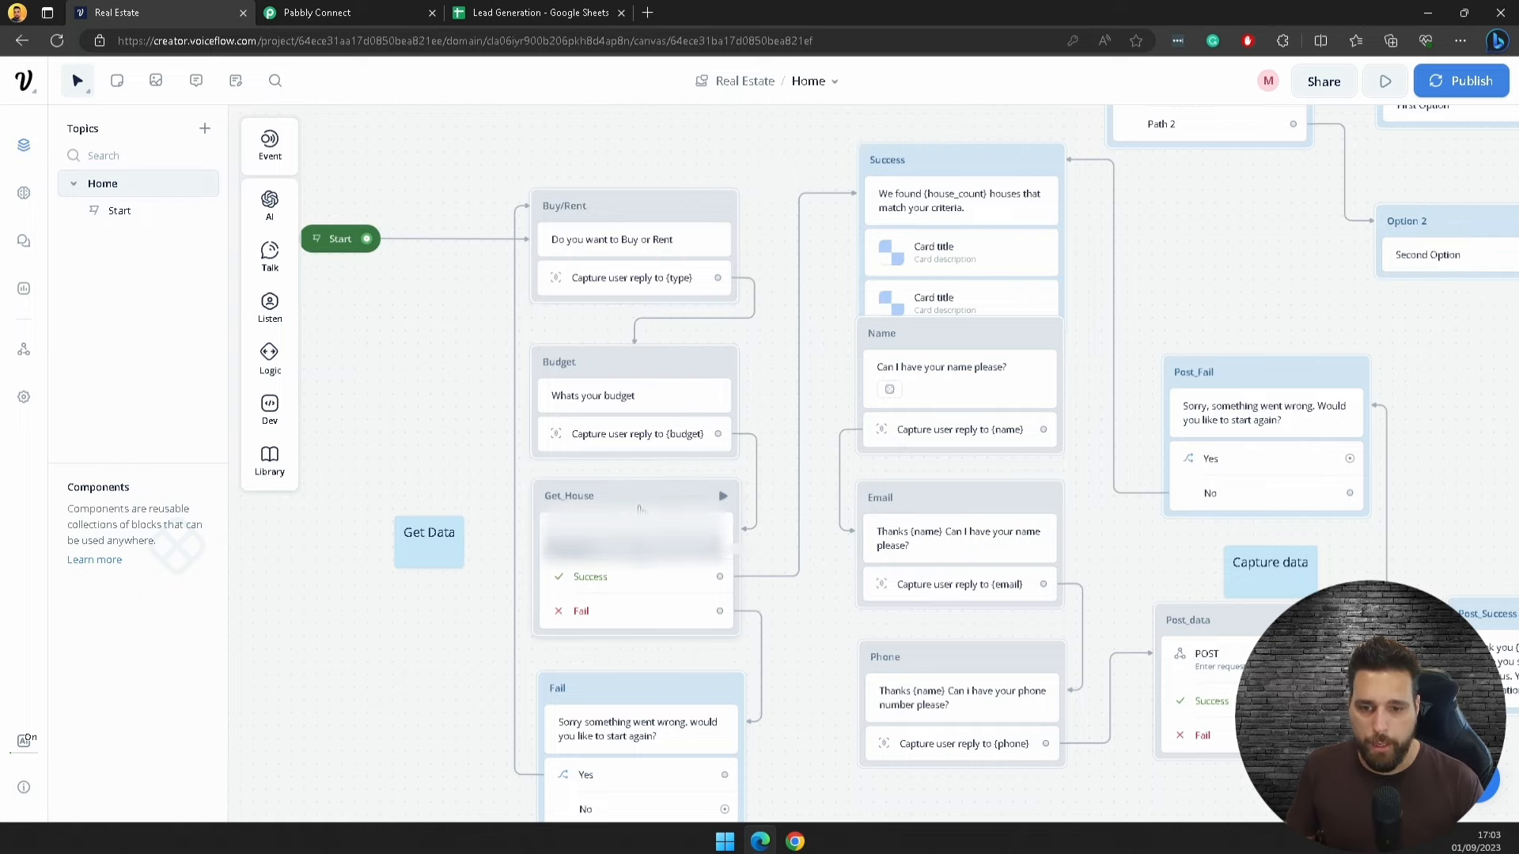
left_click_drag(811, 643, 763, 285)
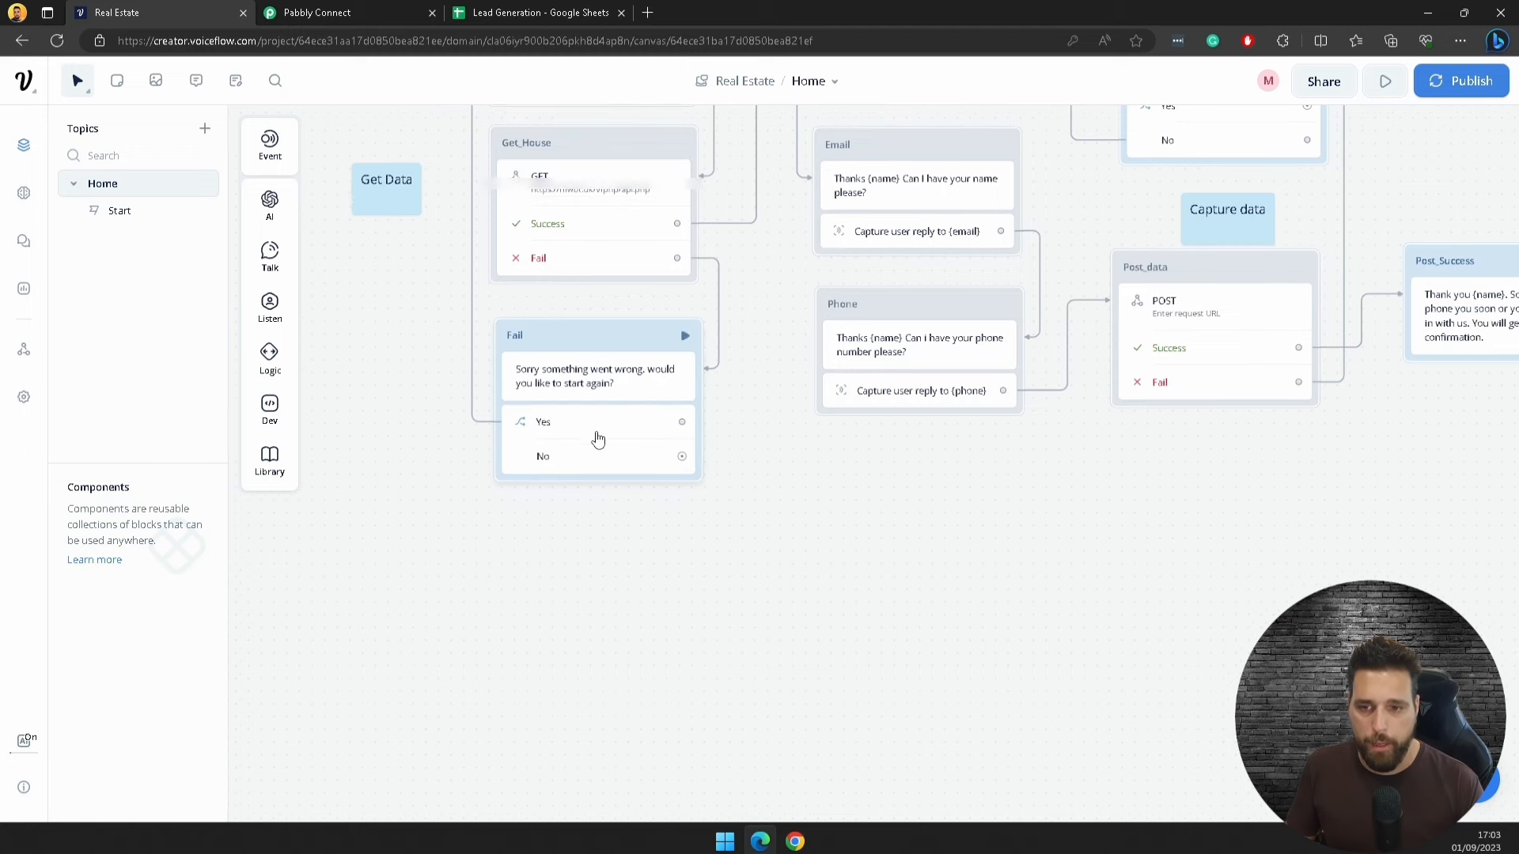
scroll(664, 244, "up", 1)
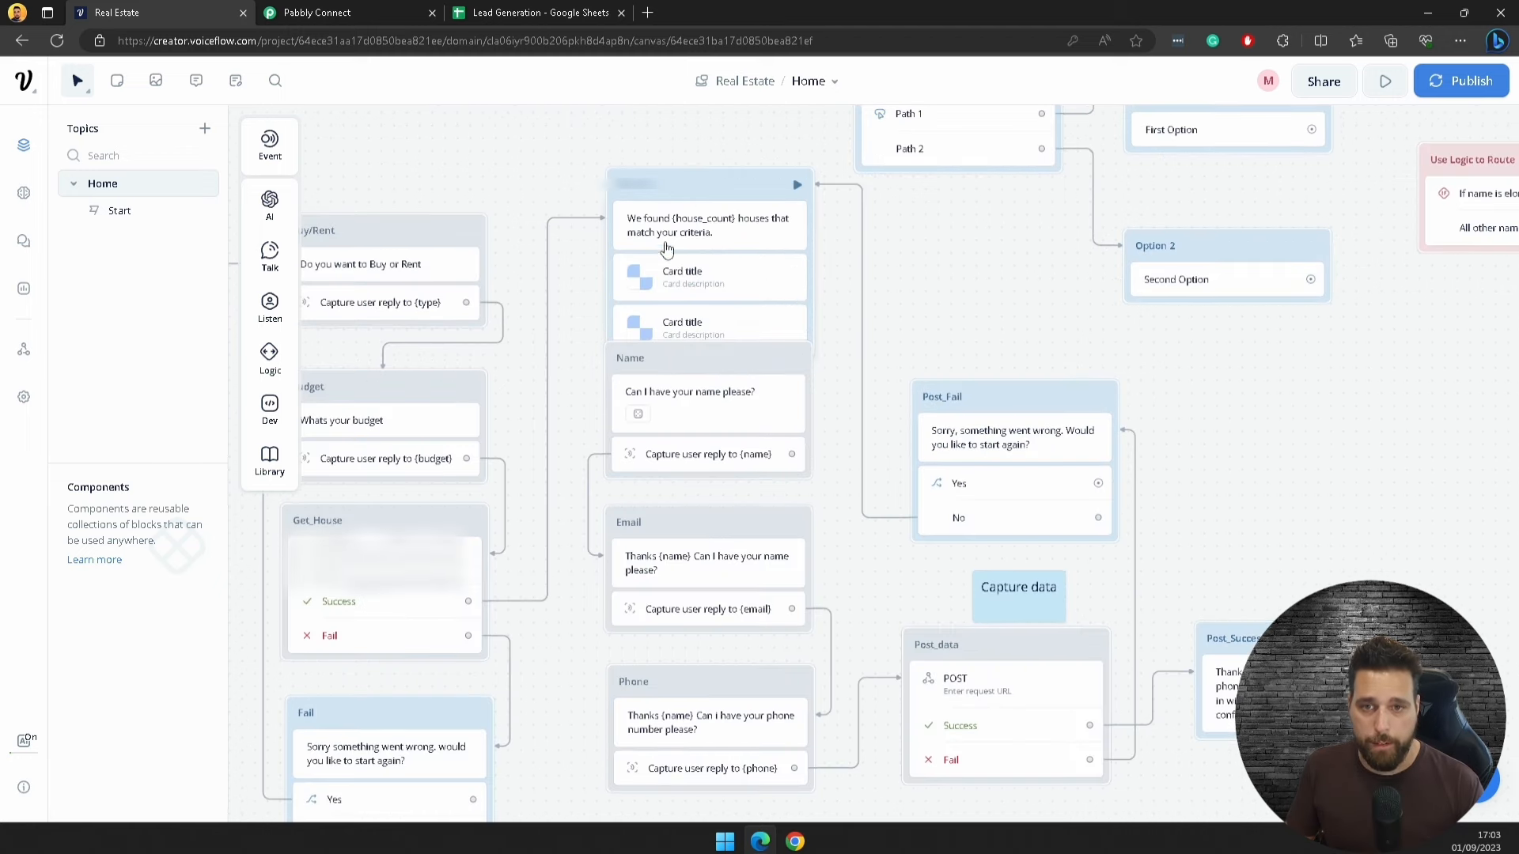
left_click(722, 230)
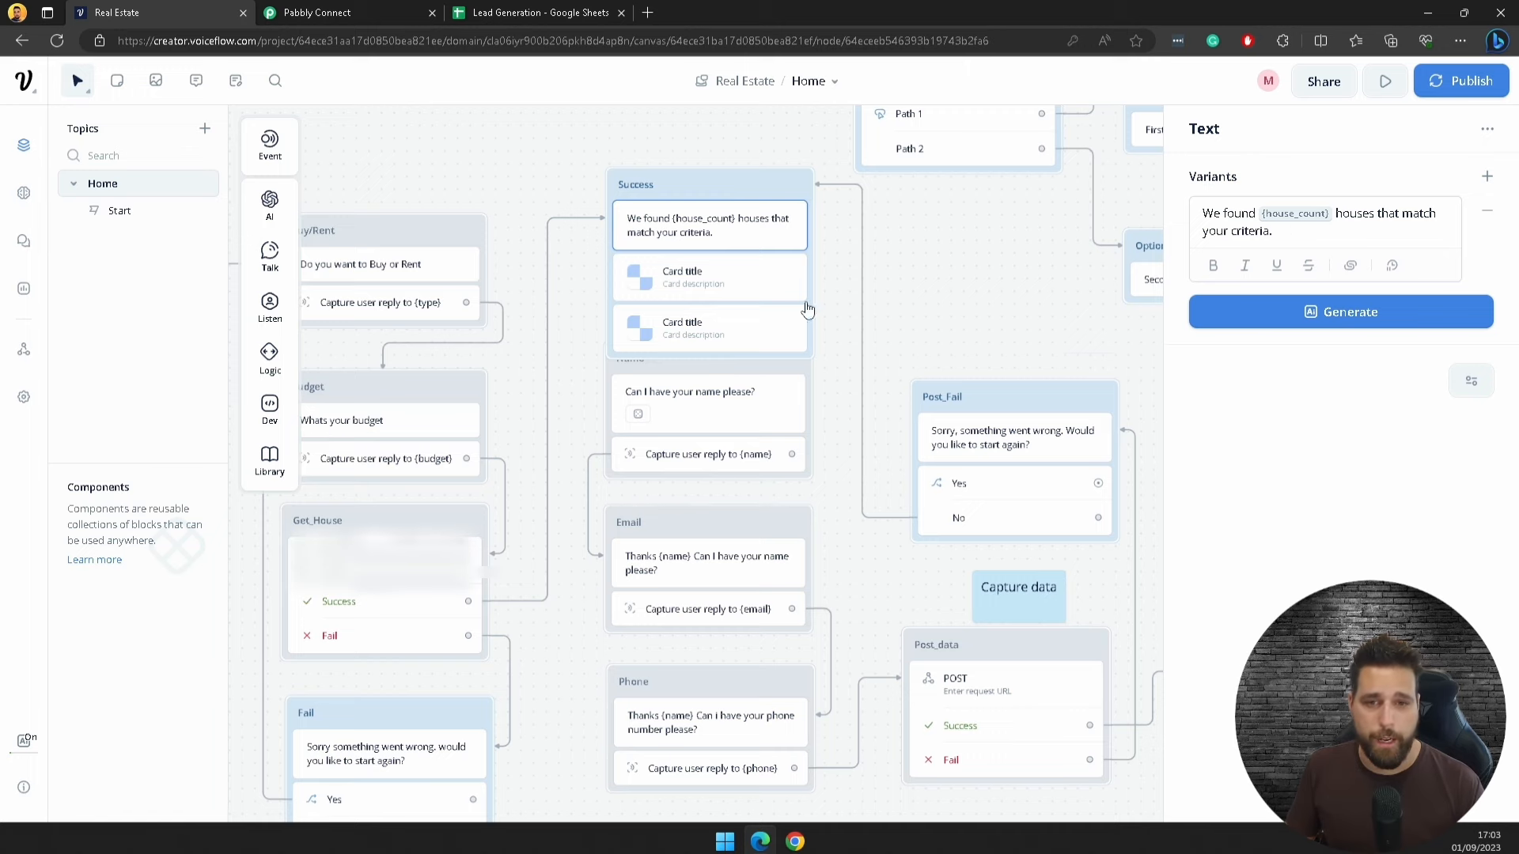
left_click_drag(559, 156, 598, 163)
scroll(605, 163, "down", 1)
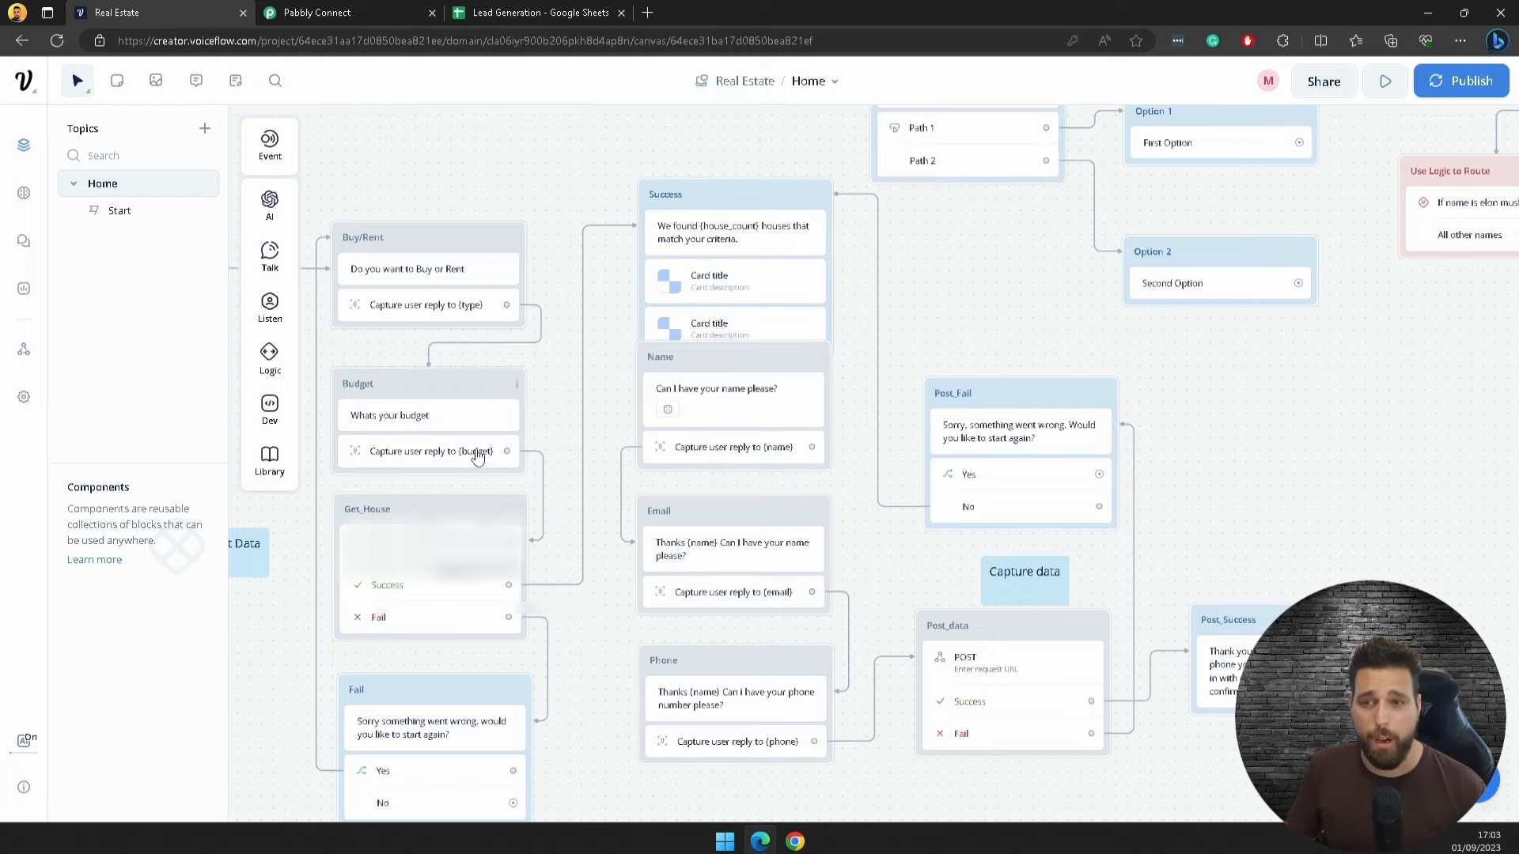
Step: In a new tab, search the Open Real Estate site for its 10 Moscow listings
left_click(657, 12)
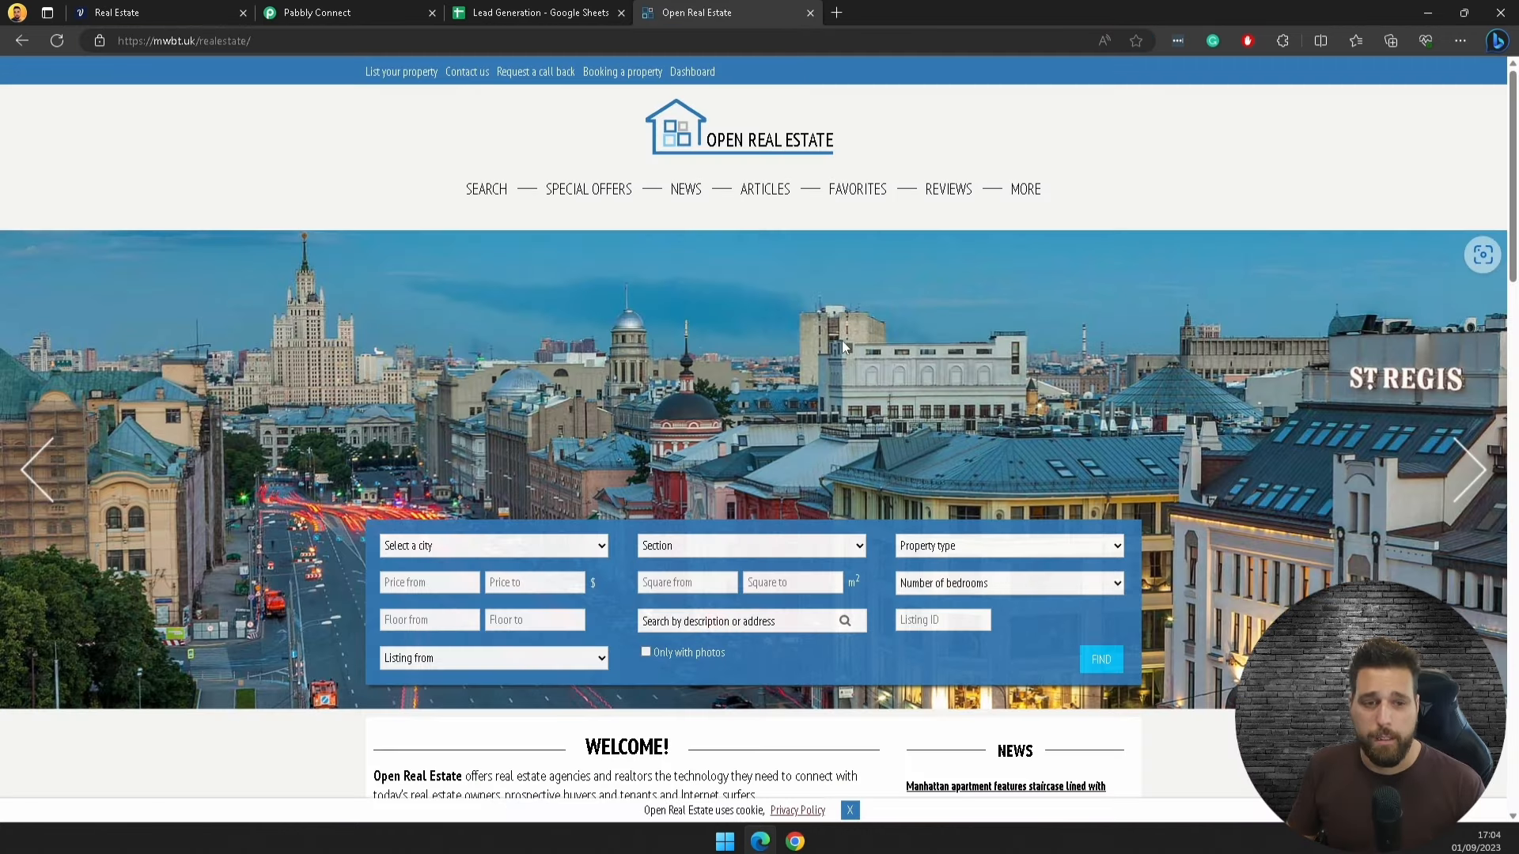
scroll(807, 345, "down", 4)
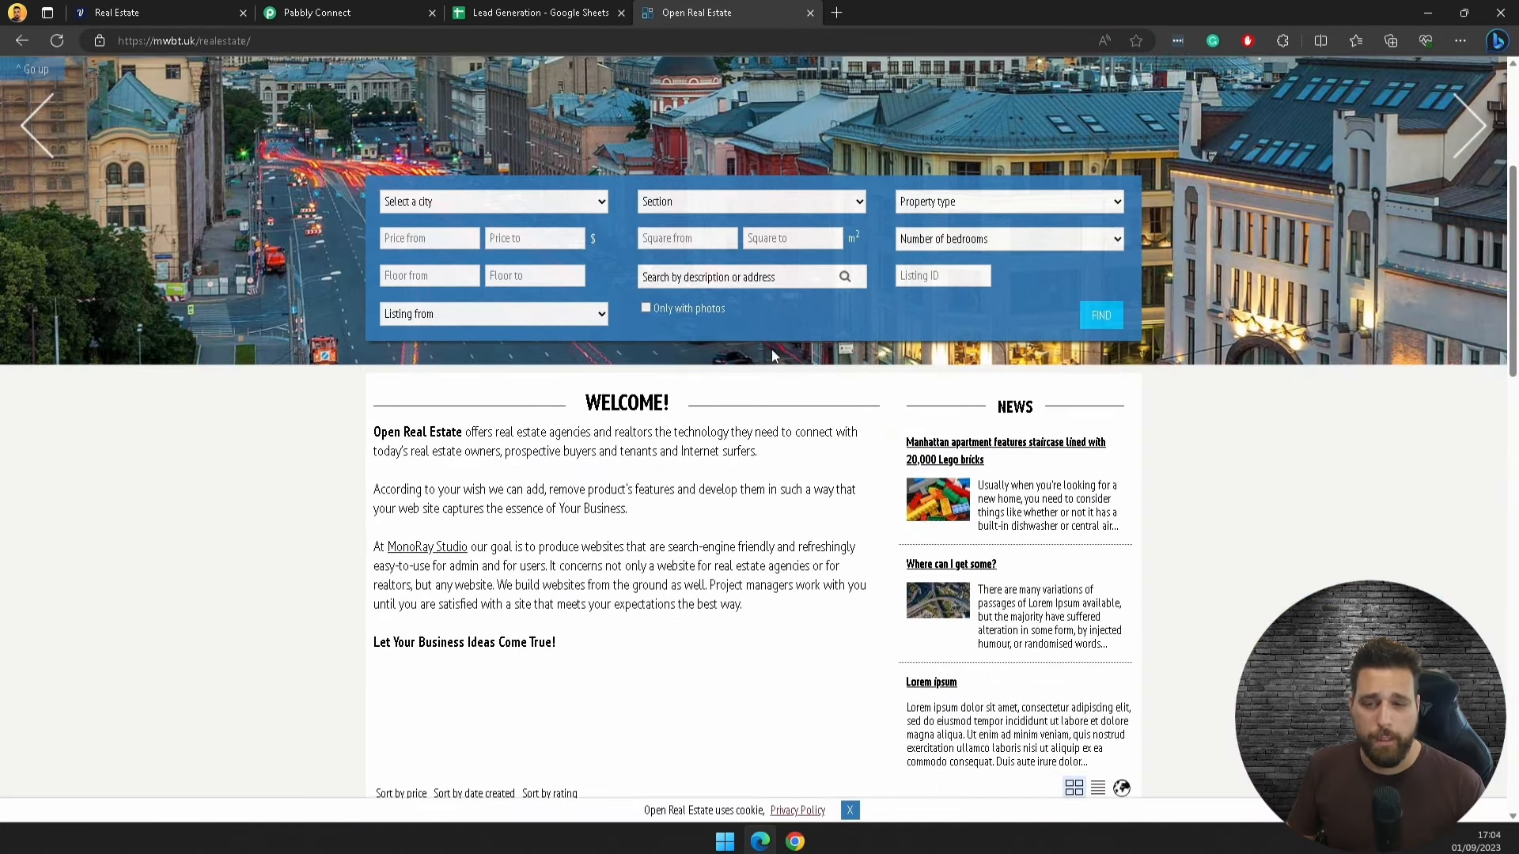
left_click(427, 201)
left_click(411, 237)
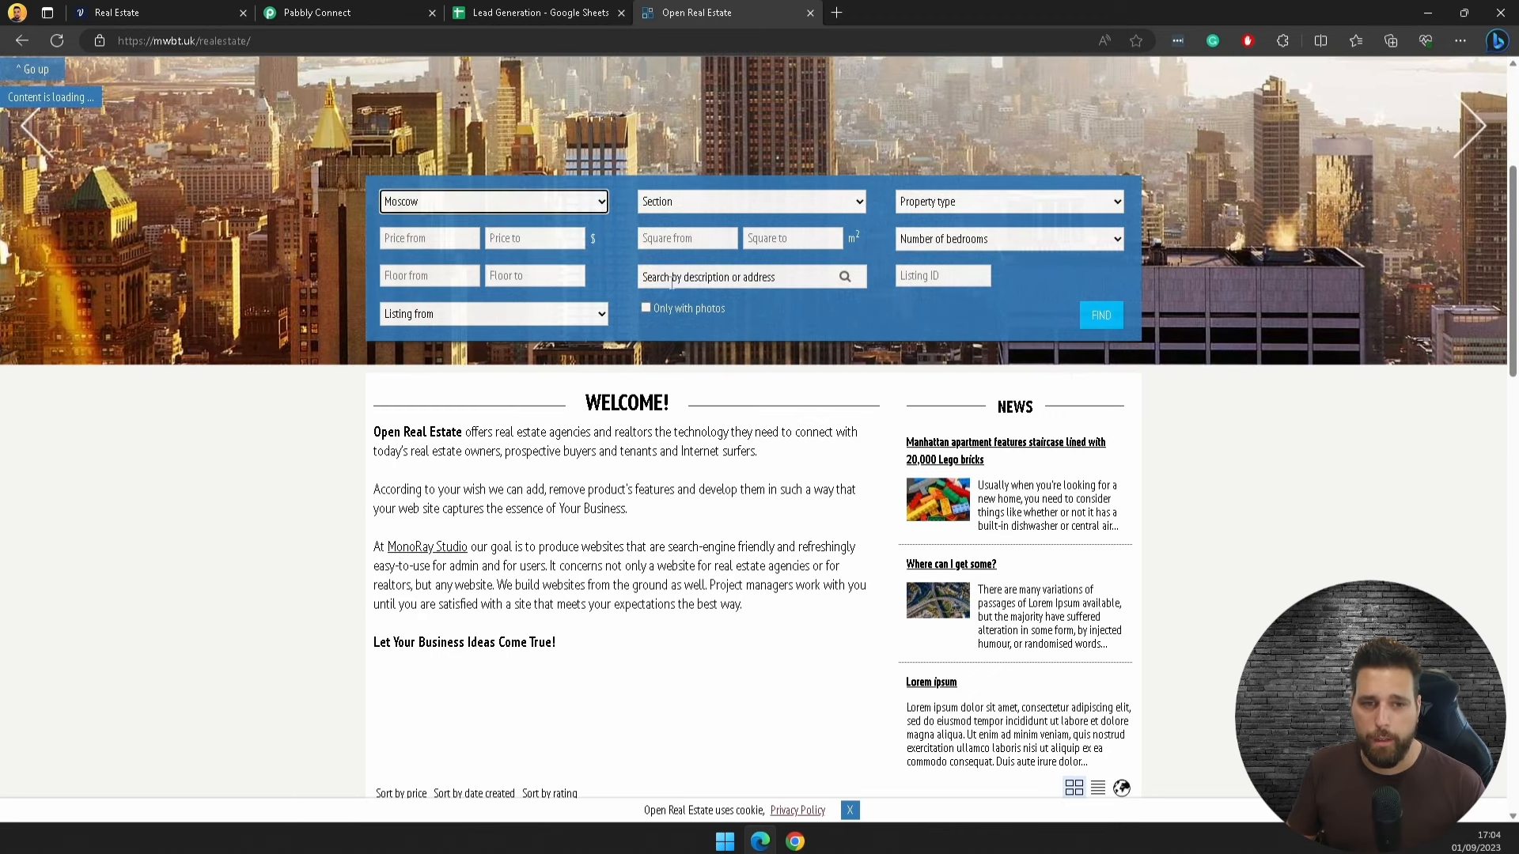
left_click(1086, 315)
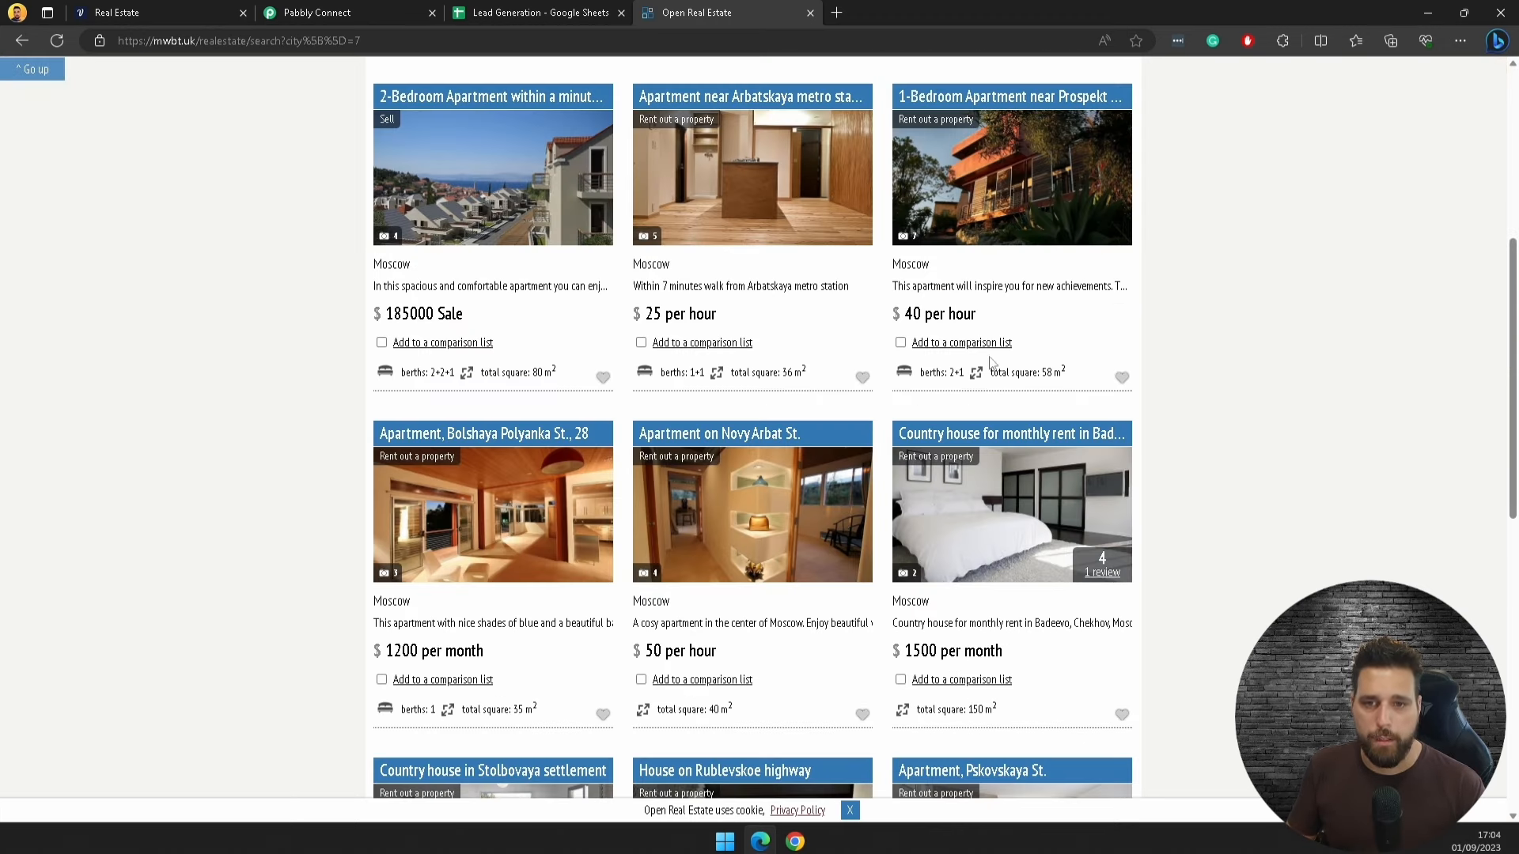
Step: Browse the Moscow listings, then go back to the Open Real Estate home page
scroll(851, 491, "down", 5)
scroll(712, 620, "up", 10)
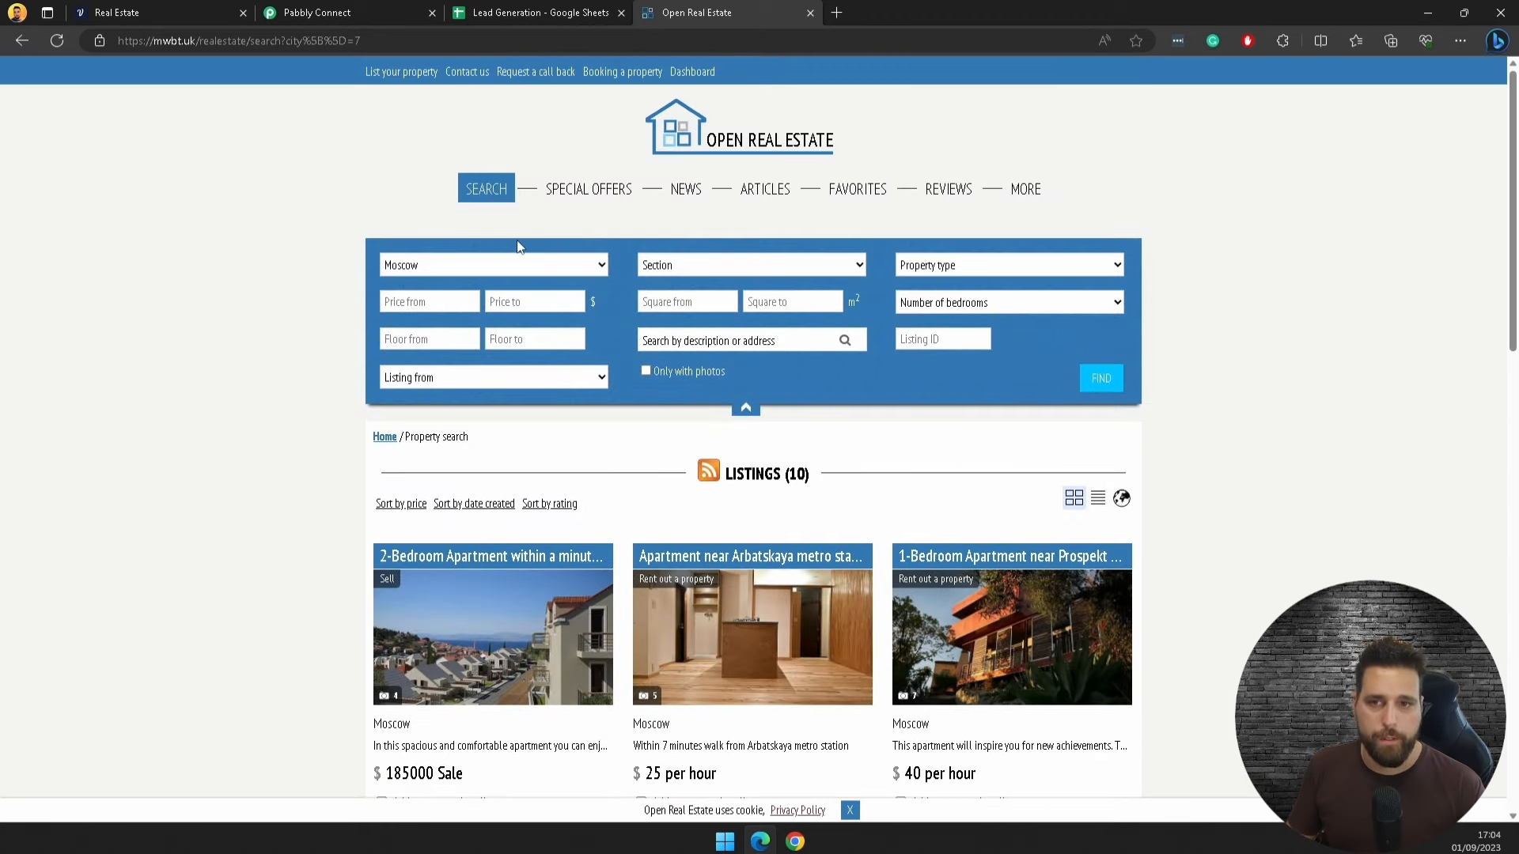
left_click(672, 150)
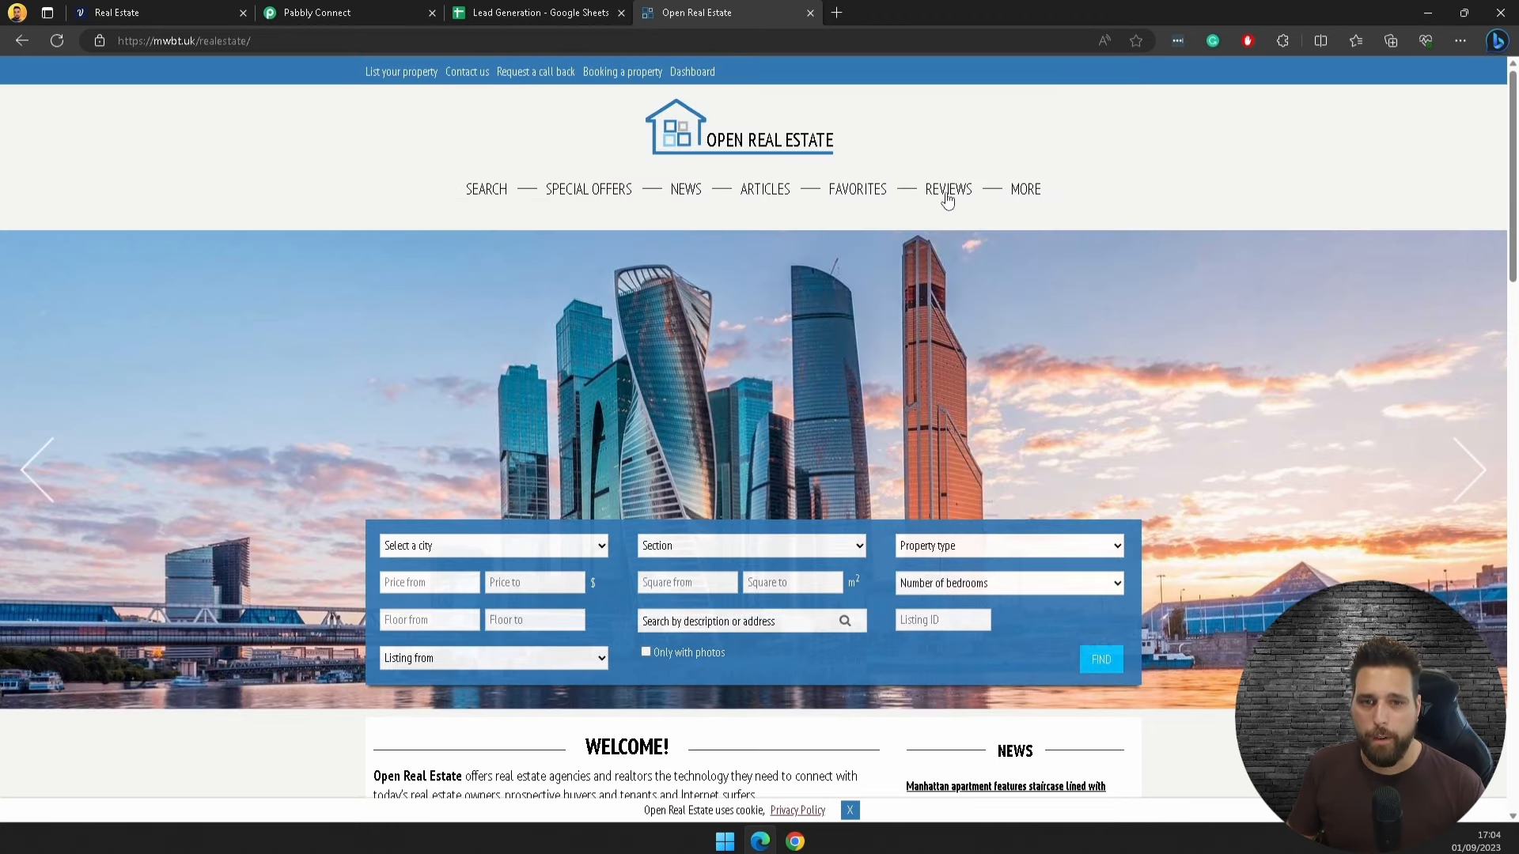